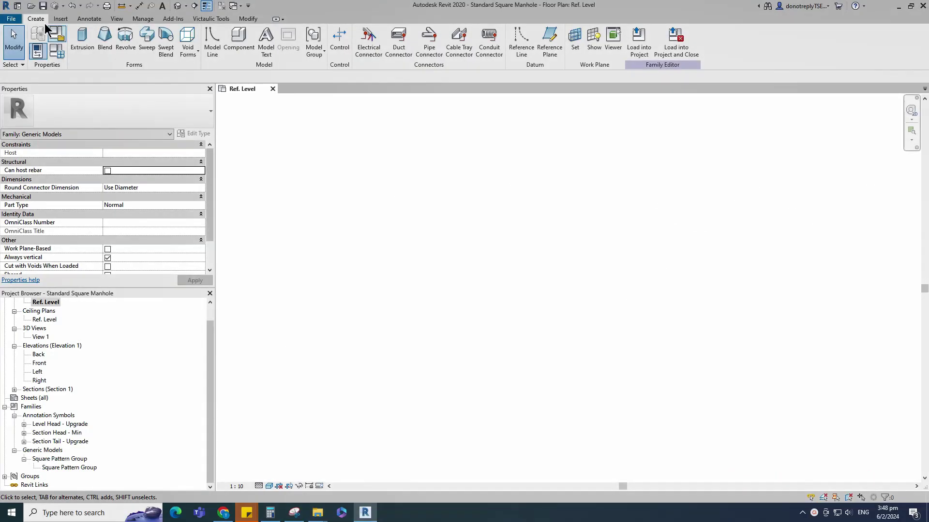
Create a new family from the Metric Generic Model template.
click(11, 22)
mouse_move(21, 59)
click(102, 87)
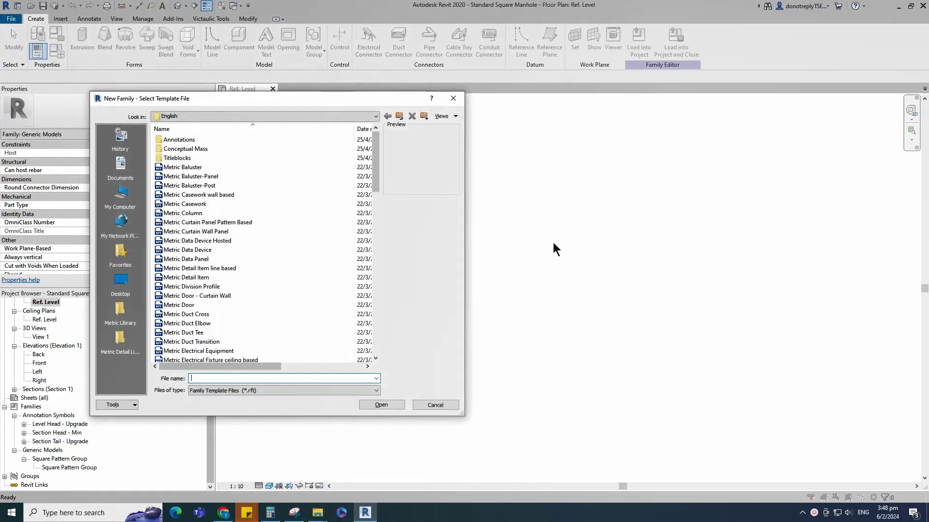
scroll(254, 250, down, 7)
click(217, 323)
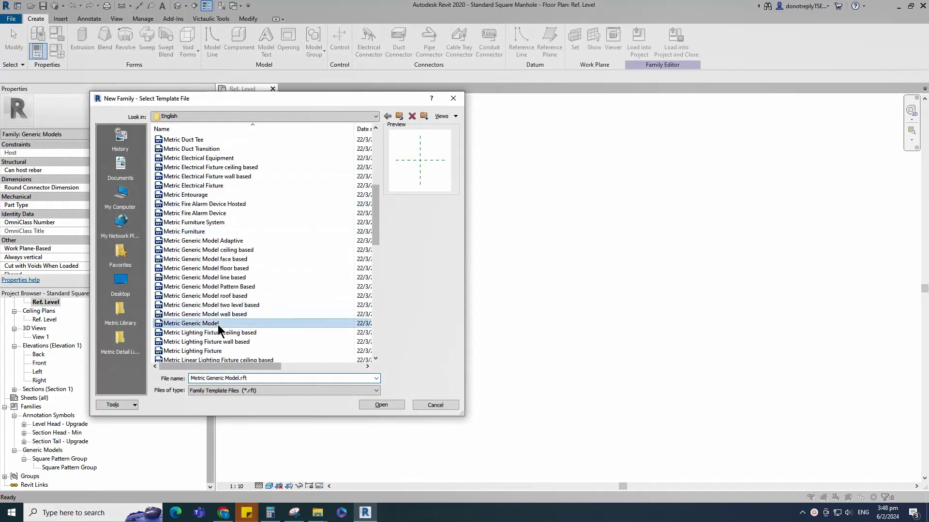
key(Return)
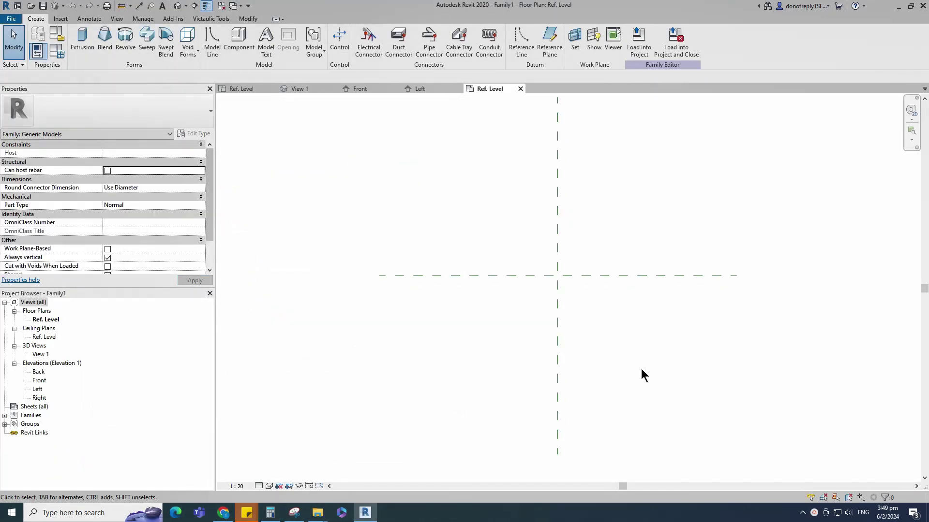
Place reference planes at a 230 mm offset on both sides of the vertical and horizontal centre planes.
click(557, 341)
key(r)
key(p)
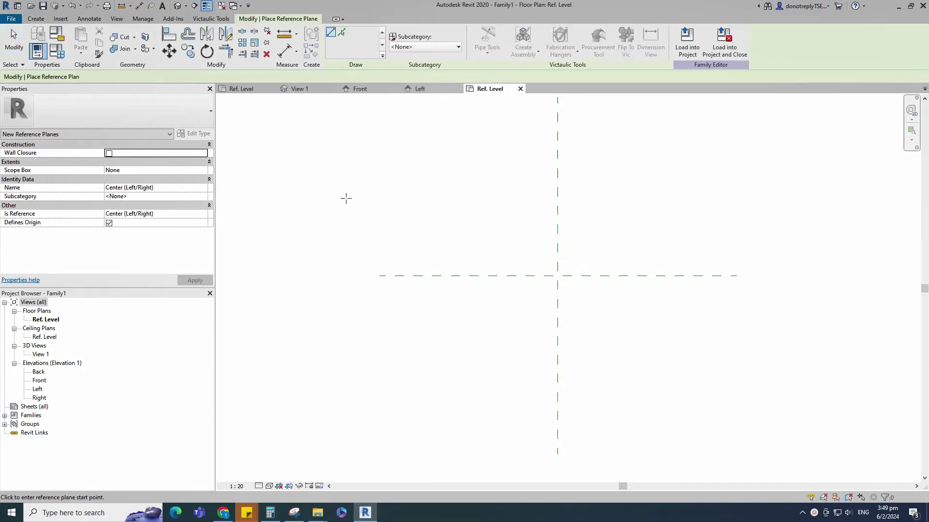
text(230)
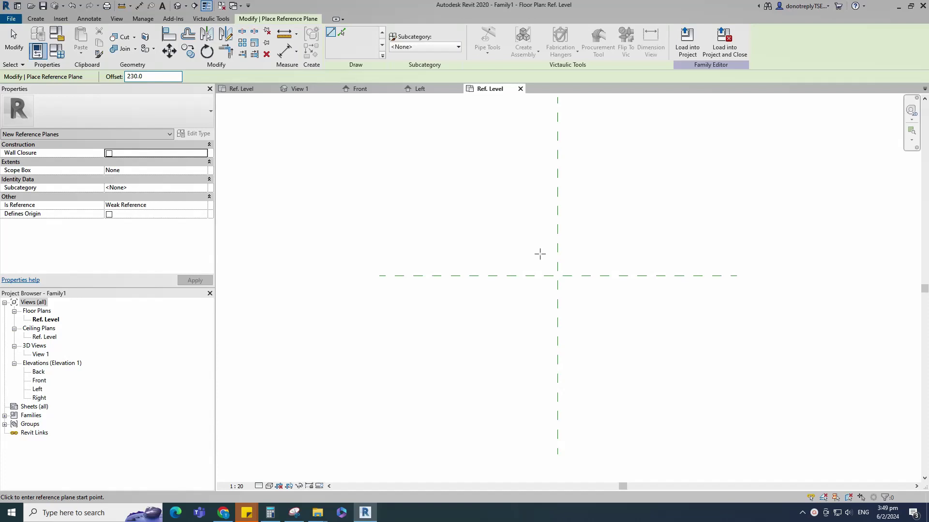
click(543, 189)
click(543, 384)
click(544, 384)
click(544, 189)
click(457, 285)
click(632, 285)
click(632, 286)
click(457, 286)
Dimension the three vertical reference planes in one string and make their spacing equal.
key(d)
key(i)
click(543, 195)
click(529, 201)
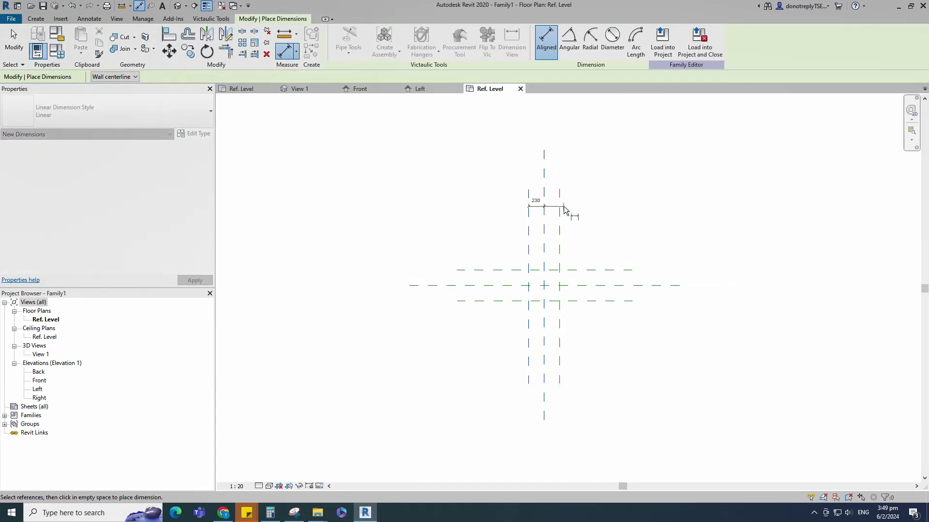
click(560, 202)
click(573, 199)
click(544, 182)
Dimension the three horizontal reference planes in one string and make their spacing equal.
click(622, 269)
click(622, 285)
click(622, 300)
click(626, 295)
scroll(626, 295, up, 2)
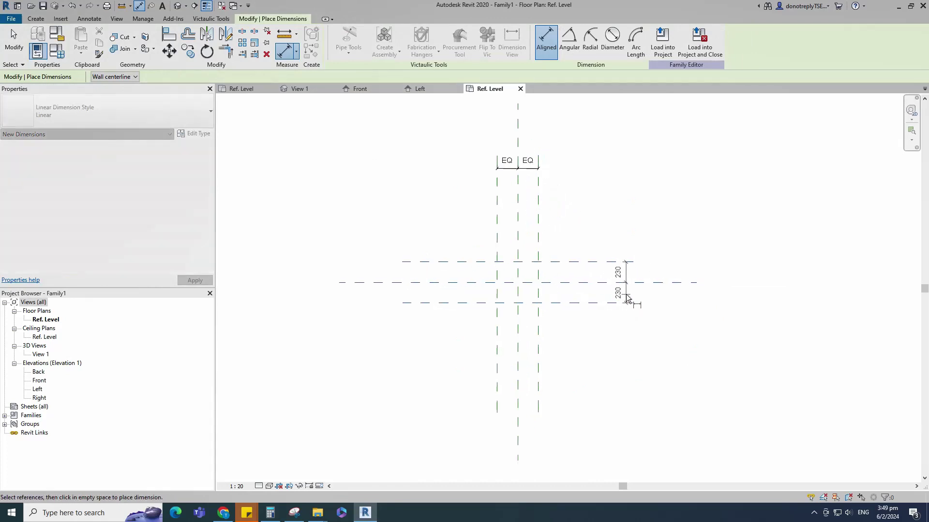
Add overall dimensions between the two outer horizontal planes and between the two outer vertical planes.
click(607, 262)
click(607, 303)
click(663, 292)
click(497, 196)
click(538, 193)
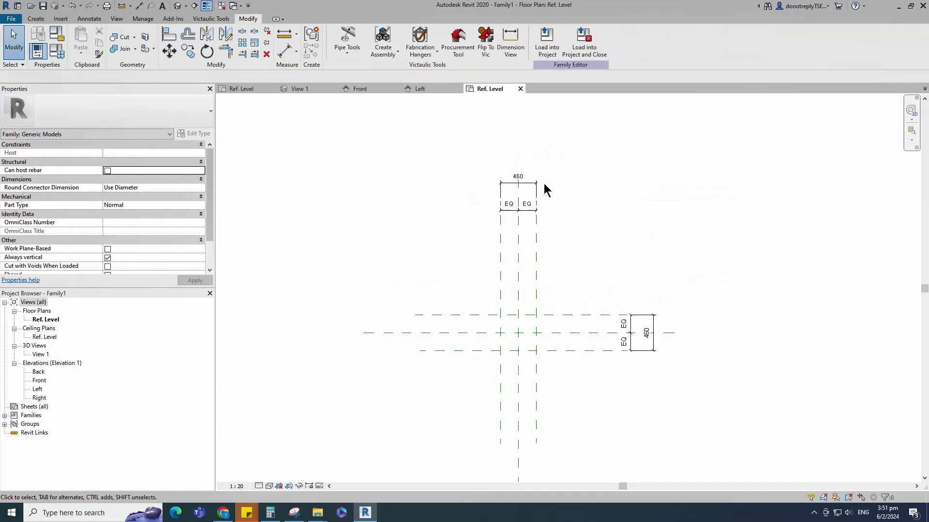
Label both overall dimensions with a new family type parameter named L.
click(656, 325)
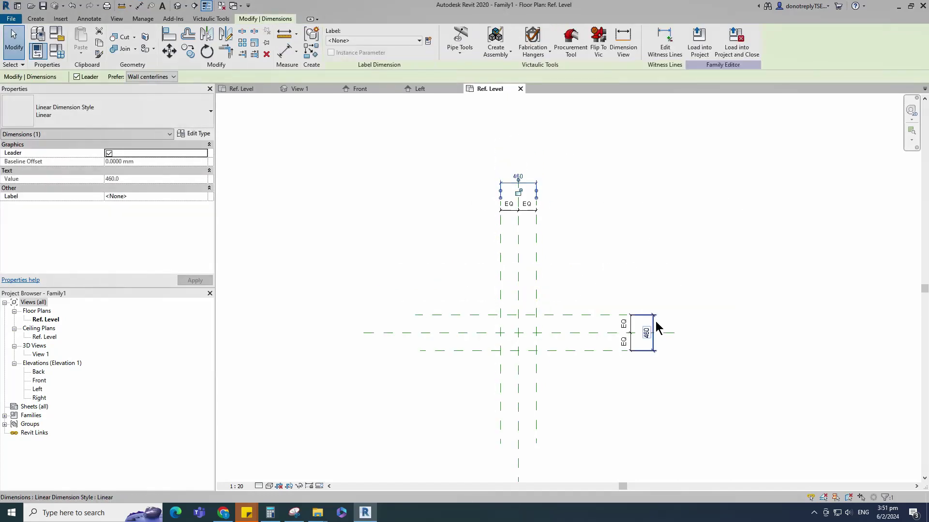
ctrl+click(651, 353)
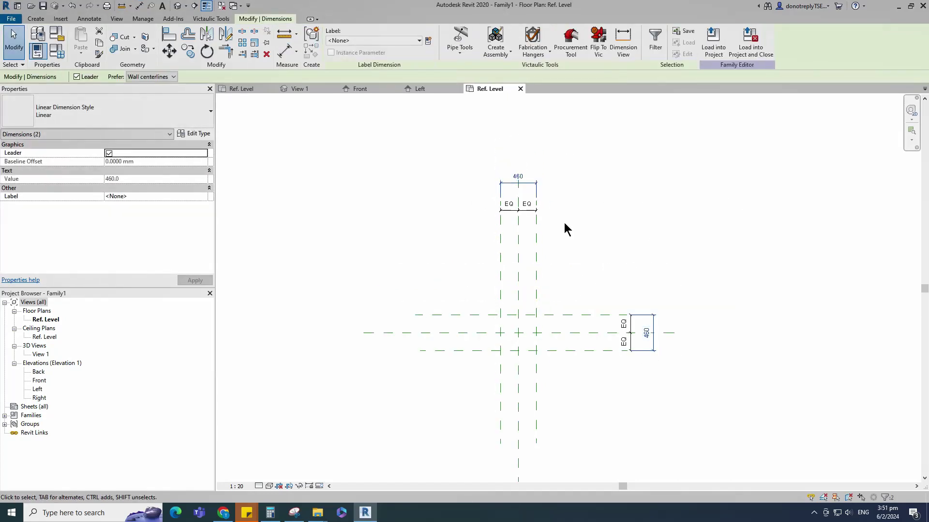
click(428, 41)
text(L)
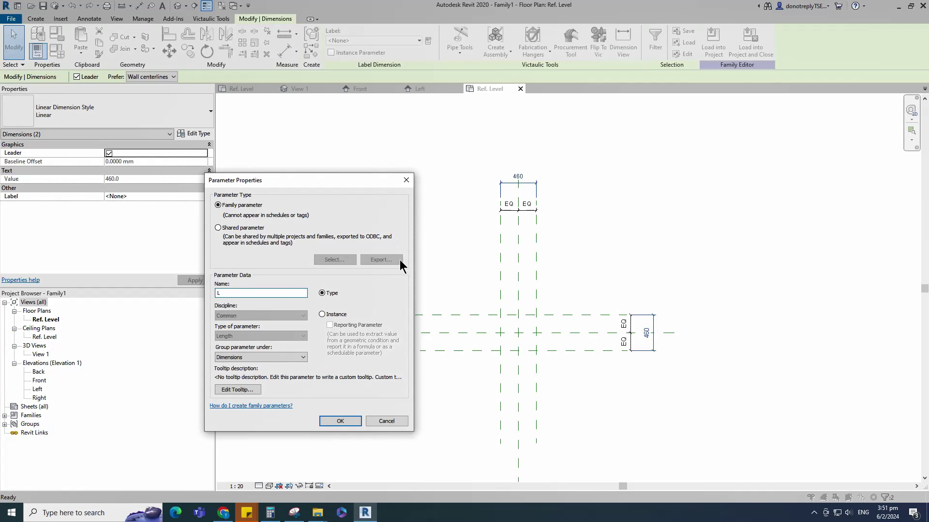
click(353, 420)
click(614, 373)
Place inner reference planes at a 150 mm offset on both sides of the vertical and horizontal centre planes.
middle_drag(558, 394, 577, 368)
key(r)
key(p)
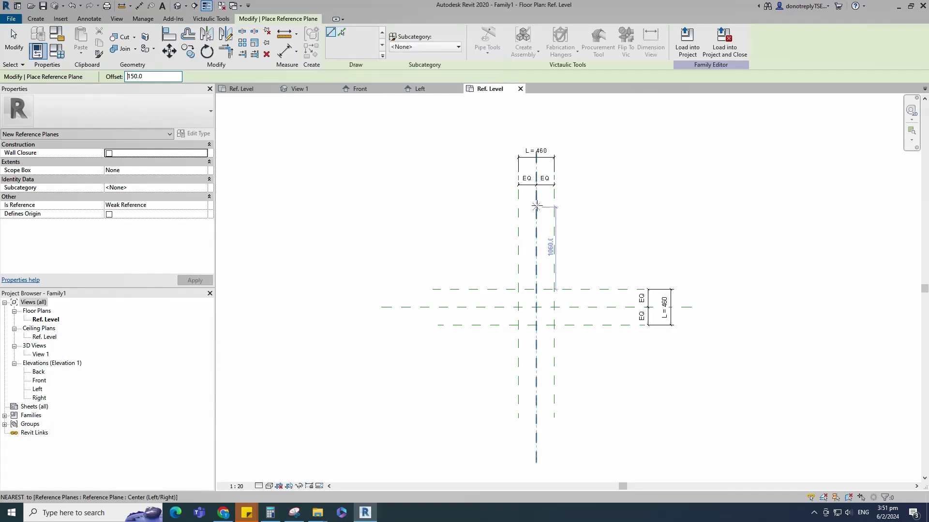
click(536, 413)
click(536, 201)
click(451, 307)
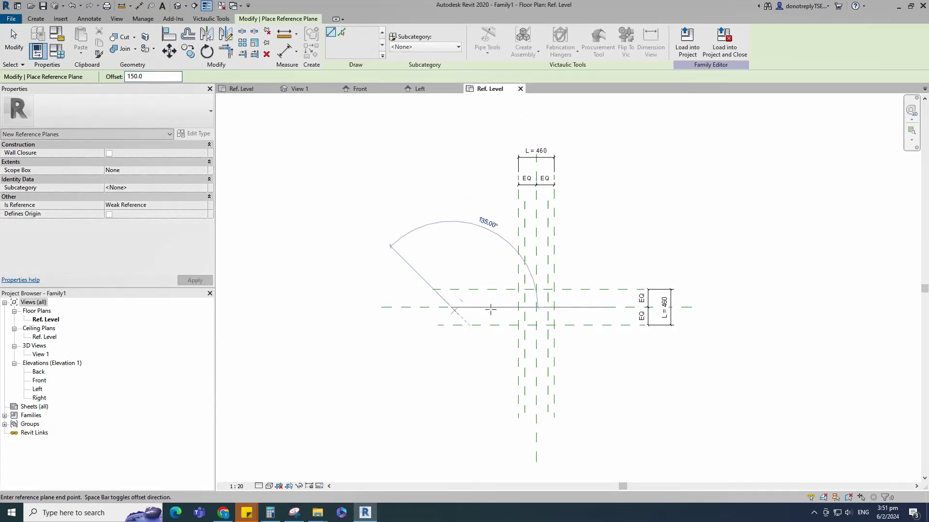
click(631, 307)
scroll(634, 308, up, 2)
click(633, 306)
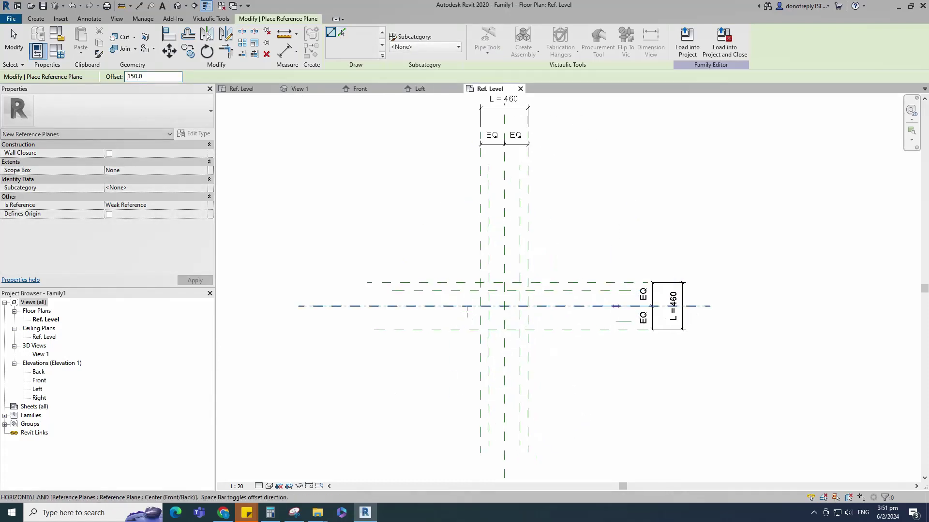
click(392, 307)
Dimension the inner vertical planes to the vertical centre plane and make their spacing equal.
click(285, 51)
click(501, 417)
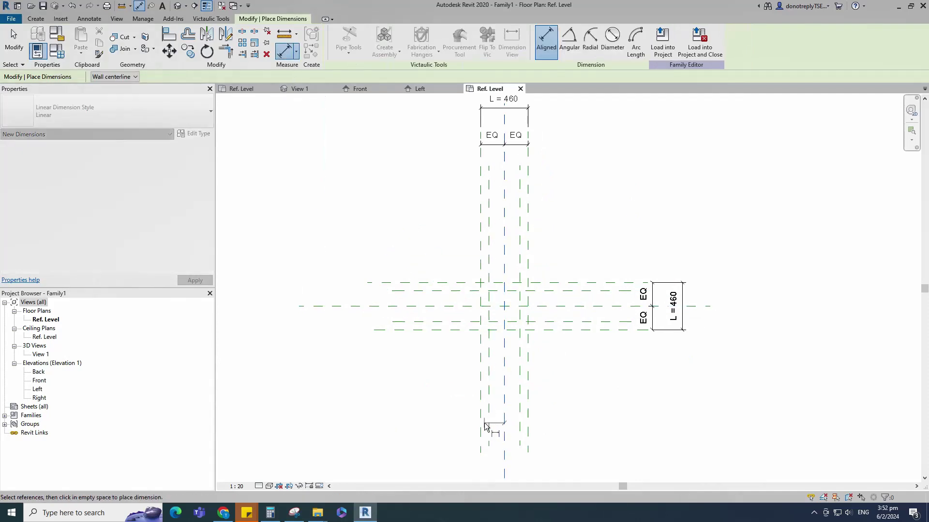
click(521, 428)
middle_drag(525, 443, 522, 428)
click(533, 443)
click(501, 419)
Dimension the inner horizontal planes to the horizontal centre plane and make their spacing equal.
click(434, 308)
click(421, 292)
click(411, 277)
click(375, 286)
click(387, 299)
Add overall dimensions between the two inner vertical planes and between the two inner horizontal planes.
scroll(480, 394, down, 1)
click(508, 414)
click(384, 274)
click(380, 247)
click(342, 246)
key(Escape)
key(Escape)
Label both overall dimensions of the inner planes with a new type parameter named L1.
click(486, 414)
ctrl+click(341, 274)
click(428, 40)
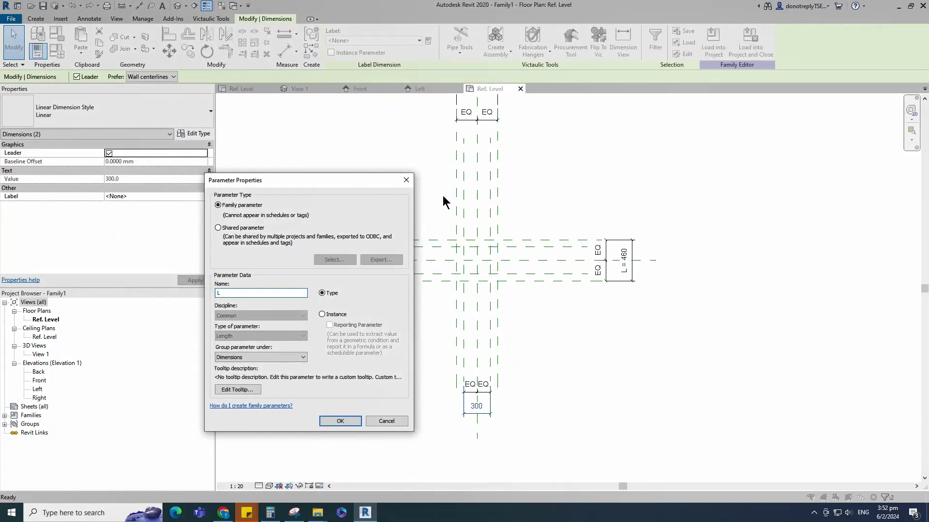
click(340, 421)
click(589, 379)
scroll(591, 370, down, 1)
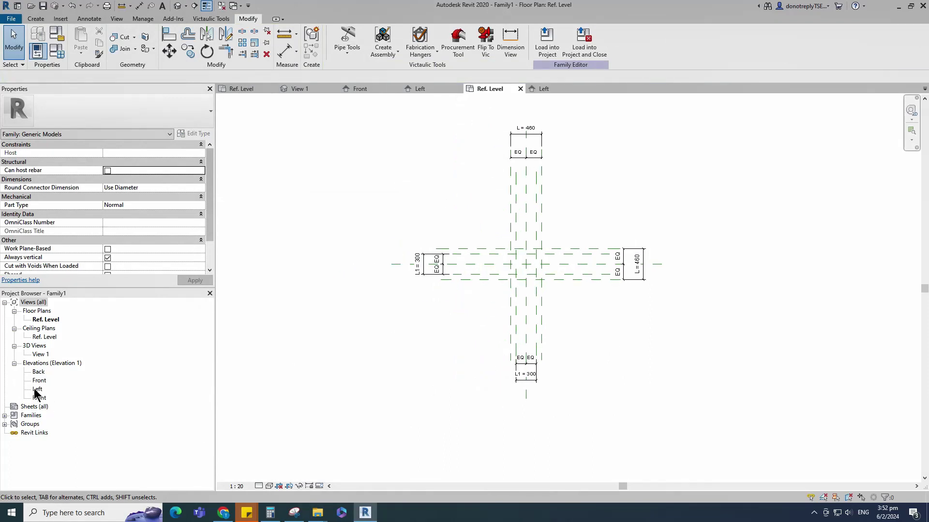
In the Left elevation, place a vertical reference plane 40 mm inward from the leftmost outer plane.
double_click(36, 389)
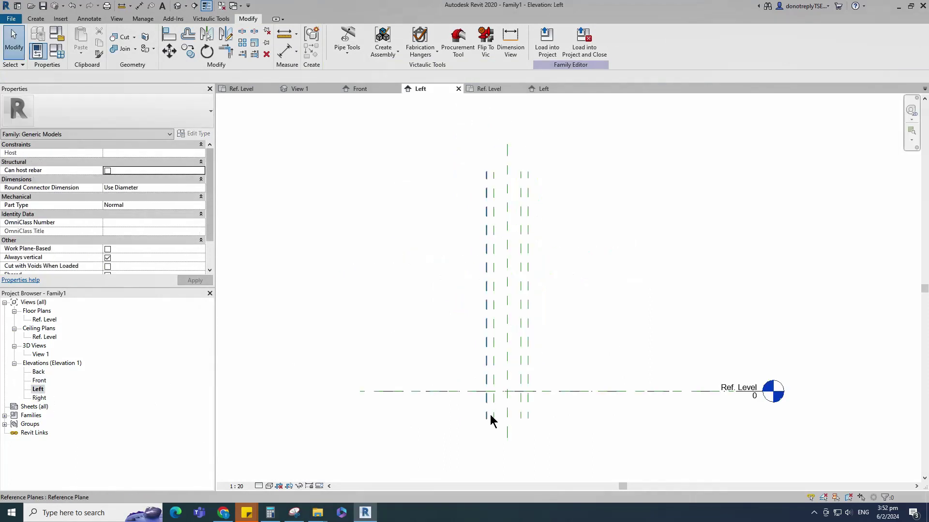
key(r)
key(p)
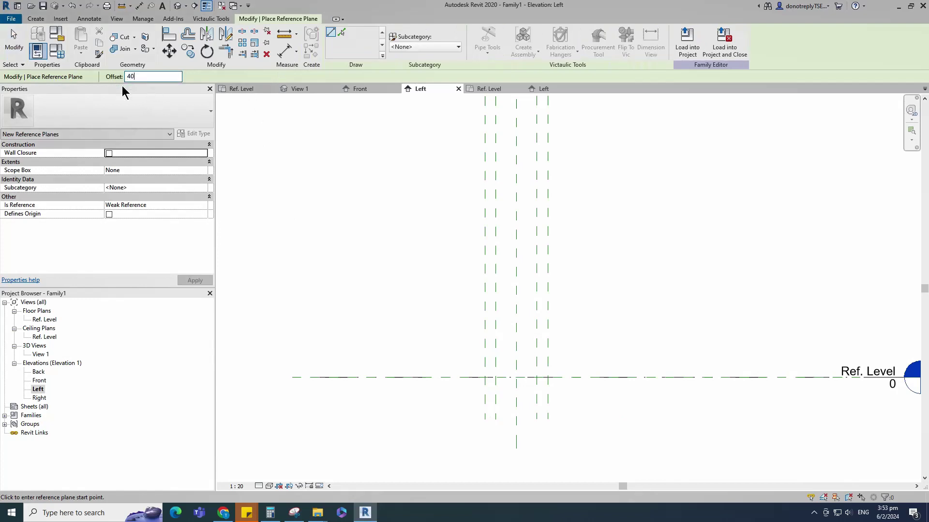
click(484, 327)
scroll(485, 426, up, 1)
click(485, 417)
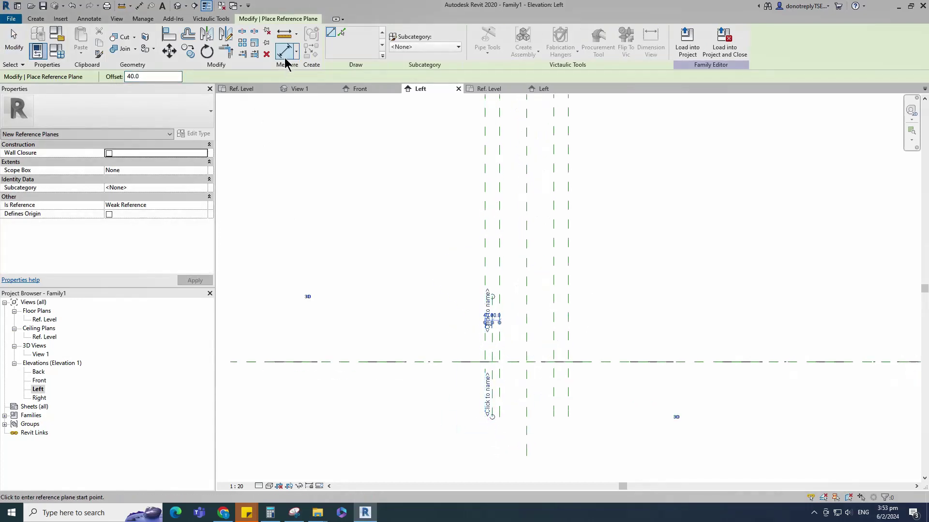
Dimension the new plane to the outer and inner planes beside it and make the spacing equal.
click(285, 52)
click(483, 310)
click(510, 279)
click(490, 229)
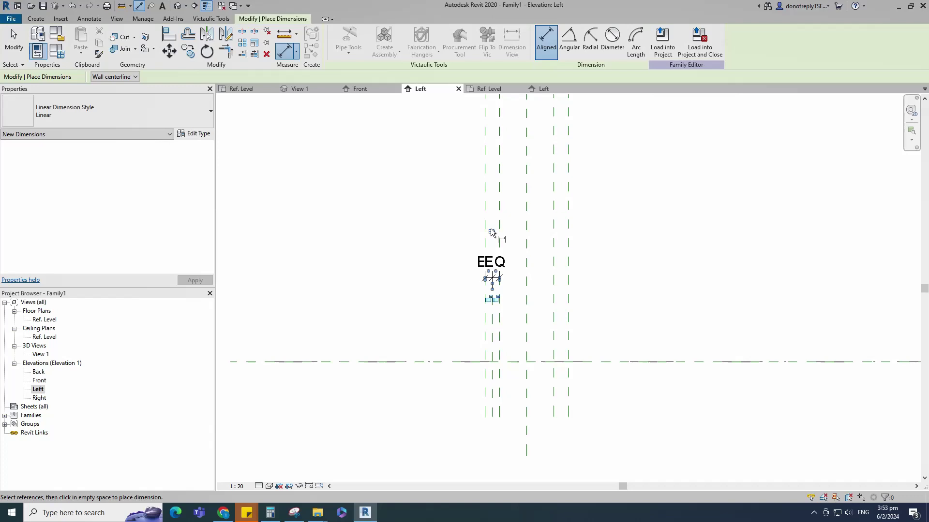
scroll(527, 354, up, 1)
key(Escape)
scroll(574, 315, down, 1)
Place a horizontal reference plane 102 mm below the Ref. Level.
click(579, 314)
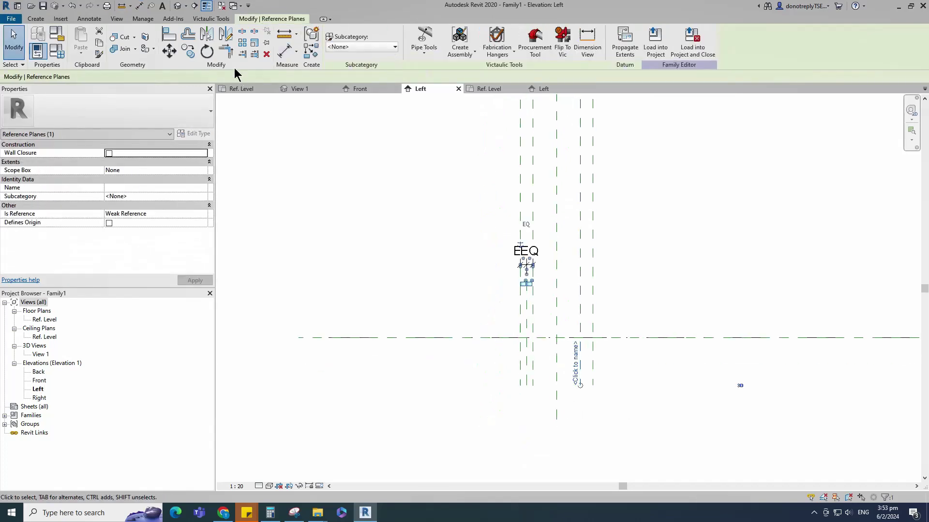
click(308, 53)
drag(153, 77, 62, 90)
text(102)
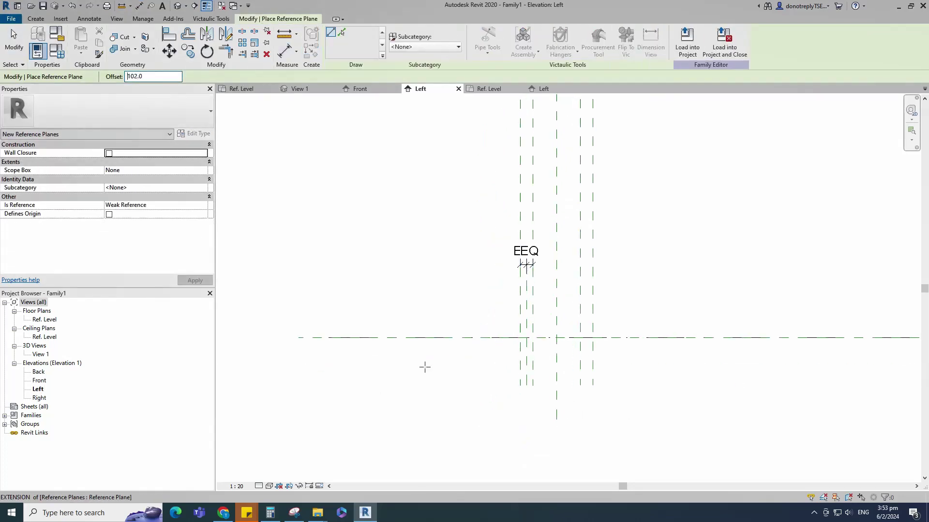
click(448, 338)
click(659, 337)
Dimension the distance between the Ref. Level and the horizontal plane below it.
key(d)
key(i)
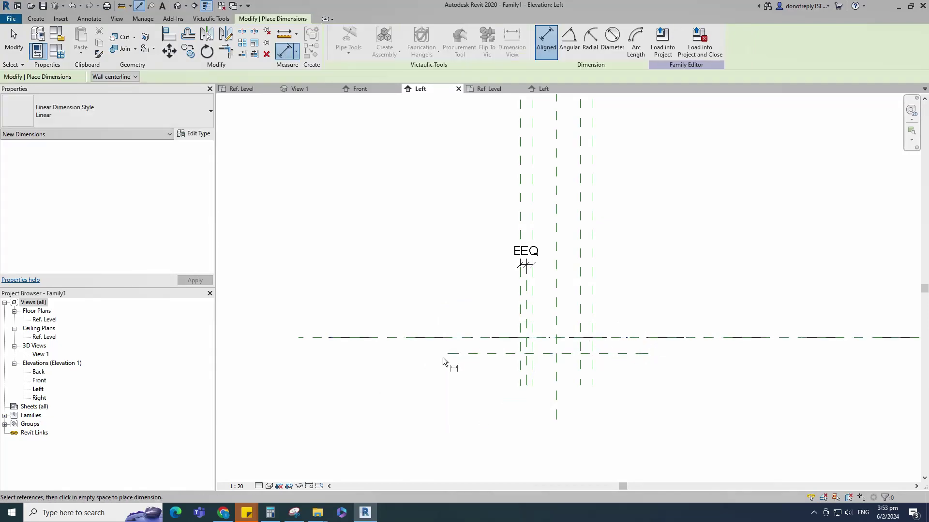
click(456, 342)
click(466, 355)
scroll(624, 348, up, 2)
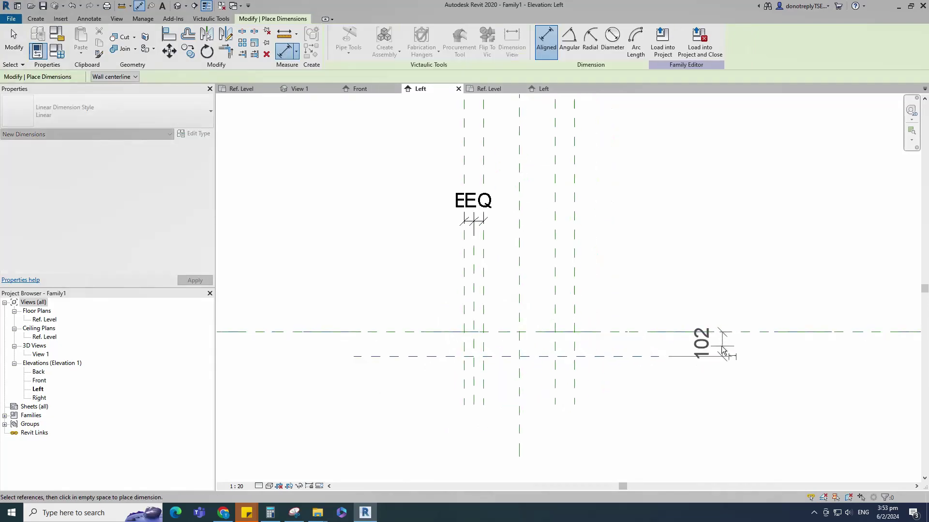
click(720, 350)
key(Escape)
key(Escape)
Label the depth dimension below the Ref. Level with a new type parameter named D.
scroll(697, 363, down, 2)
click(672, 341)
click(428, 40)
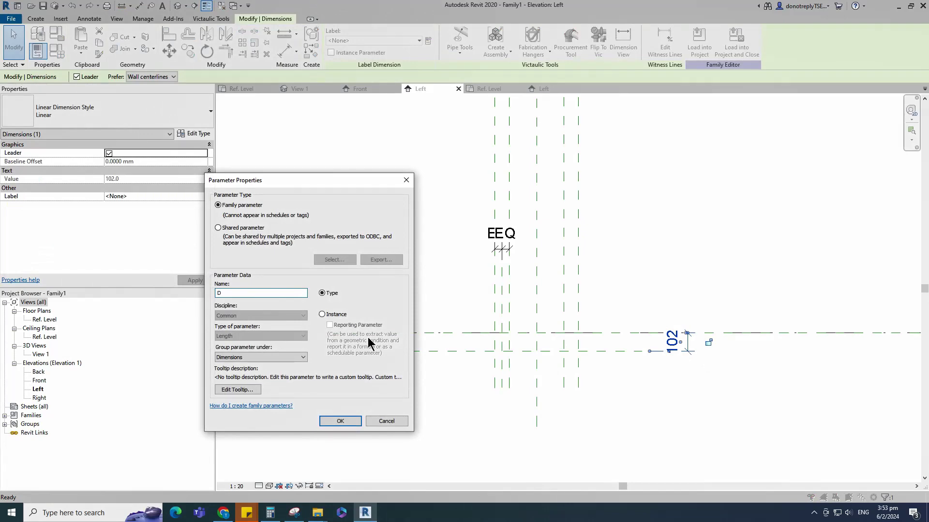
click(340, 421)
Place horizontal reference planes 10 mm above the lower depth plane and 10 mm below the Ref. Level.
scroll(476, 367, up, 2)
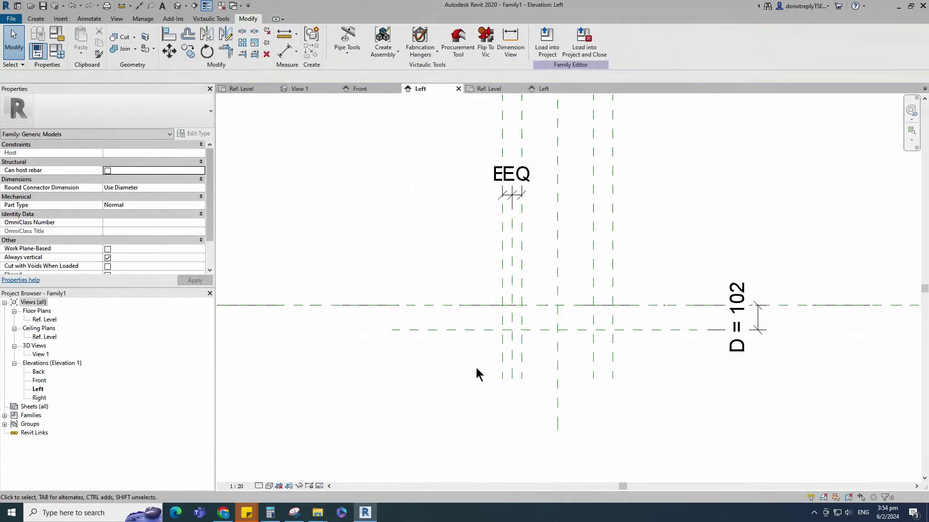
click(448, 323)
click(311, 50)
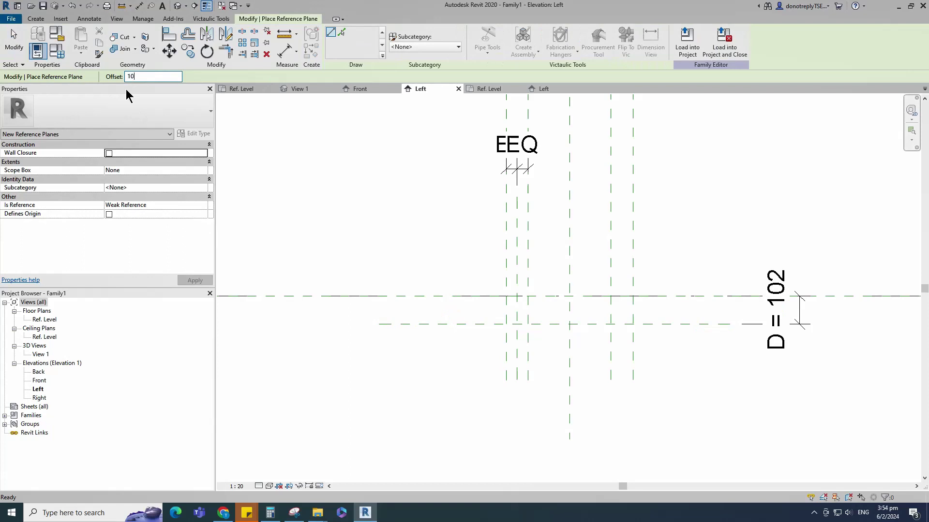
scroll(657, 322, up, 2)
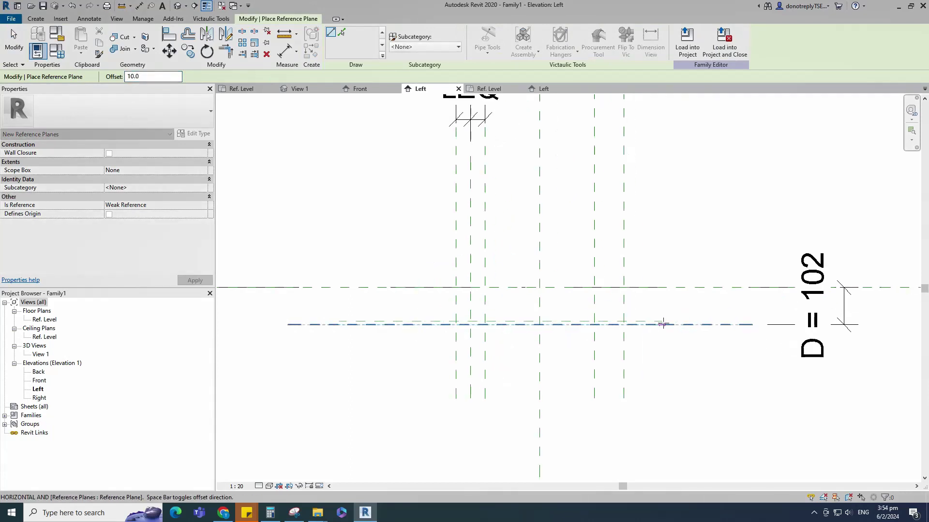
click(418, 297)
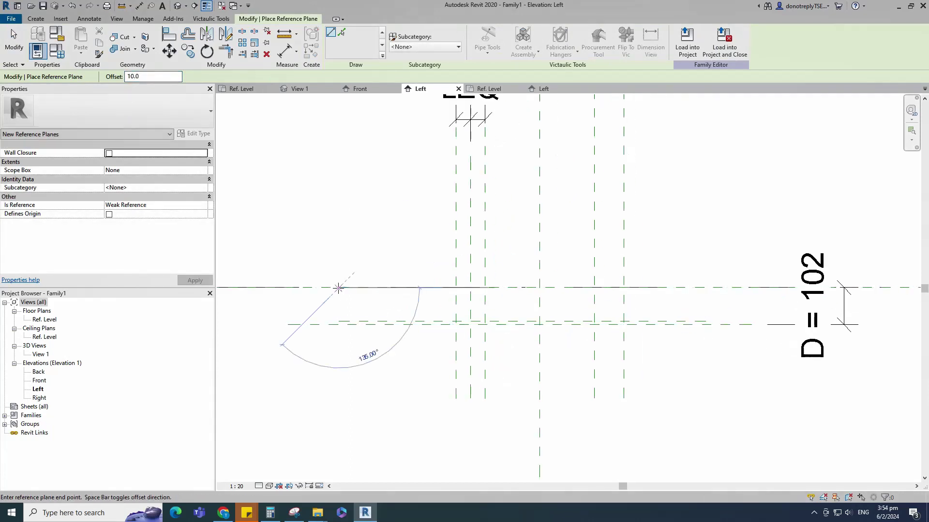
click(705, 288)
Place a vertical reference plane 10 mm outward from the left inner plane, on the side of the mid plane.
click(485, 399)
key(space)
click(485, 225)
Dimension the two narrow gaps between the offset horizontal planes and the Ref. Level and depth plane.
key(d)
key(i)
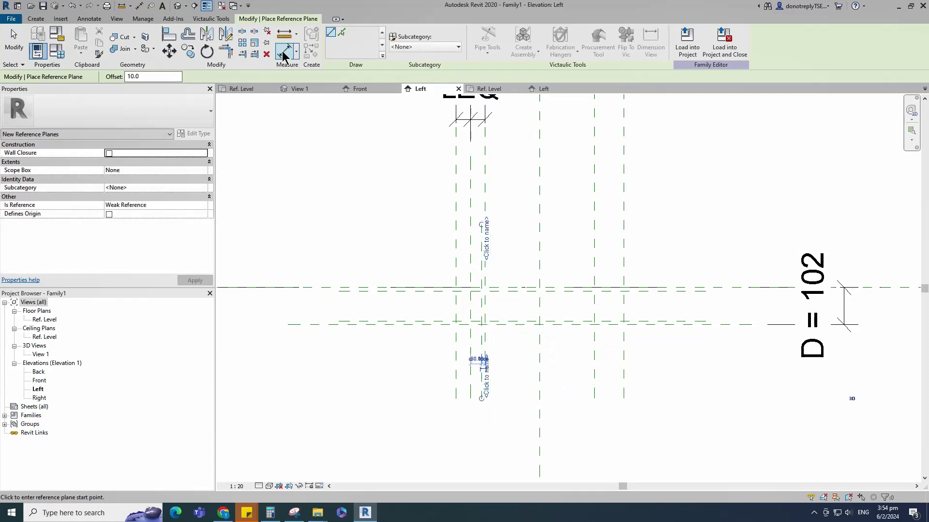
click(688, 287)
click(714, 308)
click(697, 322)
click(695, 325)
click(710, 348)
Dimension the narrow gap between the offset vertical plane and the left inner plane.
click(481, 248)
click(485, 242)
click(512, 207)
key(Escape)
key(Escape)
scroll(524, 229, down, 1)
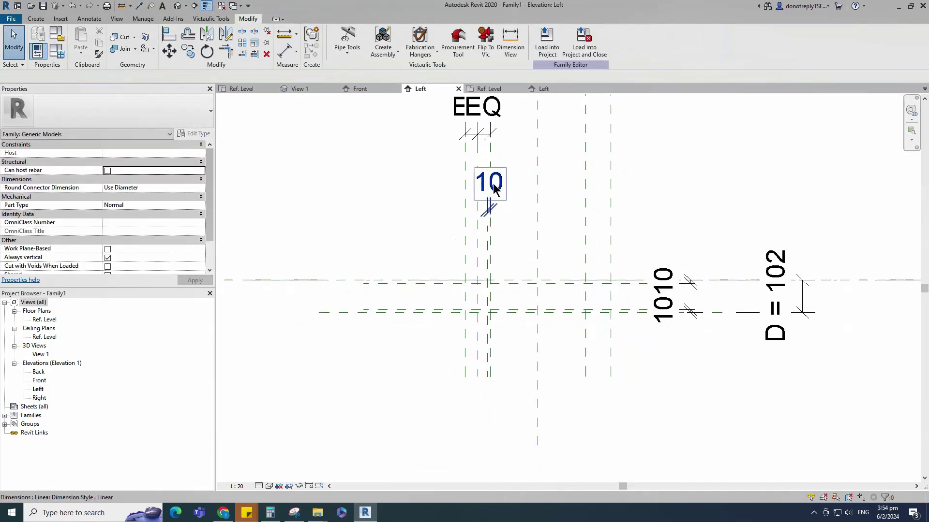
Label the three 10 mm dimensions with a new parameter named Thk.
click(497, 188)
ctrl+click(663, 314)
ctrl+click(663, 284)
click(428, 40)
text(Thk)
click(339, 422)
click(491, 434)
scroll(503, 402, down, 2)
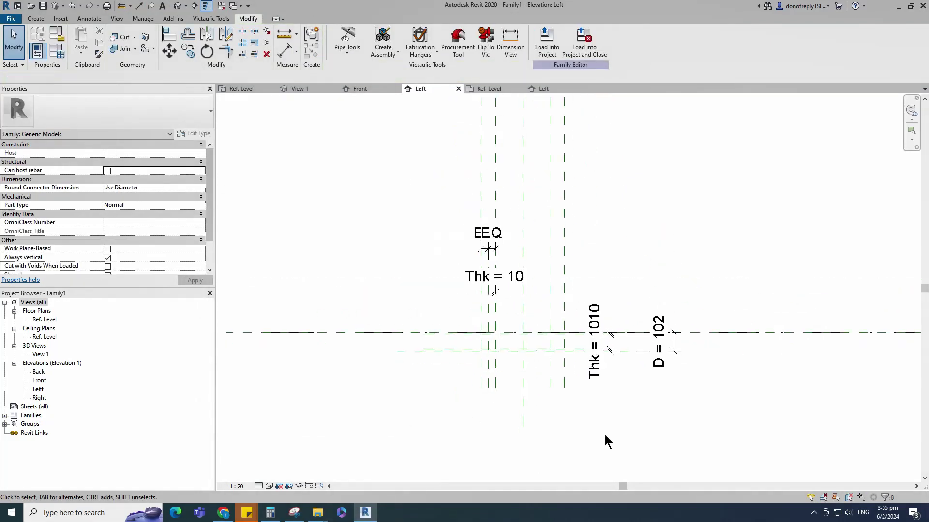
Start a sweep in the Ref. Level plan and sketch its path as a 460 mm square on the outer L reference planes.
double_click(44, 319)
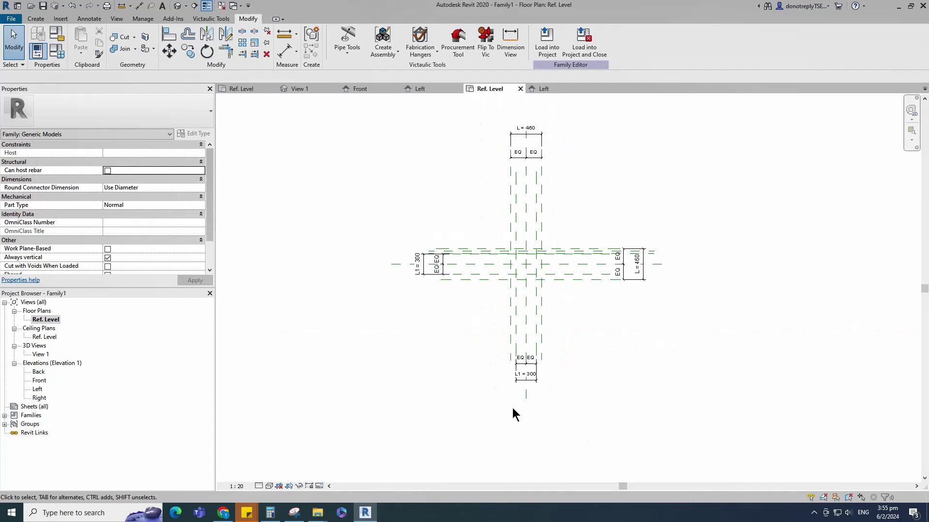
click(36, 19)
click(147, 34)
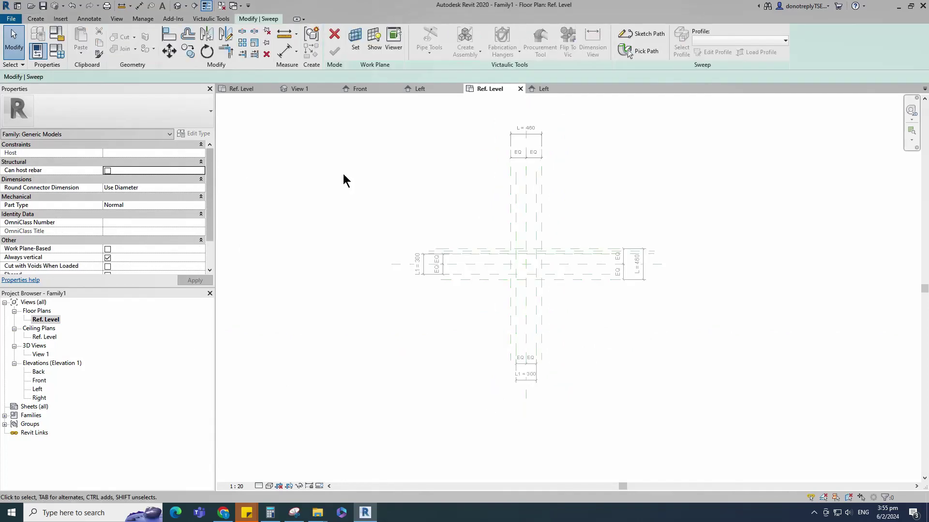
click(648, 35)
click(363, 31)
scroll(480, 253, up, 4)
click(470, 237)
click(614, 381)
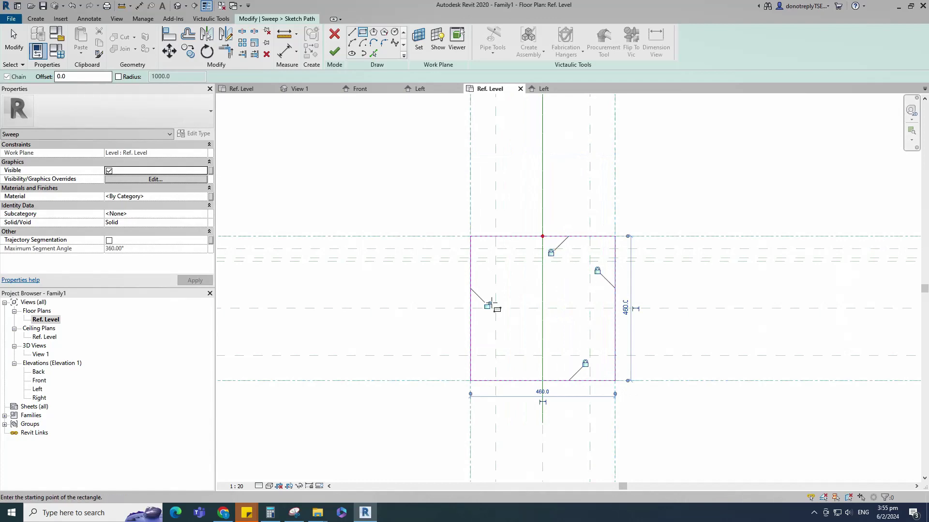
scroll(526, 288, down, 2)
click(334, 52)
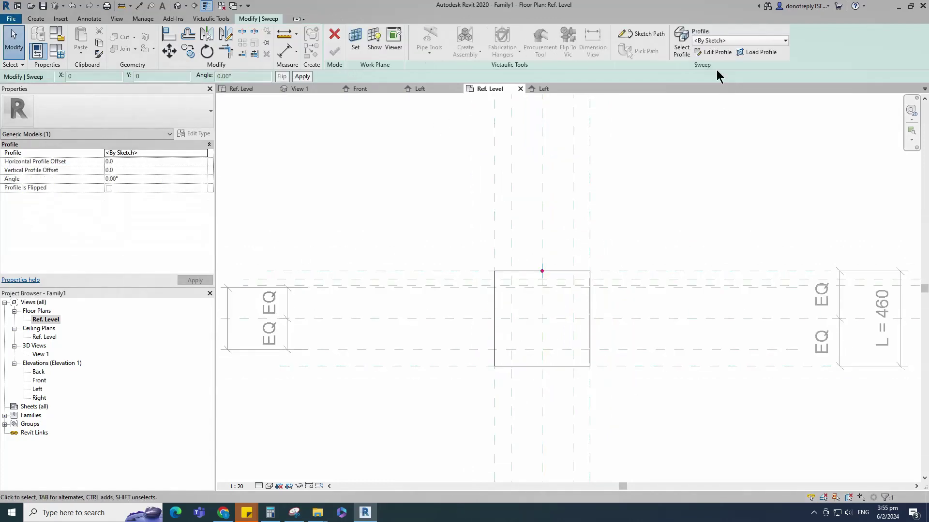
In the Left elevation, sketch a 40 by 10 mm rectangular flange in the sweep profile and remove its inner short edge.
click(713, 52)
click(606, 355)
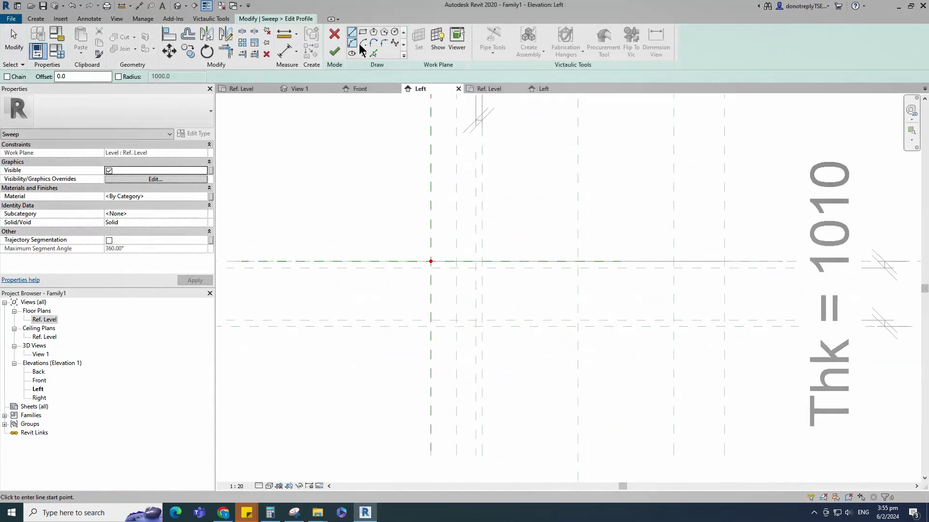
click(430, 326)
click(456, 320)
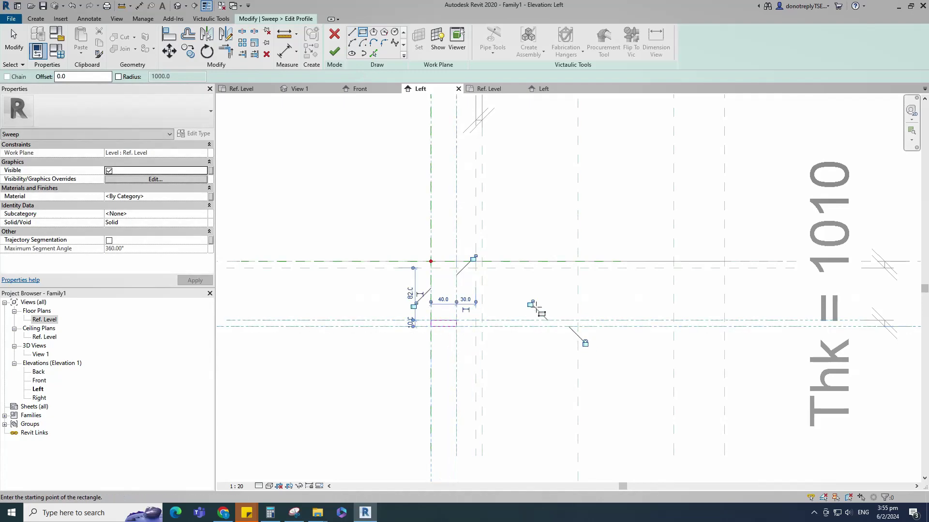
scroll(458, 332, up, 2)
key(Escape)
drag(440, 297, 464, 333)
key(Escape)
Draw a slanted line from the flange's upper inner corner to the Ref. Level and add a parallel copy offset 10 mm inward.
click(351, 32)
click(455, 310)
scroll(485, 220, up, 2)
click(491, 189)
scroll(559, 285, down, 2)
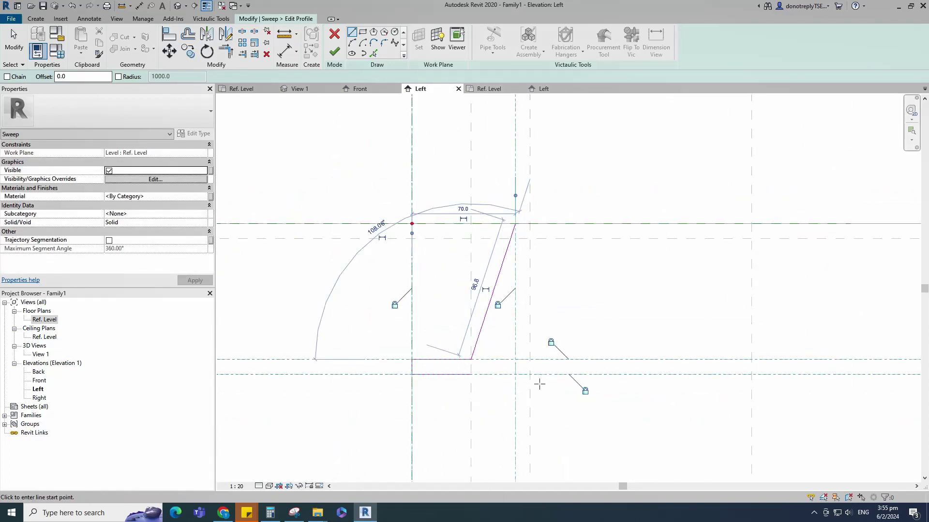
click(373, 54)
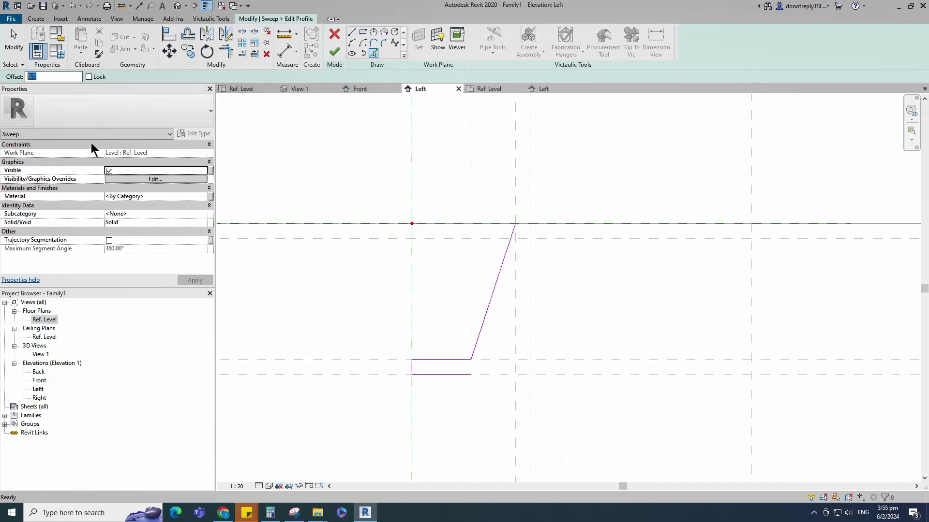
click(492, 300)
scroll(479, 317, down, 1)
Dimension the gap between the two slanted profile lines and label it with the Thk parameter.
click(283, 50)
click(486, 311)
click(496, 312)
scroll(508, 300, down, 5)
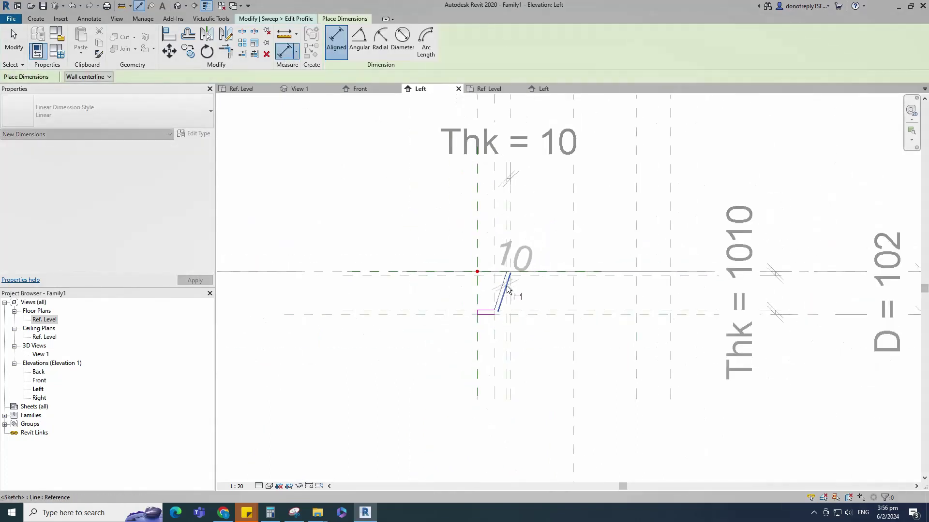
click(496, 382)
scroll(497, 381, down, 1)
key(Escape)
key(Escape)
click(487, 374)
click(204, 197)
click(113, 241)
click(515, 428)
click(515, 427)
Draw a 10 mm line along the Ref. Level from the slanted line's upper end to the neighbouring vertical plane.
scroll(511, 319, up, 5)
click(351, 32)
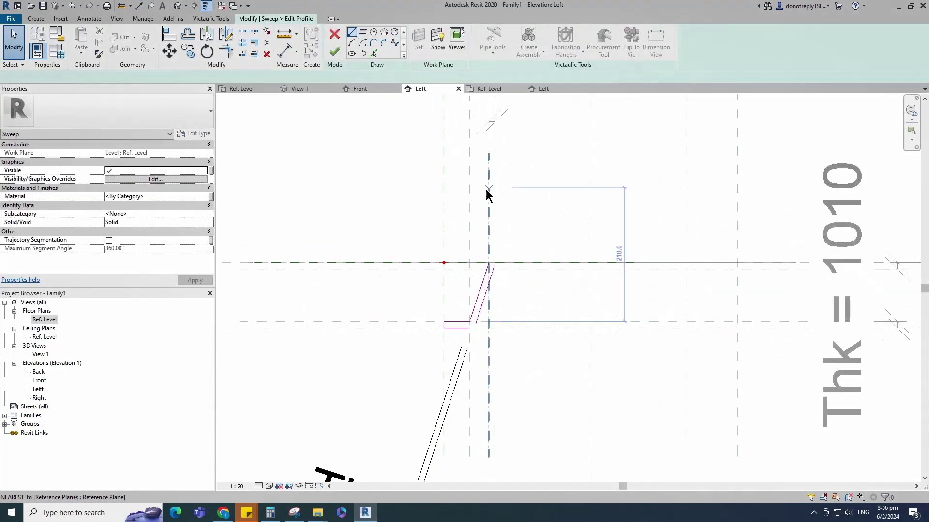
scroll(503, 255, up, 4)
scroll(496, 254, up, 2)
click(473, 236)
click(507, 237)
scroll(552, 237, down, 4)
scroll(552, 237, down, 1)
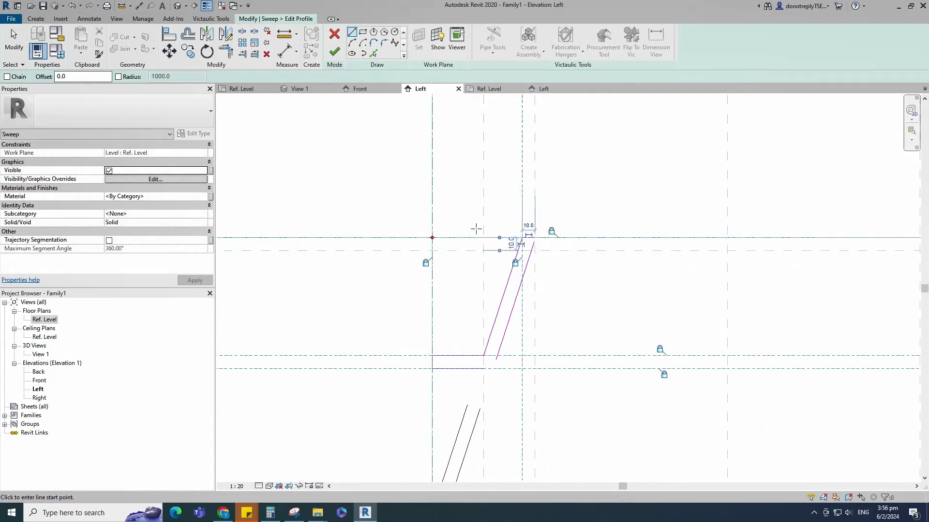
Round the flange's free end and the upper end of the offset slanted line with 2 mm fillet arcs.
scroll(511, 242, up, 1)
click(385, 43)
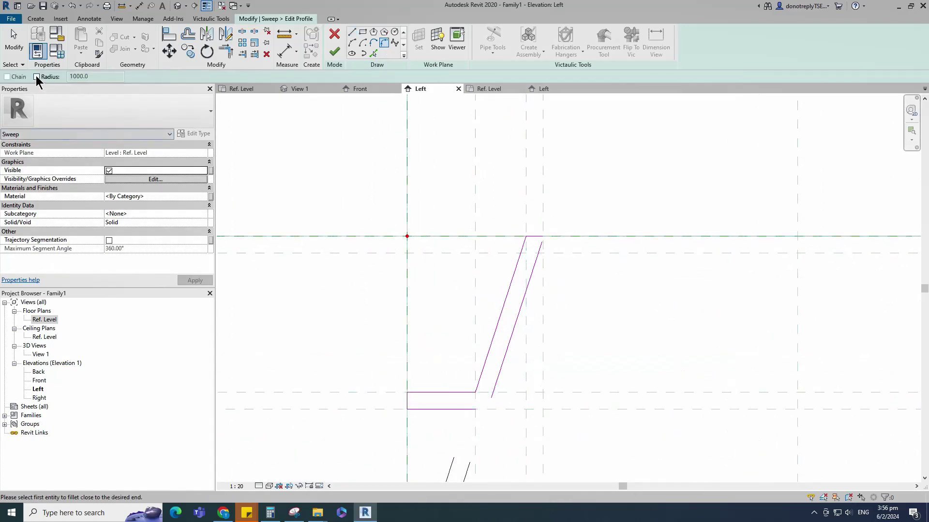
scroll(384, 408, up, 2)
click(402, 386)
click(390, 405)
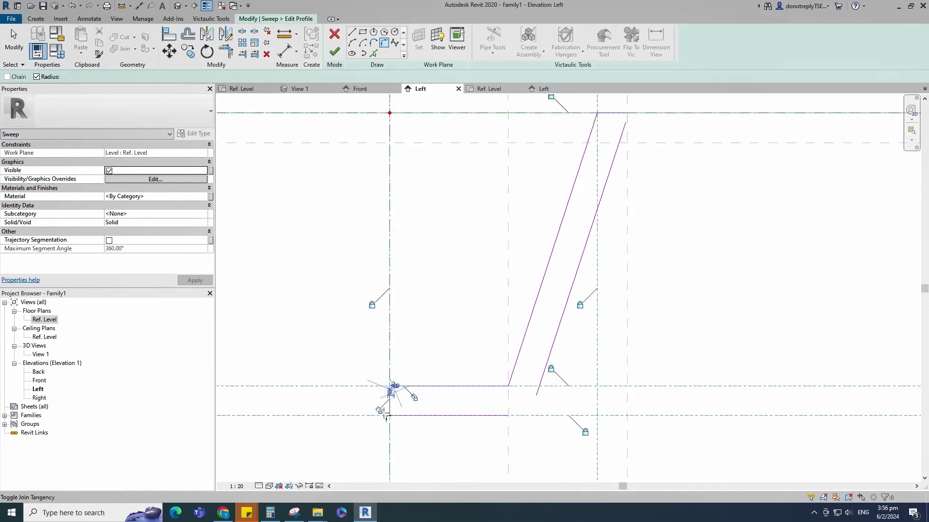
click(399, 416)
scroll(399, 427, down, 4)
scroll(556, 222, up, 5)
click(497, 290)
click(499, 272)
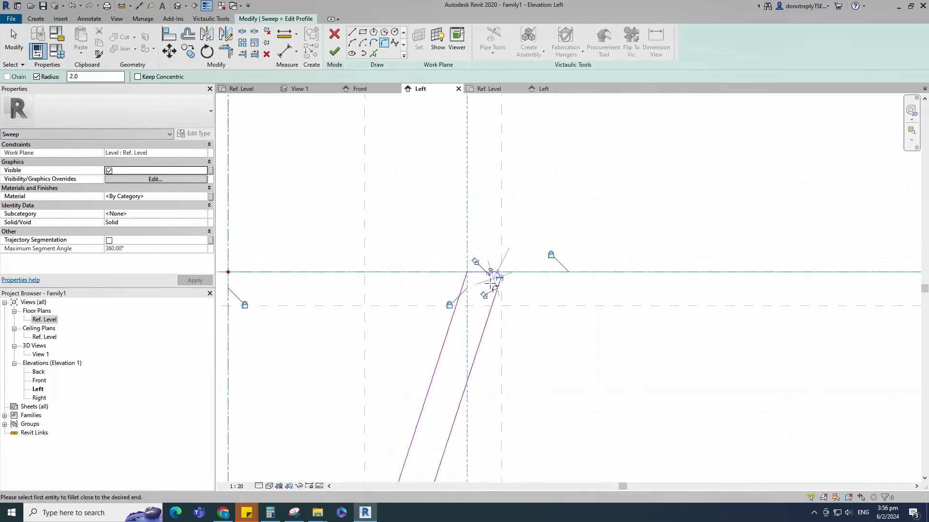
scroll(507, 244, down, 2)
scroll(507, 245, down, 2)
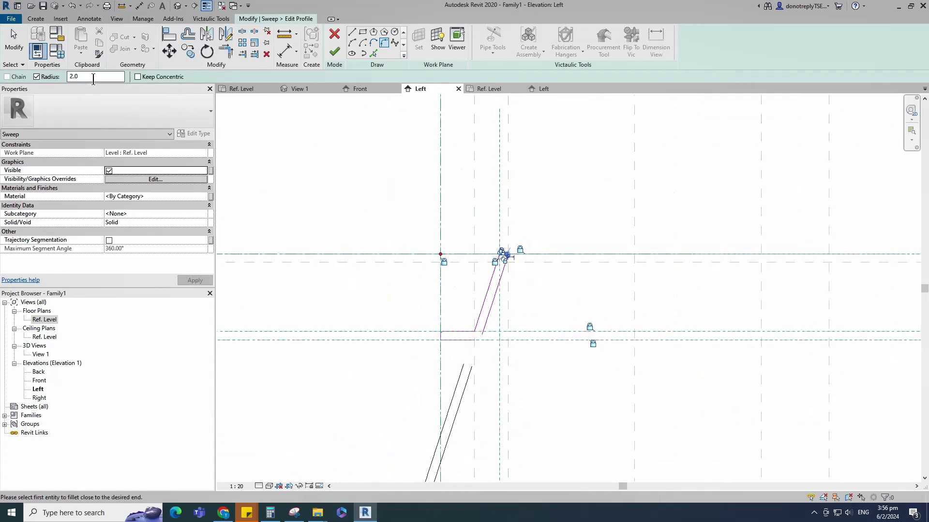
Join the flange's lower edge to the offset slanted line with a 10 mm fillet arc and finish the profile and the sweep.
text(10)
scroll(503, 335, up, 3)
click(462, 315)
click(494, 295)
scroll(516, 296, down, 4)
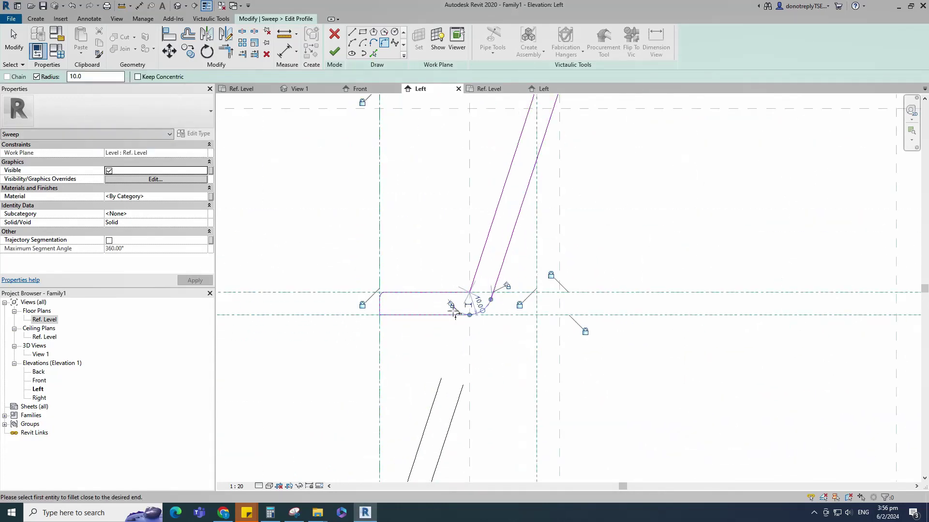
click(334, 52)
scroll(382, 247, down, 1)
click(334, 52)
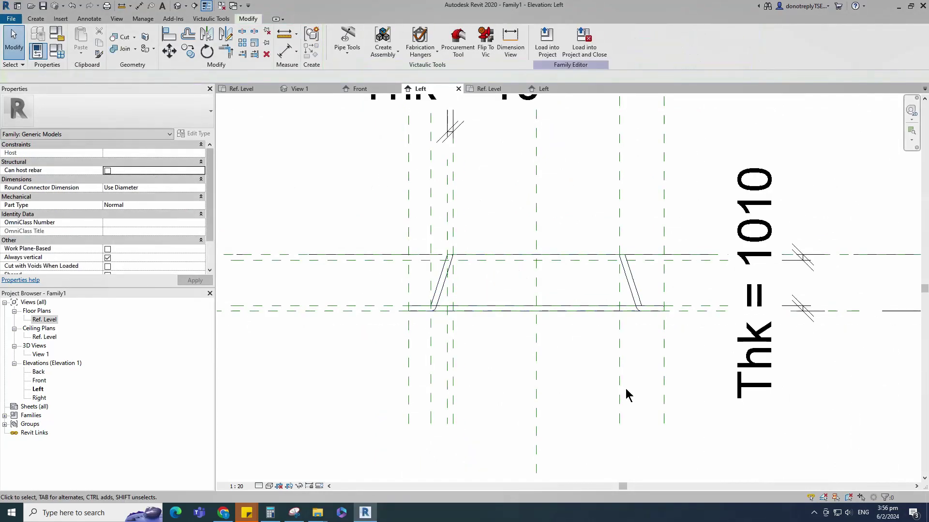
scroll(657, 396, down, 2)
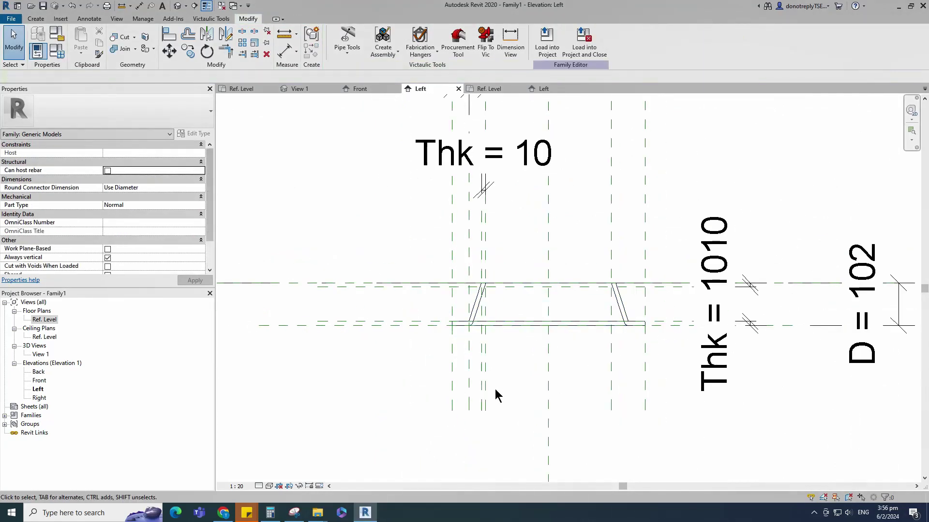
scroll(496, 392, down, 2)
Show the model in 3D View 1 with Fine detail level and Shaded visual style.
double_click(40, 355)
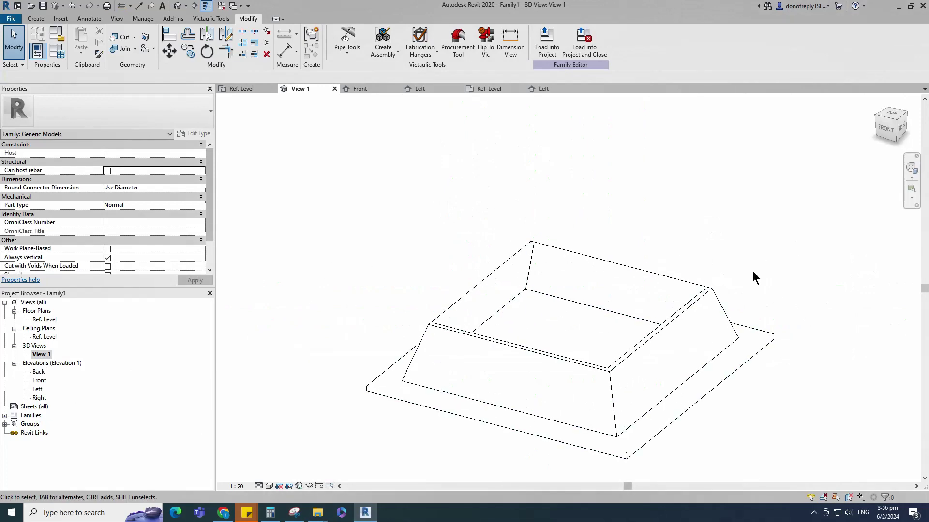
click(259, 486)
click(274, 476)
click(269, 486)
click(275, 449)
scroll(628, 403, down, 1)
mouse_move(677, 409)
shift+middle_down()
mouse_move(818, 425)
mouse_move(711, 418)
shift+middle_up()
scroll(677, 394, up, 3)
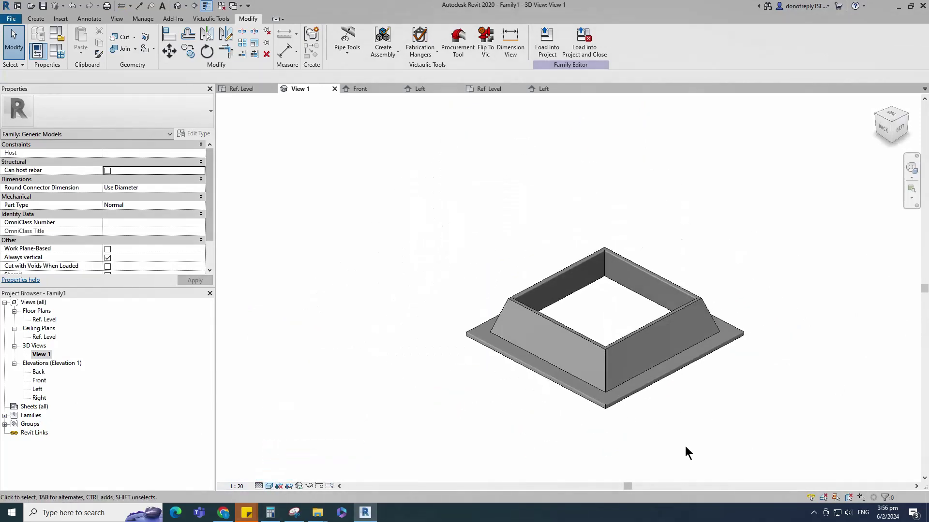
Associate the sweep's material with a new family type parameter named Material.
click(673, 377)
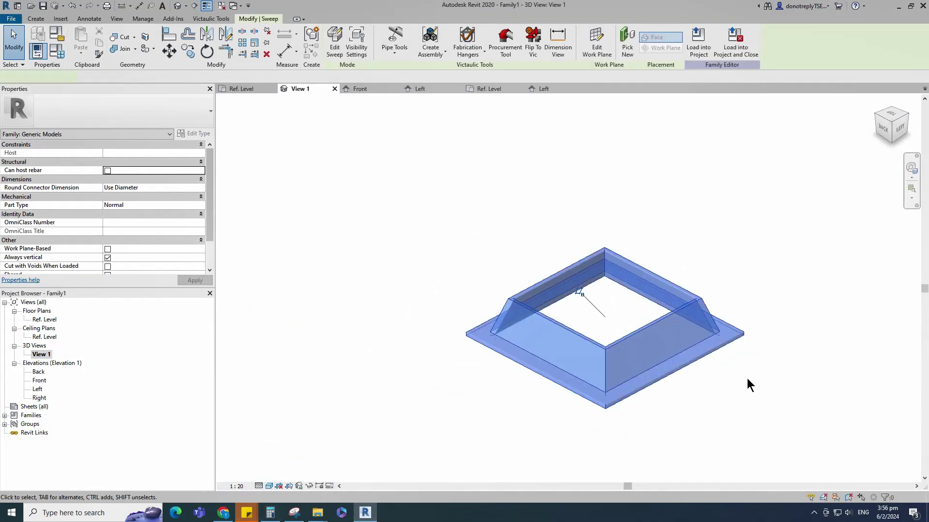
scroll(769, 370, down, 2)
click(211, 197)
click(333, 338)
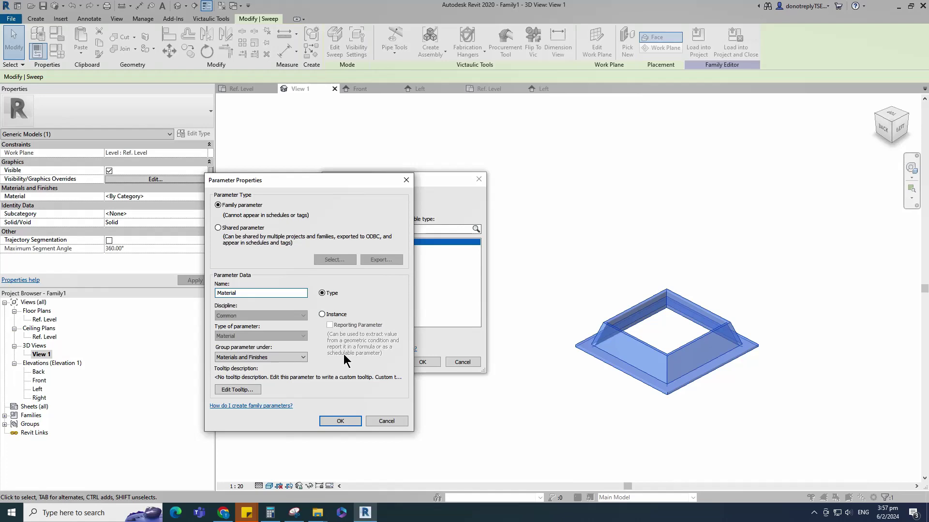
click(337, 421)
click(423, 363)
click(767, 402)
middle_drag(768, 402, 636, 414)
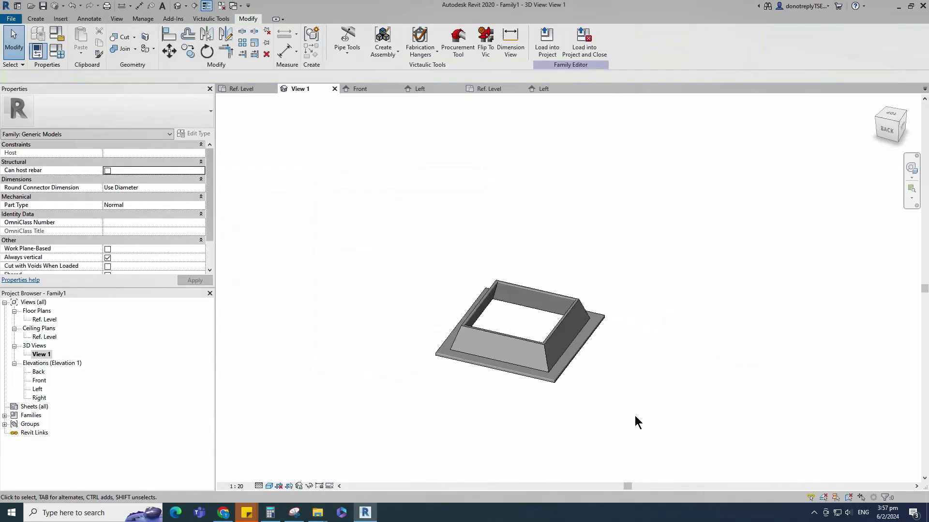
scroll(447, 398, up, 1)
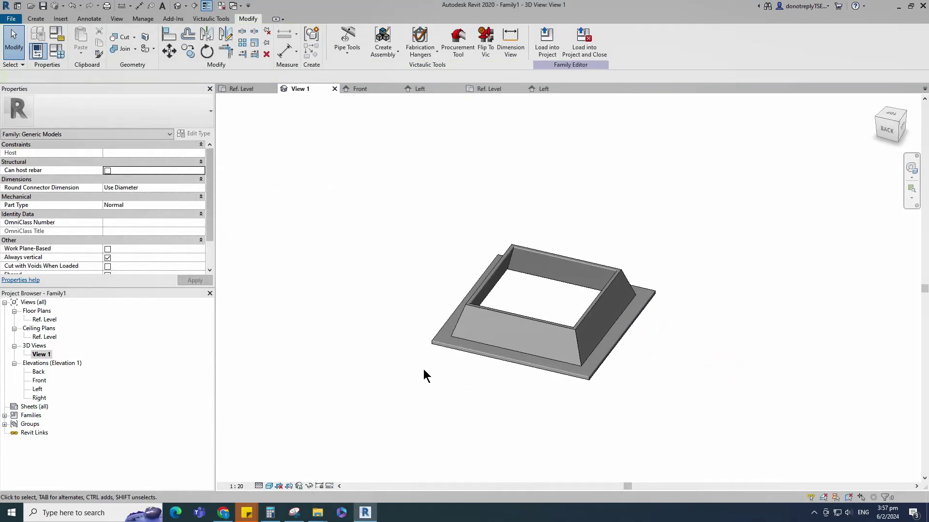
Start an extrusion in the Ref. Level plan and sketch a square aligned to the inner L1 reference planes.
double_click(45, 321)
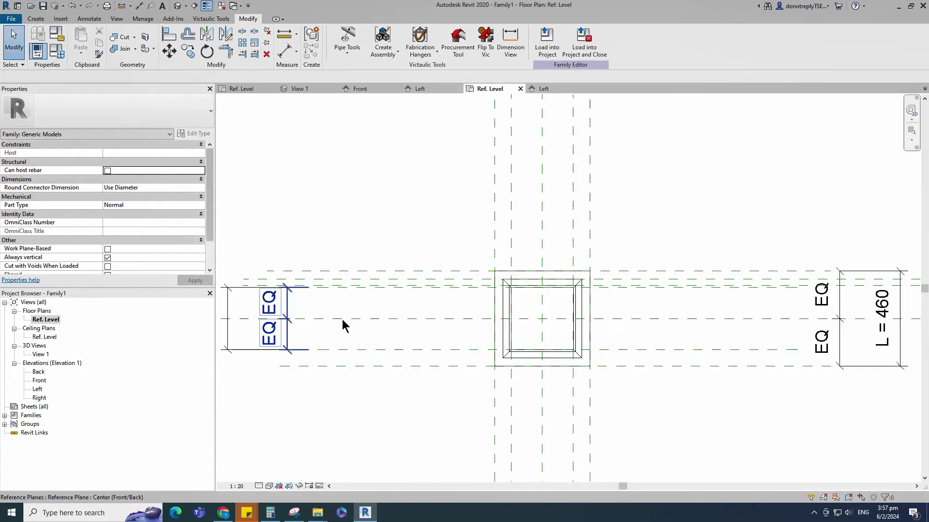
click(36, 18)
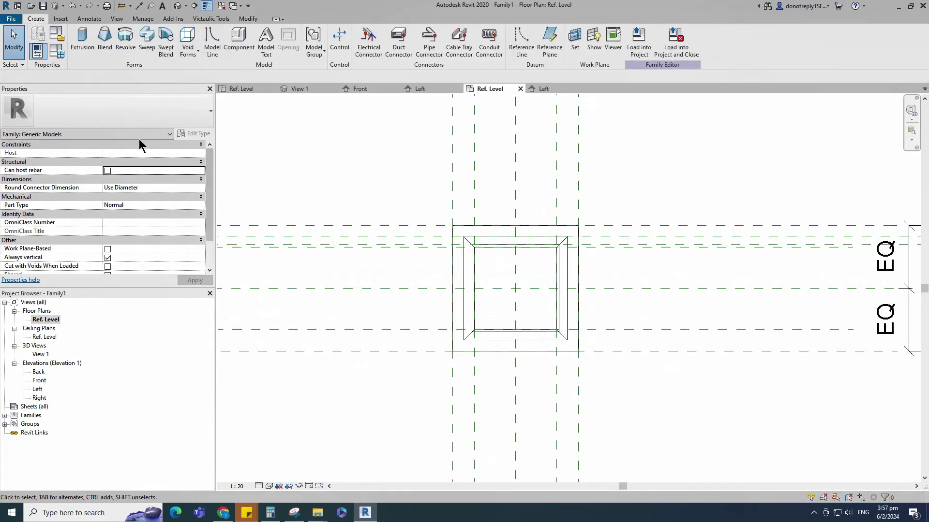
click(81, 41)
click(363, 32)
scroll(486, 266, up, 3)
click(458, 223)
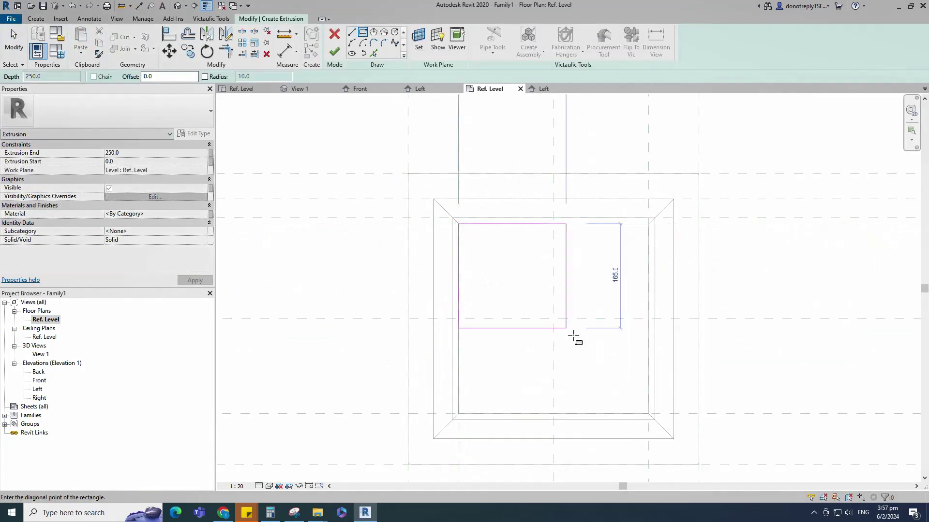
click(649, 413)
scroll(513, 337, down, 2)
key(a)
key(l)
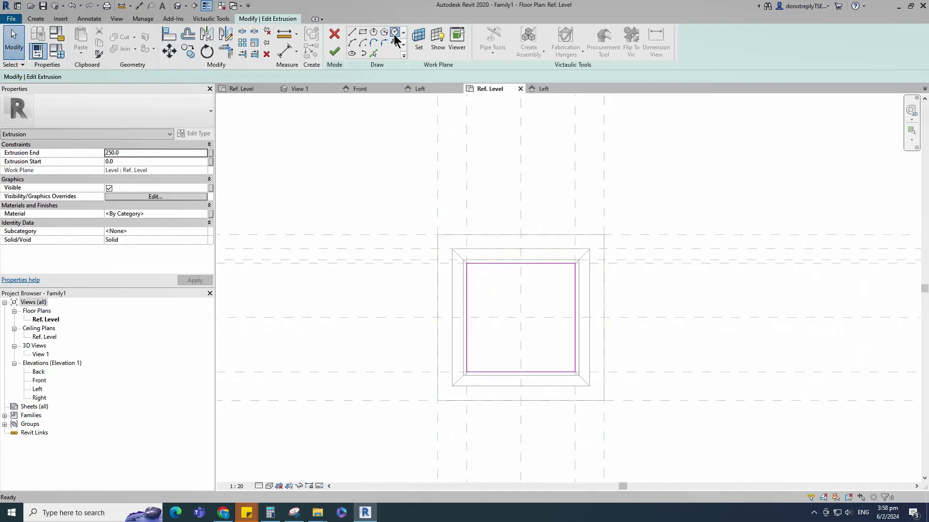
Draw a circle of 80 mm radius at the intersection of the center reference planes and make its center mark visible.
click(395, 33)
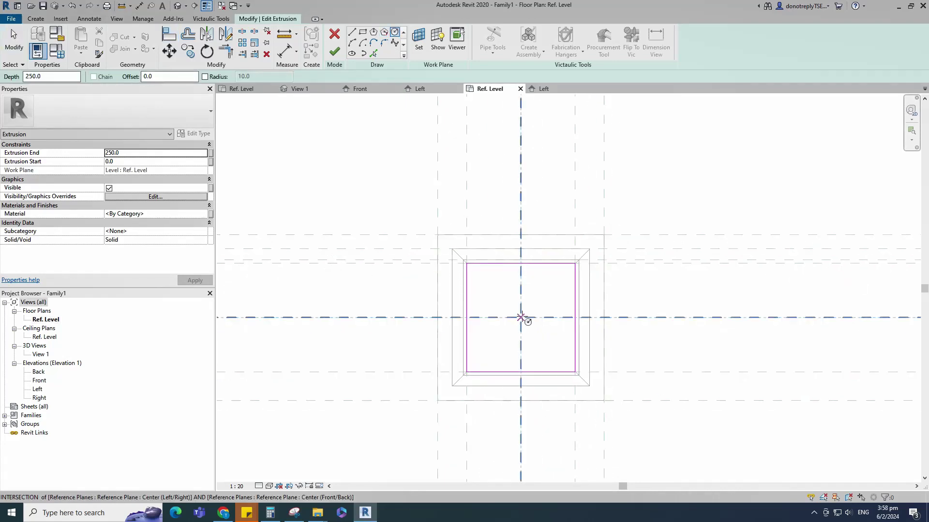
click(520, 318)
click(550, 317)
key(Escape)
key(Escape)
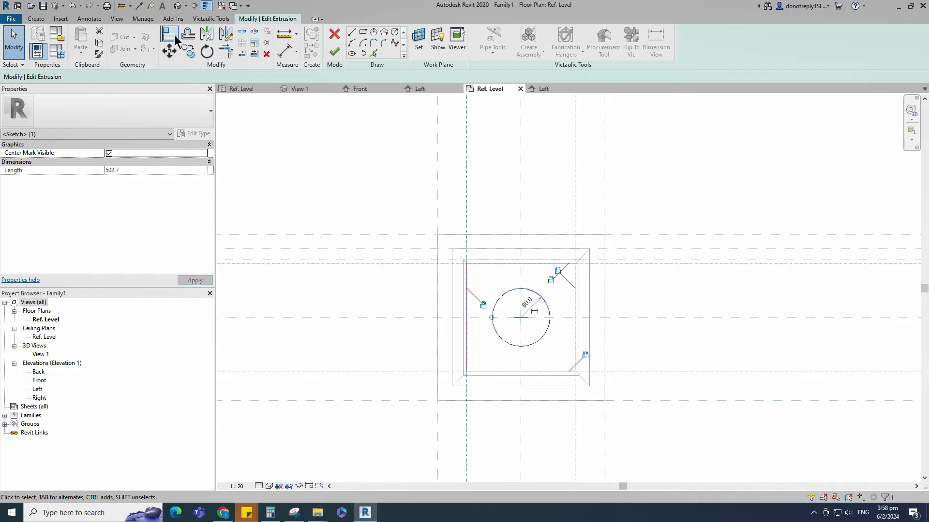
Align and lock the circle's center to both center reference planes.
key(a)
key(l)
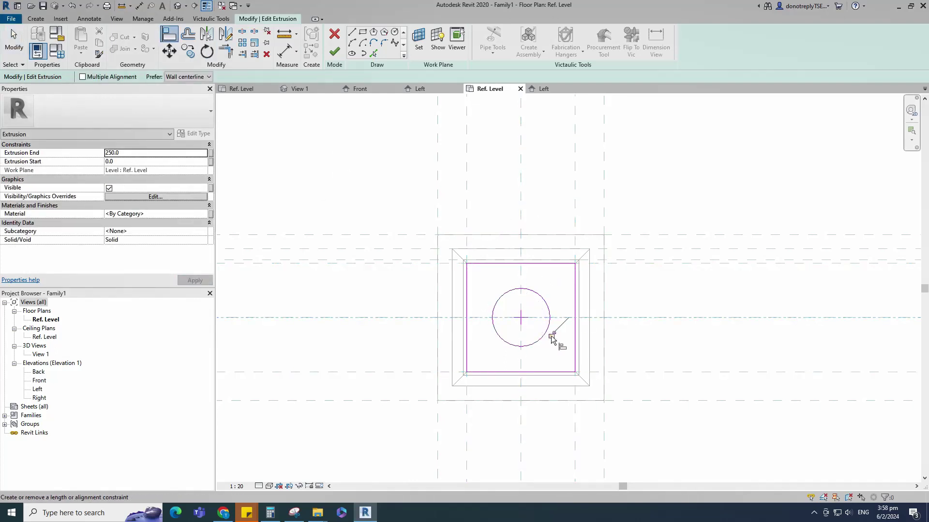
key(Escape)
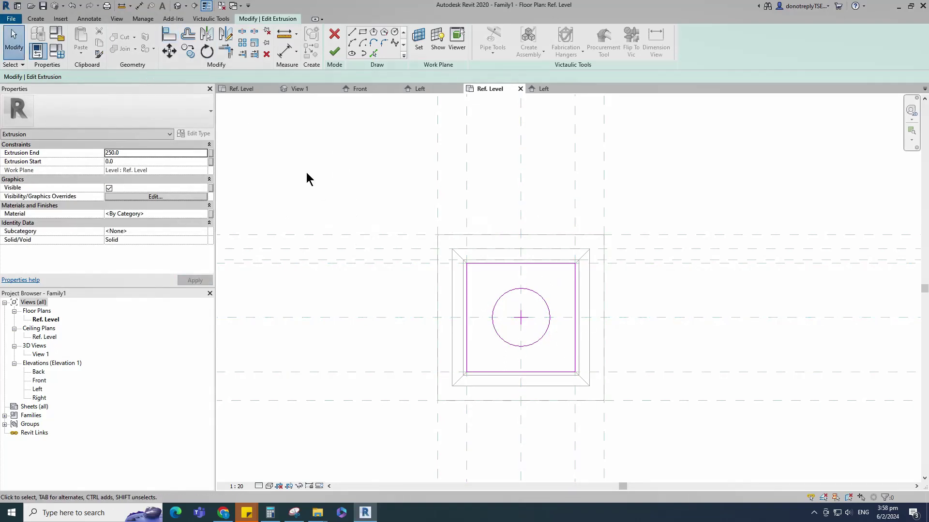
Add a diameter dimension to the circle.
click(295, 50)
click(310, 127)
click(550, 315)
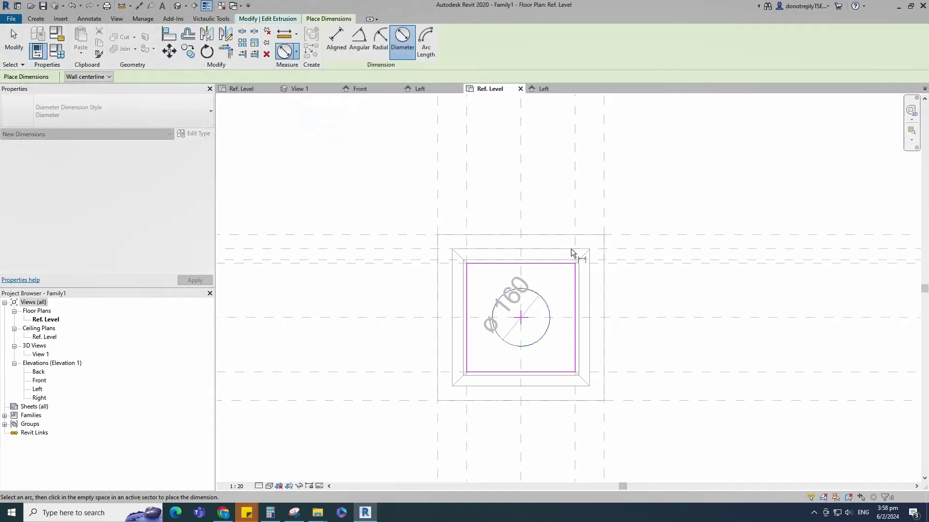
click(572, 254)
key(Escape)
Set the circle's diameter to 142 mm.
click(545, 333)
click(516, 309)
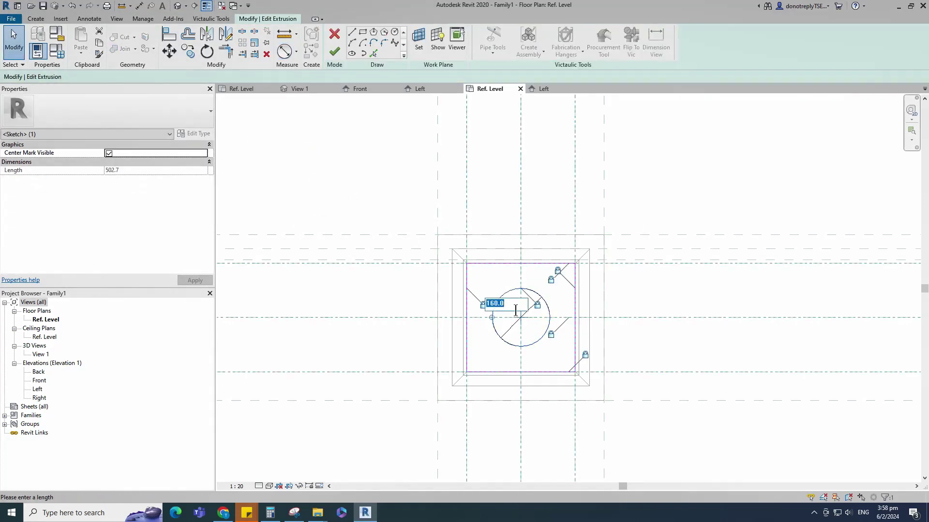
key(Return)
click(632, 337)
scroll(528, 379, up, 3)
scroll(576, 337, down, 2)
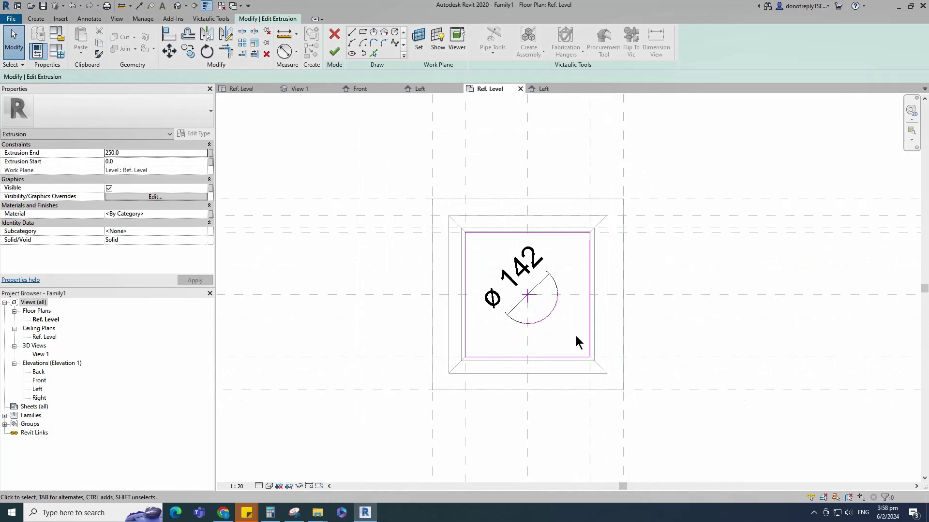
Finish the plate's extrusion sketch and display the plan view at fine detail with shaded surfaces.
click(334, 52)
click(346, 153)
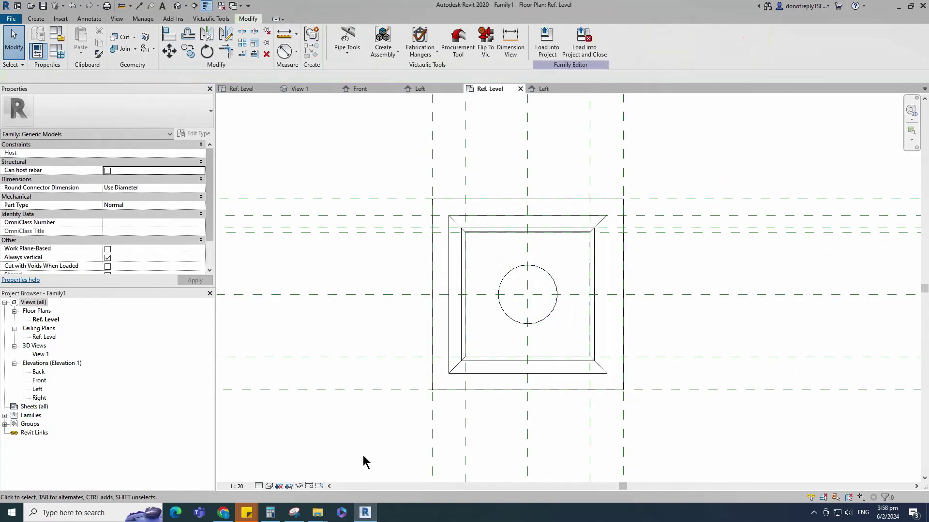
click(259, 486)
click(270, 475)
click(268, 486)
click(277, 458)
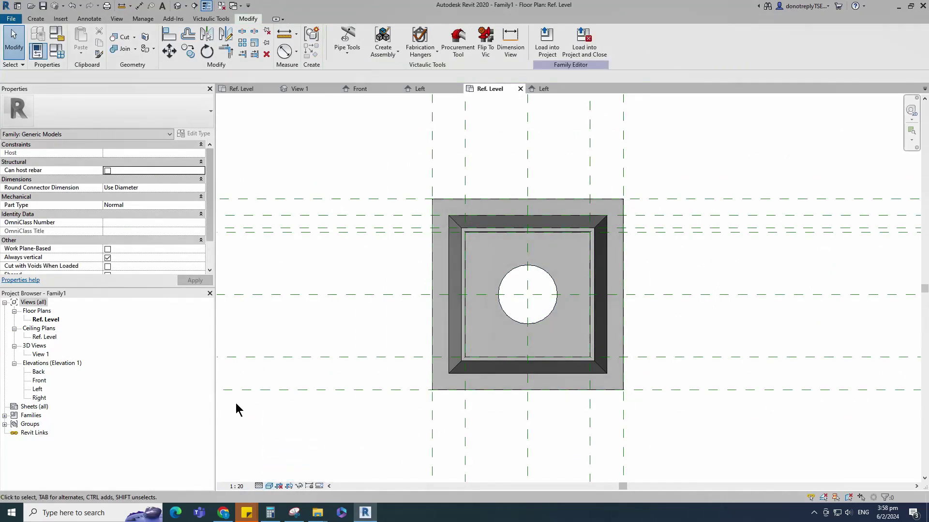
In the Left elevation, draw a horizontal reference plane offset 3 mm below the Ref. Level.
double_click(37, 390)
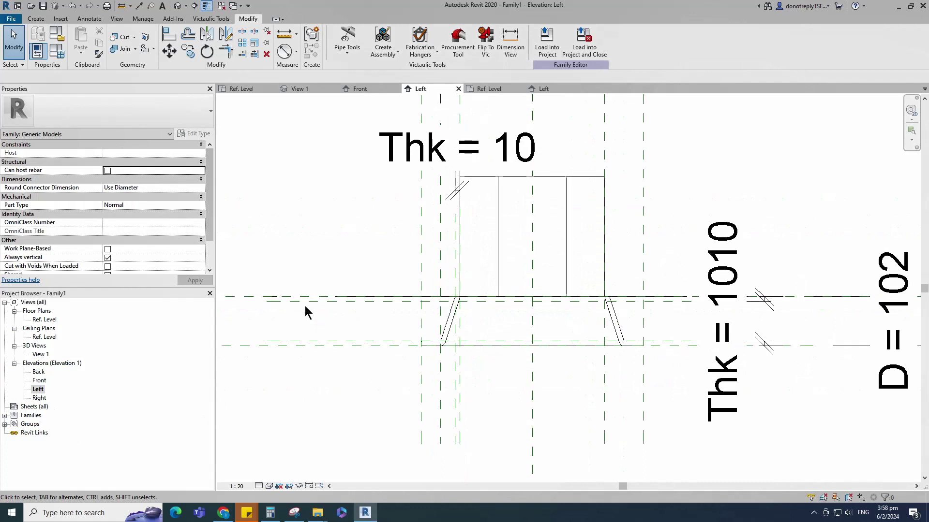
click(305, 301)
click(307, 54)
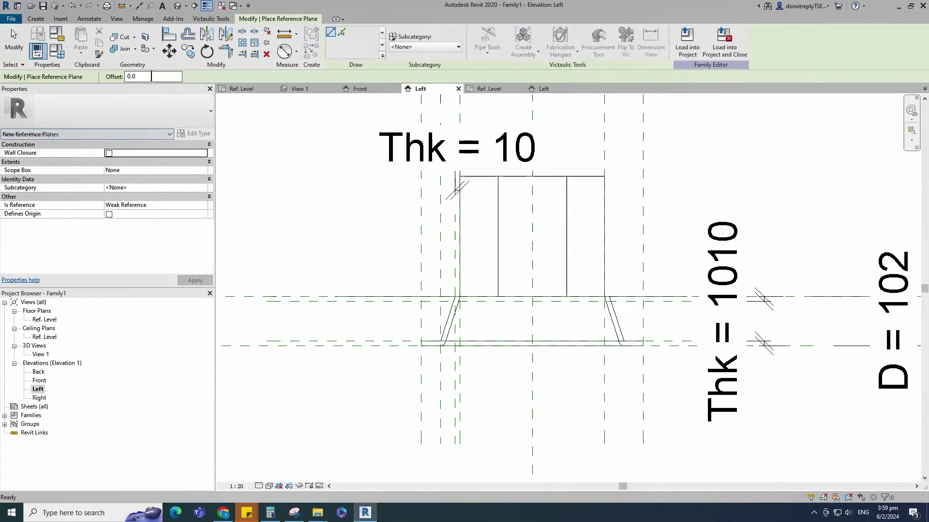
text(3)
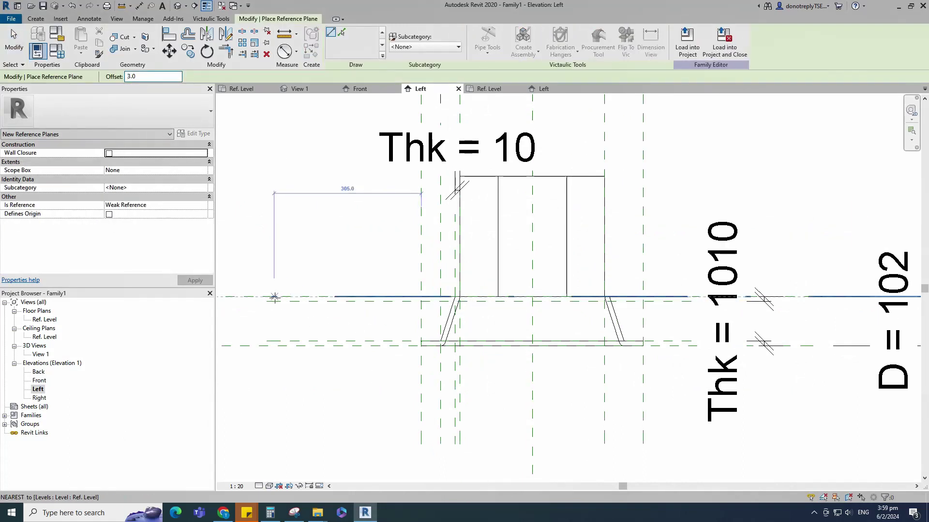
click(276, 297)
click(666, 297)
scroll(633, 286, up, 2)
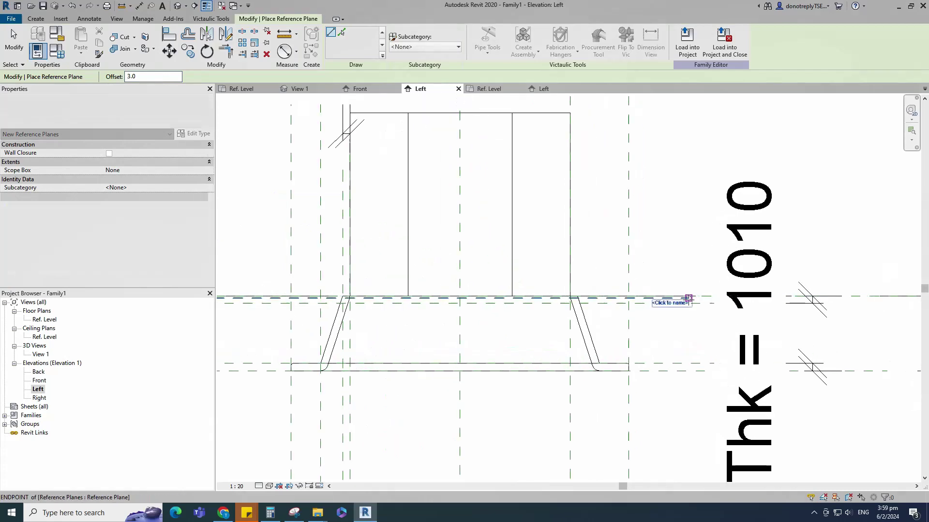
Dimension and lock the distance between the Ref. Level and the reference plane just below it.
click(295, 51)
click(300, 70)
scroll(296, 301, down, 2)
scroll(296, 301, up, 3)
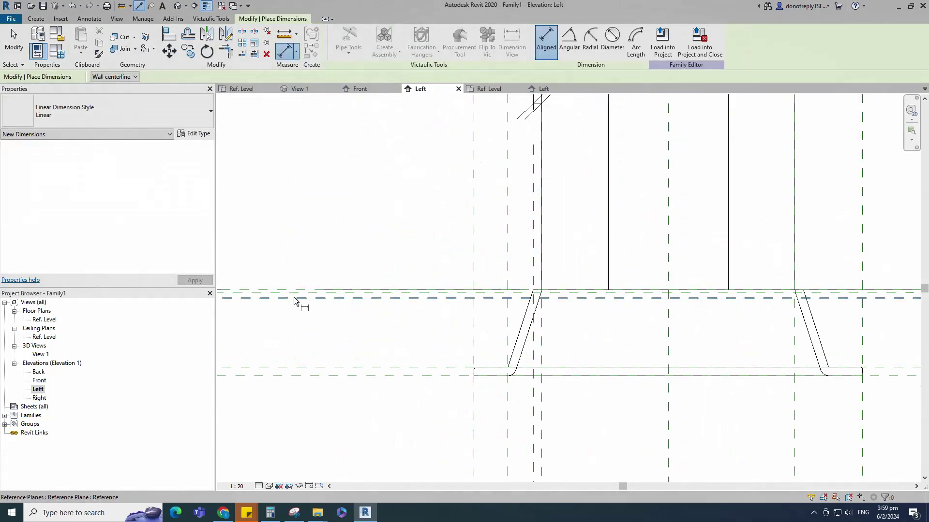
click(282, 290)
click(282, 293)
scroll(425, 317, down, 2)
click(321, 314)
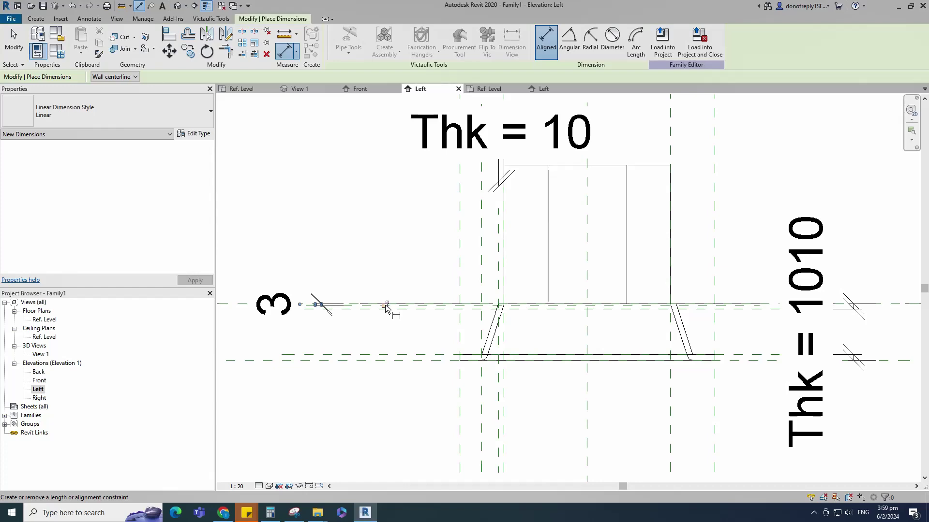
key(Escape)
key(Escape)
Stretch the plate extrusion's lower face down to the reference plane 10 mm below the Ref. Level.
scroll(588, 272, up, 3)
click(506, 313)
scroll(582, 324, up, 5)
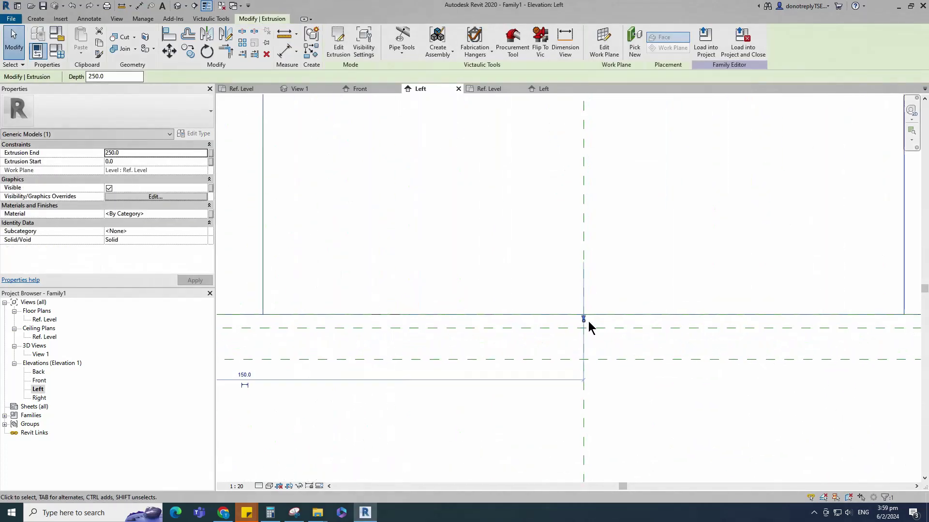
drag(582, 314, 590, 403)
scroll(701, 386, down, 3)
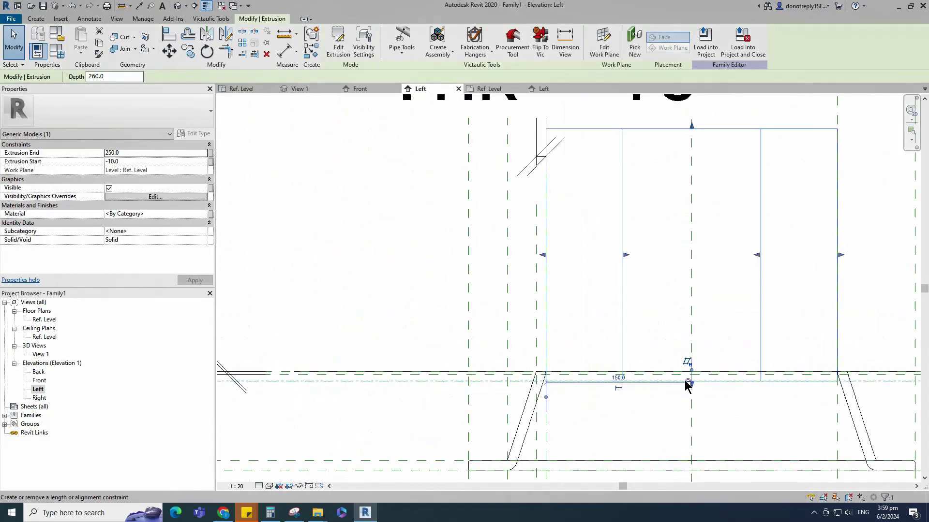
Align the plate extrusion's top face with the reference plane 3 mm below the Ref. Level.
key(a)
key(l)
scroll(474, 384, up, 2)
scroll(466, 385, down, 3)
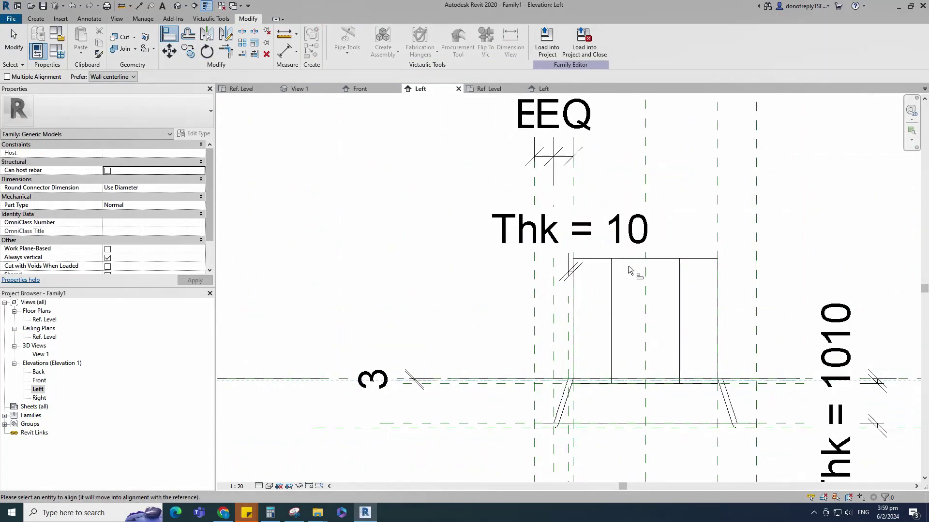
scroll(532, 353, down, 2)
key(Escape)
key(Escape)
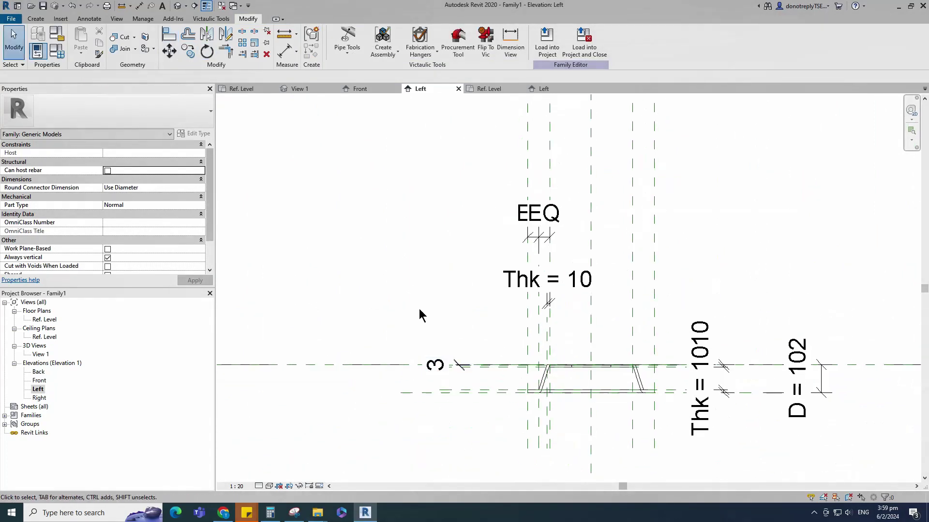
In the 3D view, join the plate extrusion with the sweep body into one geometry.
double_click(40, 355)
shift+middle_drag(689, 371, 626, 407)
scroll(467, 362, up, 2)
scroll(598, 348, down, 1)
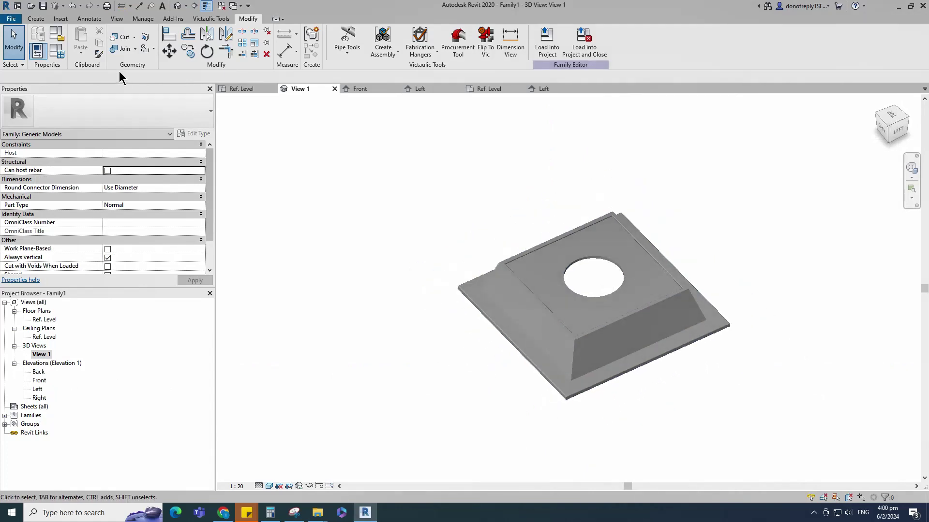
click(124, 50)
click(544, 339)
click(564, 301)
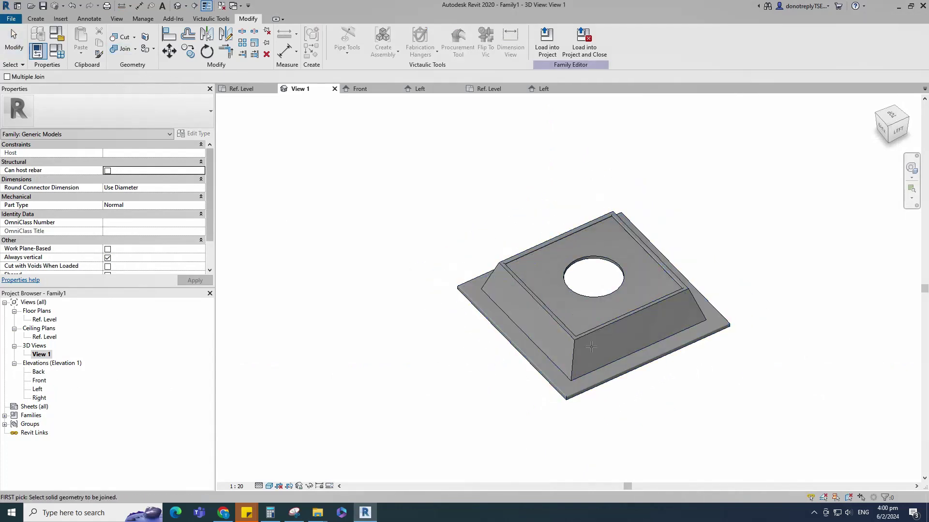
scroll(594, 360, down, 2)
key(Escape)
shift+middle_drag(689, 416, 456, 274)
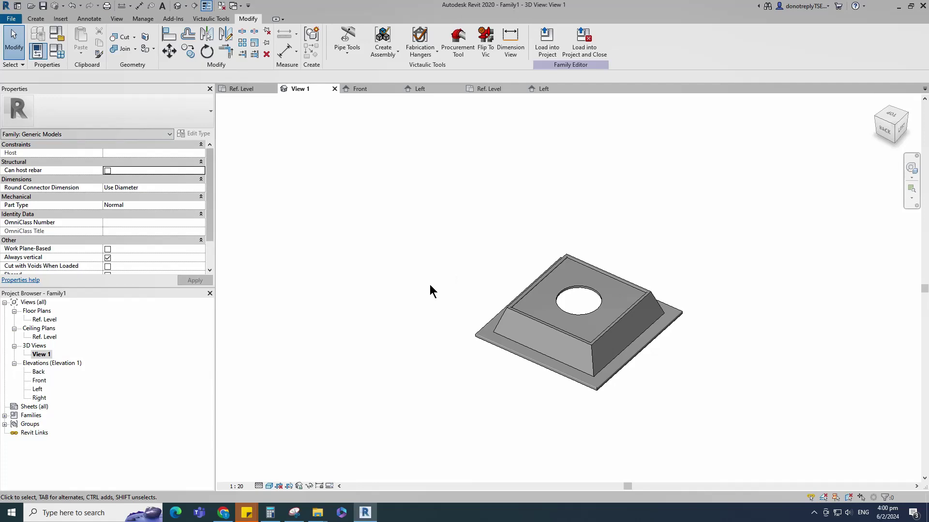
In the Ref. Level plan, draw horizontal reference planes offset 5 mm to either side of the Center (Front/Back) plane.
double_click(44, 320)
click(446, 318)
key(r)
key(p)
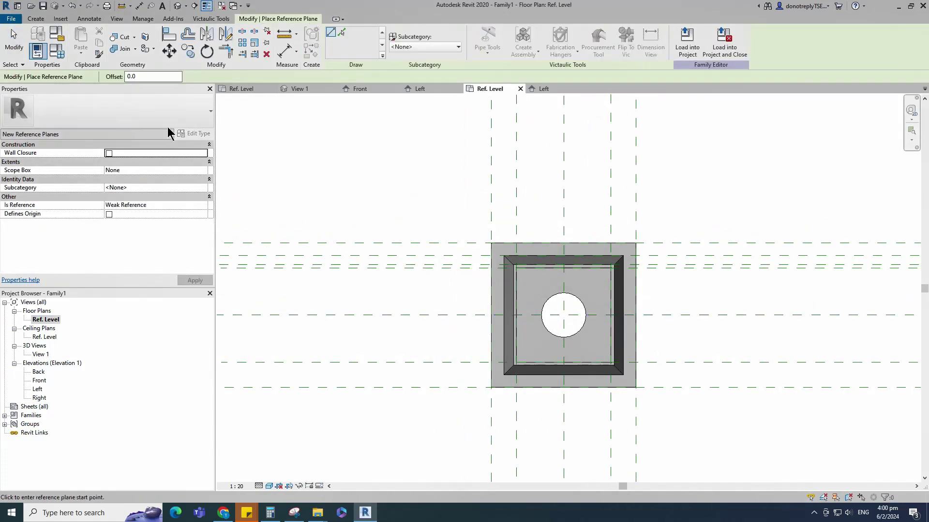
click(422, 313)
scroll(681, 313, up, 1)
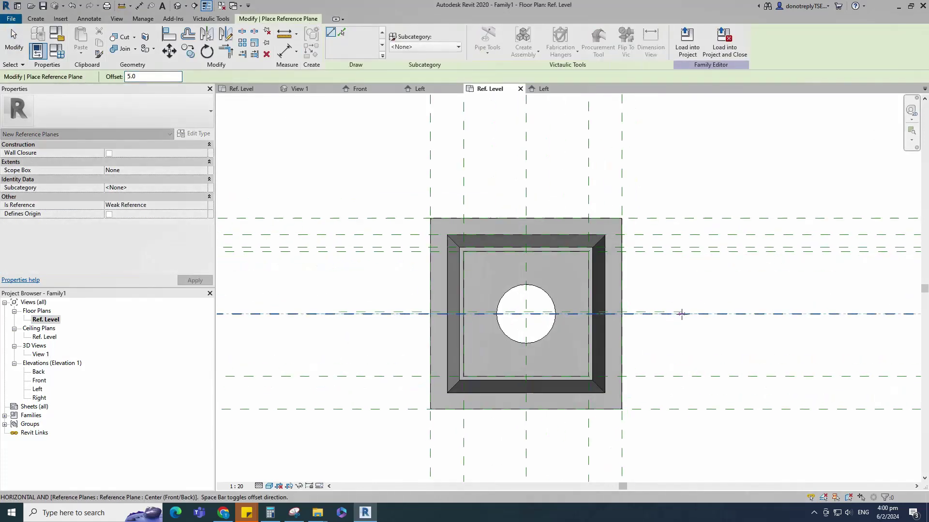
click(681, 314)
scroll(682, 319, up, 7)
scroll(684, 296, down, 6)
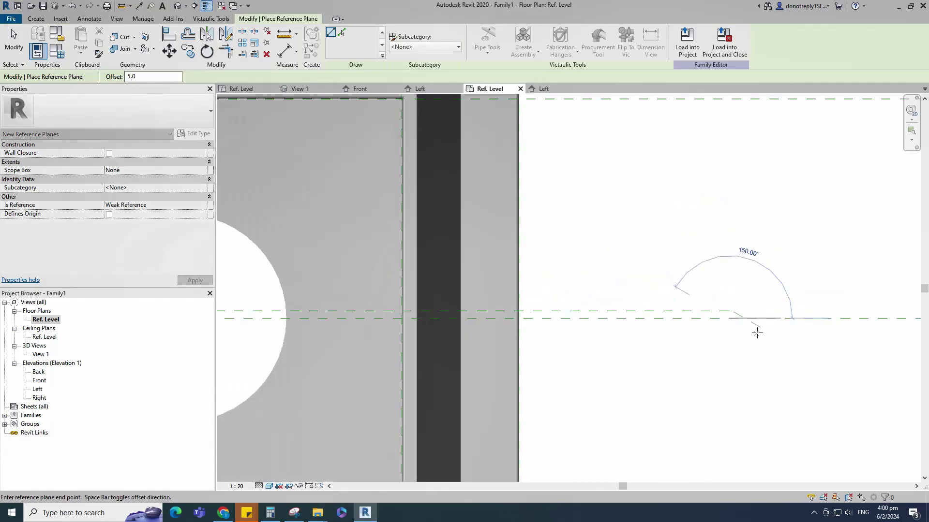
Draw vertical reference planes offset 5 mm to either side of the Center (Left/Right) plane.
click(506, 201)
scroll(508, 202, up, 5)
scroll(518, 218, down, 6)
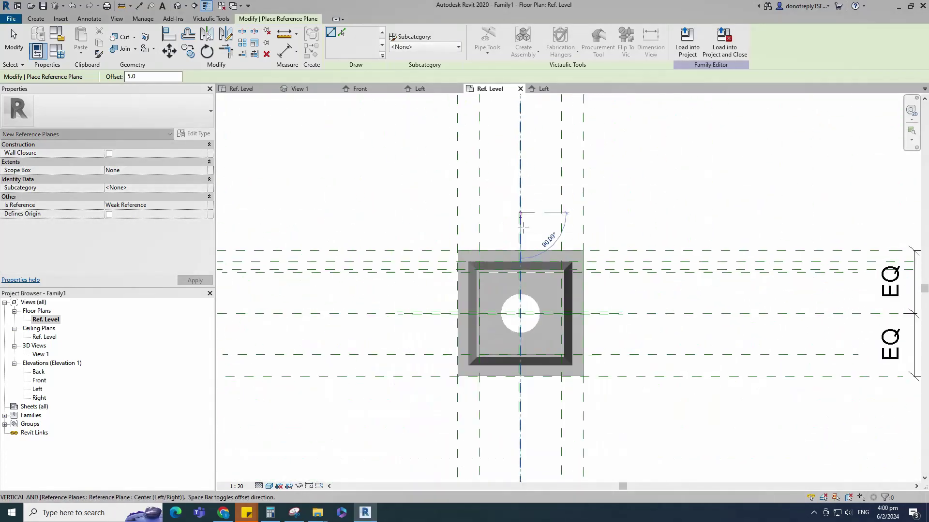
scroll(515, 387, up, 2)
click(514, 424)
Dimension the two new horizontal reference planes about the horizontal center plane and make the segments equal.
click(285, 51)
scroll(654, 278, up, 5)
click(676, 254)
click(675, 262)
click(673, 269)
scroll(669, 273, down, 3)
click(723, 302)
scroll(726, 302, down, 1)
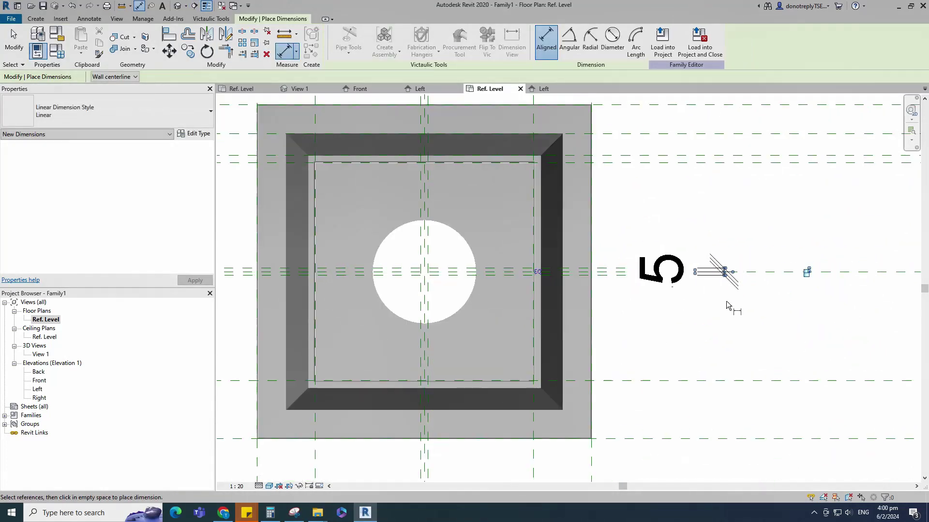
scroll(720, 301, down, 4)
scroll(610, 216, up, 5)
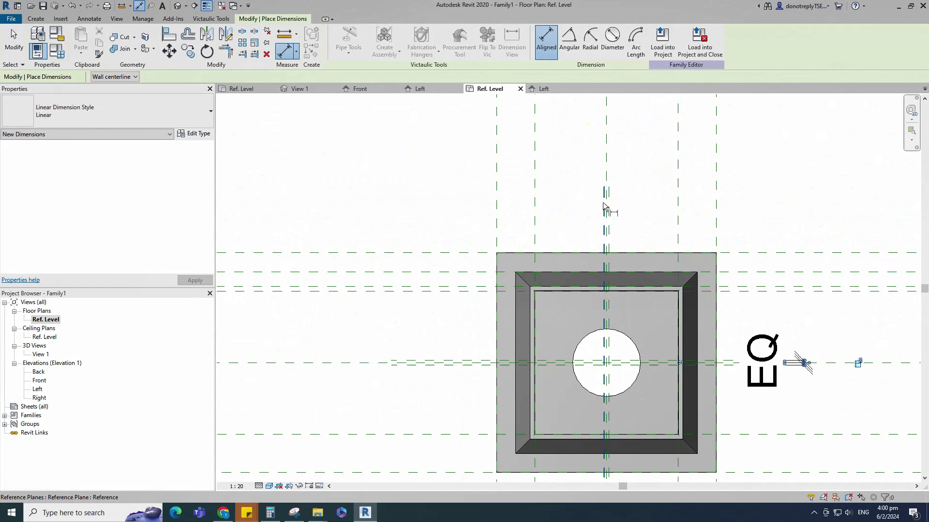
Dimension the two new vertical reference planes about the vertical center plane and make the segments equal.
click(603, 205)
scroll(603, 205, up, 3)
click(606, 206)
click(610, 209)
scroll(610, 213, down, 4)
click(656, 186)
scroll(617, 246, down, 3)
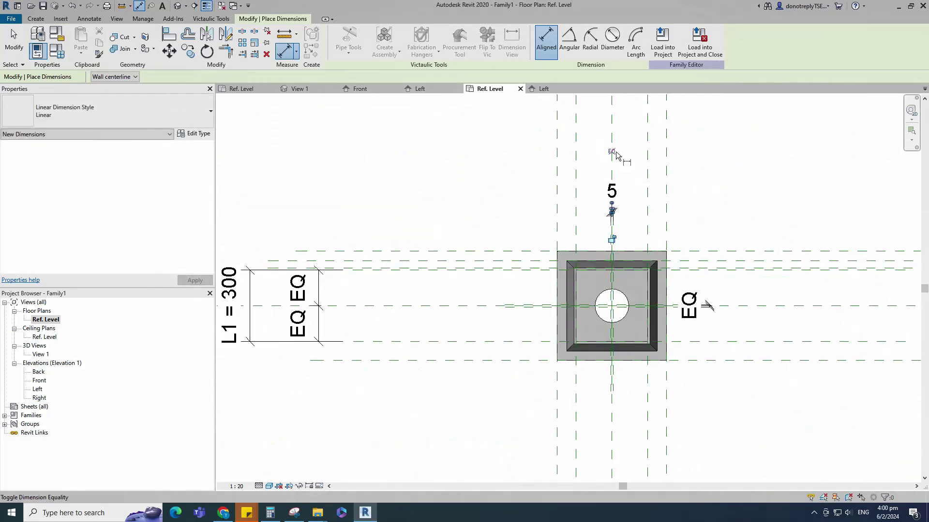
click(615, 153)
Add overall dimensions between the inner pair of horizontal reference planes and between the inner pair of vertical ones.
scroll(681, 315, up, 4)
click(660, 297)
click(655, 292)
scroll(638, 297, down, 5)
click(711, 304)
scroll(584, 234, up, 6)
click(583, 234)
click(590, 263)
scroll(596, 289, down, 6)
click(622, 193)
key(Escape)
key(Escape)
Label both overall dimensions of the inner reference plane pairs with the Thk parameter.
click(719, 339)
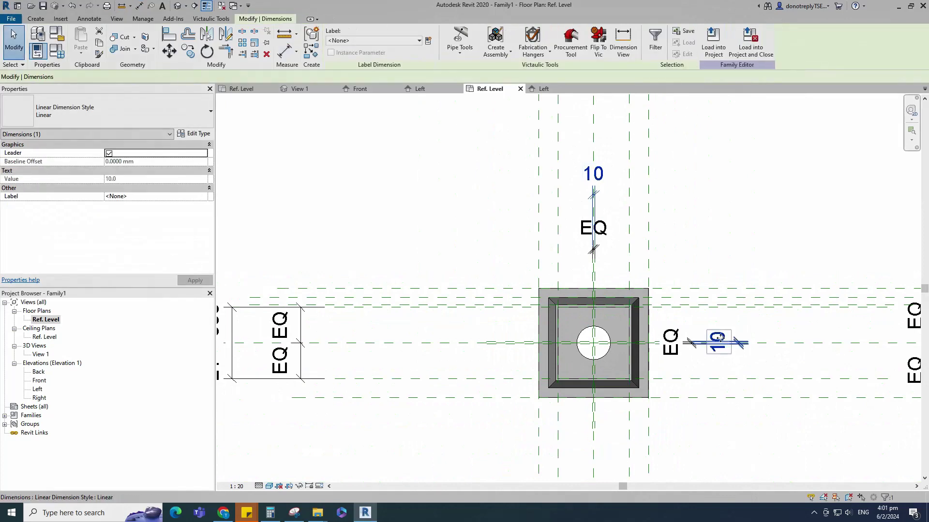
click(203, 196)
click(125, 243)
click(382, 249)
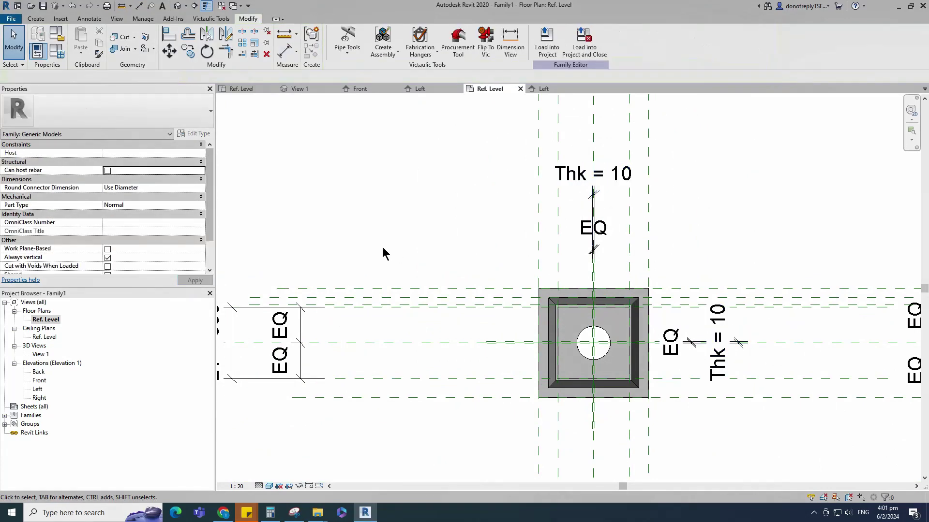
scroll(382, 252, down, 1)
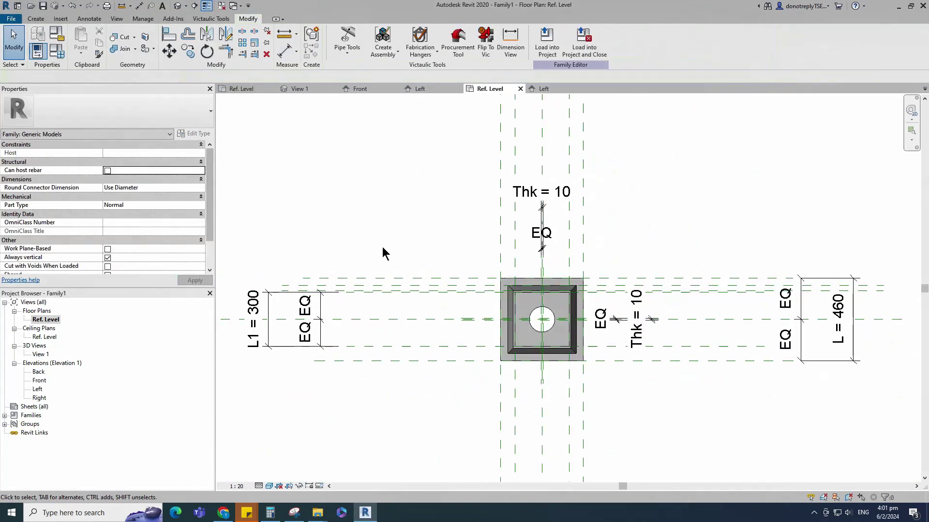
In the Left elevation, draw a horizontal reference plane offset 35 mm below the Ref. Level.
double_click(39, 389)
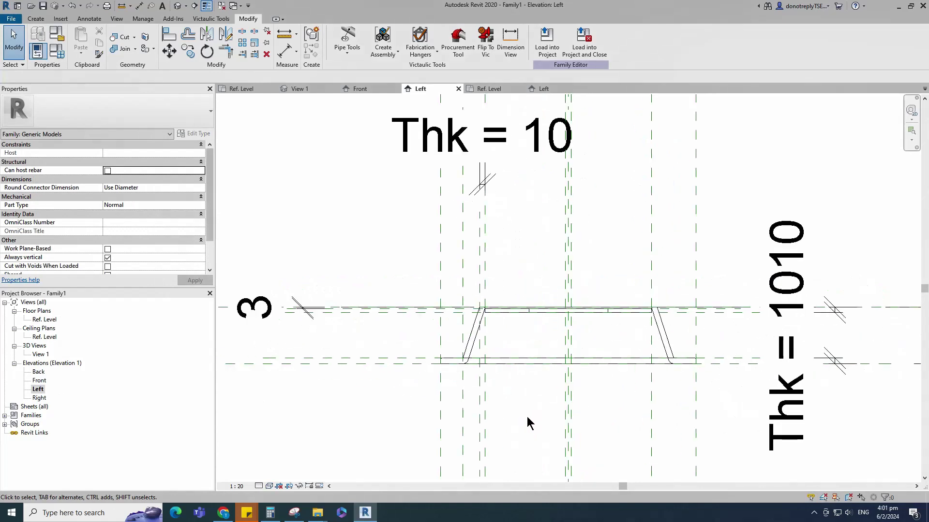
scroll(483, 285, down, 2)
click(477, 286)
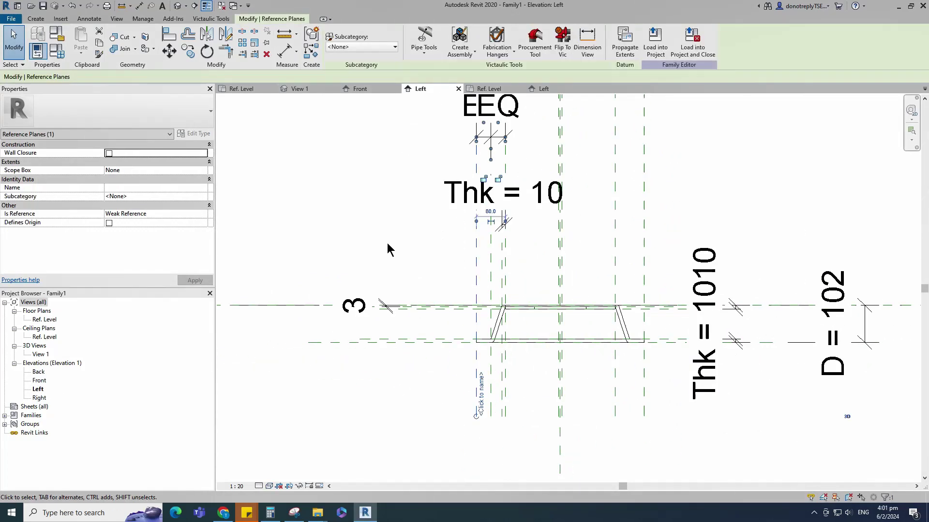
click(312, 51)
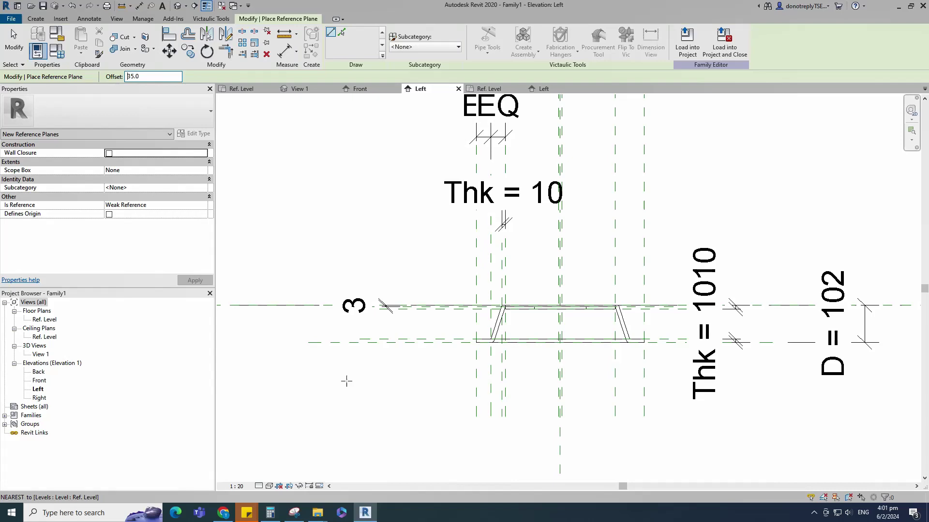
click(275, 305)
click(760, 306)
scroll(791, 308, down, 1)
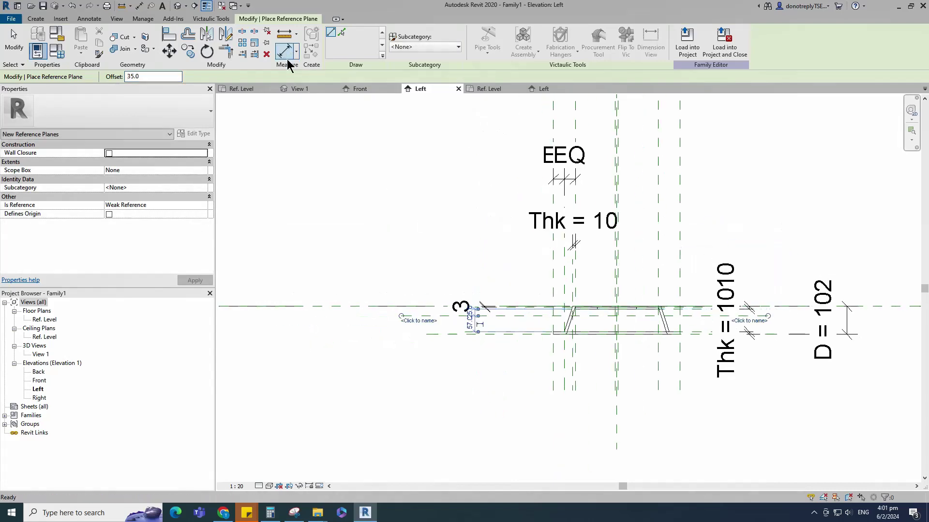
Dimension and lock the distance from the Ref. Level to the 35 mm offset reference plane.
click(287, 53)
scroll(656, 374, up, 1)
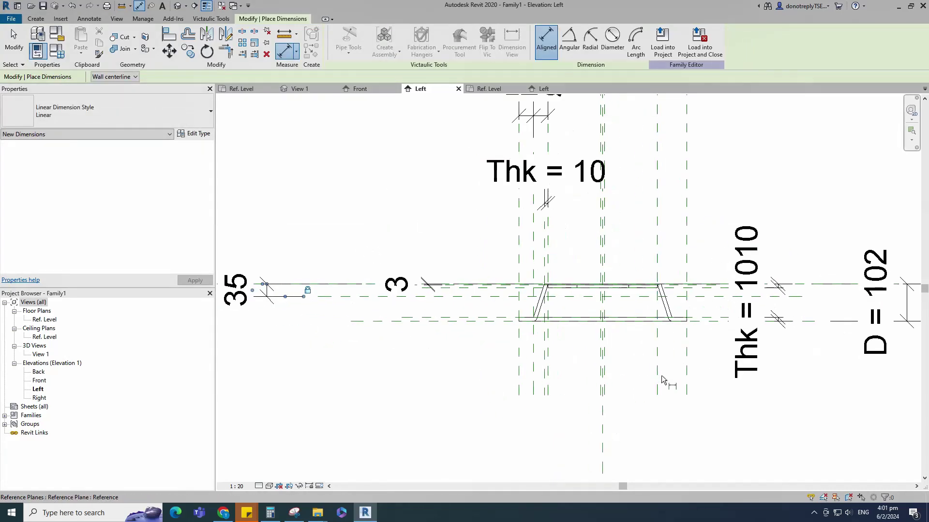
key(Escape)
key(Escape)
Draw a vertical reference plane offset 5 mm inward from the body's left outer reference plane.
click(518, 376)
click(311, 52)
drag(147, 77, 98, 87)
click(519, 265)
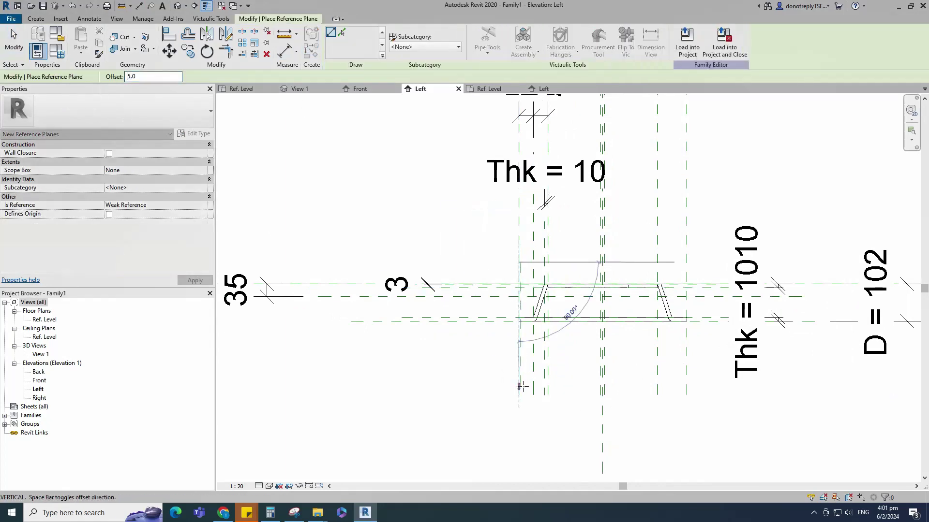
scroll(519, 395, up, 2)
click(519, 394)
scroll(519, 394, down, 1)
middle_drag(519, 395, 496, 410)
key(Escape)
key(Escape)
Mirror a copy of the 5 mm offset reference plane about the vertical center plane.
click(496, 357)
key(m)
key(m)
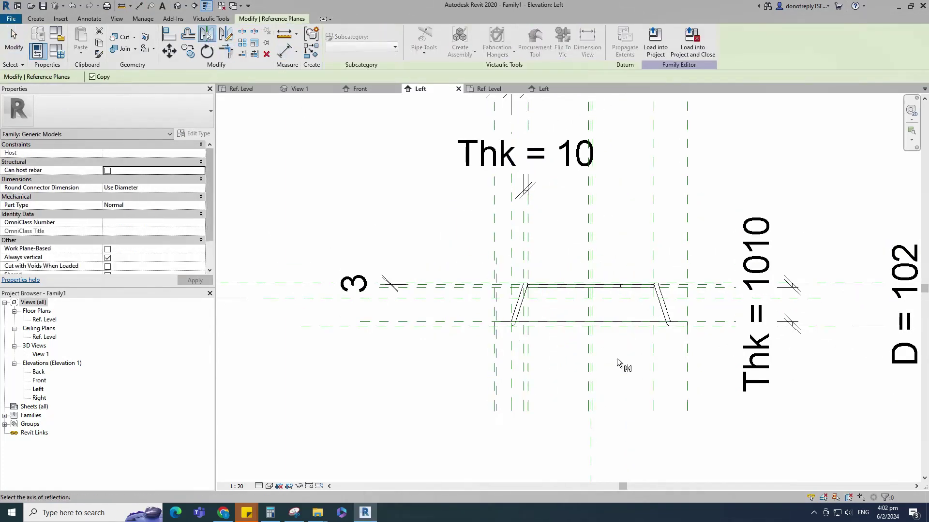
key(Escape)
Dimension the gap between each outer reference plane and its adjacent inner plane on both sides of the body.
key(d)
key(i)
scroll(512, 377, up, 2)
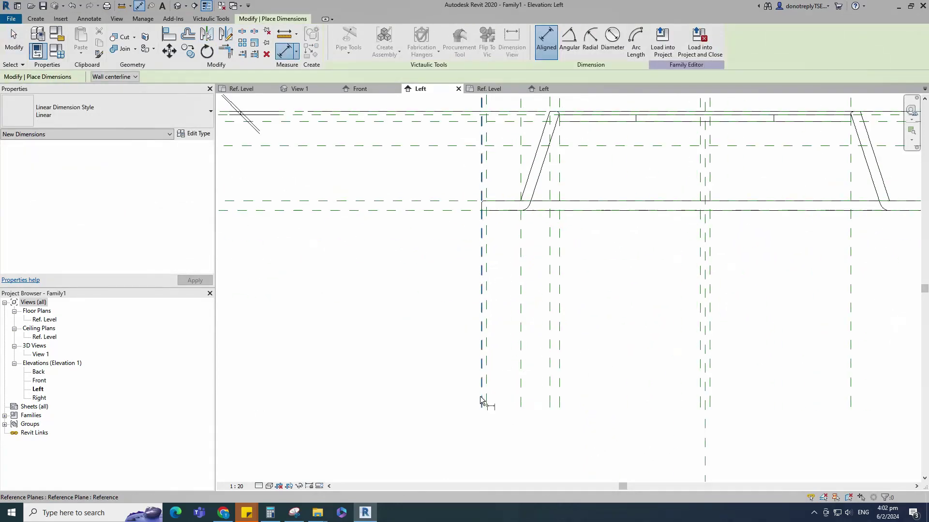
scroll(492, 387, down, 3)
scroll(622, 387, up, 3)
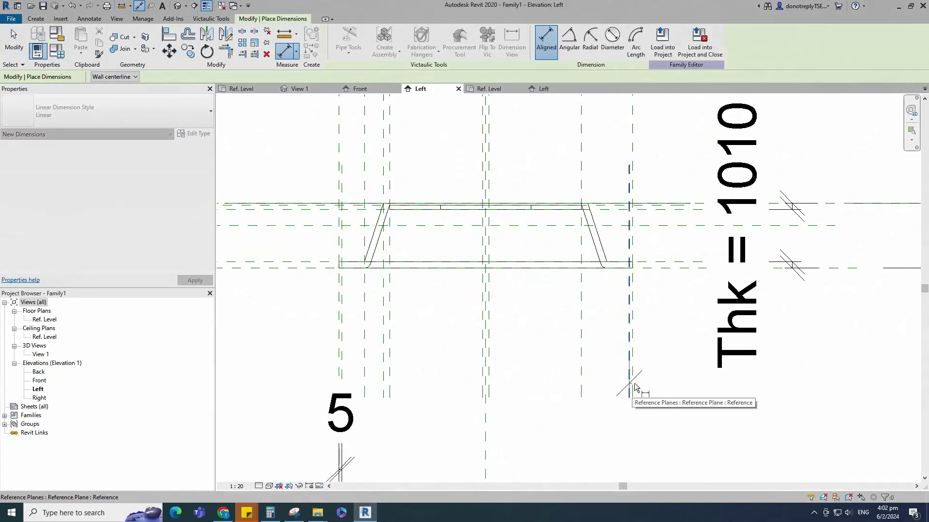
scroll(627, 371, down, 2)
scroll(627, 372, down, 3)
key(Escape)
key(Escape)
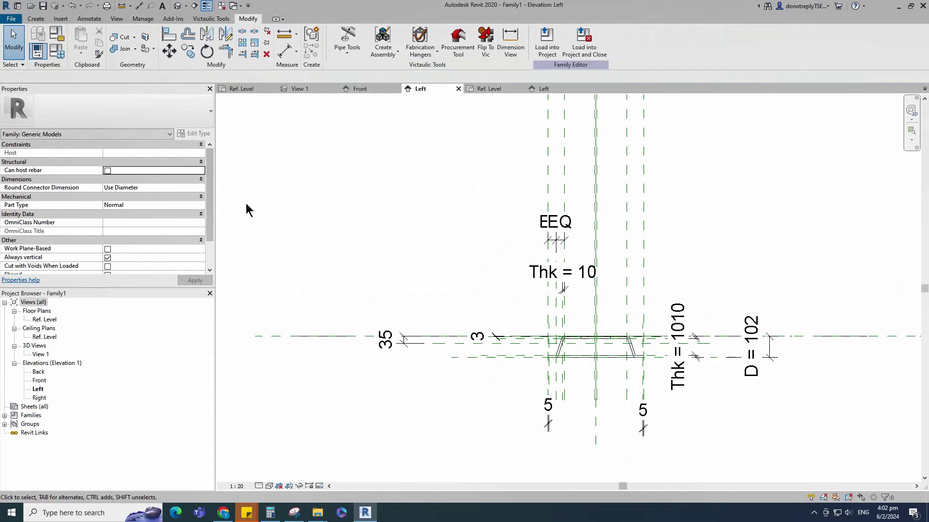
Start an extrusion and sketch a base line about 35 mm long beside the sloped wall plus a diagonal up to the 35 mm offset plane.
click(37, 20)
click(82, 41)
scroll(586, 369, up, 4)
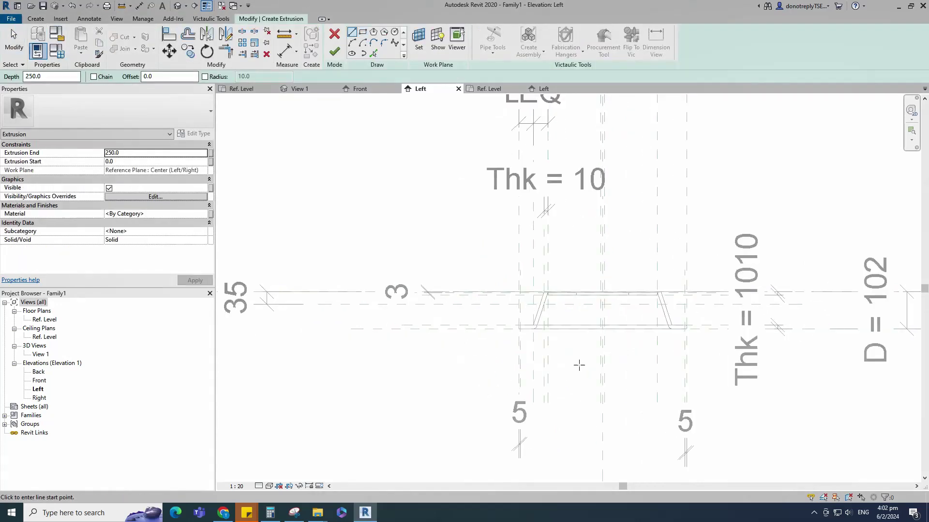
click(508, 307)
click(458, 306)
click(552, 227)
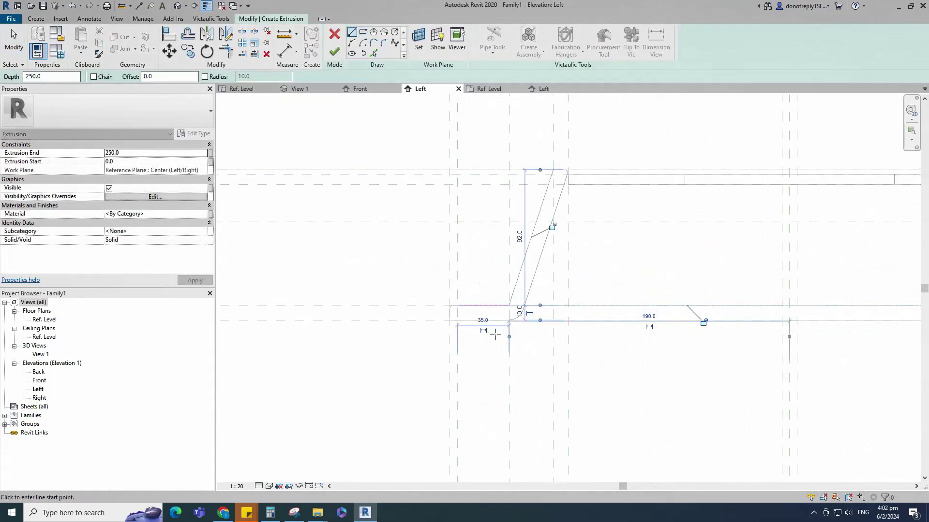
click(457, 305)
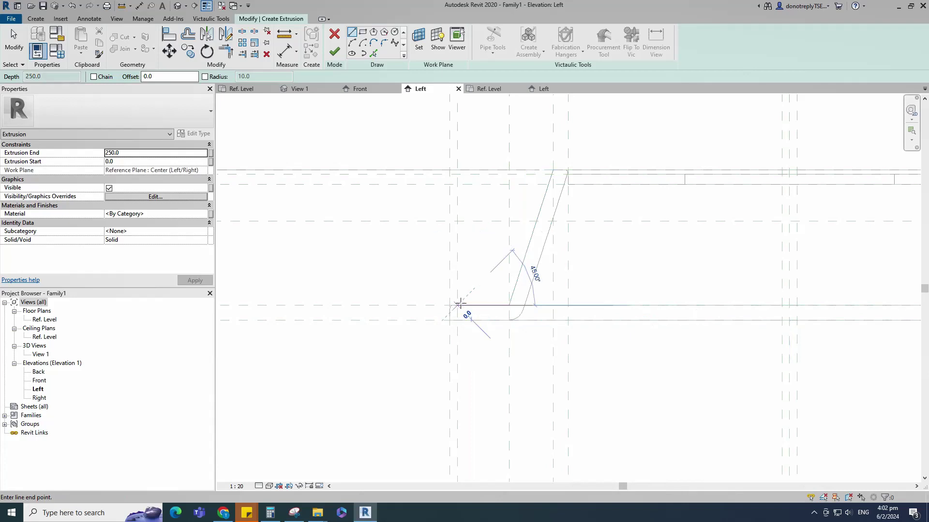
click(535, 220)
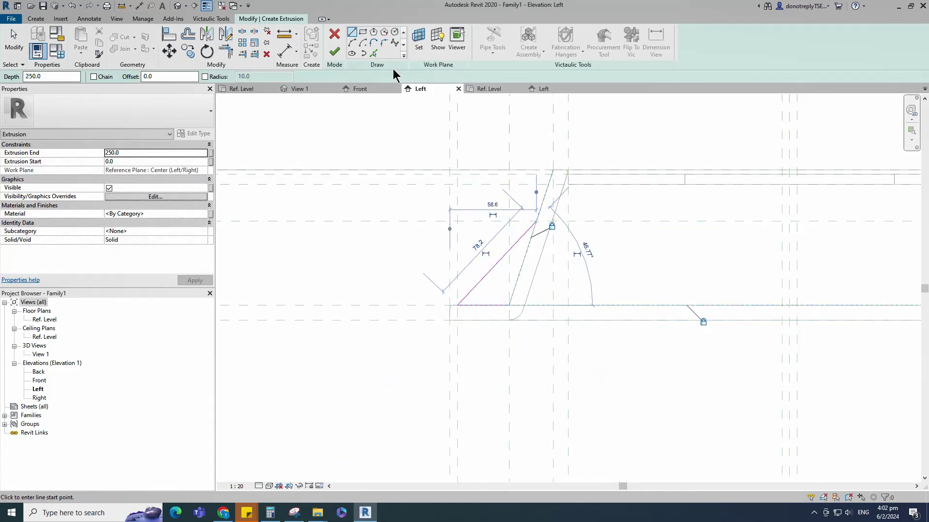
Pick the wall's sloped outer edge as a sketch line and trim it to close the triangular rib profile.
click(374, 54)
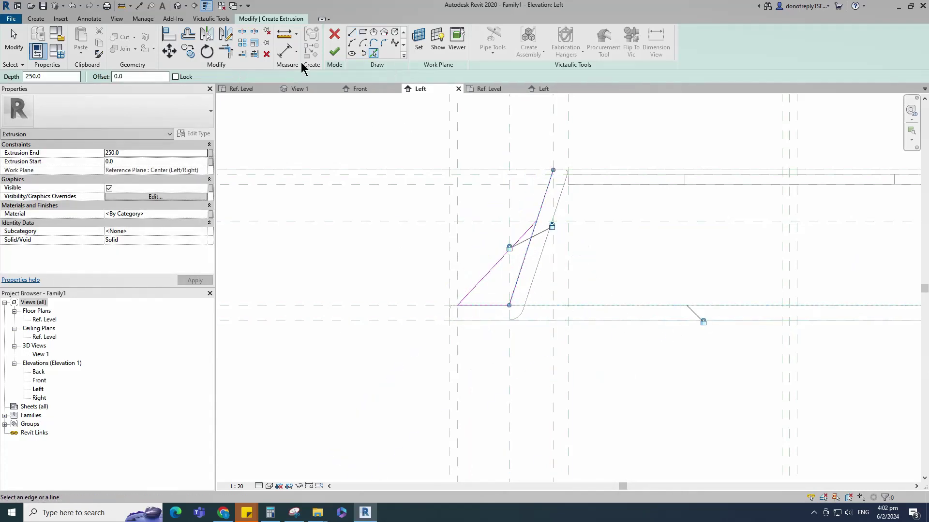
click(225, 52)
scroll(533, 309, down, 1)
scroll(528, 335, down, 3)
key(Escape)
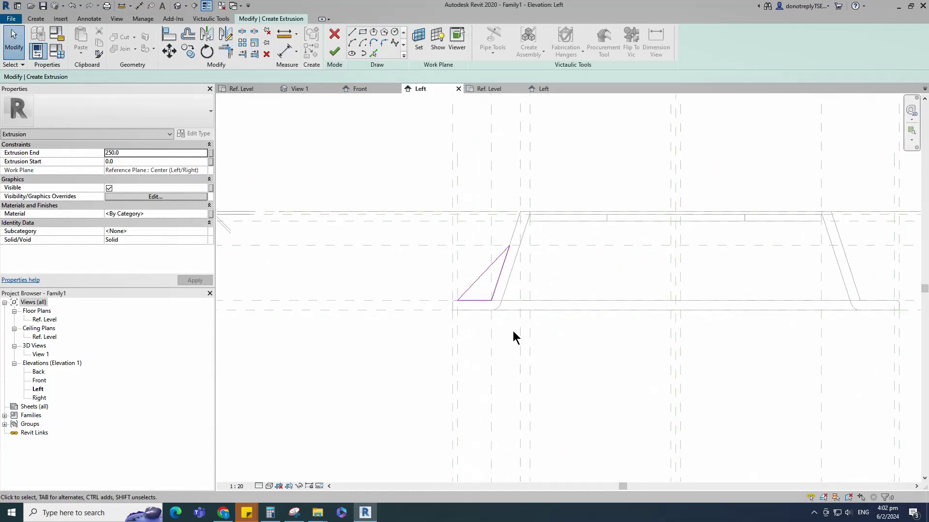
Mirror a copy of the triangular profile about the vertical center plane and finish the extrusion.
drag(395, 199, 481, 312)
scroll(338, 299, down, 2)
key(m)
key(m)
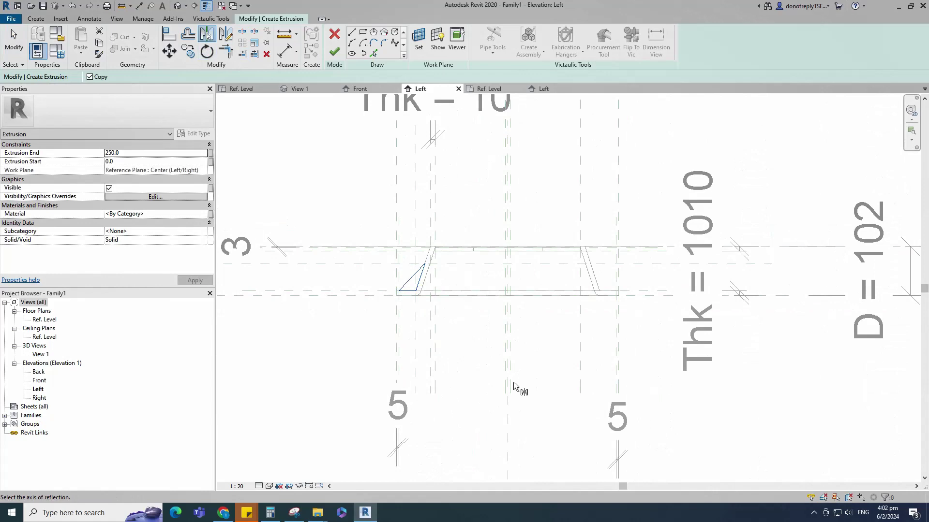
click(509, 424)
scroll(550, 374, down, 1)
click(334, 52)
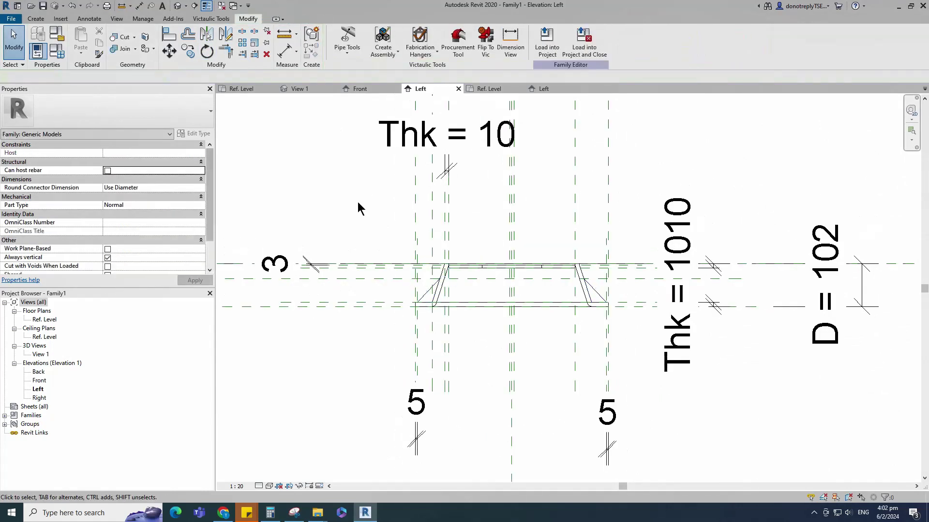
In the Ref. Level plan, align and lock both rib faces to the Thk reference planes around the center, and check the ribs in 3D.
double_click(44, 320)
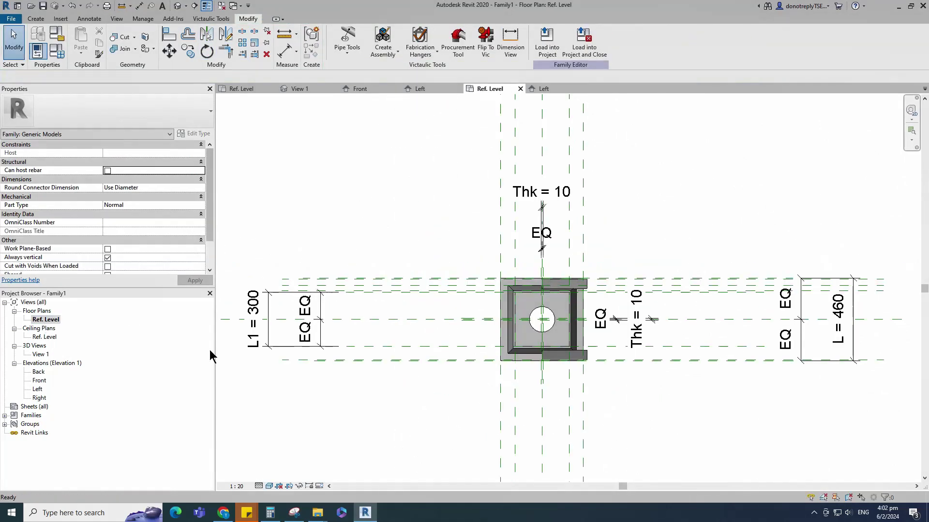
scroll(571, 348, up, 3)
scroll(507, 435, up, 3)
key(a)
key(l)
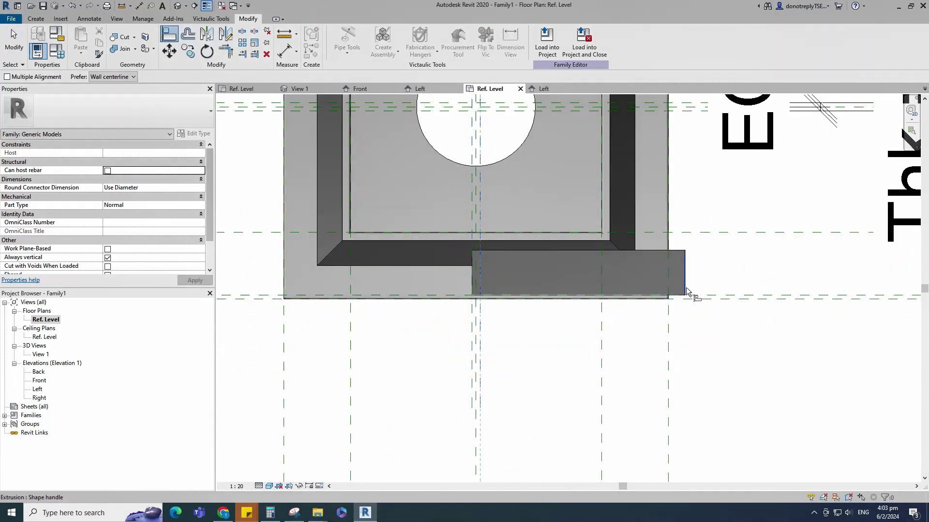
scroll(498, 276, down, 4)
key(Escape)
scroll(547, 405, up, 2)
double_click(41, 354)
shift+middle_drag(484, 430, 576, 436)
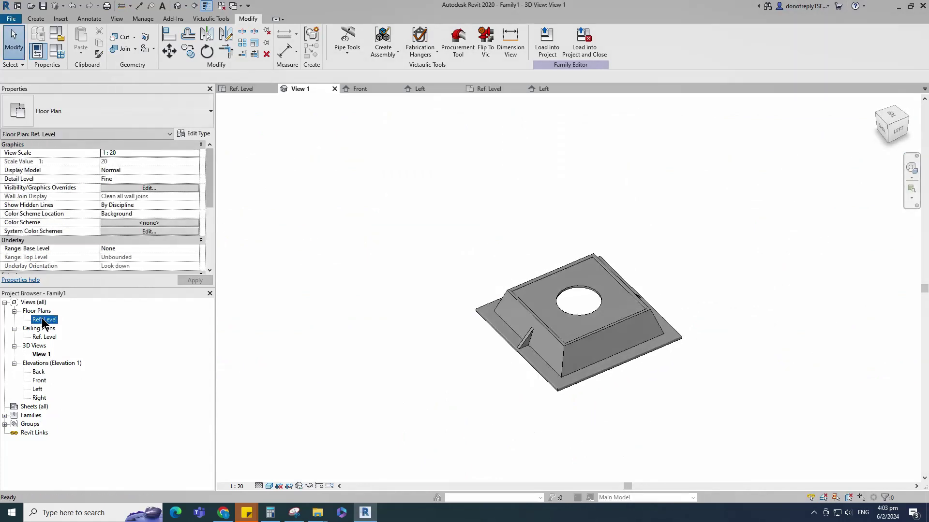
Rotate a copy of the rib extrusion 90° about the center of the circular opening in the Ref. Level plan.
double_click(42, 319)
scroll(500, 395, down, 2)
click(512, 377)
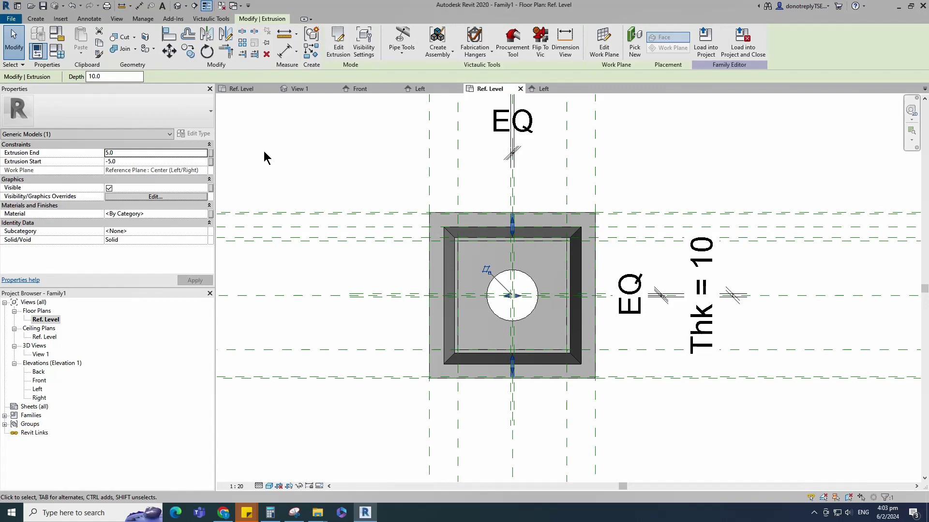
click(208, 51)
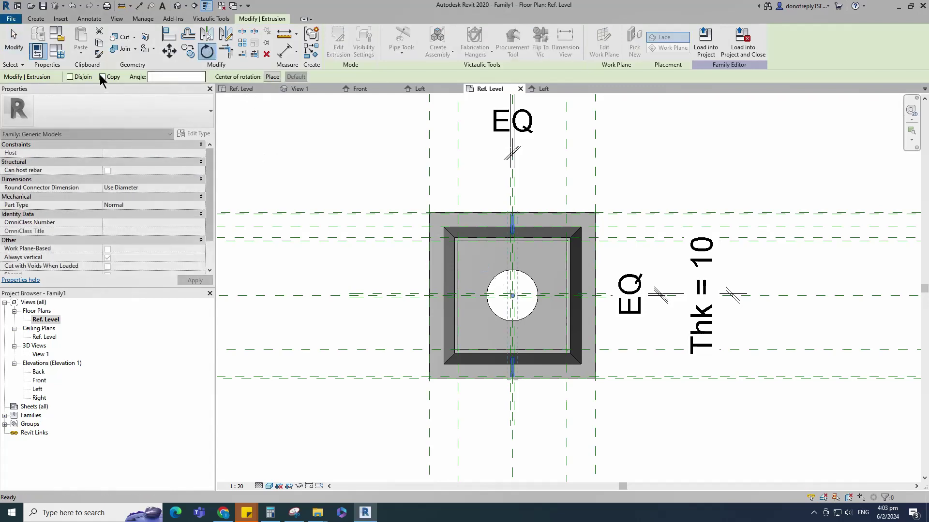
click(272, 77)
scroll(503, 307, up, 5)
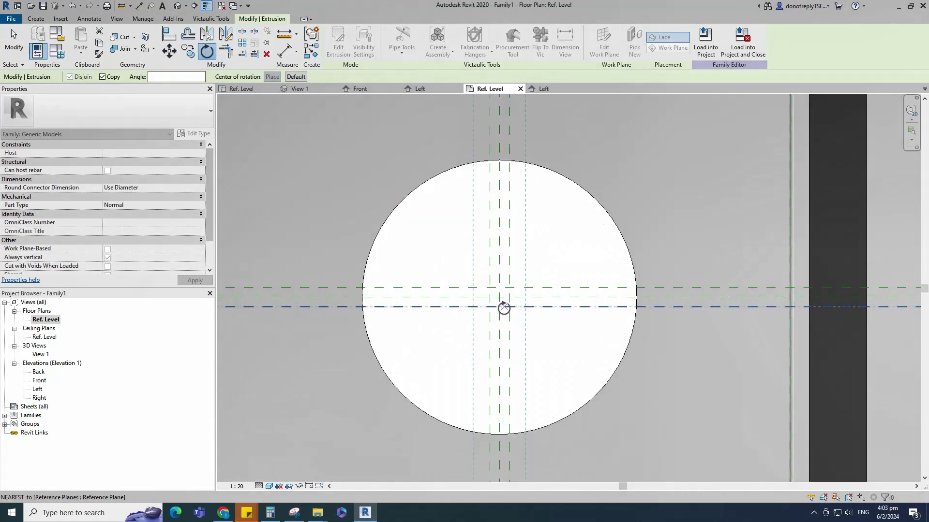
scroll(507, 332, down, 4)
scroll(501, 186, up, 2)
click(504, 182)
scroll(508, 186, down, 2)
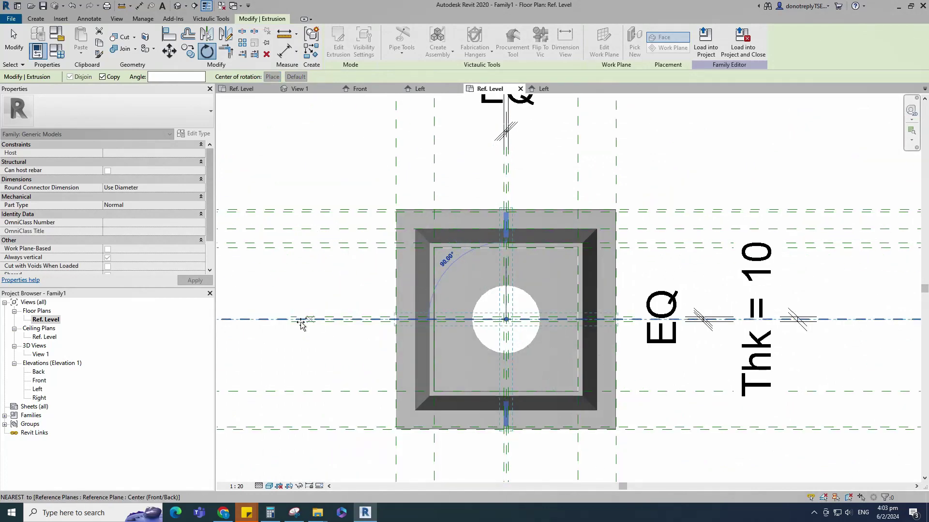
click(313, 319)
key(Escape)
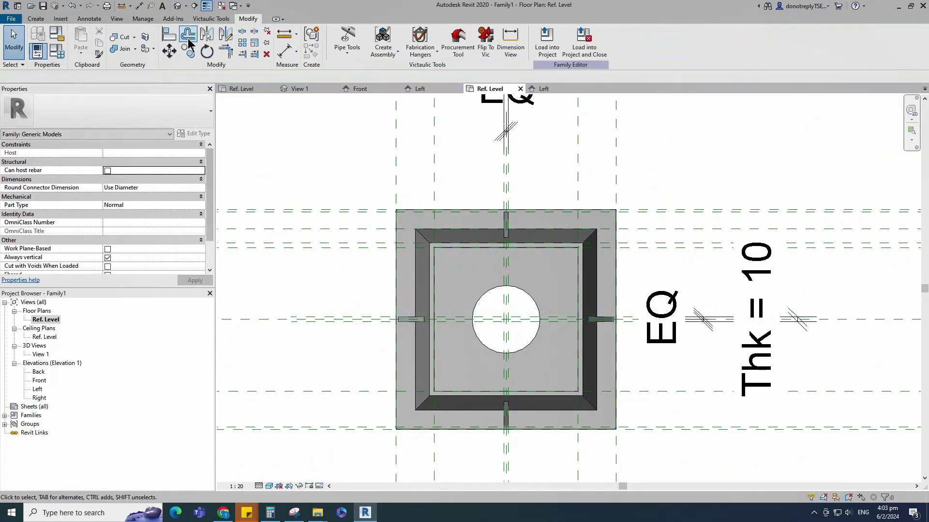
Align and lock the rotated ribs' faces to the horizontal Thk reference planes, and check the result in 3D.
key(a)
key(l)
scroll(376, 322, up, 2)
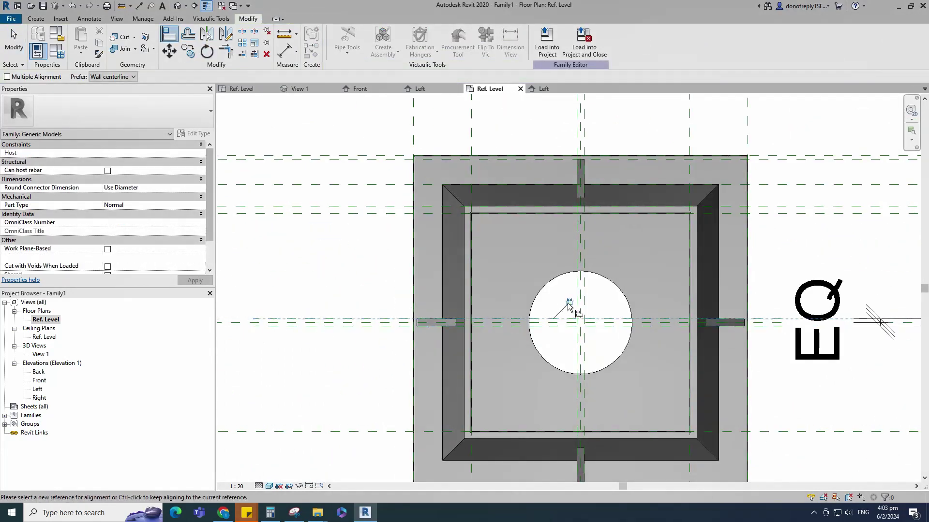
scroll(488, 334, down, 3)
key(Escape)
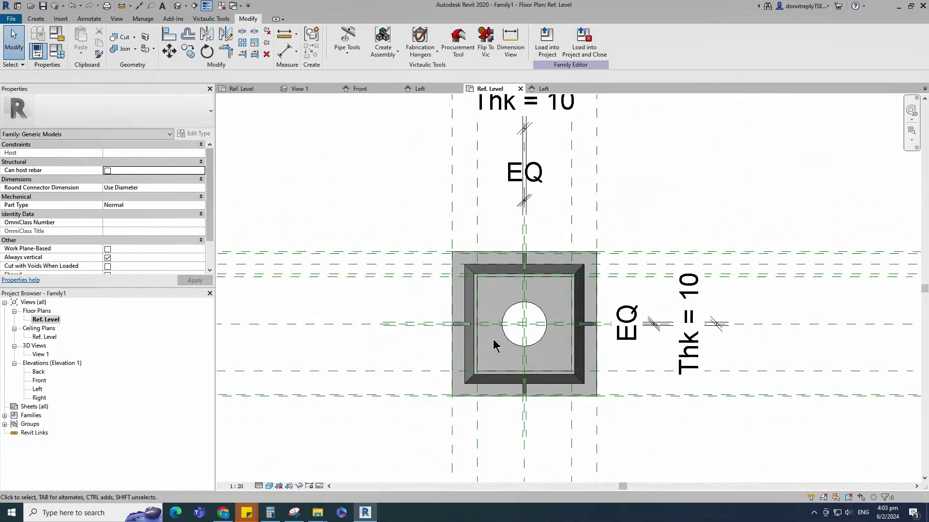
double_click(41, 354)
shift+middle_drag(595, 420, 621, 432)
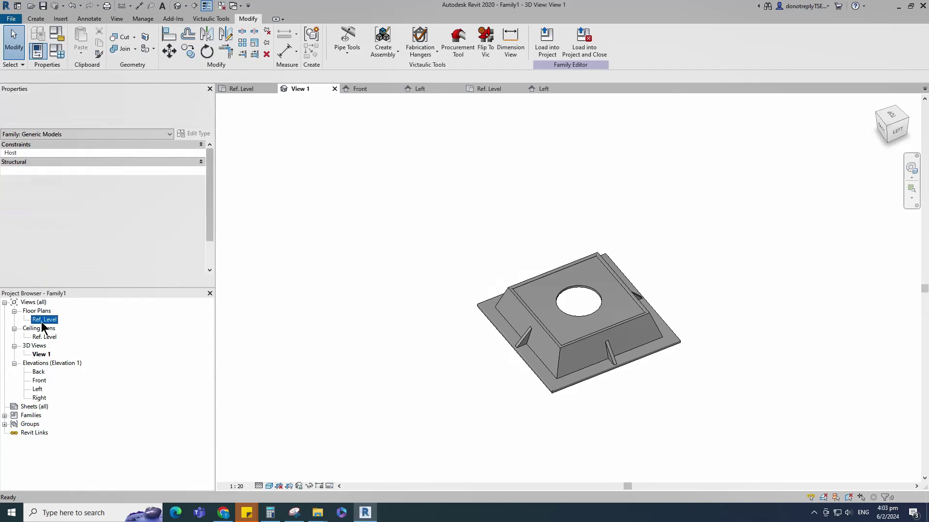
Rotate a copy of the original rib extrusion about the body's center so its ribs lie on the square's diagonal.
double_click(44, 320)
click(512, 389)
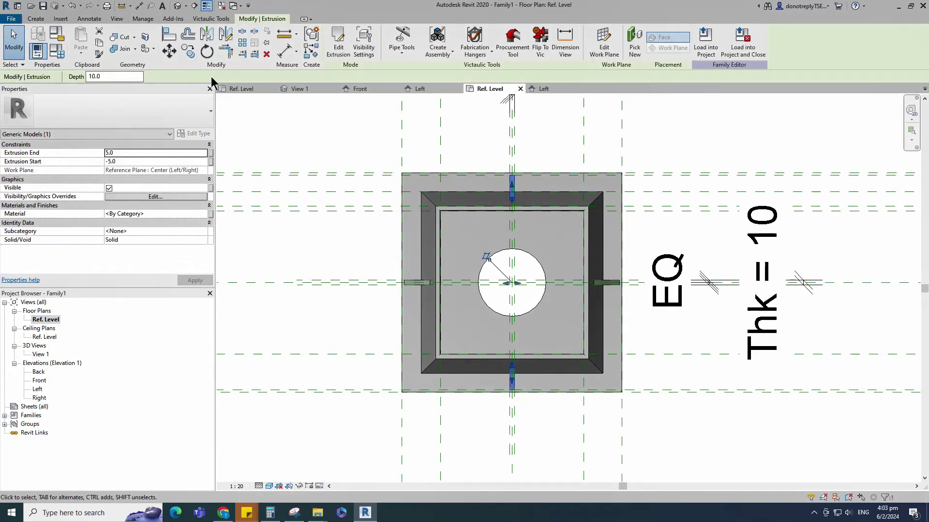
key(r)
key(o)
scroll(513, 282, up, 9)
click(509, 285)
scroll(511, 324, down, 12)
scroll(505, 151, up, 5)
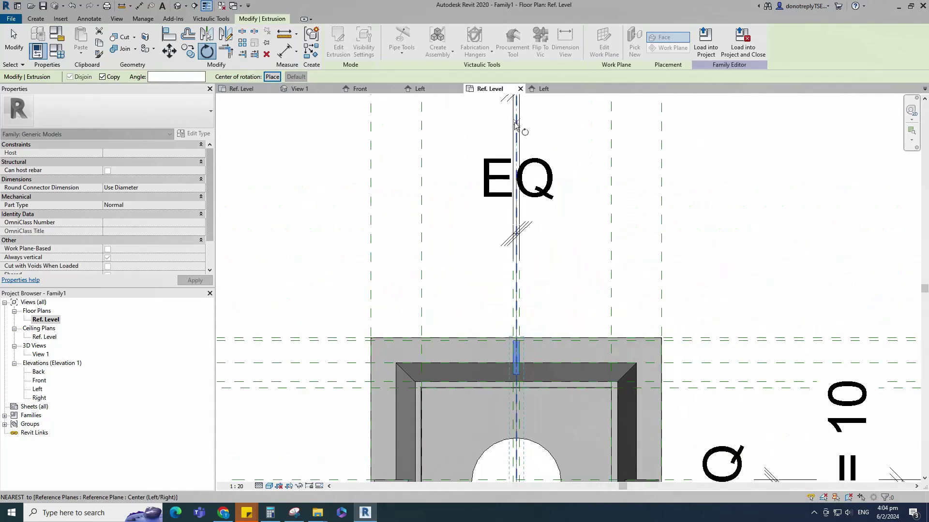
scroll(383, 290, down, 5)
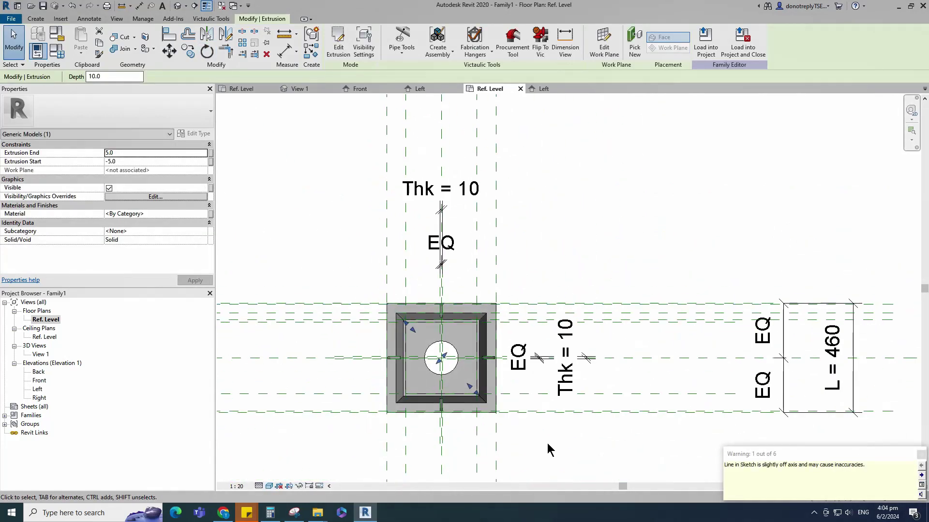
key(Escape)
key(Escape)
Set the plan's visual style to wireframe and draw a section line diagonally across the body from corner to corner.
click(270, 486)
click(290, 437)
scroll(399, 385, up, 1)
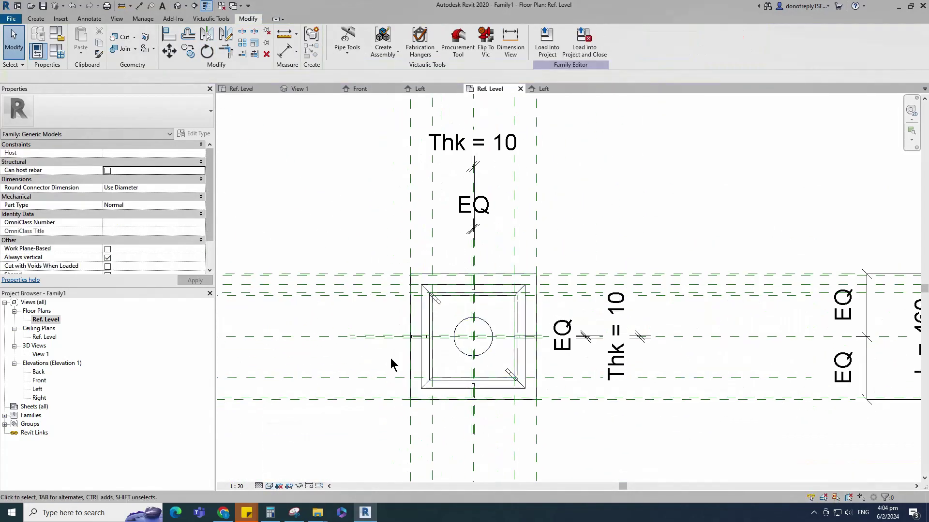
scroll(385, 266, down, 1)
click(192, 6)
click(408, 274)
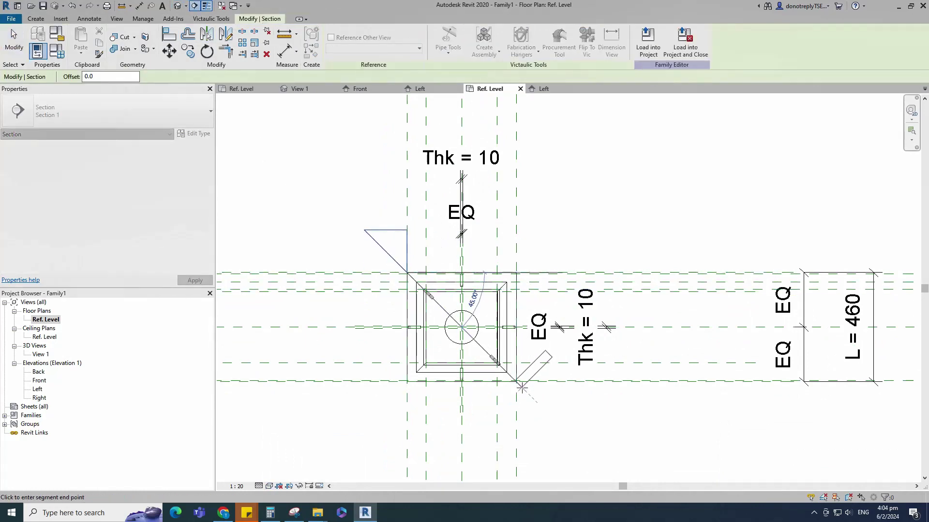
click(515, 383)
Adjust the section's view depth and cut line around the body and open the diagonal section view.
scroll(516, 396, down, 2)
scroll(512, 392, down, 2)
drag(694, 179, 551, 412)
scroll(507, 394, up, 2)
drag(468, 329, 447, 308)
scroll(508, 392, up, 2)
scroll(500, 369, up, 2)
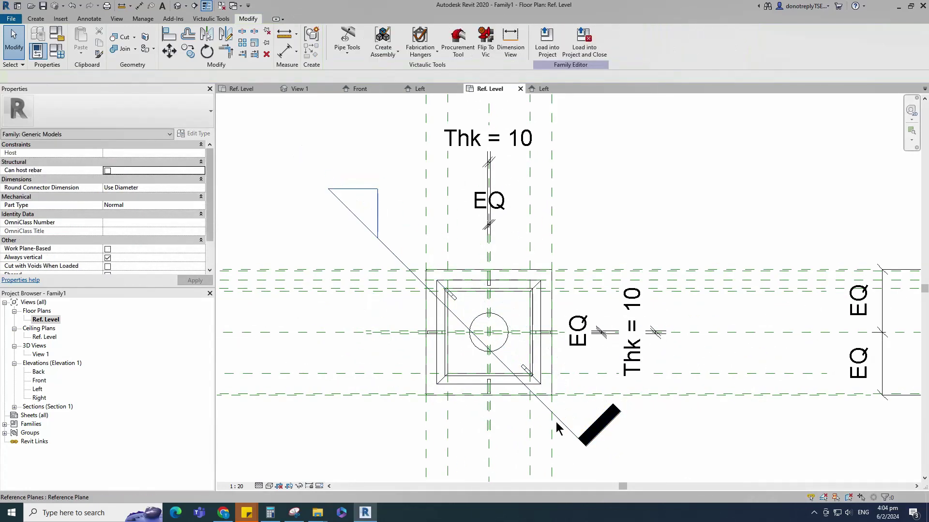
right_click(554, 416)
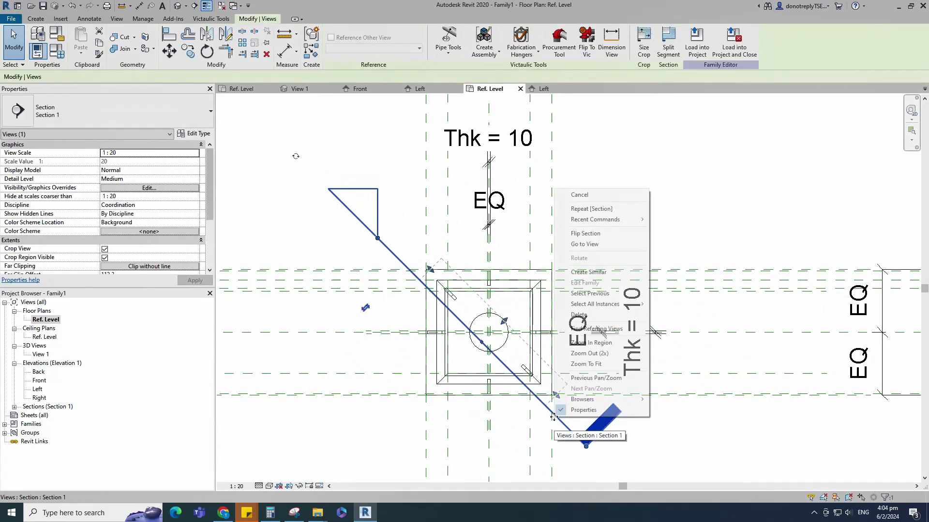
click(588, 244)
scroll(582, 274, up, 5)
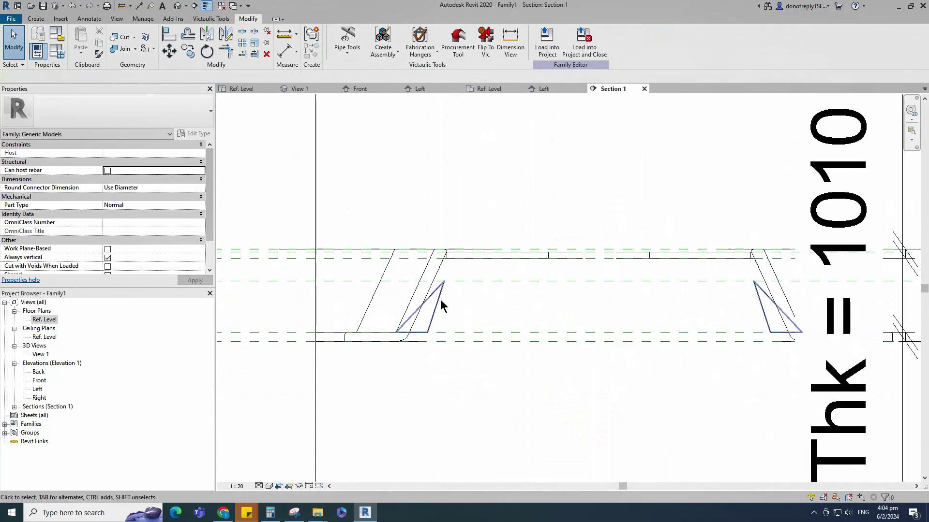
Edit the diagonal ribs' sketch and move the left triangle so its inner base corner meets the foot of the body's sloped corner edge.
click(442, 301)
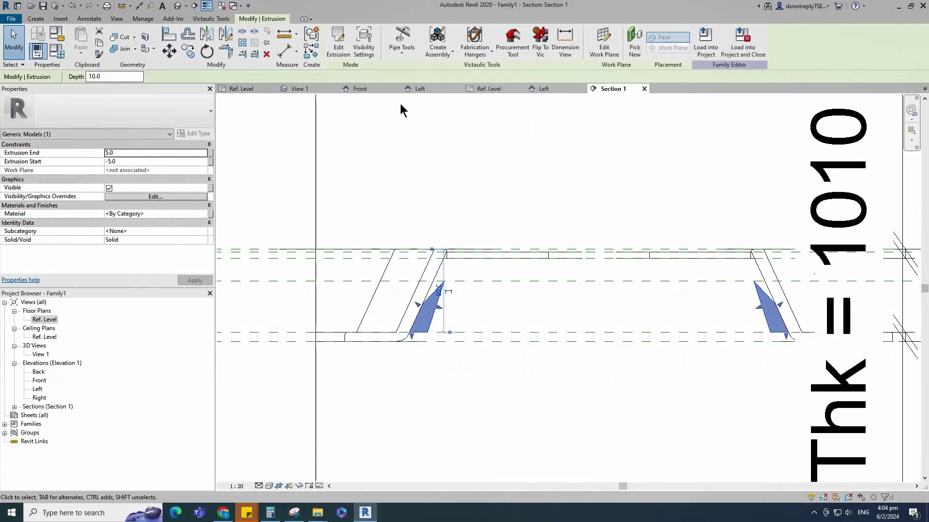
click(338, 44)
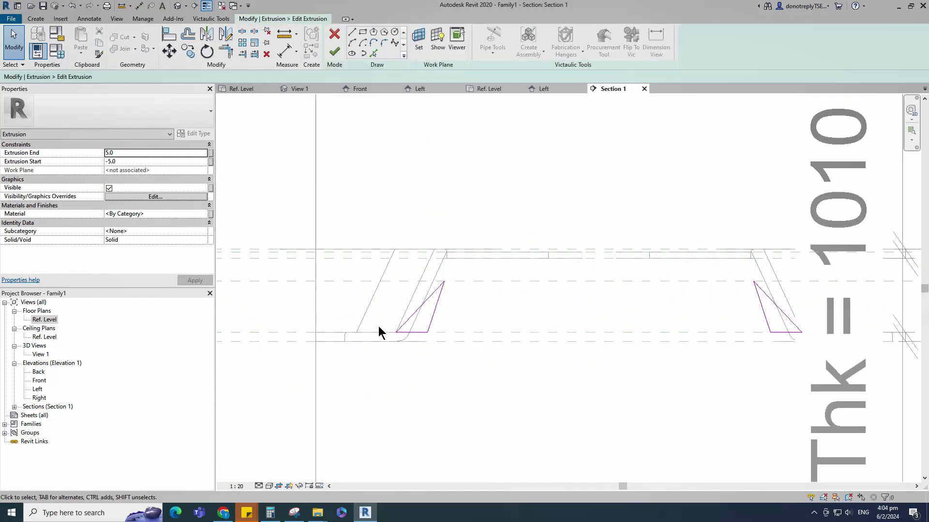
drag(378, 213, 516, 376)
scroll(363, 359, up, 1)
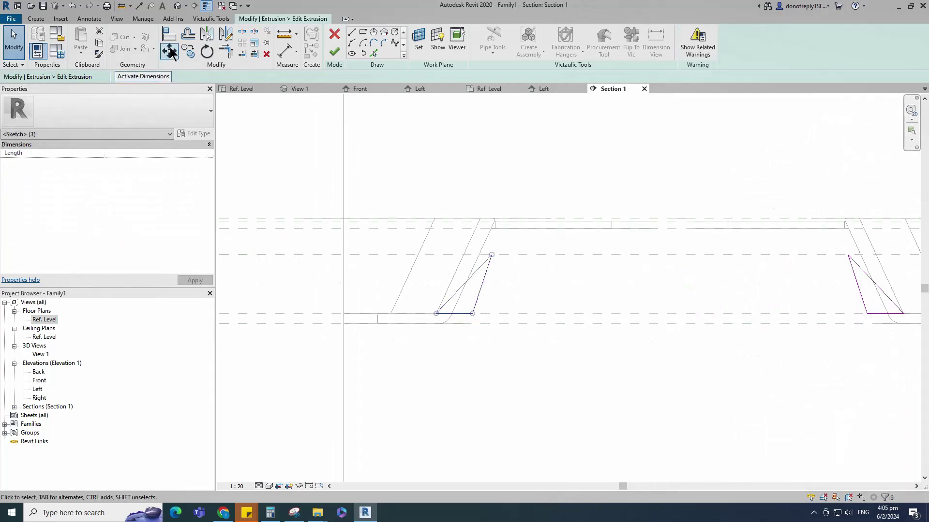
click(169, 51)
click(472, 314)
click(394, 315)
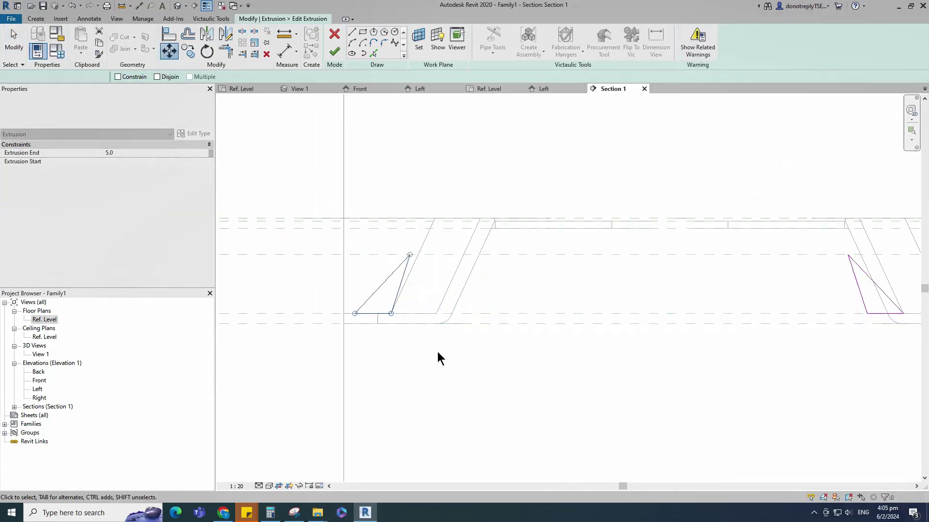
Align the left triangle's sloped inner side with the body's outer corner edge.
click(167, 35)
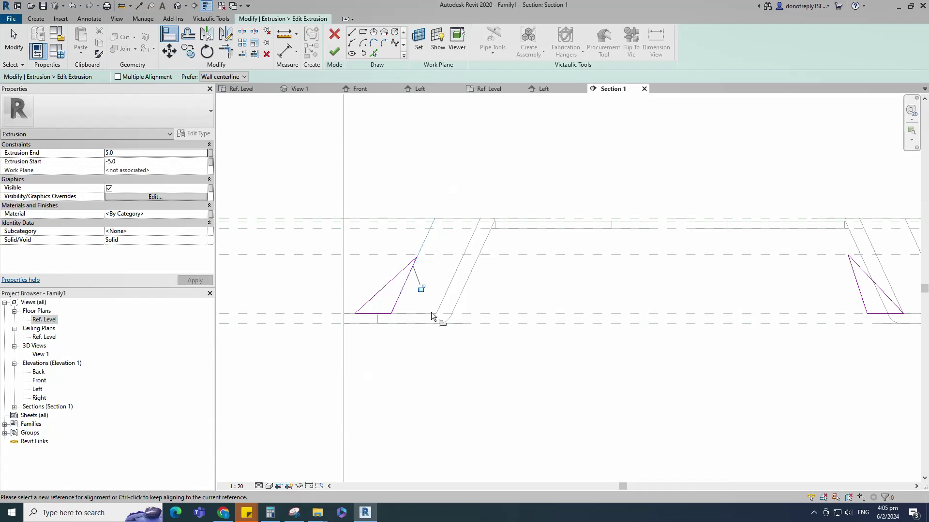
key(Escape)
key(Escape)
scroll(363, 295, down, 4)
scroll(668, 319, up, 4)
scroll(489, 274, down, 3)
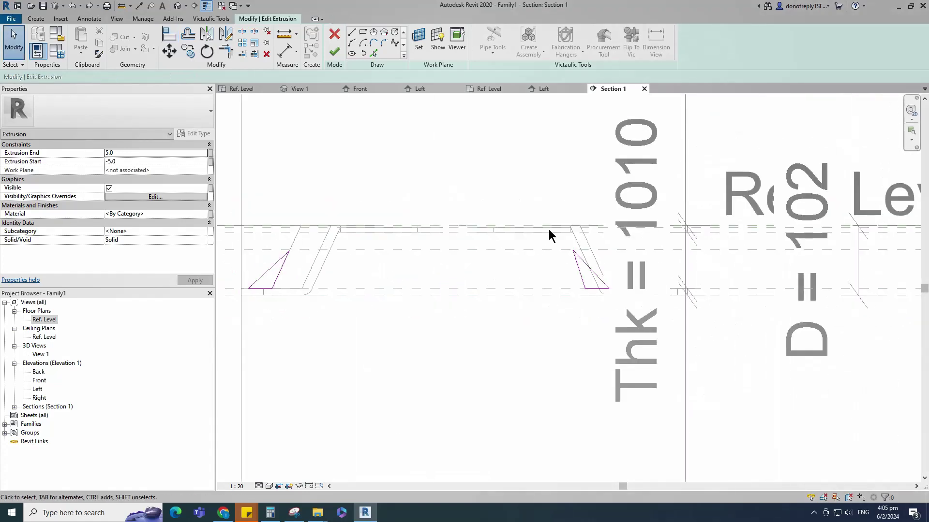
Set the view scale to 1:10 and move the right triangle's inner base corner to the foot of the body's right corner edge.
click(236, 486)
click(243, 382)
drag(538, 208, 619, 298)
key(m)
key(v)
scroll(599, 302, up, 2)
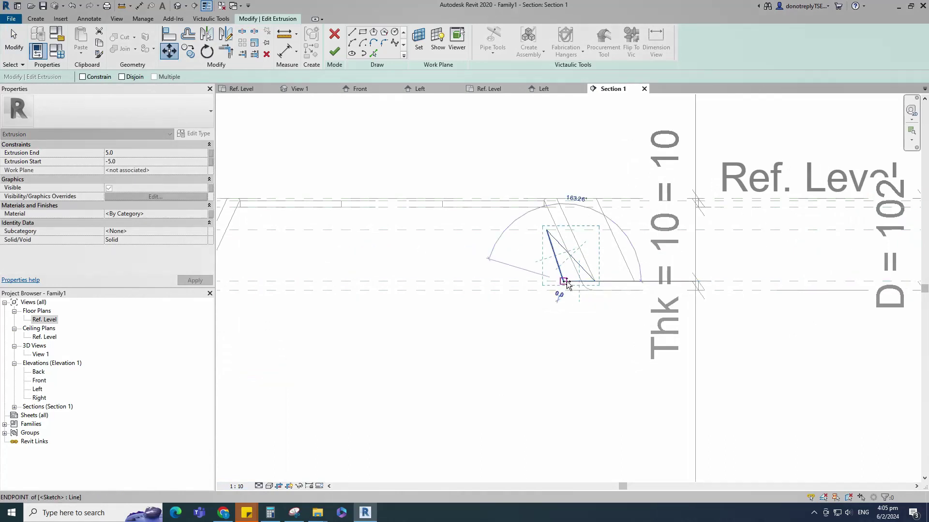
scroll(598, 283, down, 2)
click(627, 282)
Align the right triangle's sloped inner side with the body's outer corner edge, finish the sketch, and view the ribs in 3D.
key(a)
key(l)
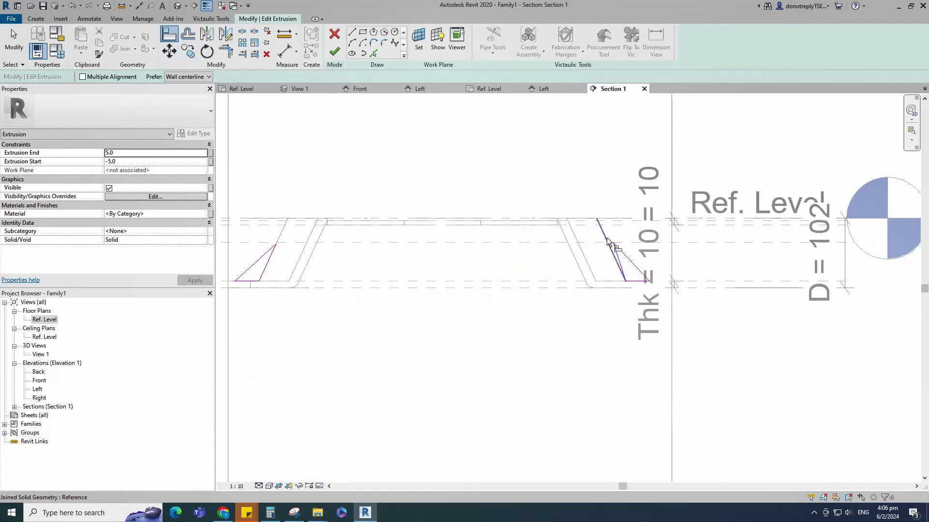
scroll(633, 303, down, 2)
key(Escape)
key(Escape)
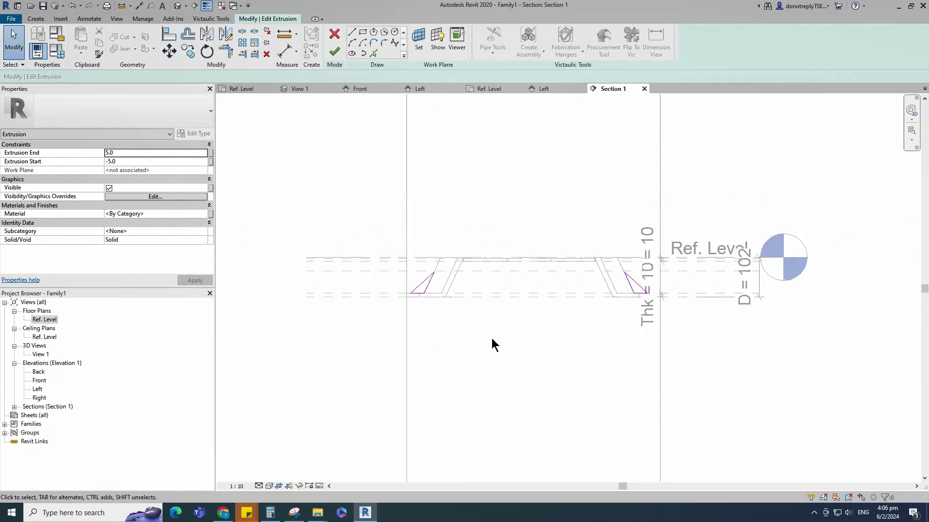
click(336, 51)
scroll(402, 271, down, 1)
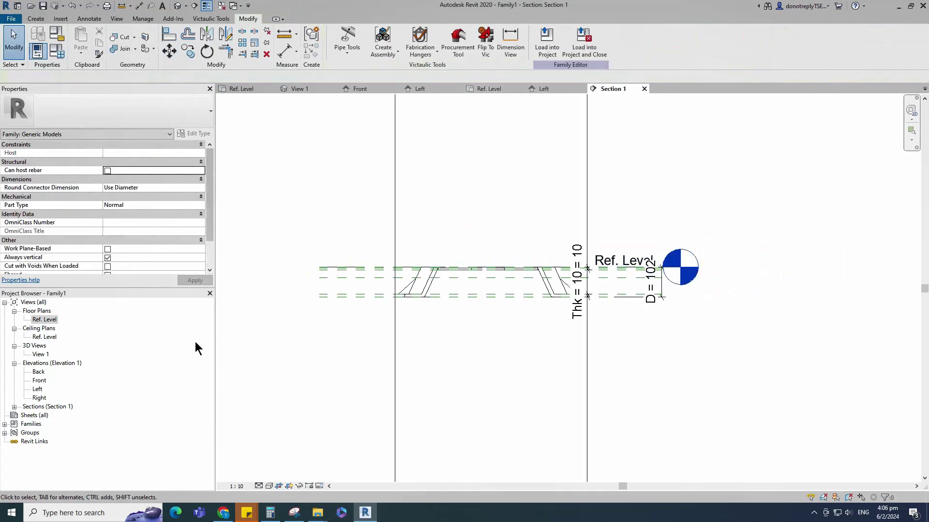
double_click(41, 355)
shift+middle_drag(605, 416, 504, 429)
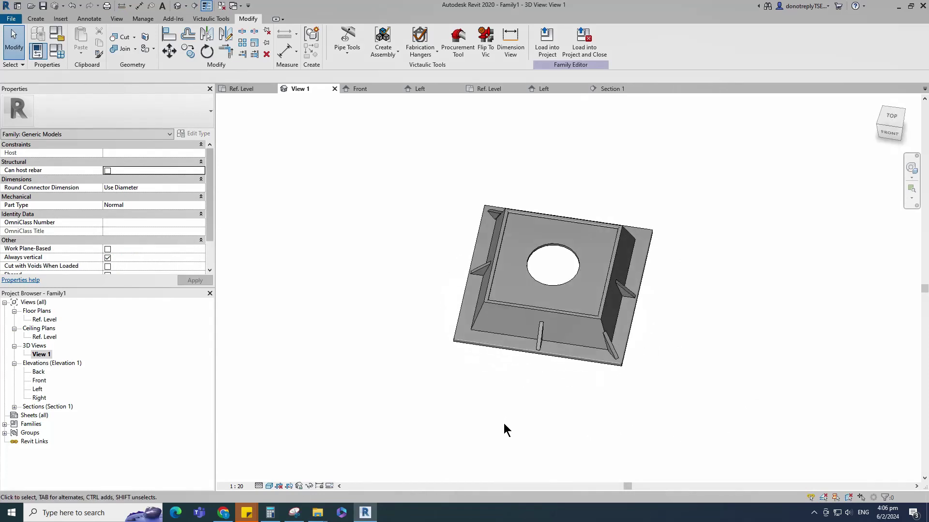
In the Ref. Level plan, copy the pair of diagonal ribs rotated 90° about the body's centre onto the opposite diagonal.
double_click(44, 320)
scroll(473, 353, up, 2)
click(427, 269)
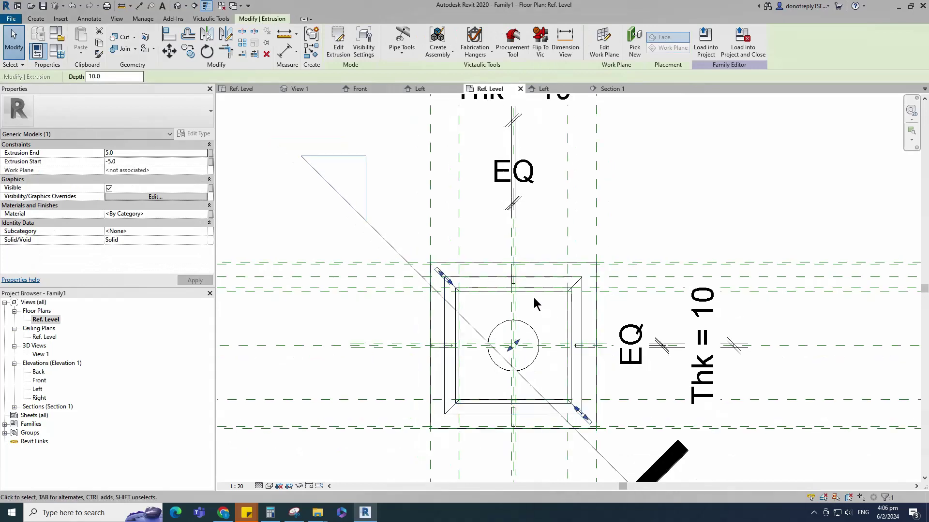
scroll(537, 305, down, 1)
key(r)
key(o)
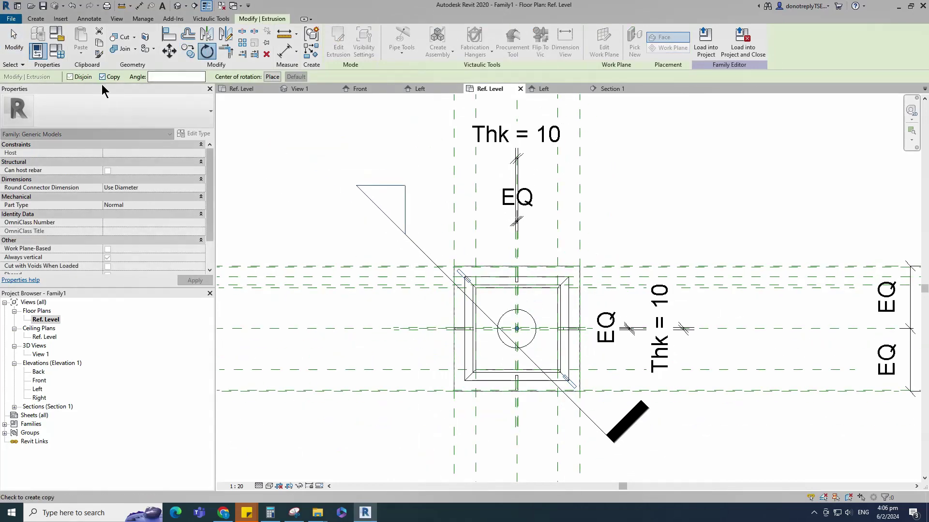
click(272, 77)
scroll(493, 310, up, 3)
scroll(494, 265, up, 2)
scroll(498, 290, down, 1)
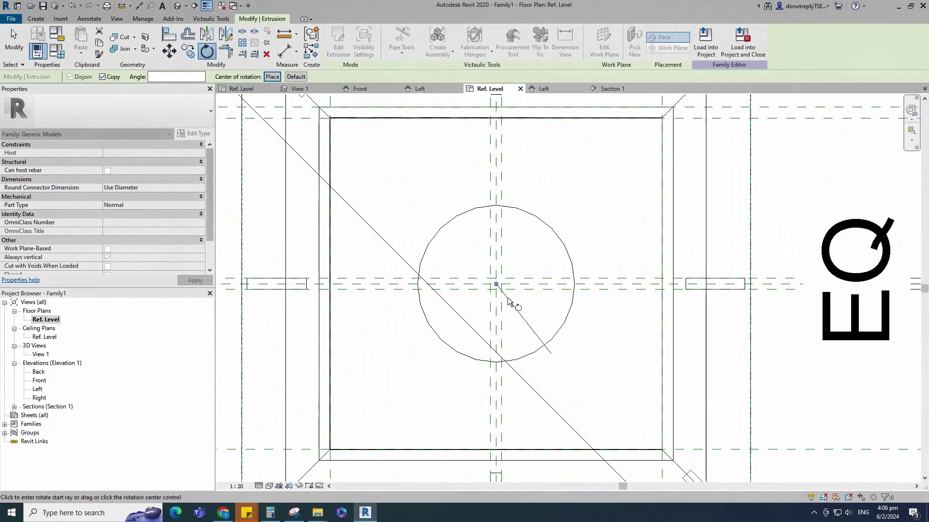
scroll(497, 290, down, 2)
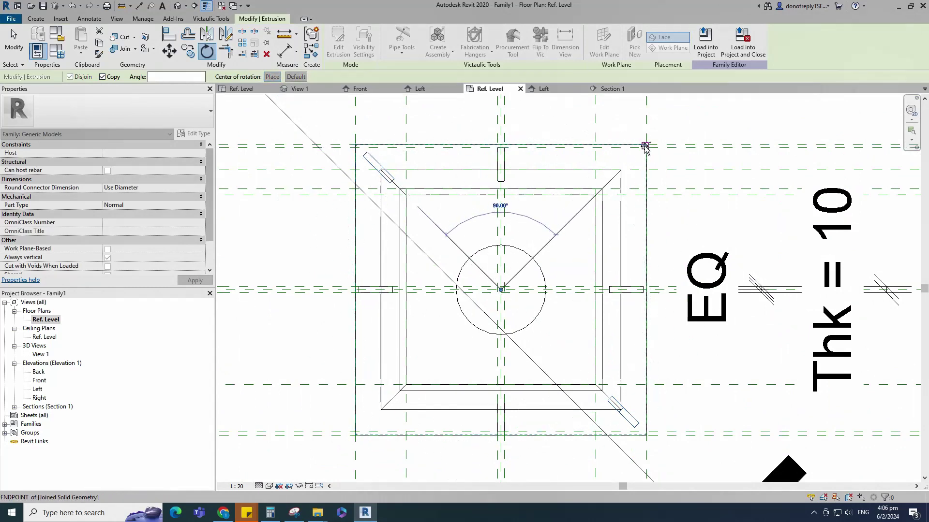
click(646, 147)
key(Escape)
scroll(637, 249, down, 3)
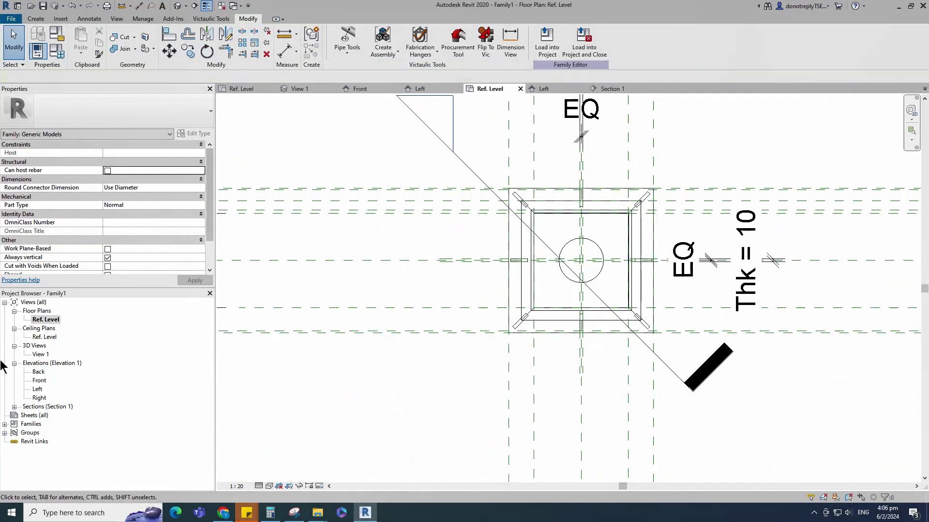
In the 3D view, select all four rib extrusions and associate their material with the family's material parameter.
double_click(41, 354)
shift+middle_drag(493, 373, 569, 372)
scroll(570, 372, down, 2)
shift+middle_drag(570, 372, 678, 369)
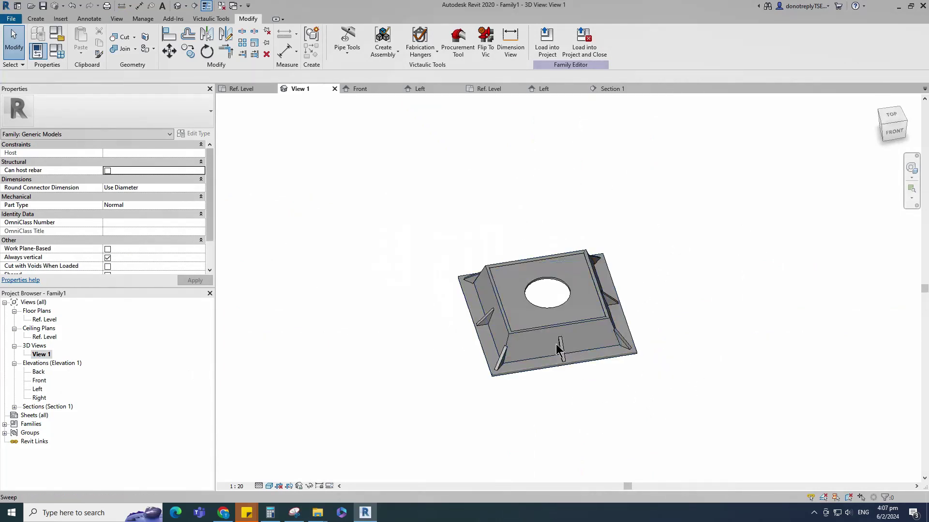
click(562, 354)
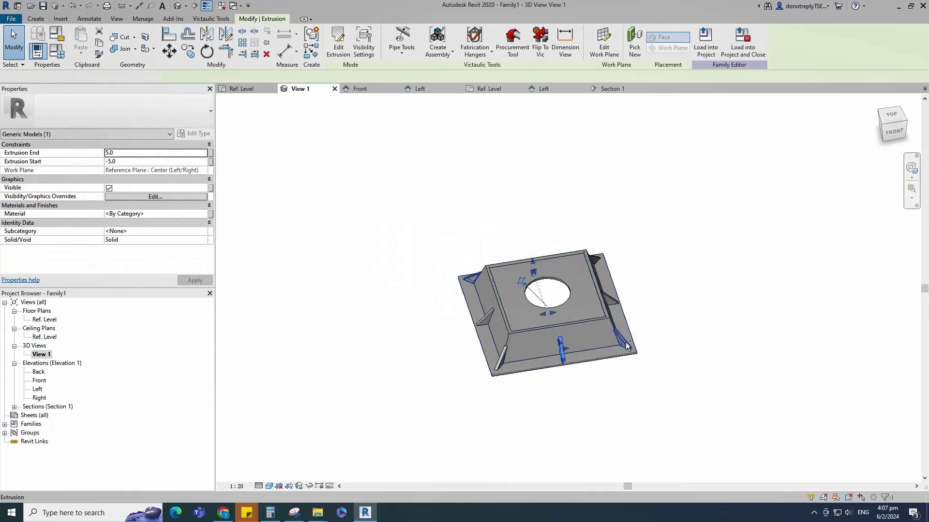
ctrl+click(624, 342)
ctrl+click(610, 299)
ctrl+click(599, 261)
scroll(535, 416, down, 3)
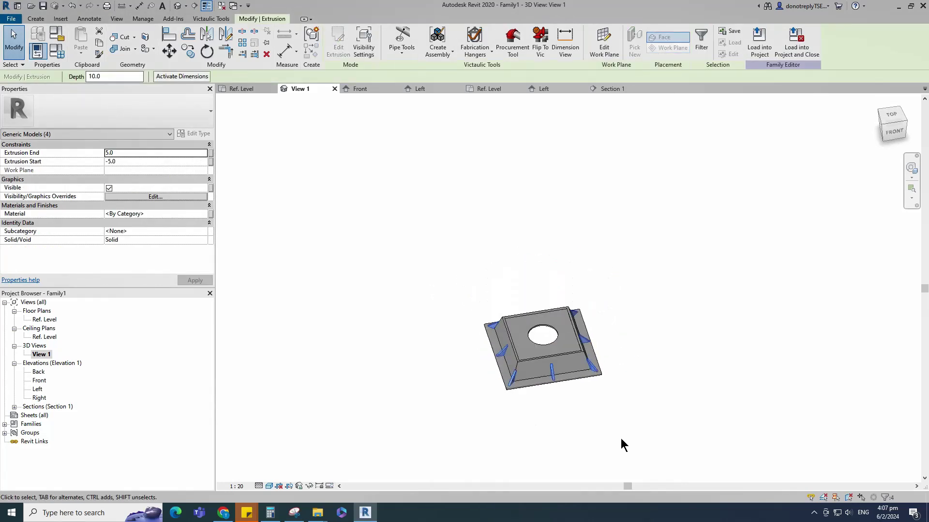
click(210, 214)
click(335, 249)
click(422, 362)
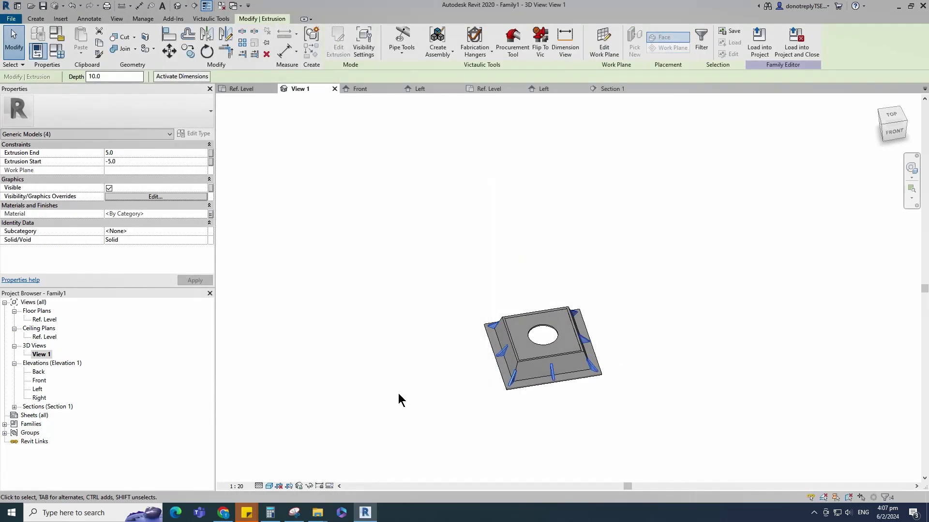
click(399, 393)
scroll(404, 393, down, 1)
scroll(413, 419, up, 4)
scroll(413, 426, down, 2)
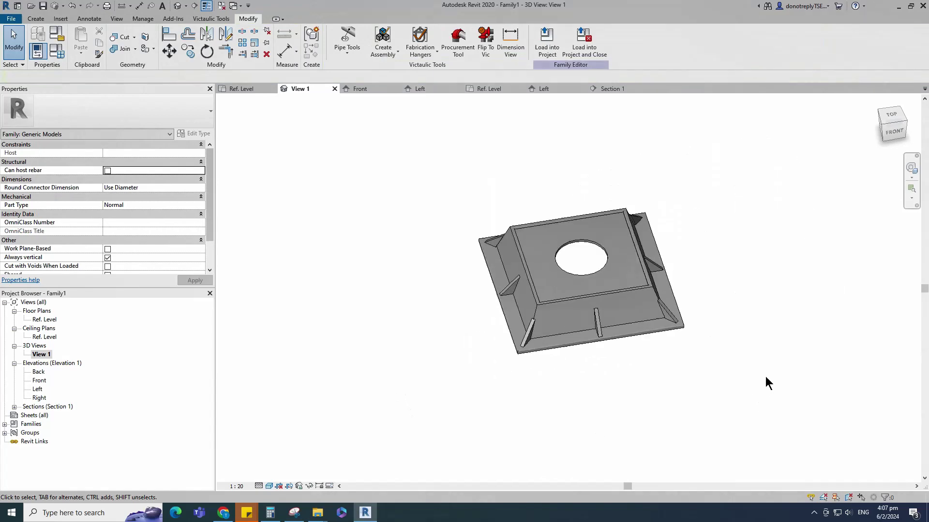
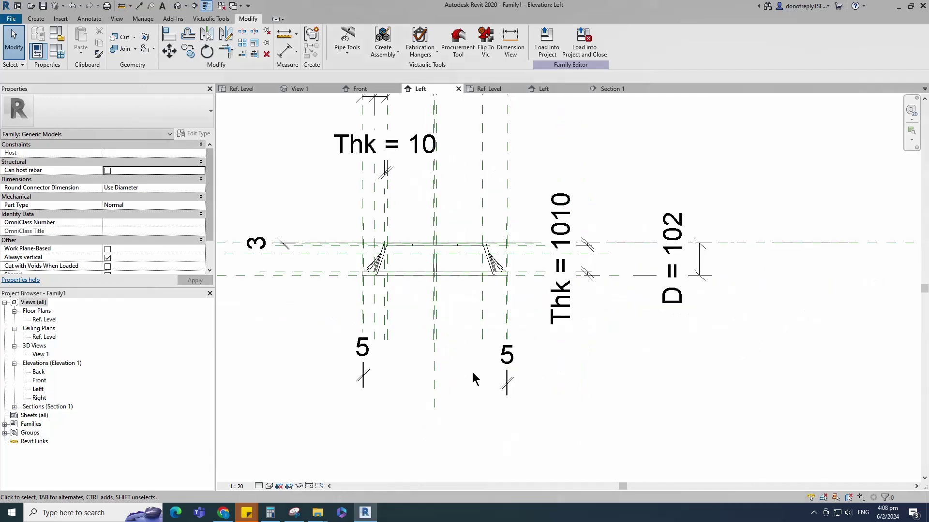
In the left elevation, place vertical reference planes offset 71 mm on both sides of the centre plane.
click(435, 376)
scroll(576, 390, down, 1)
click(311, 52)
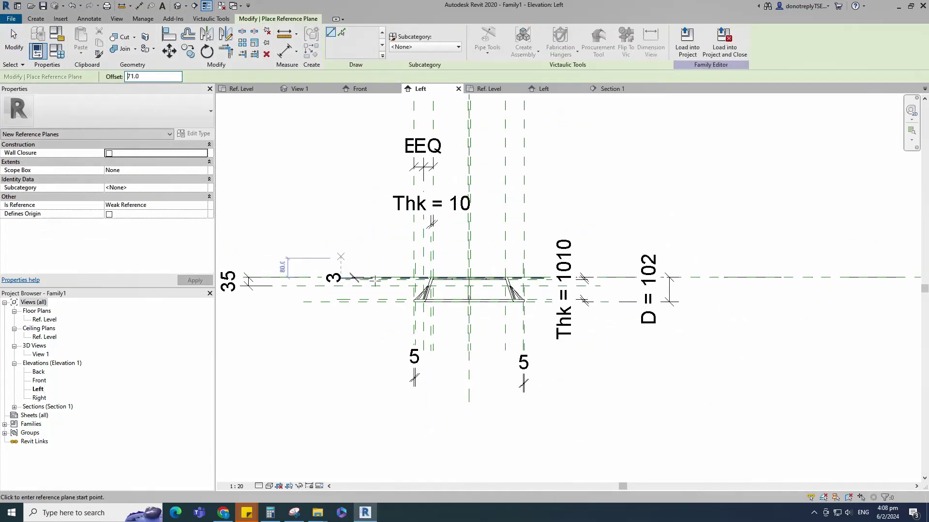
scroll(476, 372, down, 2)
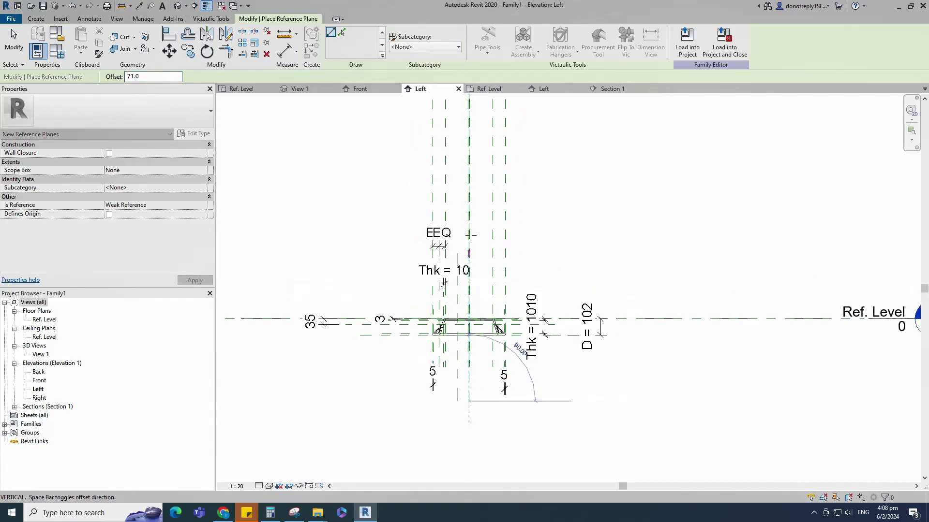
scroll(464, 144, up, 4)
click(464, 121)
scroll(467, 145, down, 3)
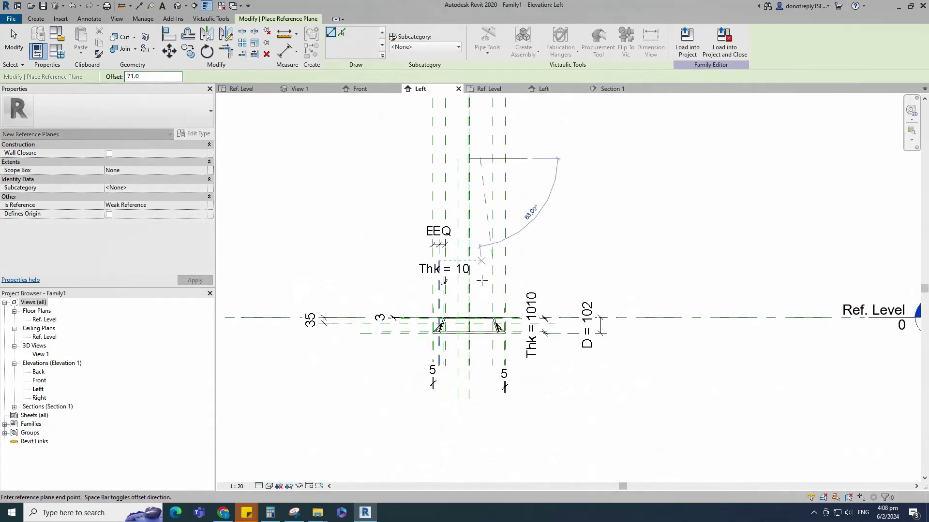
click(467, 396)
Dimension the new pair of vertical planes from the centre plane and make the two spacings equal.
click(285, 51)
scroll(461, 157, up, 4)
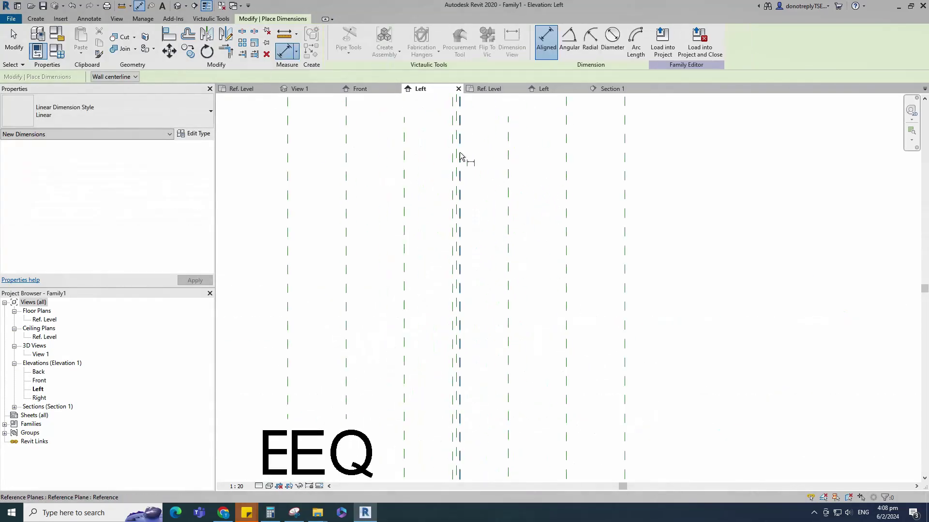
scroll(457, 156, up, 1)
click(456, 158)
click(397, 183)
click(514, 208)
scroll(482, 234, down, 4)
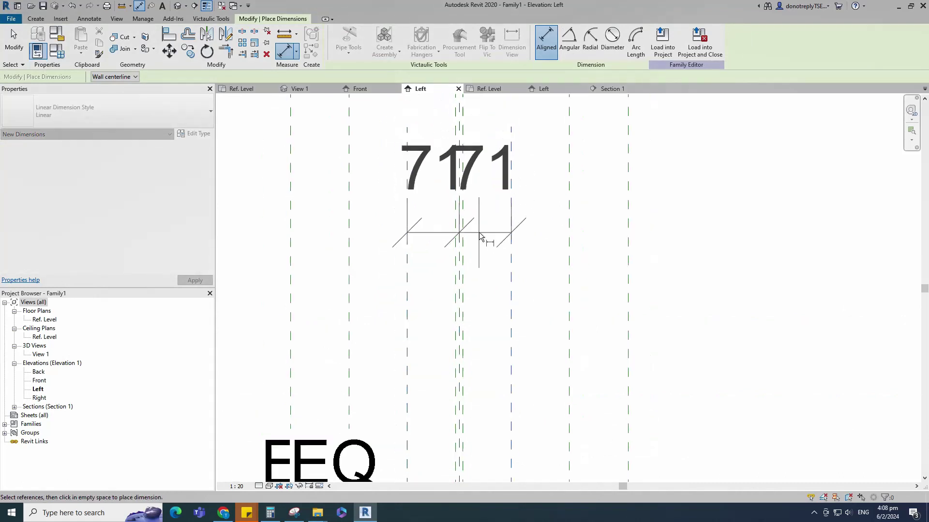
click(510, 315)
click(465, 194)
Add an overall dimension between the outer pair of new vertical planes above their equality dimension.
click(432, 203)
click(501, 203)
scroll(501, 204, down, 3)
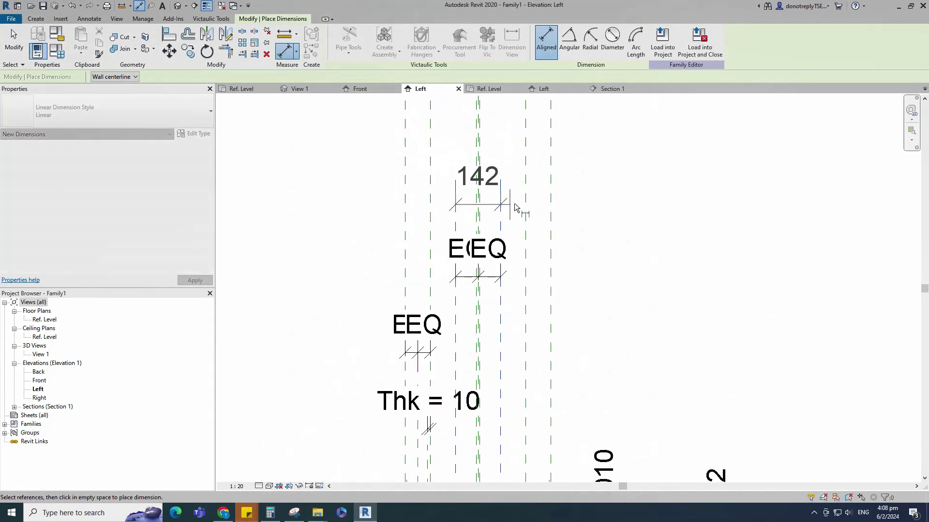
click(515, 203)
scroll(485, 217, down, 3)
key(Escape)
key(Escape)
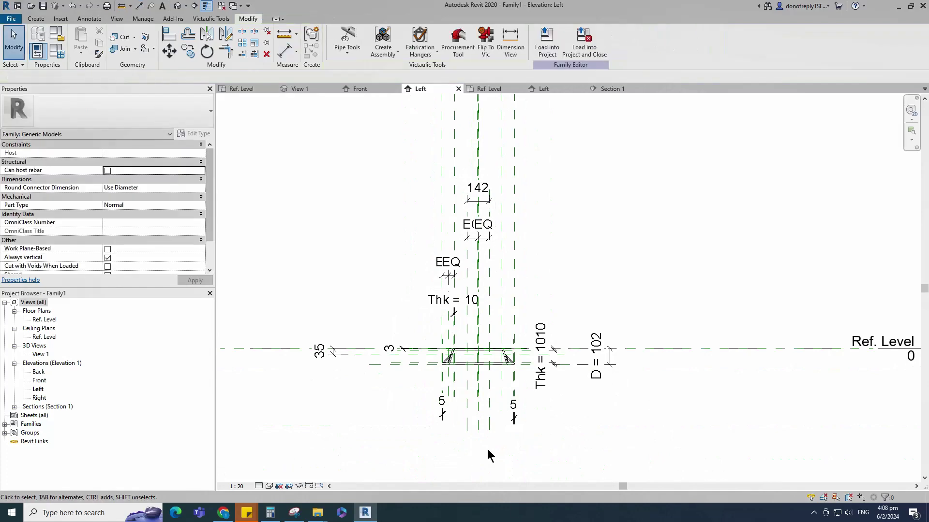
Place another pair of vertical reference planes offset 55 mm on both sides of the centre plane.
scroll(486, 449, up, 2)
key(r)
key(p)
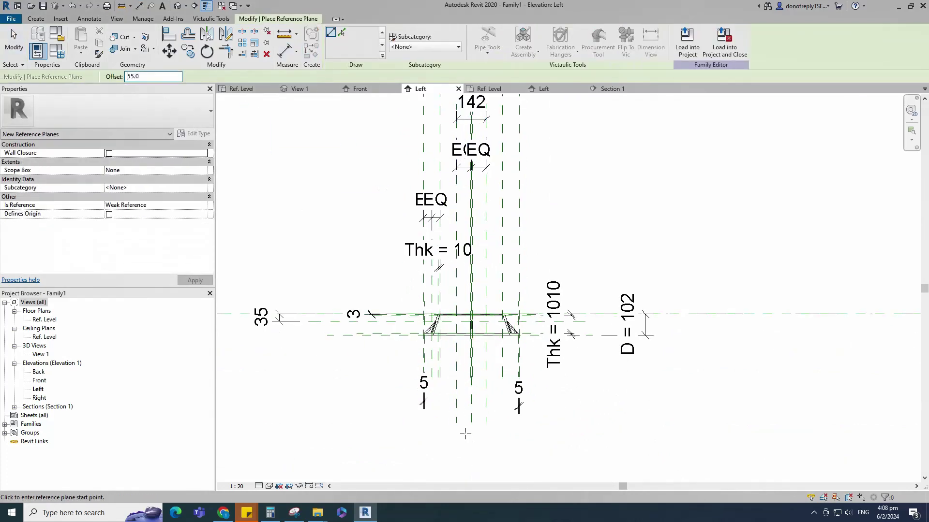
scroll(469, 292, up, 2)
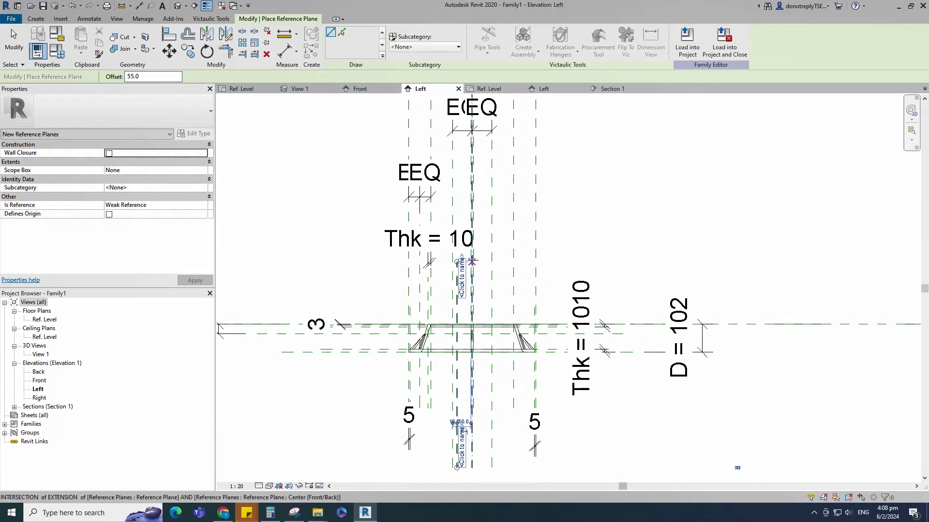
click(473, 460)
click(474, 460)
Dimension the 55 mm offset planes with the centre plane below the body and make the spacings equal.
click(284, 51)
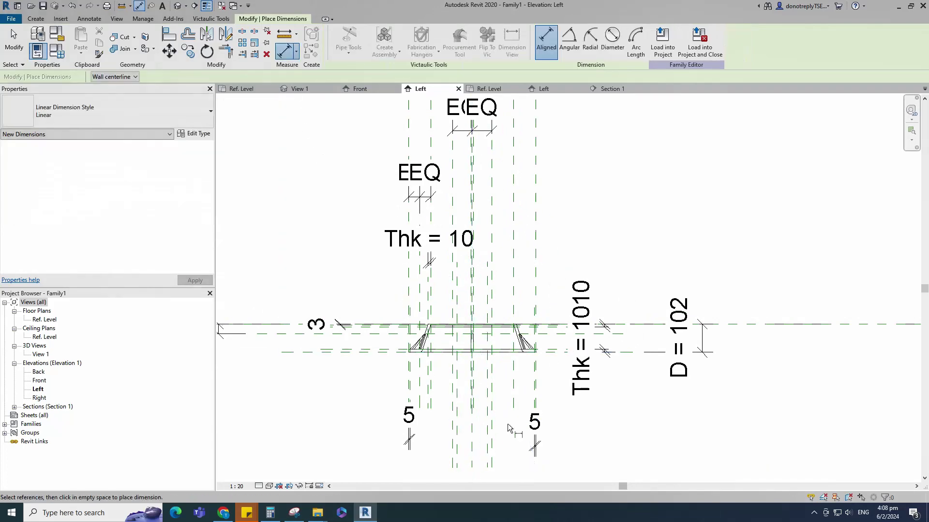
click(457, 438)
click(488, 437)
scroll(488, 414, down, 2)
scroll(500, 430, up, 2)
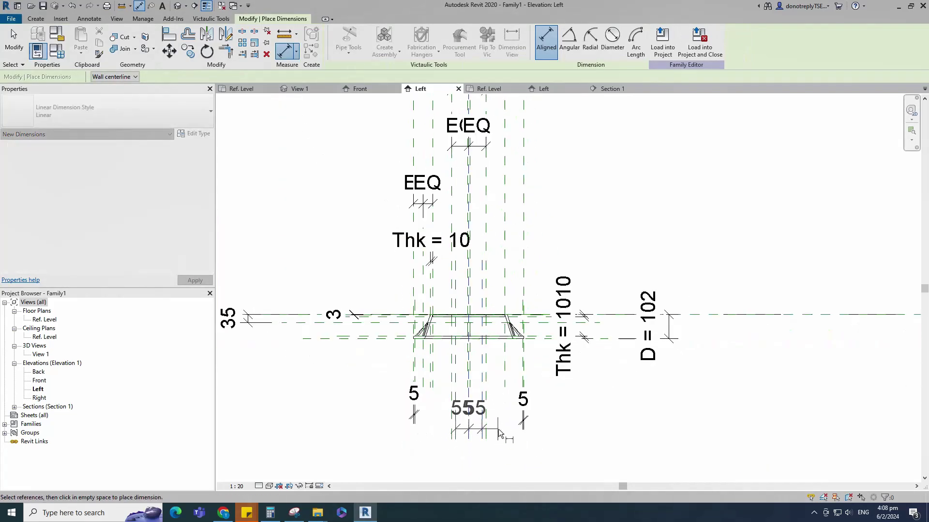
click(494, 421)
click(467, 351)
Add an overall dimension between the two 55 mm offset planes below their equality dimension.
click(450, 367)
click(480, 371)
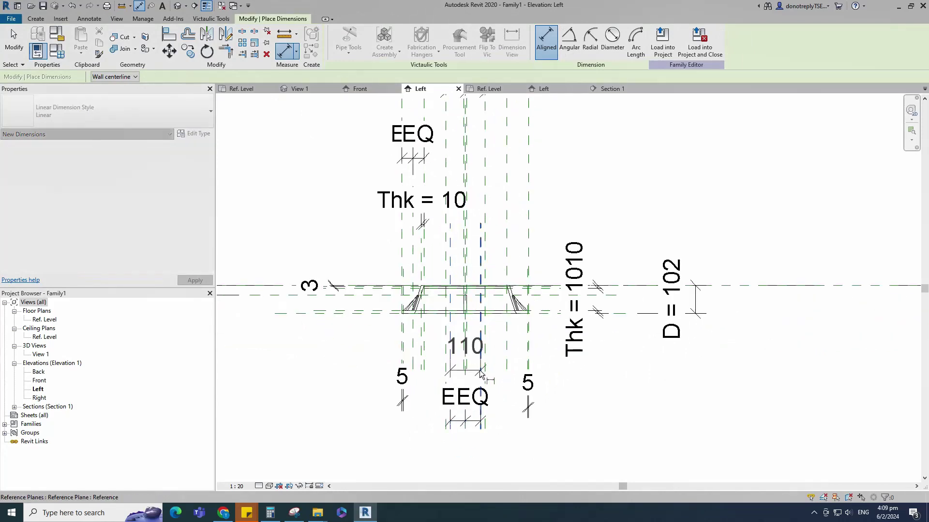
scroll(480, 370, down, 2)
click(482, 445)
click(483, 466)
key(Escape)
key(Escape)
scroll(529, 457, up, 2)
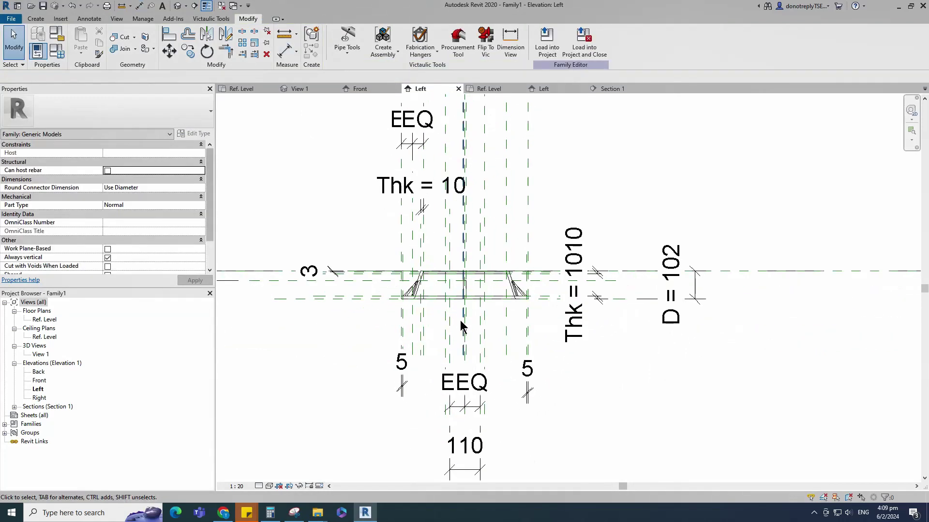
Place a horizontal reference plane across the body 68 mm below Ref. Level.
key(r)
key(p)
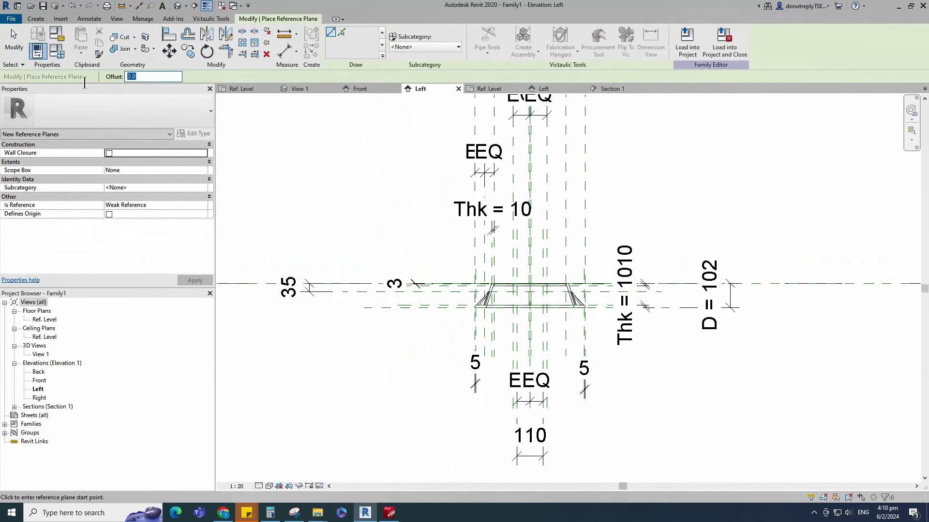
click(314, 283)
click(788, 284)
Dimension the new horizontal plane from Ref. Level, placing the dimension outside the existing 35 mm one.
key(d)
key(i)
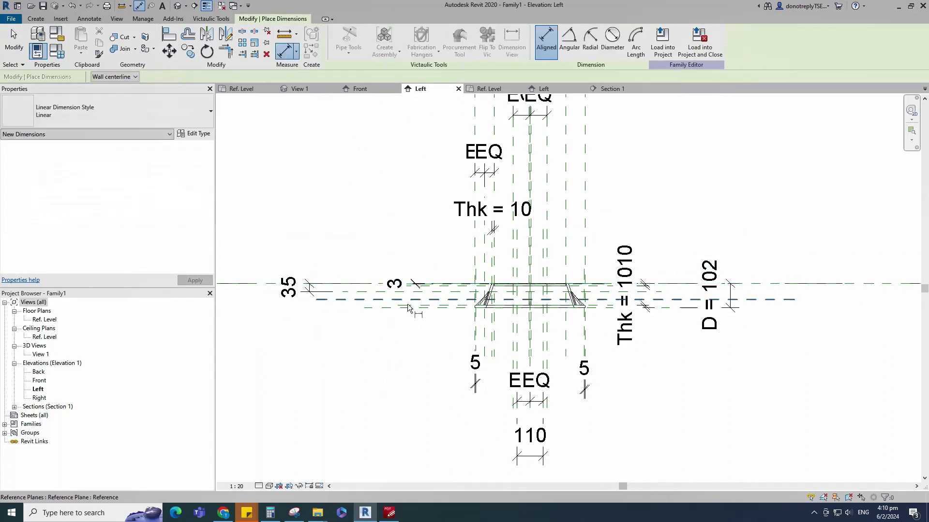
click(337, 299)
click(349, 283)
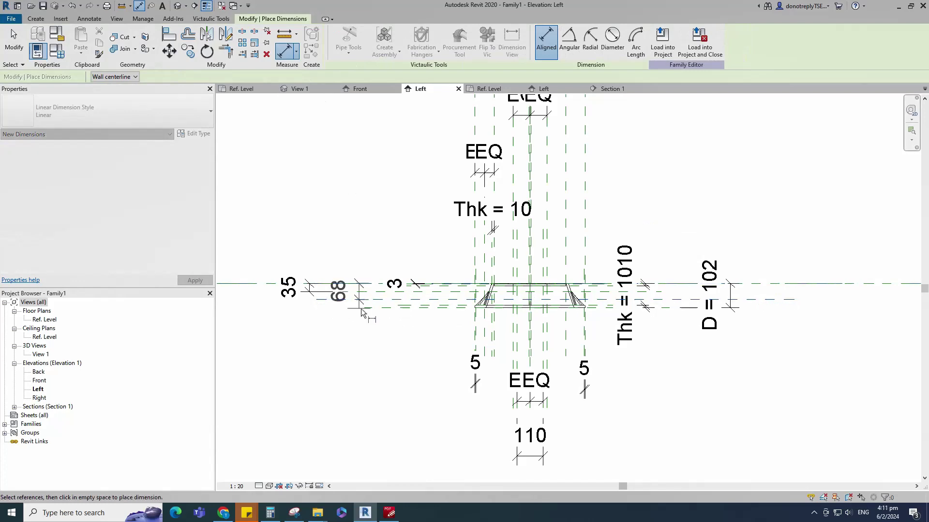
middle_drag(263, 252, 302, 262)
click(302, 261)
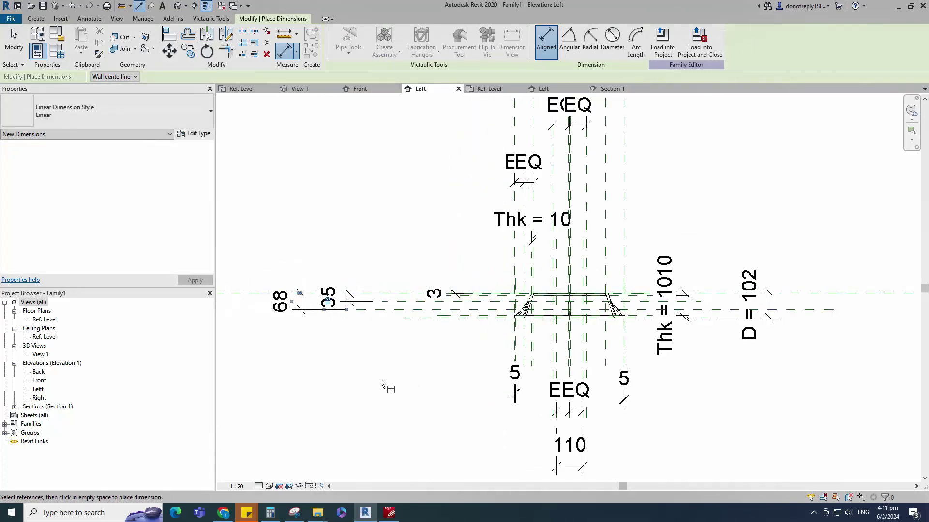
Place two horizontal reference planes, one 10 mm above the 35 mm plane and one 10 mm below the 68 mm plane.
key(r)
key(p)
scroll(360, 348, up, 2)
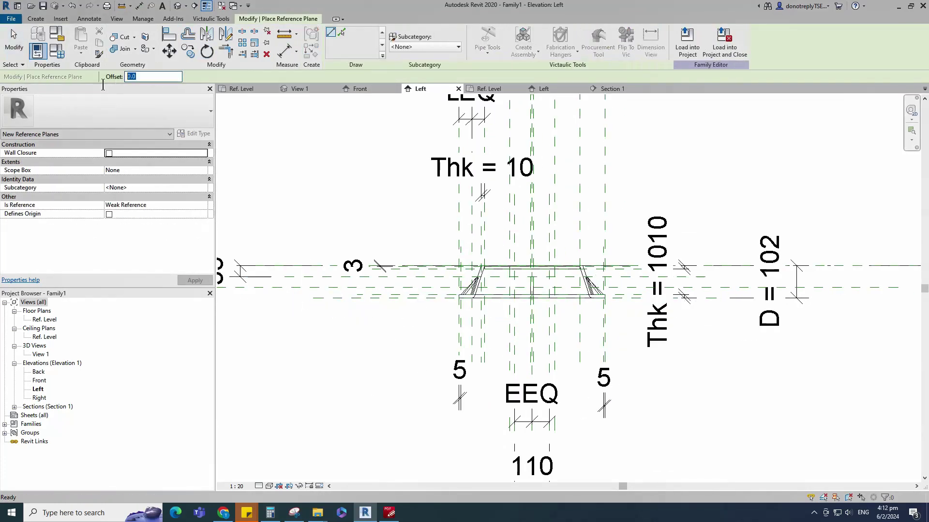
scroll(481, 292, up, 1)
click(420, 275)
scroll(622, 274, up, 2)
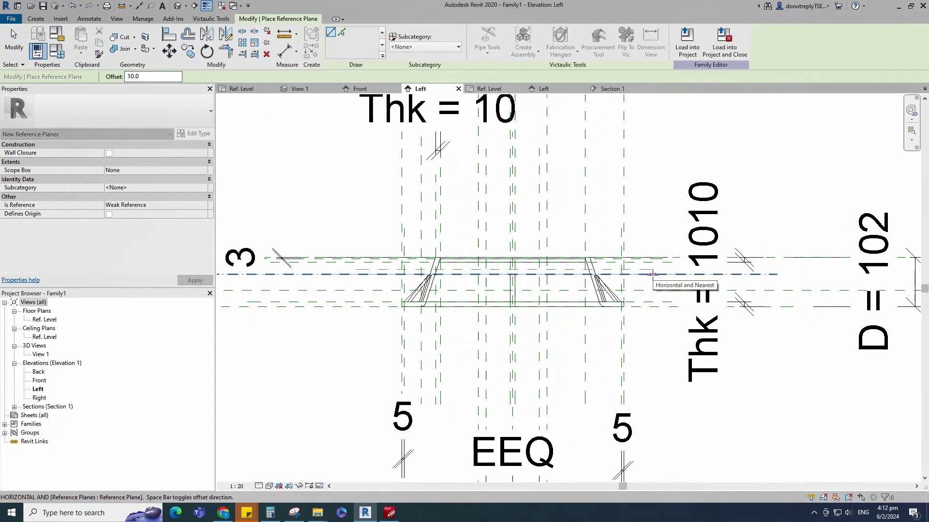
click(652, 274)
click(355, 290)
key(space)
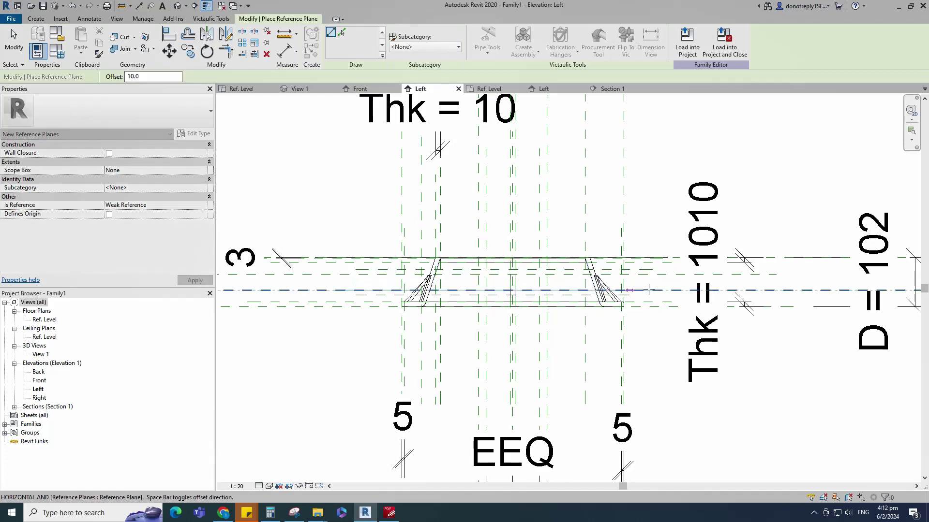
click(652, 291)
Offset another horizontal reference plane 10 mm below the new plane that lies under the 68 mm plane.
click(341, 32)
scroll(386, 296, up, 2)
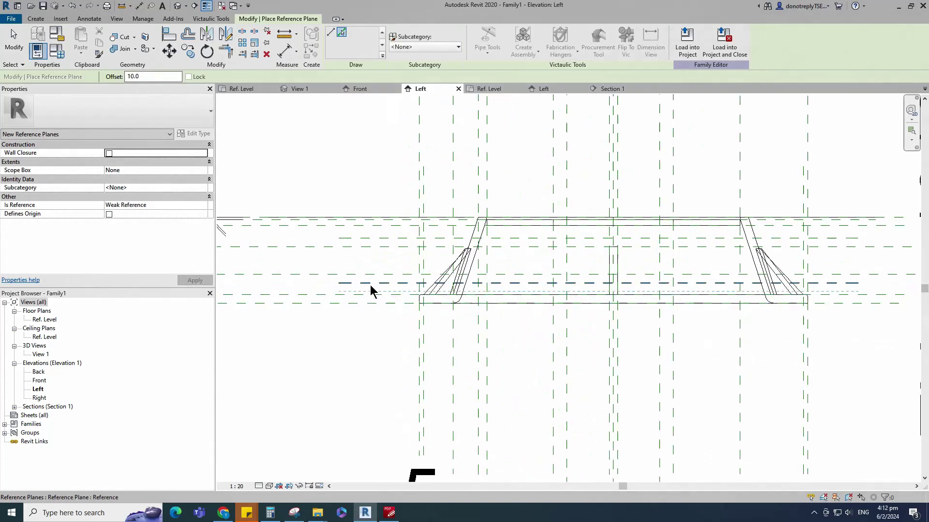
scroll(372, 289, down, 1)
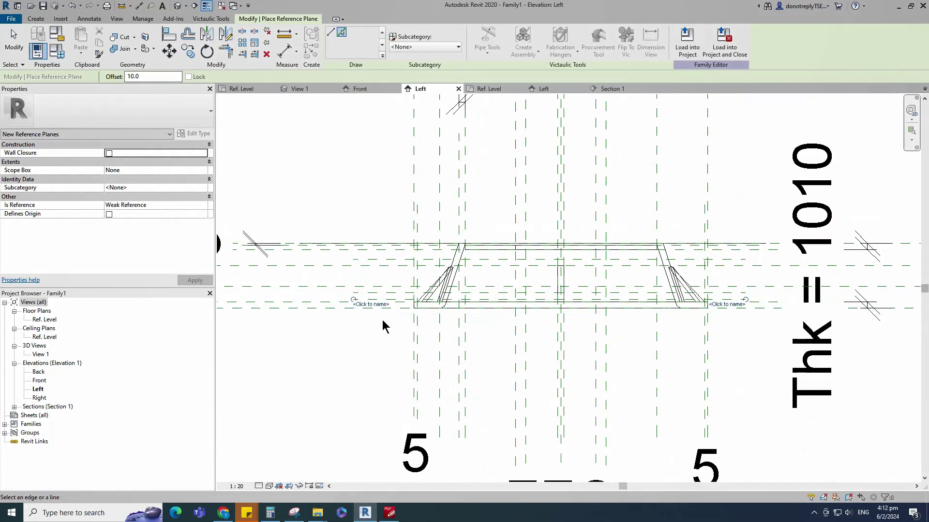
Place a horizontal reference plane 10 mm below the body's bottom edge and a second one 10 mm below that.
click(331, 32)
click(414, 308)
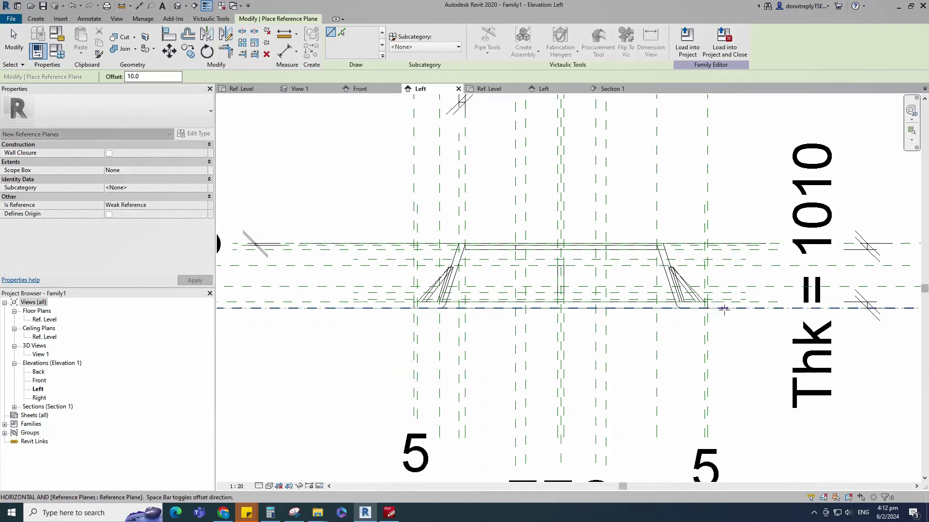
click(745, 308)
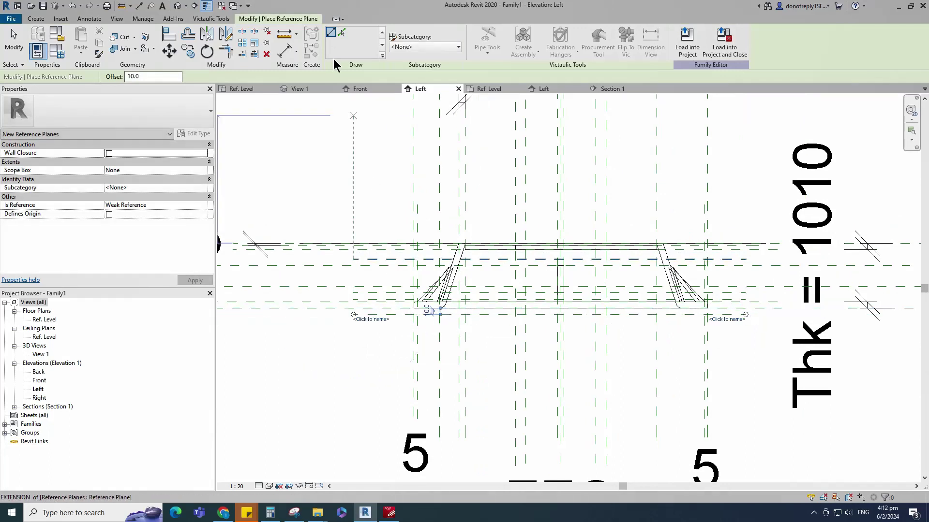
click(342, 32)
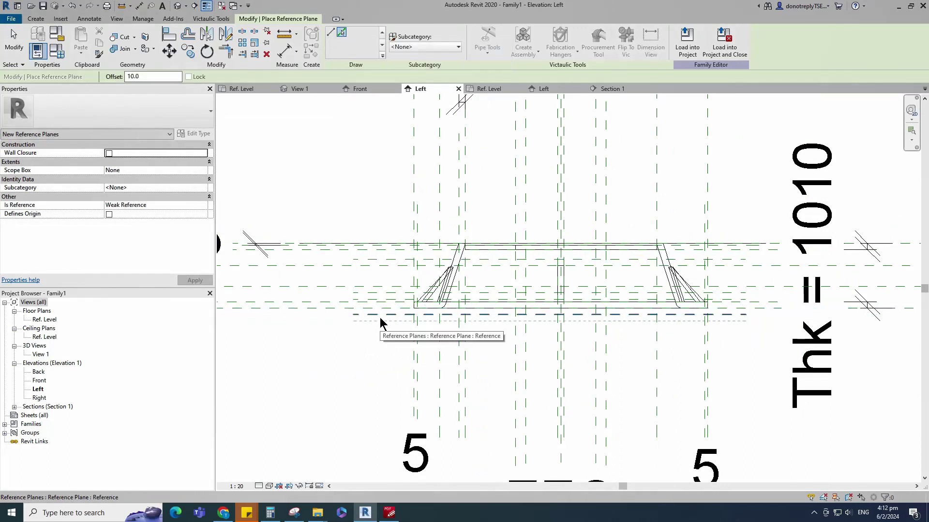
Dimension the 10 mm gaps between the new horizontal reference planes in one column beside the body.
key(d)
key(i)
scroll(368, 266, down, 1)
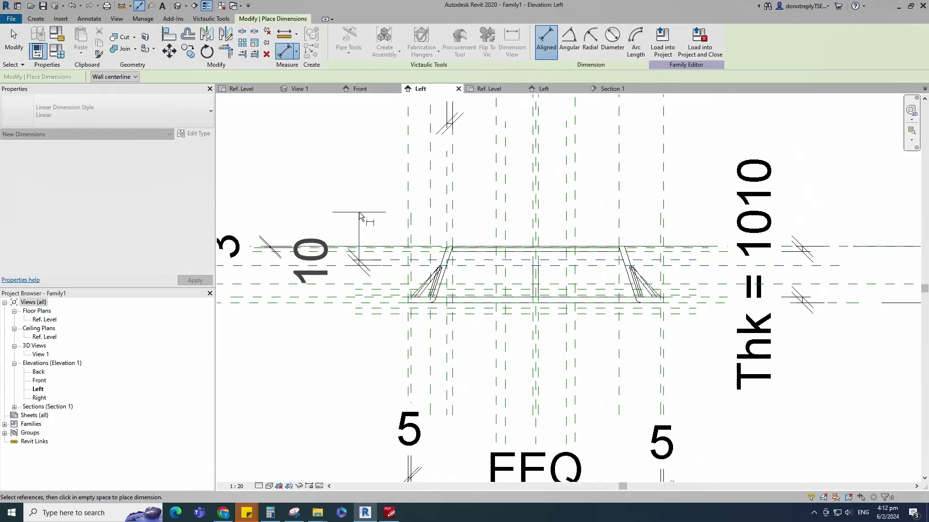
scroll(365, 300, down, 1)
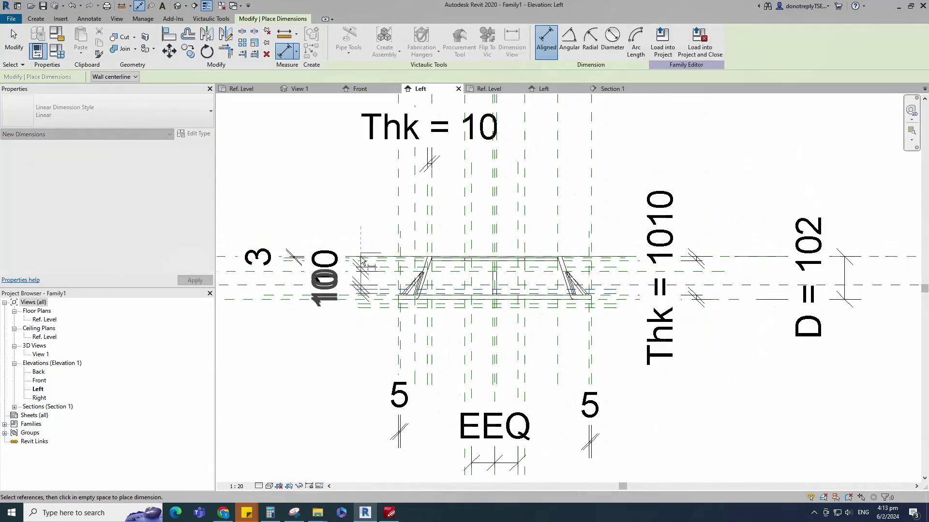
scroll(362, 310, up, 2)
scroll(360, 309, down, 2)
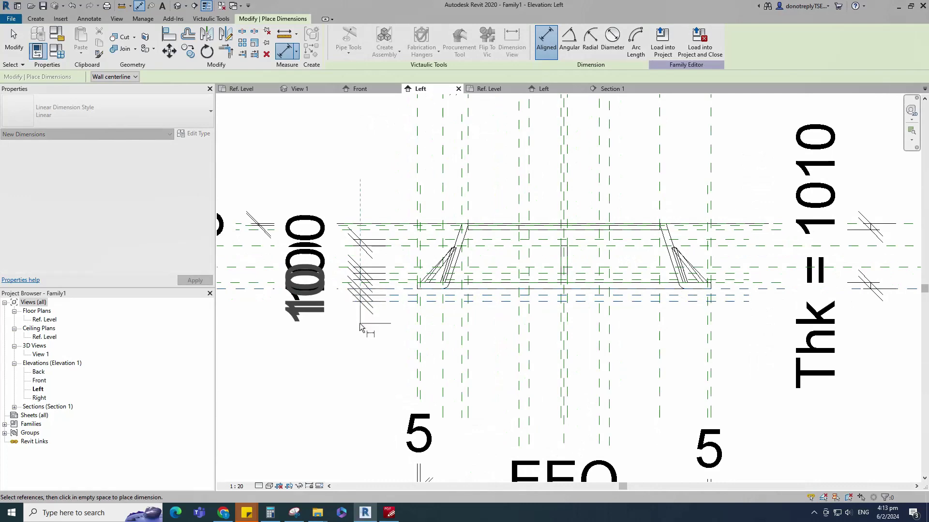
key(Escape)
Label the three new 10 mm dimensions beside the body with the Thk parameter.
drag(281, 196, 396, 361)
scroll(365, 251, down, 1)
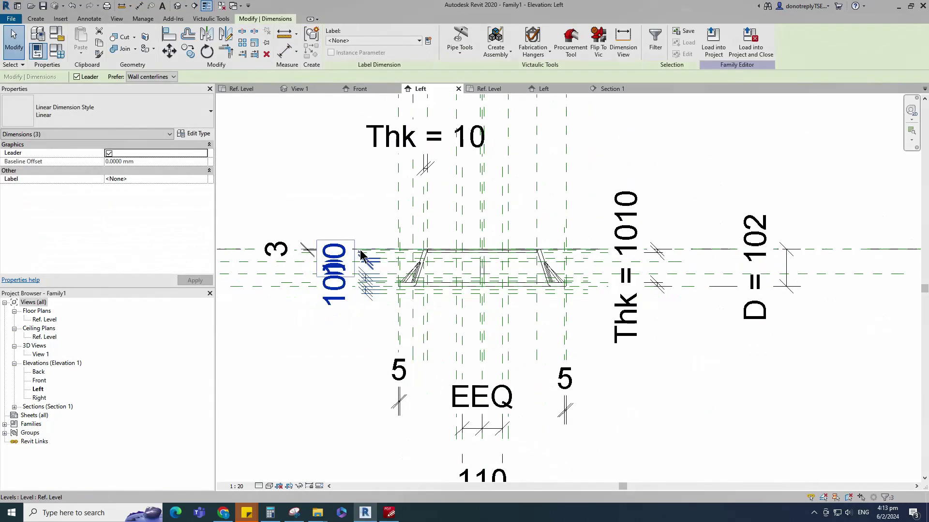
click(194, 179)
click(110, 223)
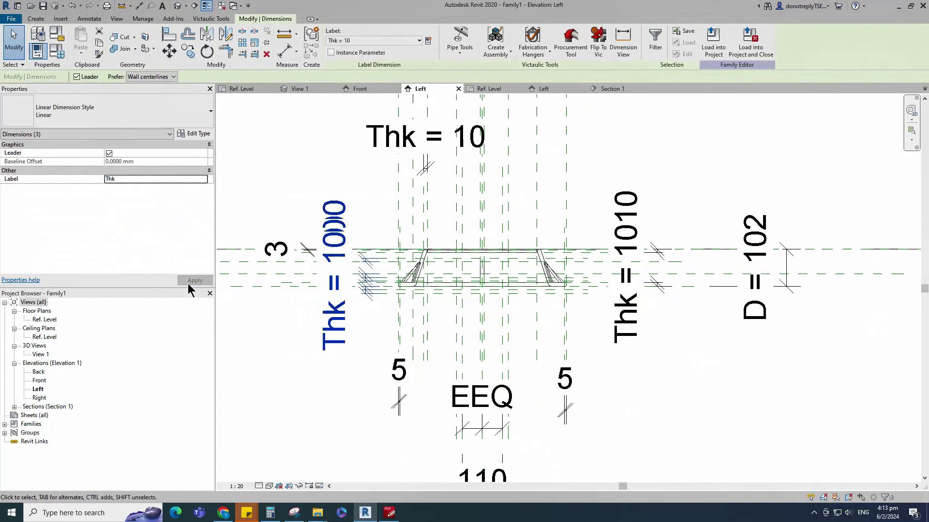
key(Escape)
Set the elevation view's scale to 1:10.
scroll(478, 300, down, 2)
click(238, 486)
click(241, 380)
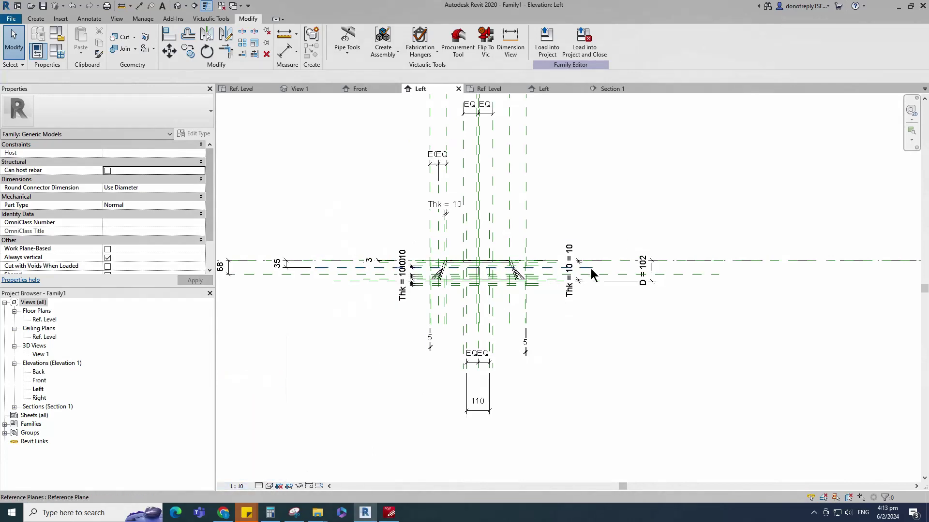
Place a vertical reference plane 10 mm outside the vertical plane next to the left-hand 55 mm plane.
scroll(462, 275, up, 3)
text(rp)
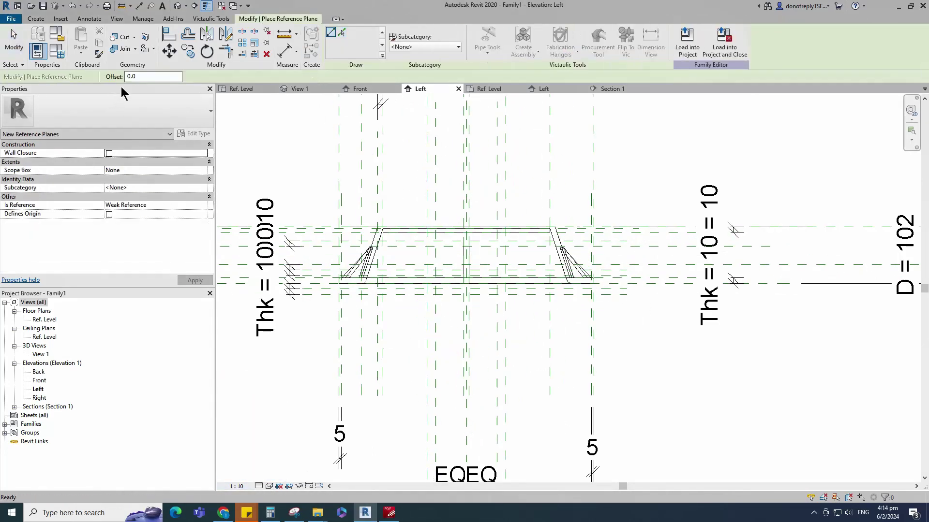
text(10)
click(421, 196)
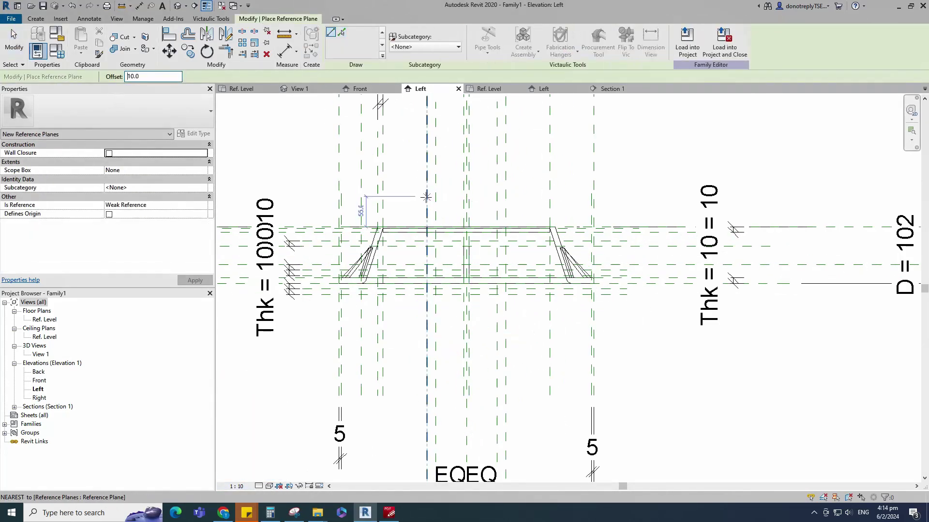
click(421, 356)
Dimension the new vertical plane from the plane it was offset from, placing the dimension above the body.
click(286, 52)
click(421, 208)
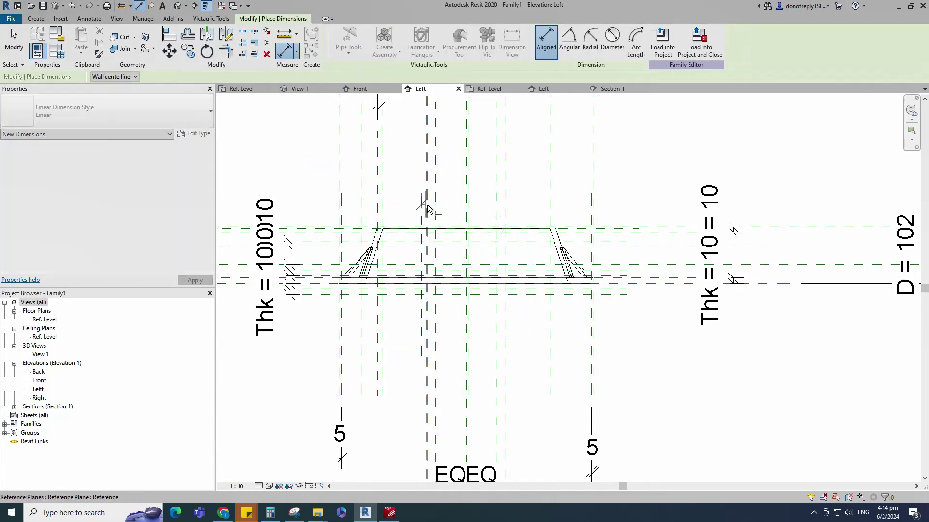
click(426, 206)
scroll(425, 204, down, 2)
click(413, 180)
key(Escape)
key(Escape)
Label the new 10 mm dimension above the body with the Thk parameter.
click(425, 180)
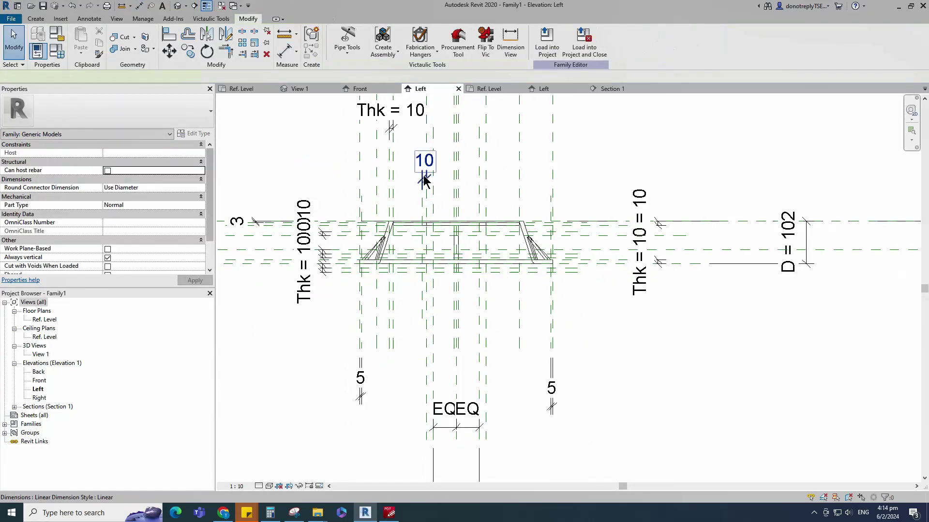
click(204, 196)
click(114, 242)
click(406, 347)
Place a vertical reference plane 8 mm inward of the same source plane, midway to the left-hand 55 mm plane.
scroll(408, 348, up, 1)
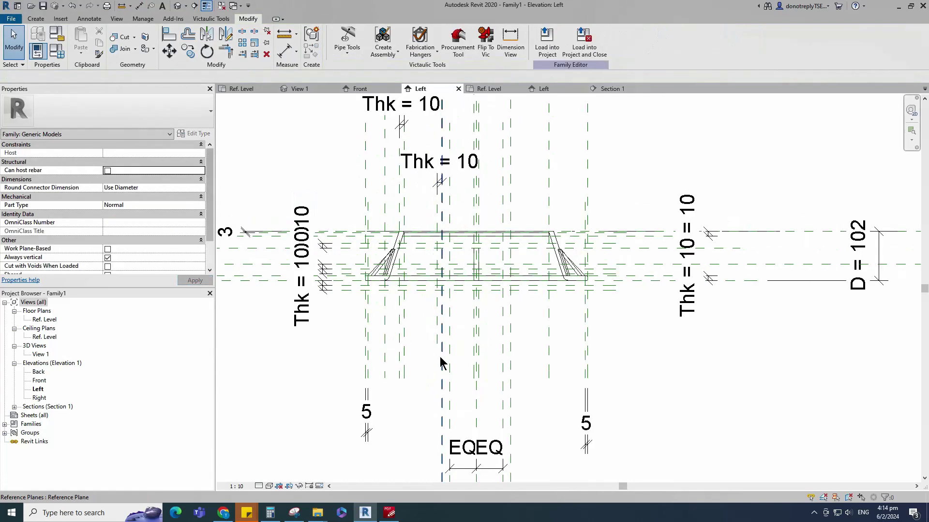
click(441, 357)
text(rp)
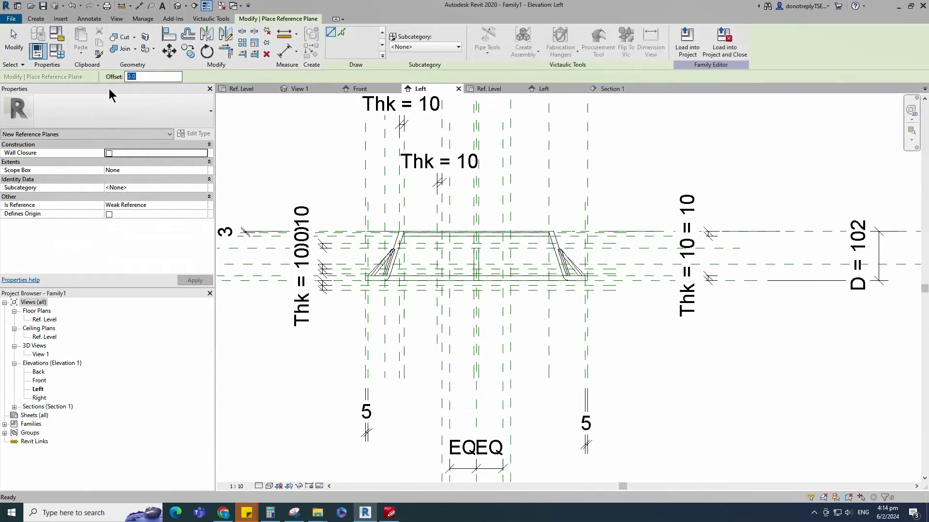
text(8)
click(441, 350)
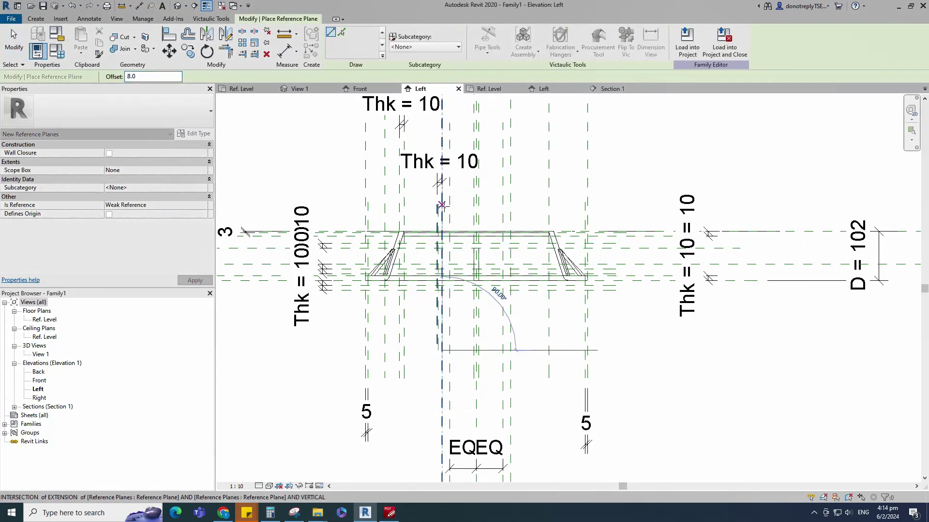
click(441, 205)
Dimension the 8 mm plane with its two neighbouring vertical planes below the body and make the spacings equal.
key(d)
key(i)
scroll(449, 382, up, 2)
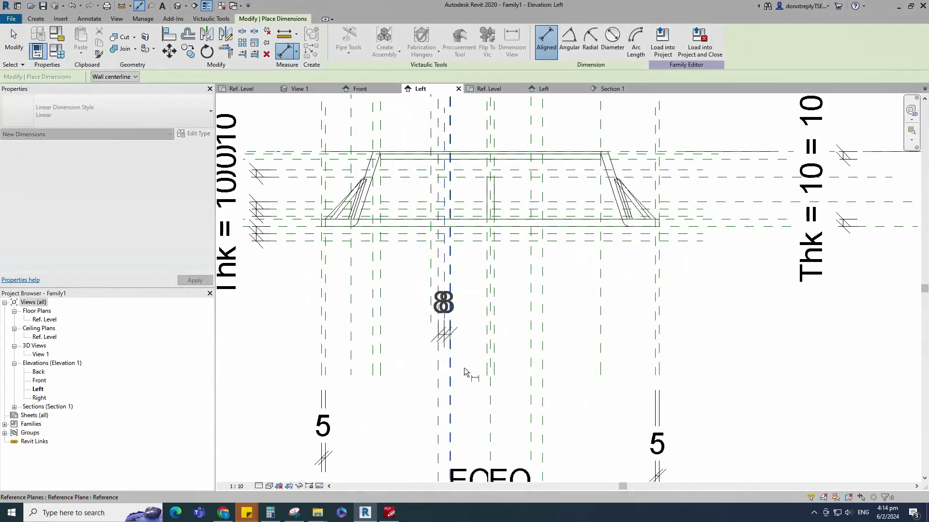
click(471, 425)
click(443, 334)
scroll(477, 416, down, 2)
key(Escape)
key(Escape)
Start a revolve and sketch a 10 mm by 32 mm boundary rectangle between the Thk planes, from the 3 mm to the 35 mm plane.
scroll(485, 235, up, 2)
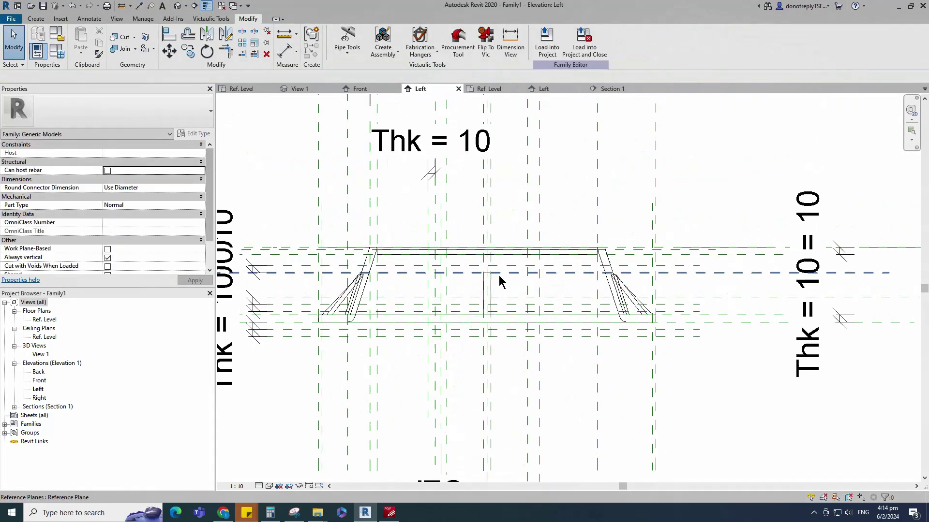
scroll(501, 304, up, 2)
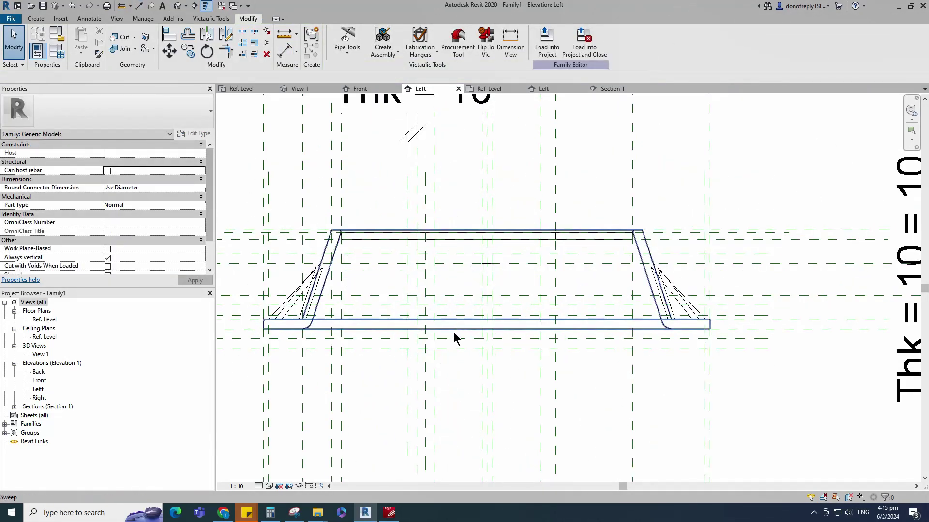
click(36, 18)
click(125, 39)
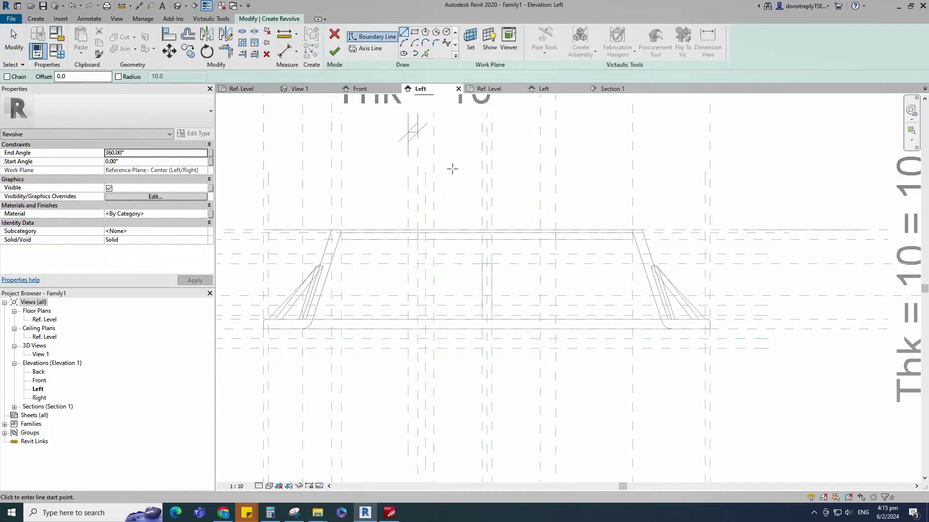
scroll(435, 249, up, 3)
click(414, 32)
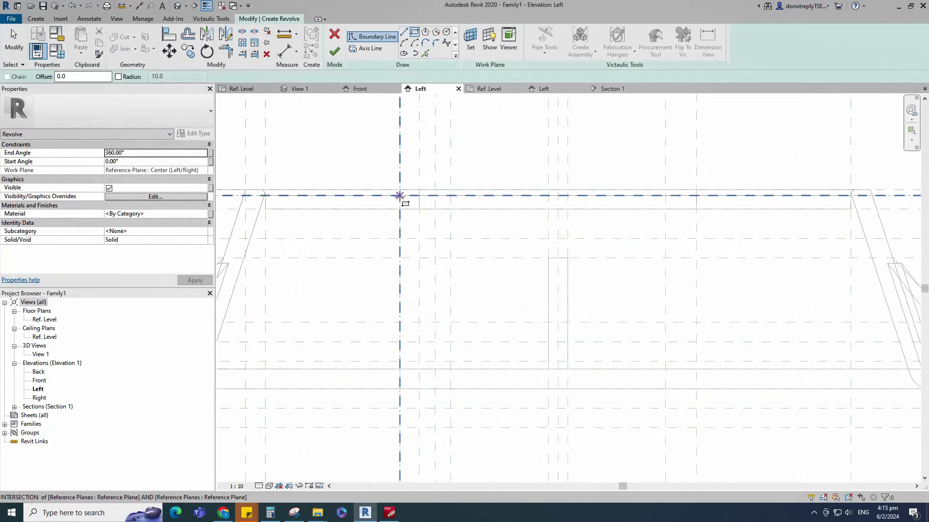
click(399, 195)
click(419, 258)
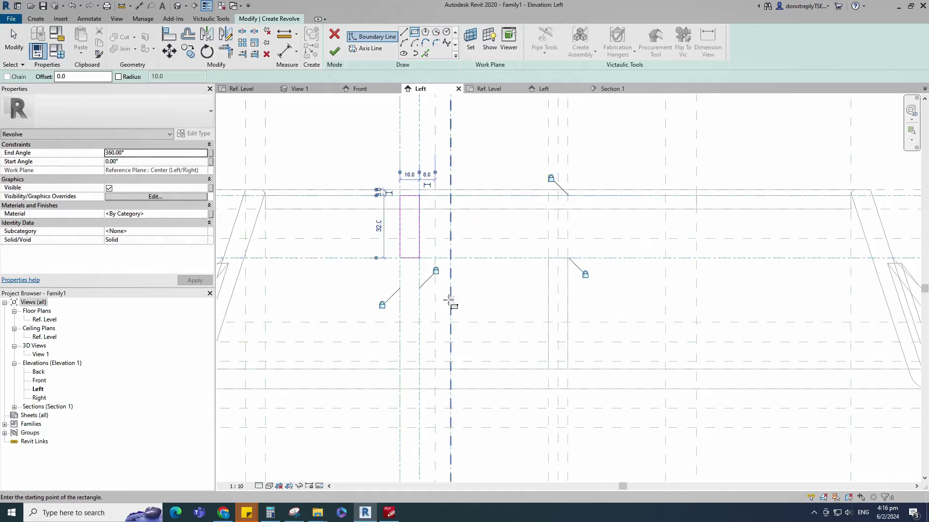
Add an adjoining 16 mm wide boundary rectangle from 10 mm above the 35 mm plane down to the 68 mm plane.
scroll(443, 290, up, 1)
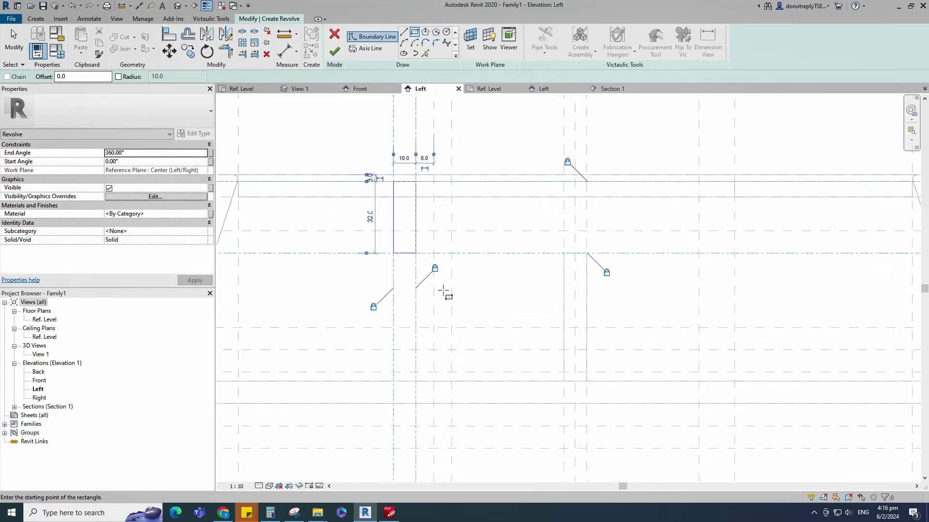
click(415, 231)
scroll(437, 283, down, 10)
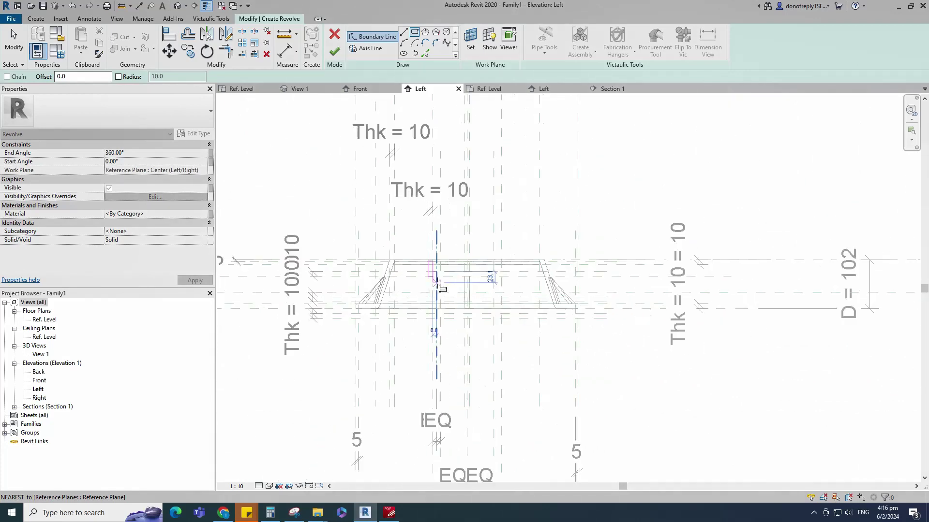
scroll(437, 288, up, 5)
click(449, 321)
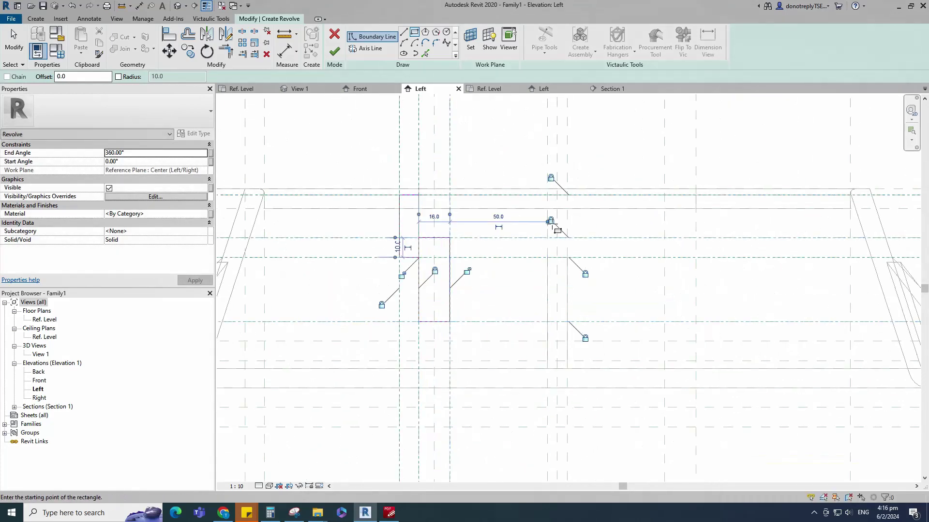
Slant the second rectangle's inner side by moving its upper endpoint onto the middle 8 mm plane.
key(Escape)
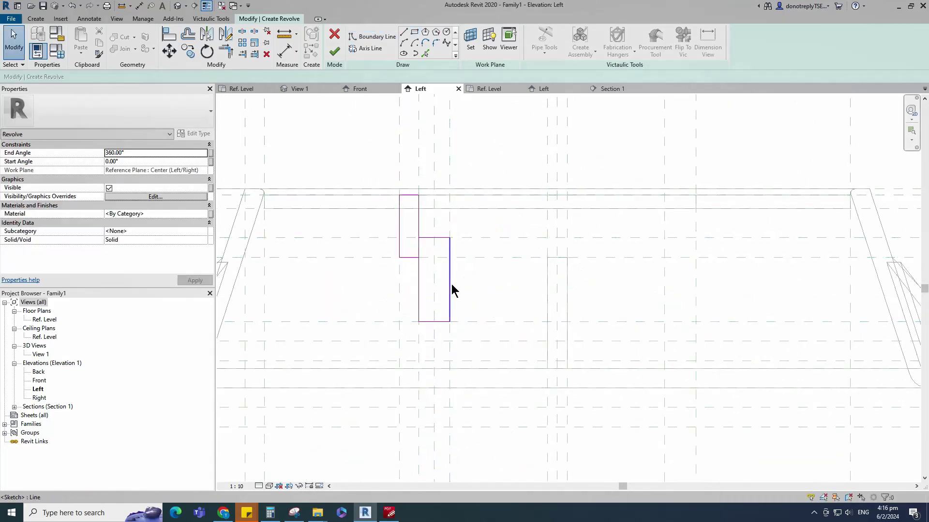
click(450, 287)
scroll(444, 261, up, 2)
mouse_move(454, 233)
mouse_down()
mouse_move(433, 242)
mouse_move(426, 233)
mouse_up()
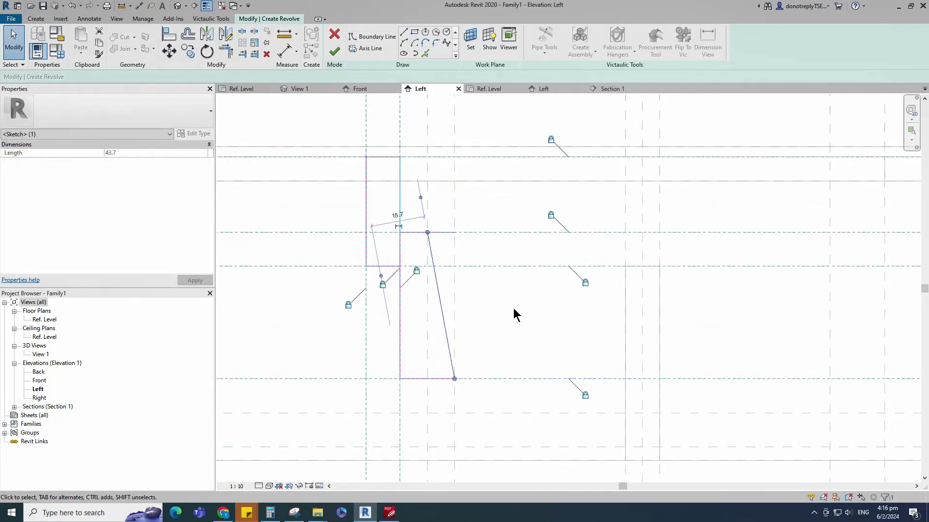
Trim the revolve boundary lines at their corners into one closed profile.
click(522, 297)
scroll(522, 297, down, 1)
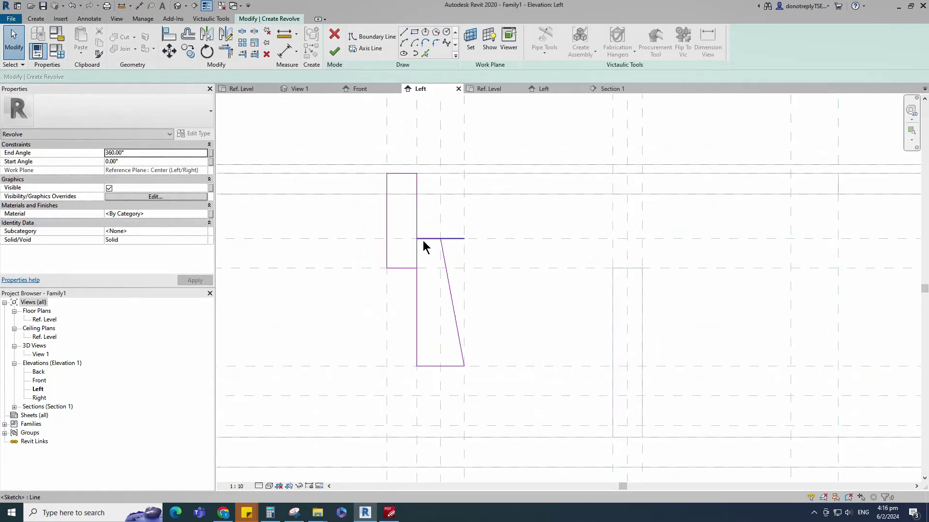
click(225, 50)
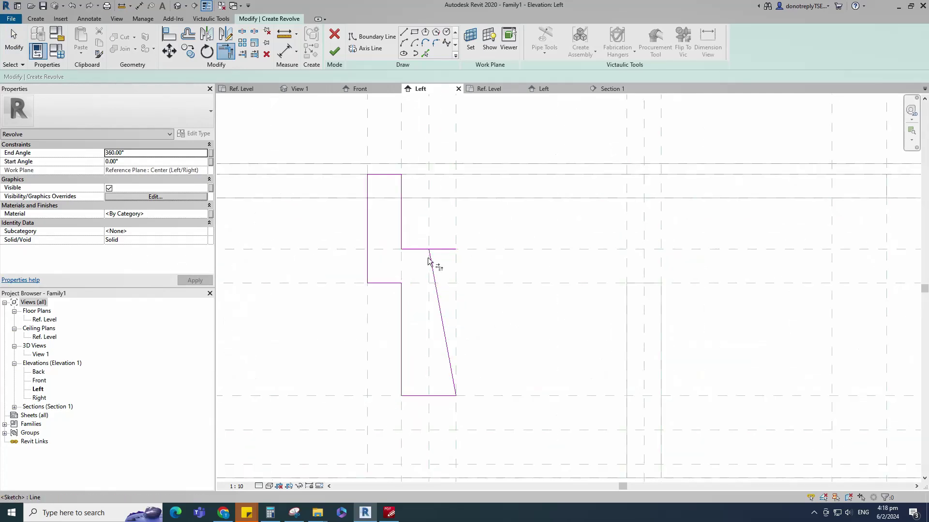
key(Escape)
scroll(459, 277, down, 3)
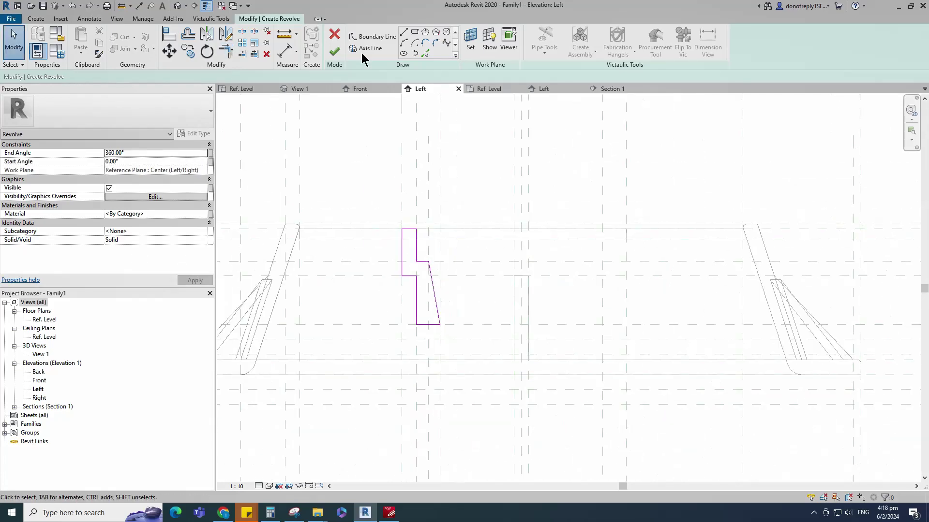
Set the Center (Front/Back) reference plane as the revolve's axis line and finish the 360° revolve.
click(365, 50)
click(415, 33)
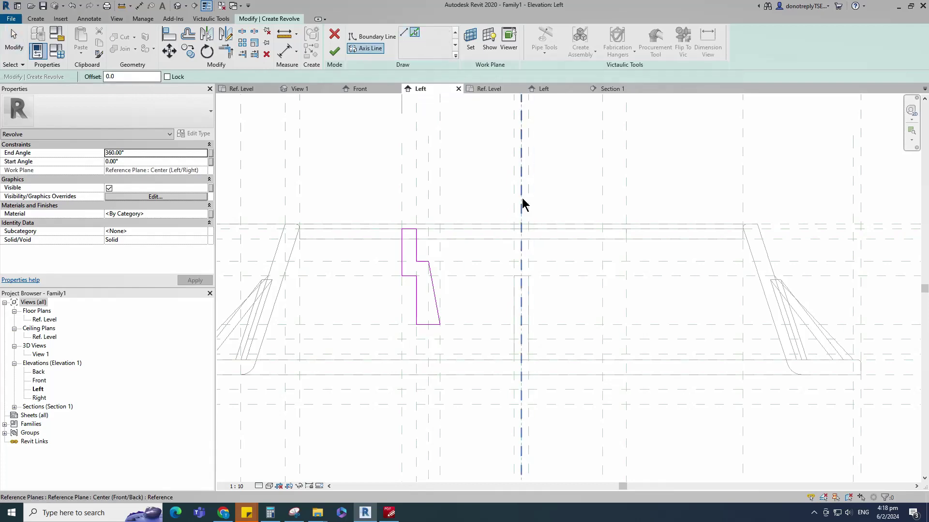
click(522, 200)
click(541, 273)
scroll(542, 275, down, 2)
click(334, 51)
click(554, 419)
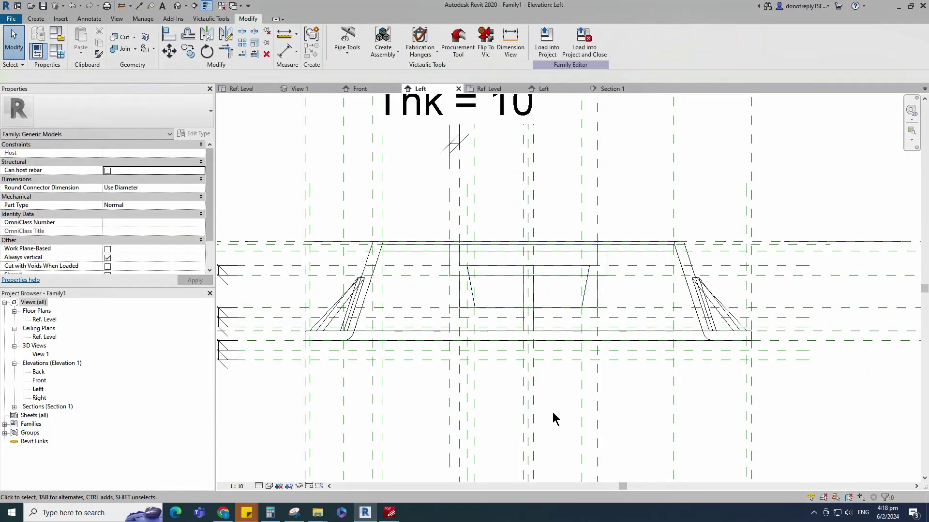
Set the Left elevation's detail level to Fine and its visual style to Shaded.
click(473, 296)
click(504, 379)
click(259, 487)
click(272, 476)
click(269, 486)
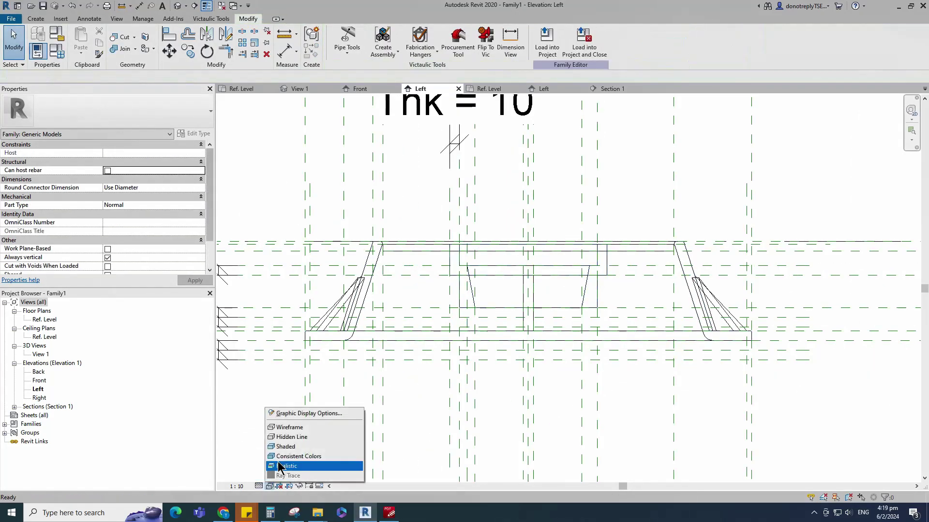
click(285, 446)
Join the revolved ring to the square base body in the 3D view View 1.
double_click(44, 356)
scroll(452, 359, down, 2)
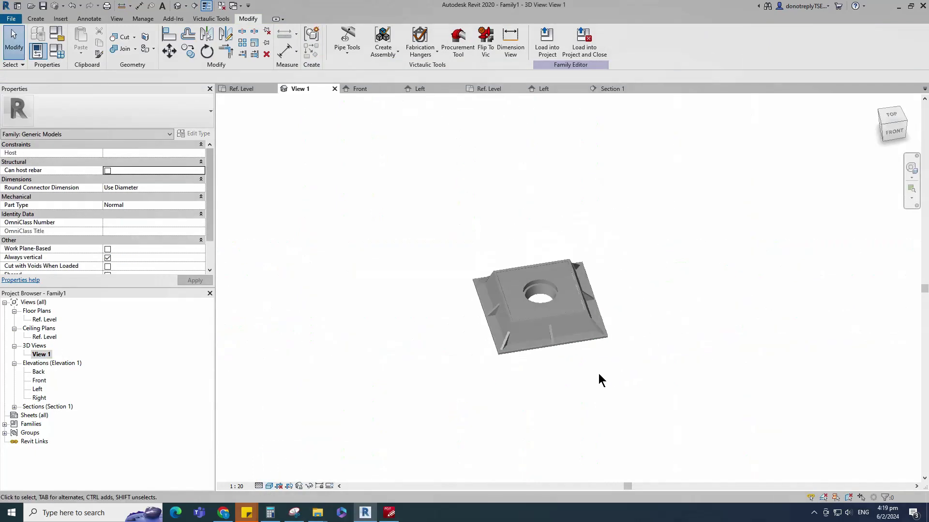
shift+middle_drag(600, 374, 538, 312)
scroll(536, 311, up, 4)
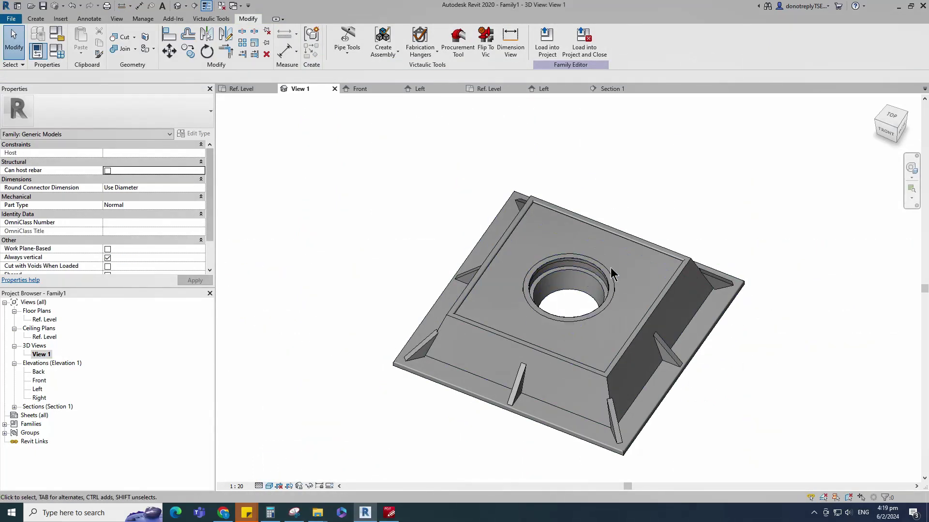
click(121, 49)
click(623, 328)
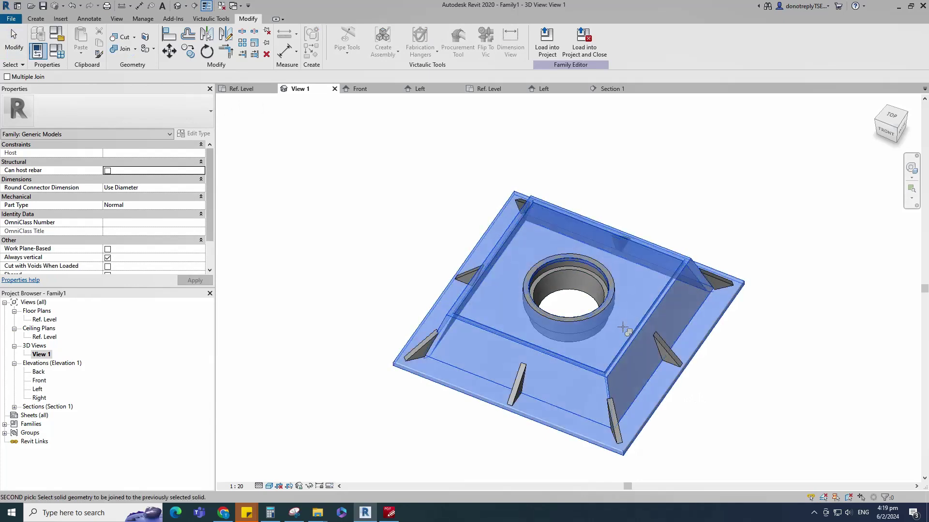
click(623, 329)
key(Escape)
key(Escape)
Return to the Left elevation and set its visual style to Wireframe.
shift+middle_drag(713, 358, 430, 375)
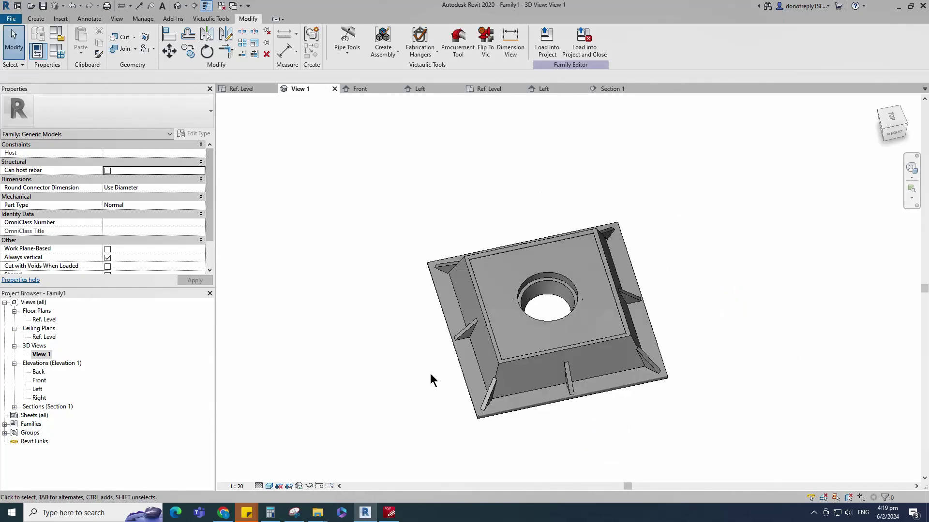
double_click(43, 390)
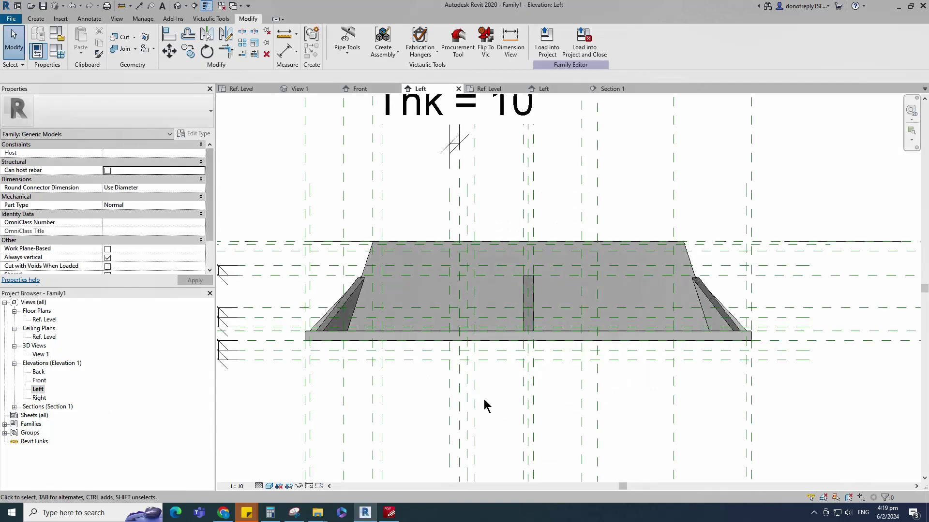
click(269, 486)
click(283, 427)
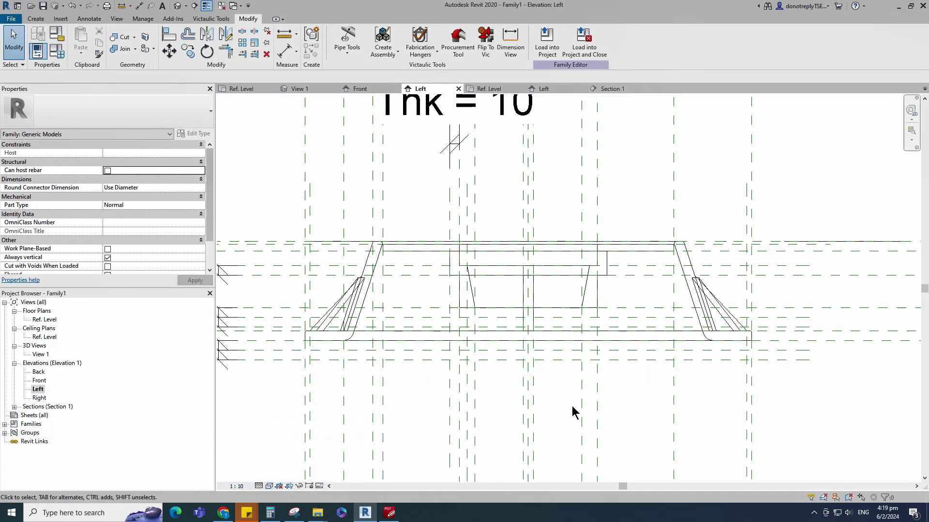
Draw two vertical reference planes offset 10 outward from the planes at both edges of the central rib.
scroll(508, 351, down, 2)
key(r)
key(p)
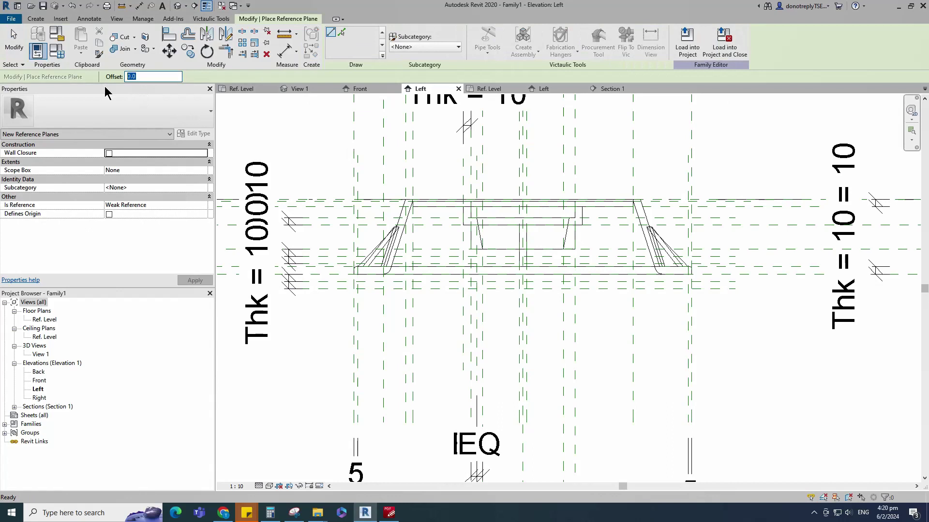
text(10)
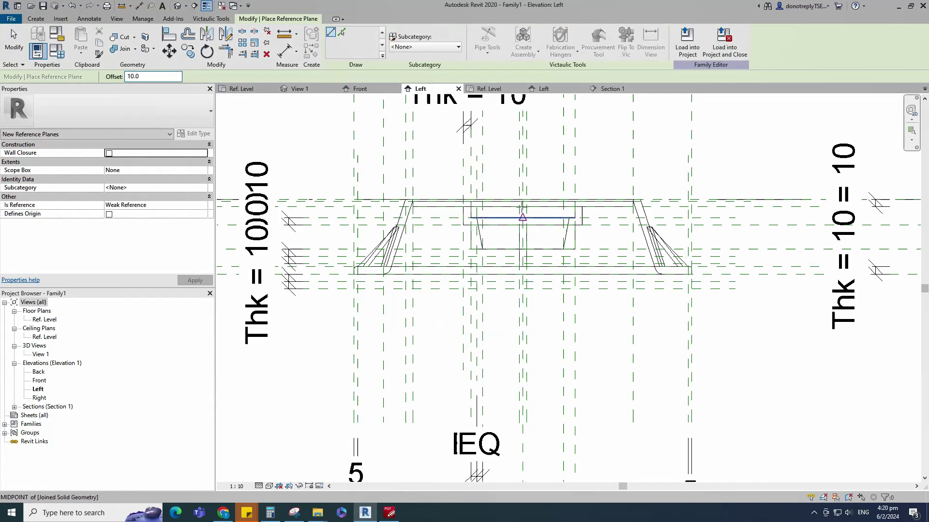
click(522, 217)
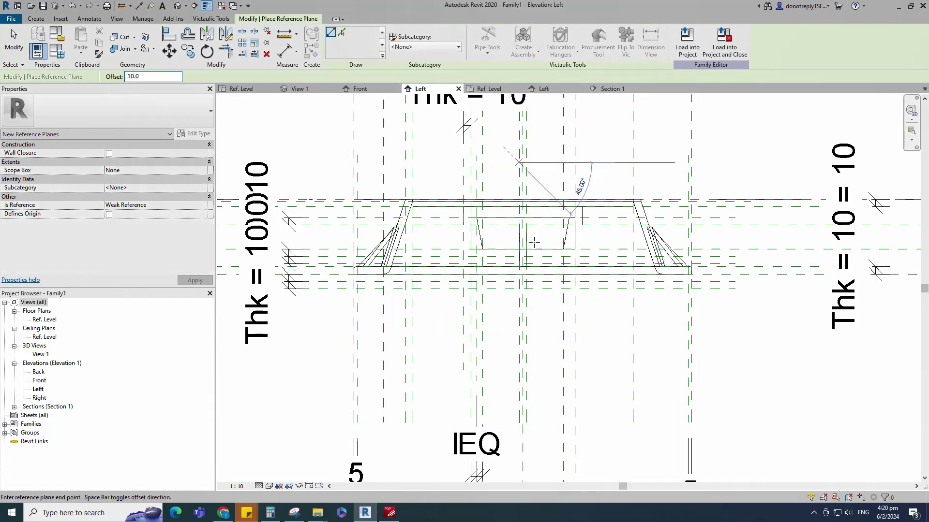
click(516, 355)
click(526, 354)
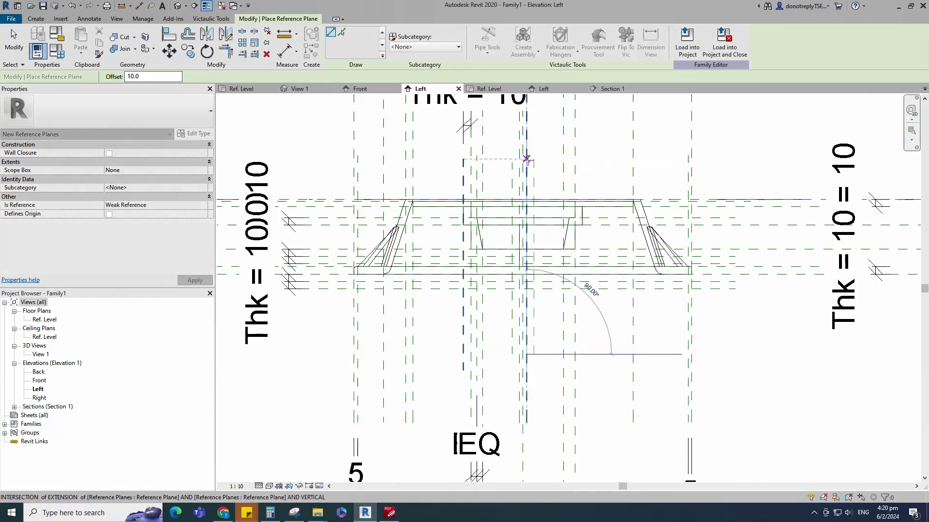
click(526, 160)
key(Escape)
Dimension the two new reference planes from the centre plane and make the spacing equal.
scroll(521, 313, up, 1)
click(285, 52)
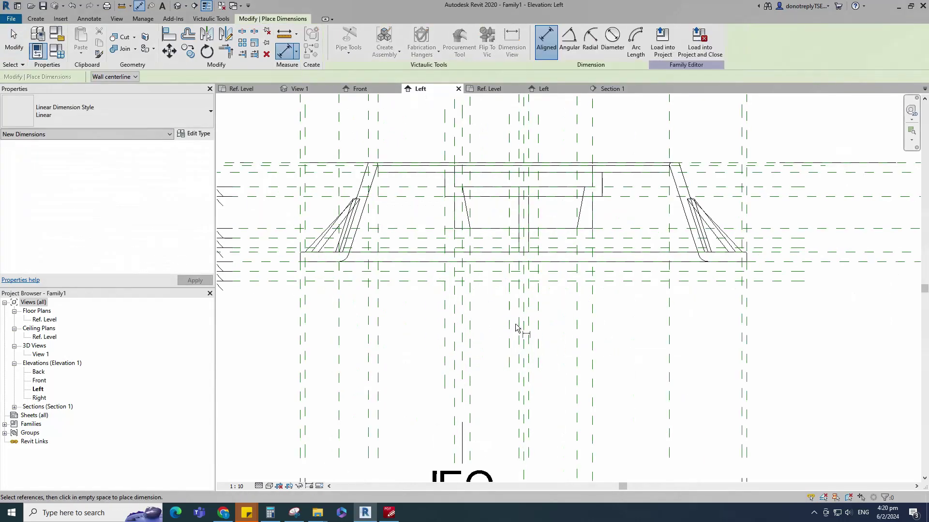
scroll(532, 350, down, 3)
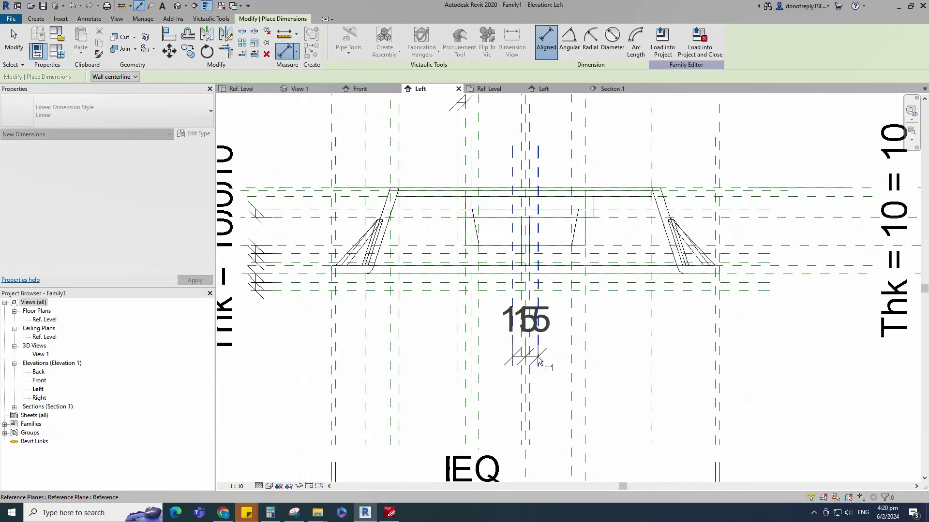
scroll(571, 331, up, 5)
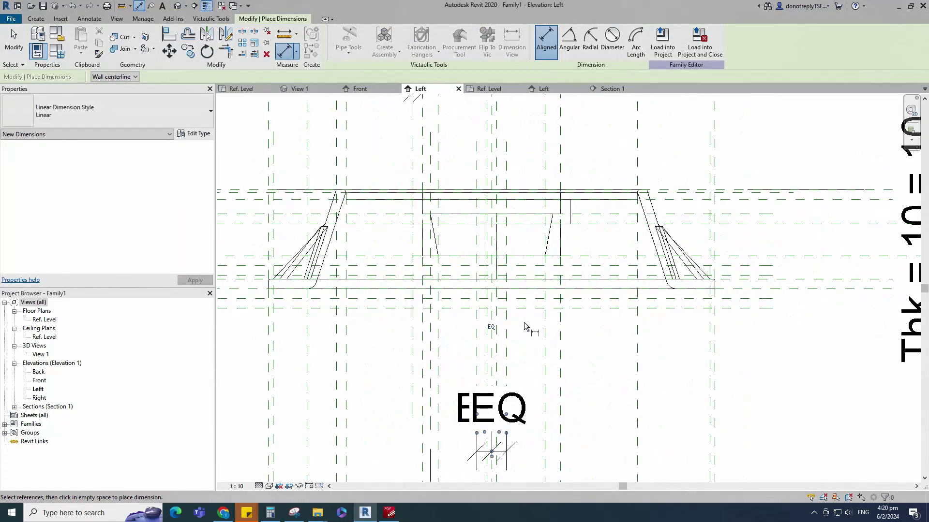
key(Escape)
Add a vertical reference plane offset 20 outward from each of the two equally spaced planes.
scroll(522, 325, down, 1)
click(481, 352)
click(311, 50)
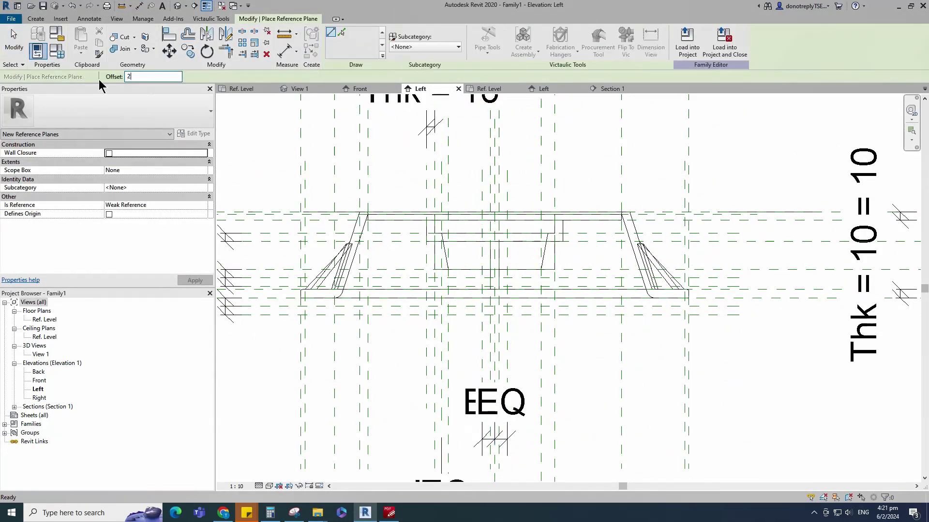
scroll(484, 355, up, 1)
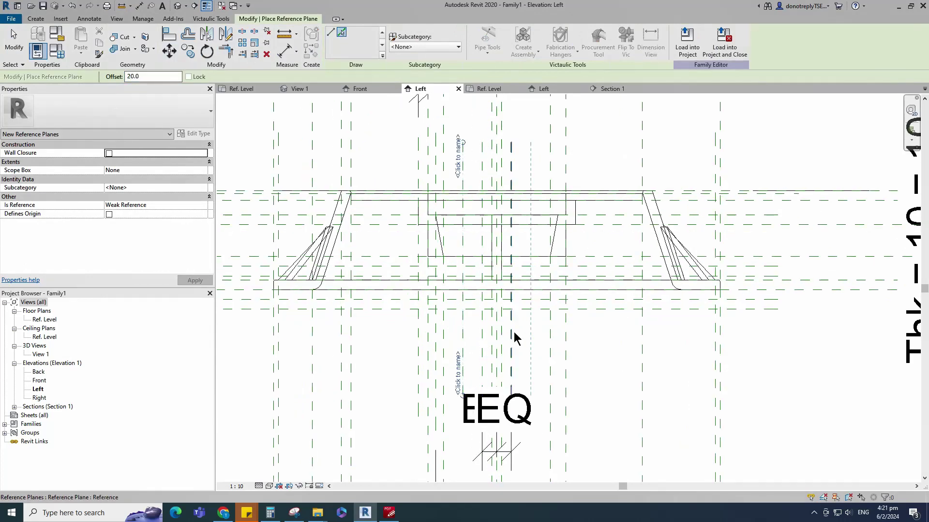
Add an equality dimension across the three planes left of centre and move the overlapping Thk = 10 dimension higher.
click(284, 50)
scroll(465, 350, down, 3)
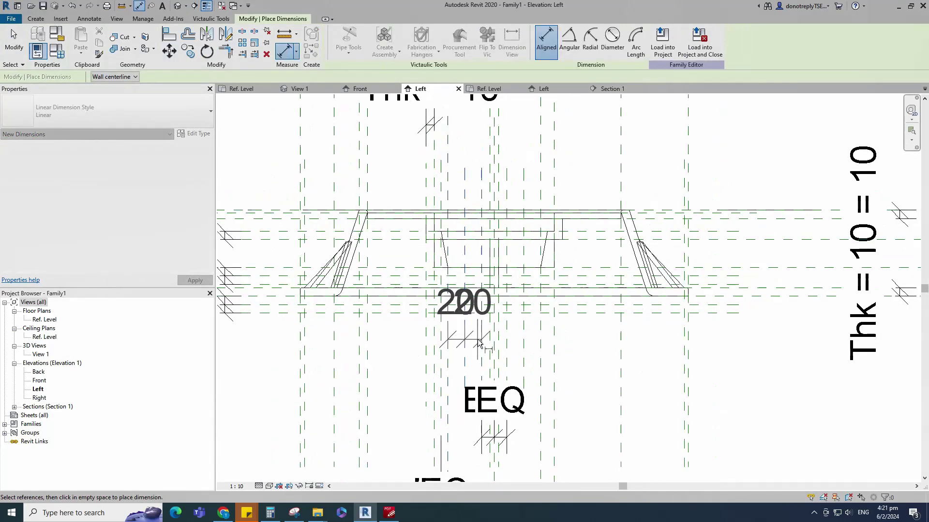
scroll(505, 235, up, 1)
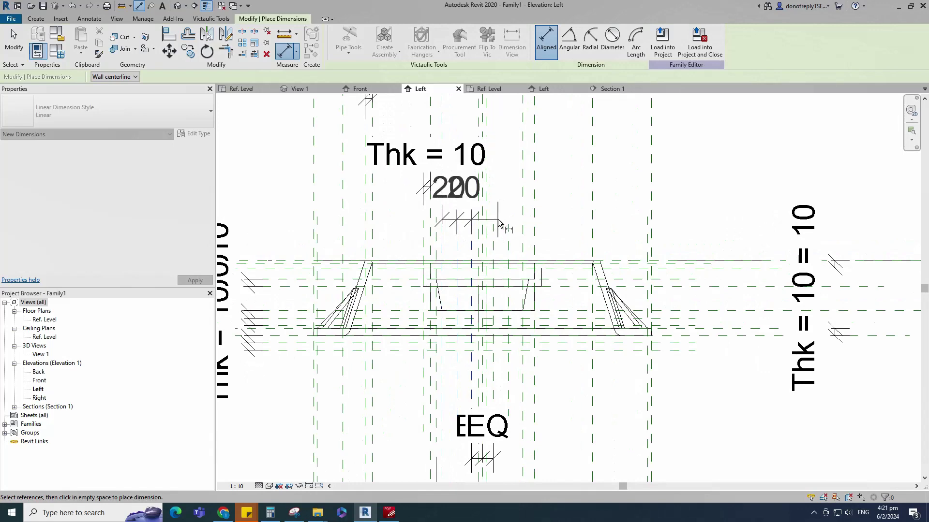
scroll(500, 224, down, 1)
key(Escape)
key(Escape)
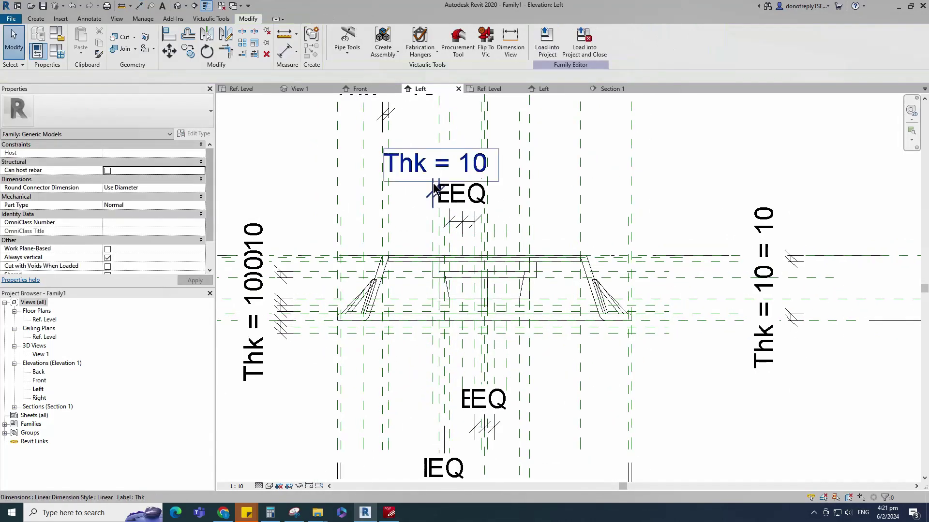
drag(435, 189, 434, 127)
key(Escape)
Add a matching equality dimension across the three reference planes right of centre.
key(d)
key(i)
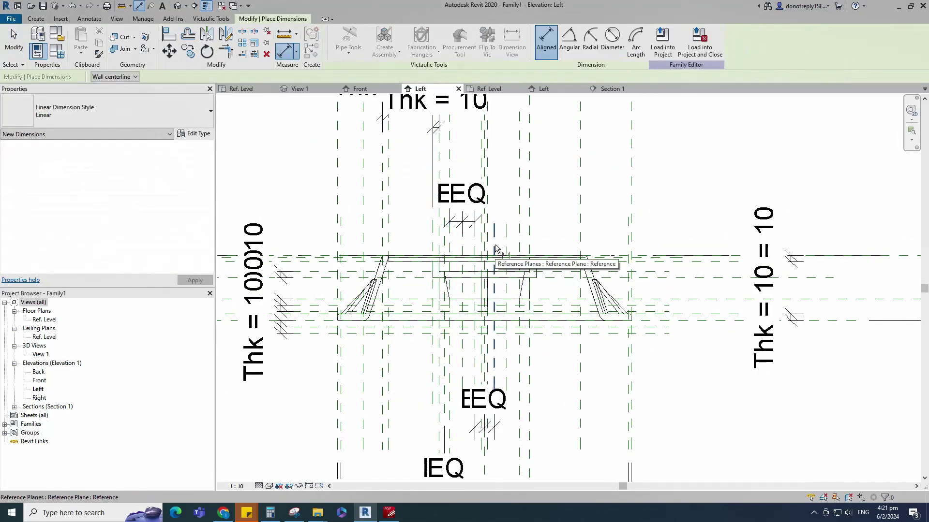
click(495, 246)
click(507, 246)
click(520, 244)
click(511, 222)
click(506, 141)
key(Escape)
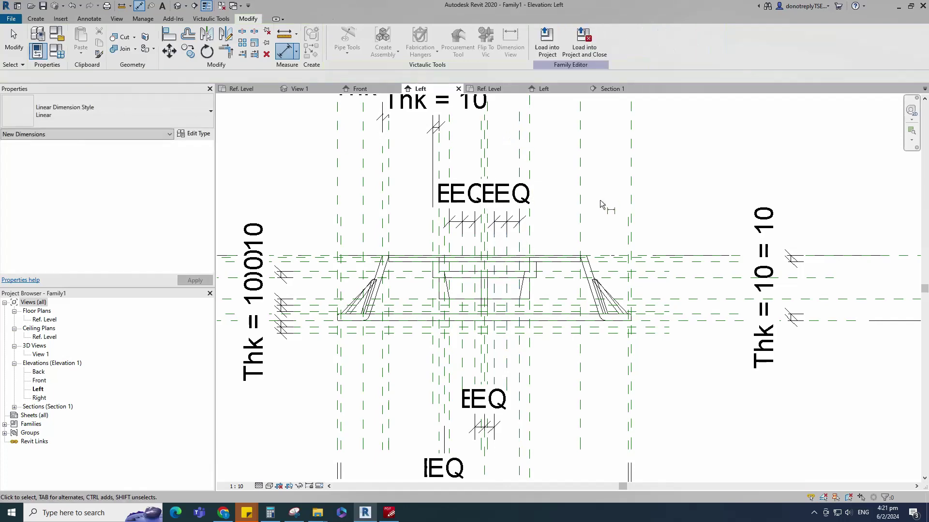
Start a new revolve and sketch a boundary rectangle about 71 by 22 from the opening's upper left corner to the centre plane.
scroll(502, 329, up, 2)
click(37, 19)
click(132, 48)
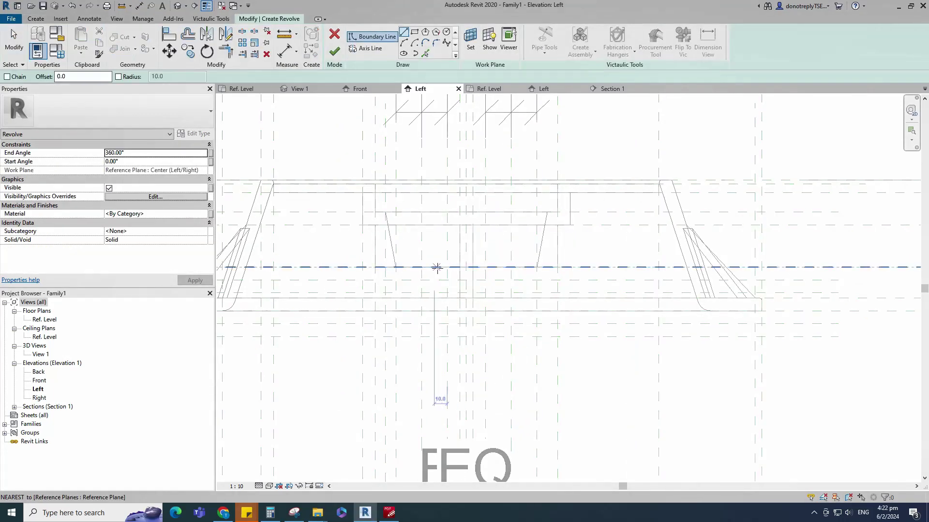
scroll(416, 261, up, 1)
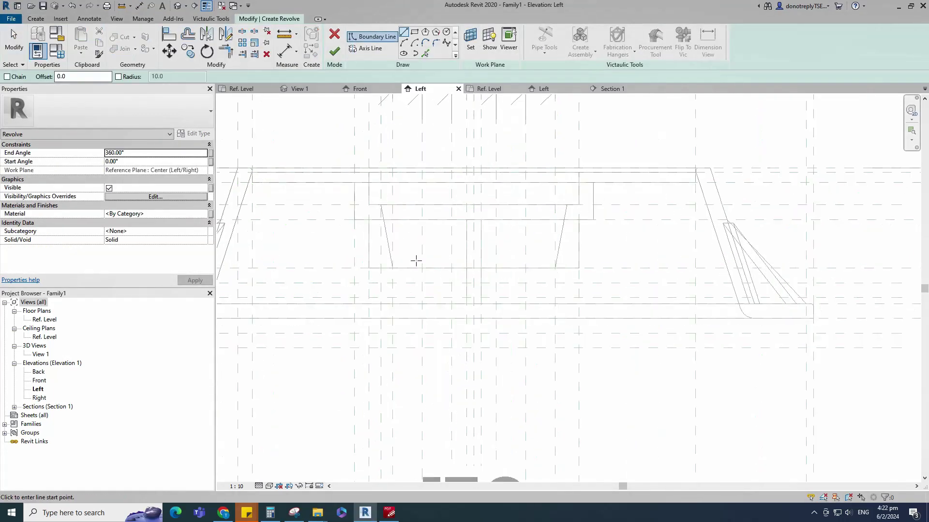
click(415, 32)
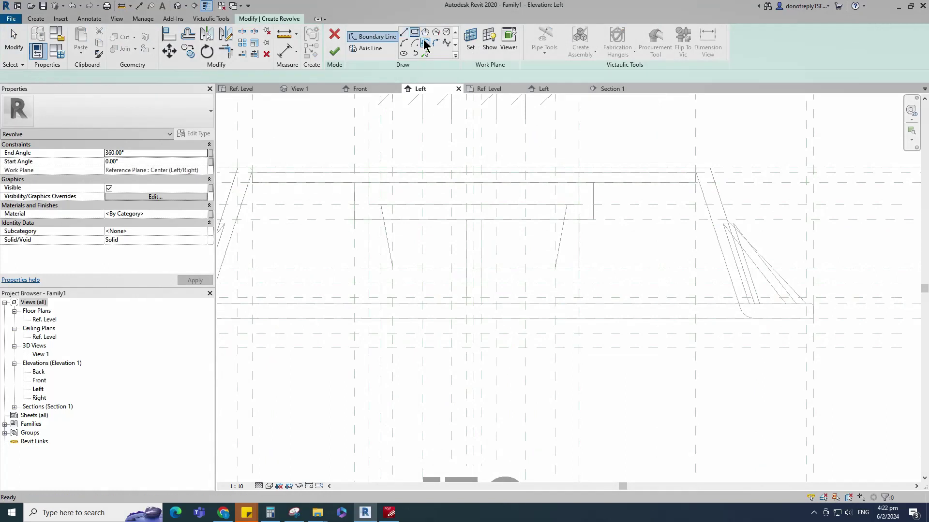
click(369, 173)
click(474, 204)
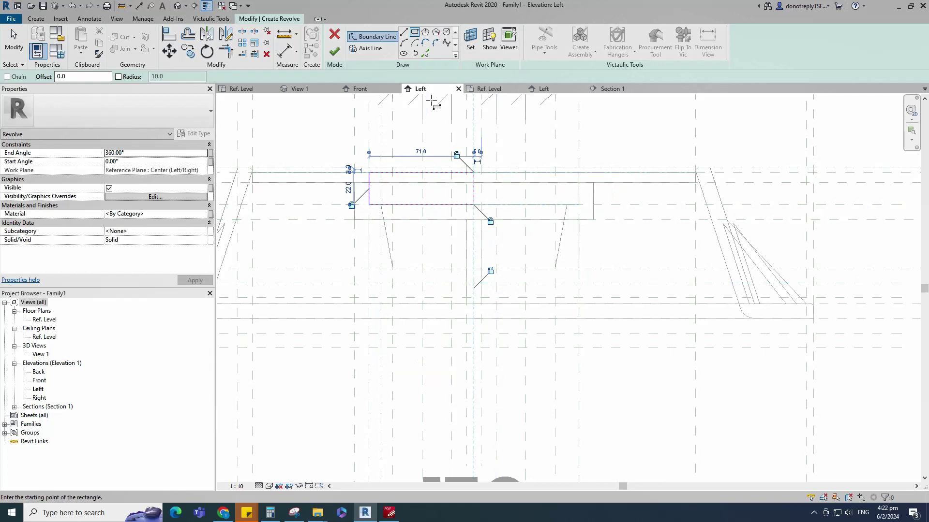
Draw a slanted boundary line about 43.7 long down the left tapered edge of the opening.
click(404, 32)
click(381, 205)
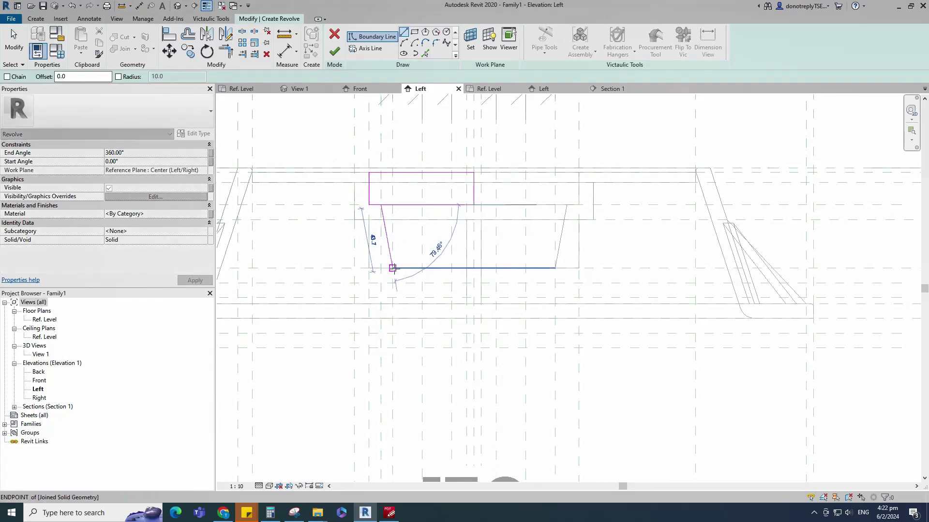
click(392, 268)
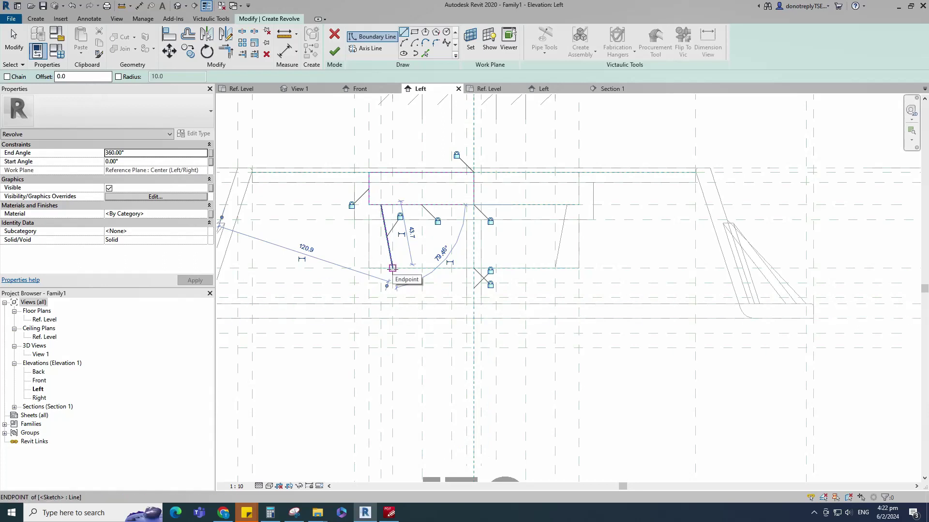
Draw two stair-like boundary steps, each about 10 down and 20 across, from the tapered line's lower end along the reference planes.
click(392, 268)
scroll(417, 314, up, 1)
click(389, 278)
click(406, 251)
click(389, 278)
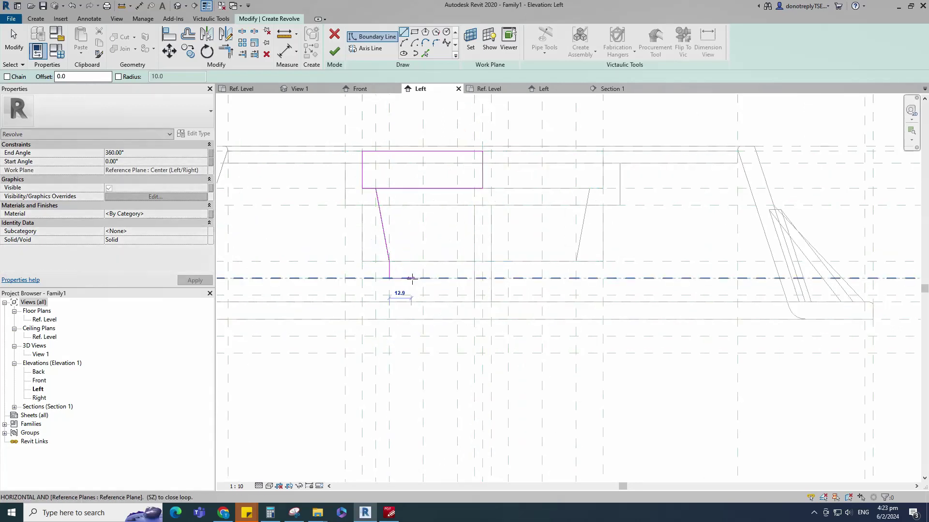
click(423, 278)
click(423, 279)
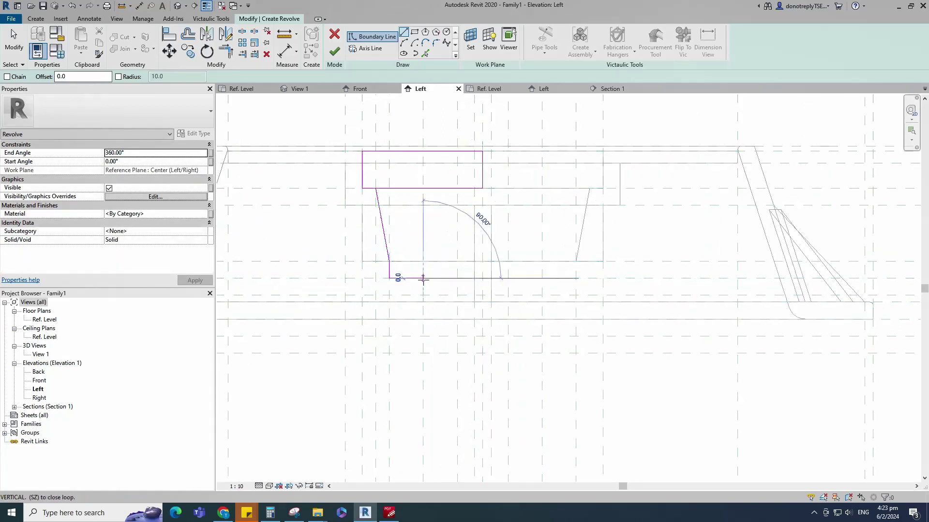
click(423, 295)
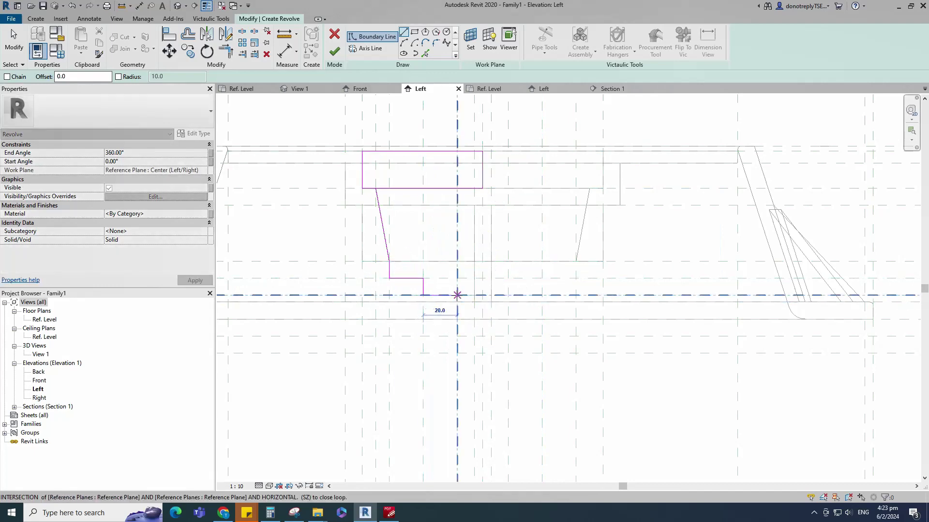
click(457, 295)
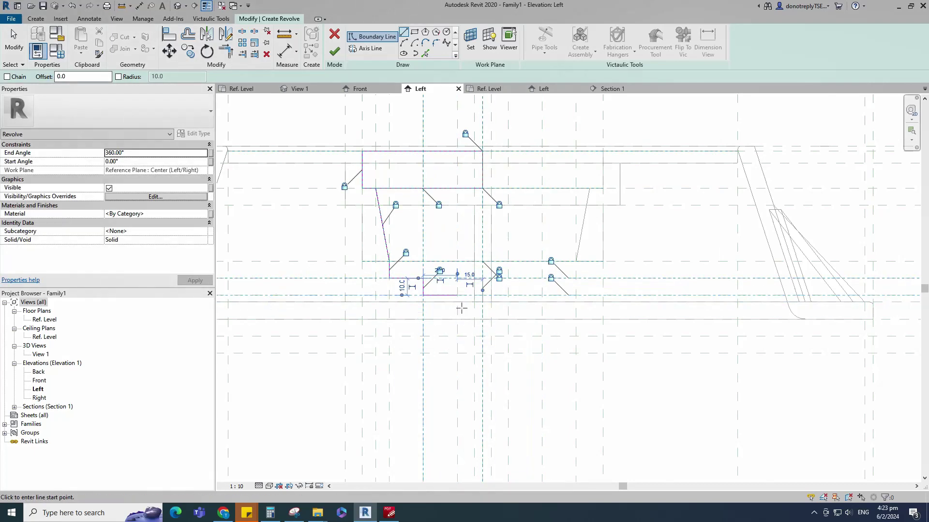
Add a 34 vertical and a 15 horizontal boundary line for the stem, and trim the profile closed along the centre plane.
click(457, 353)
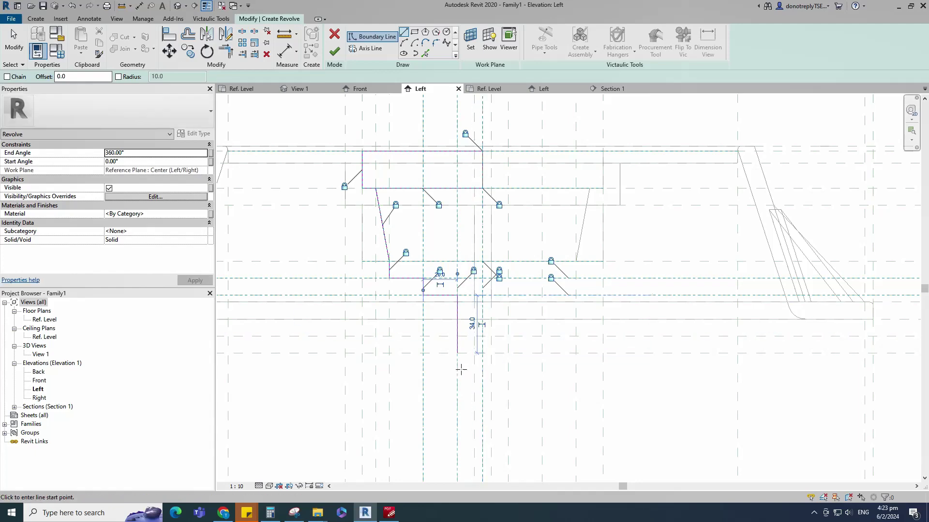
click(482, 353)
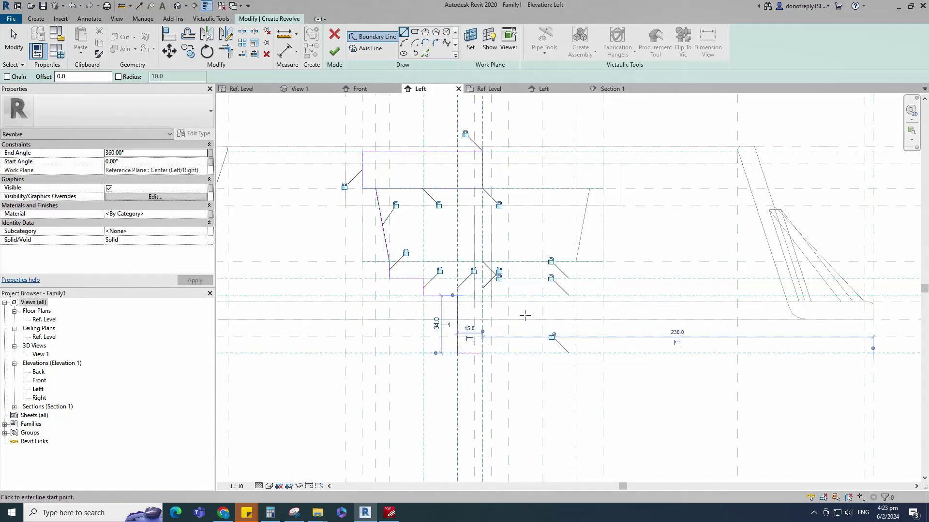
key(t)
key(r)
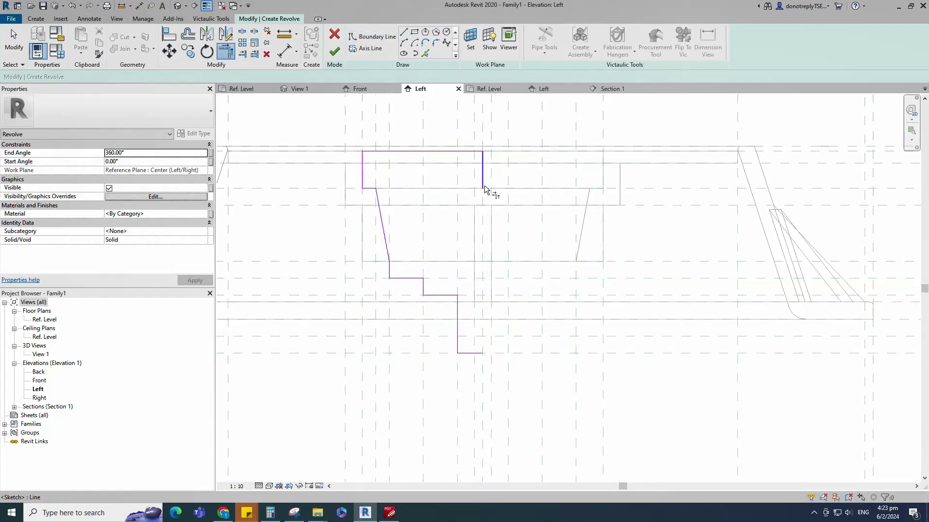
scroll(484, 317, down, 3)
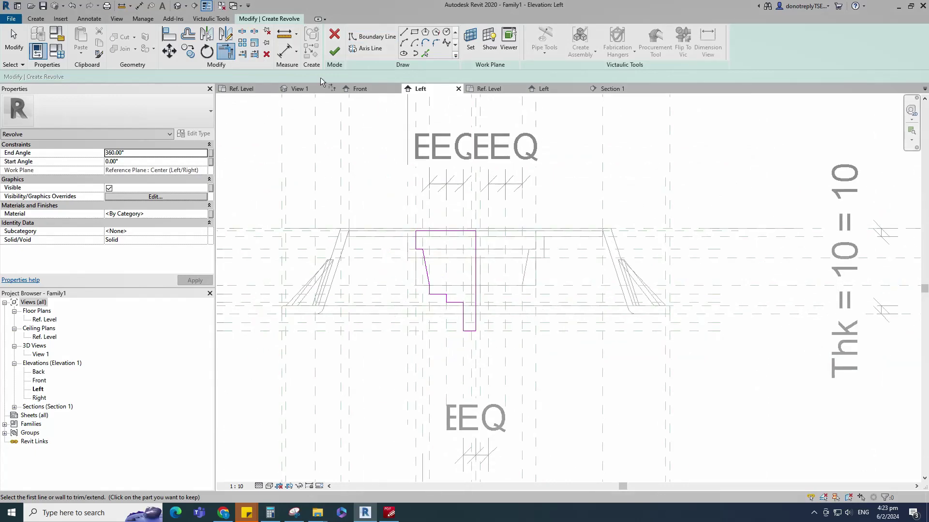
Define the revolve axis along the vertical centre plane and finish the 360° revolve.
click(367, 48)
click(486, 293)
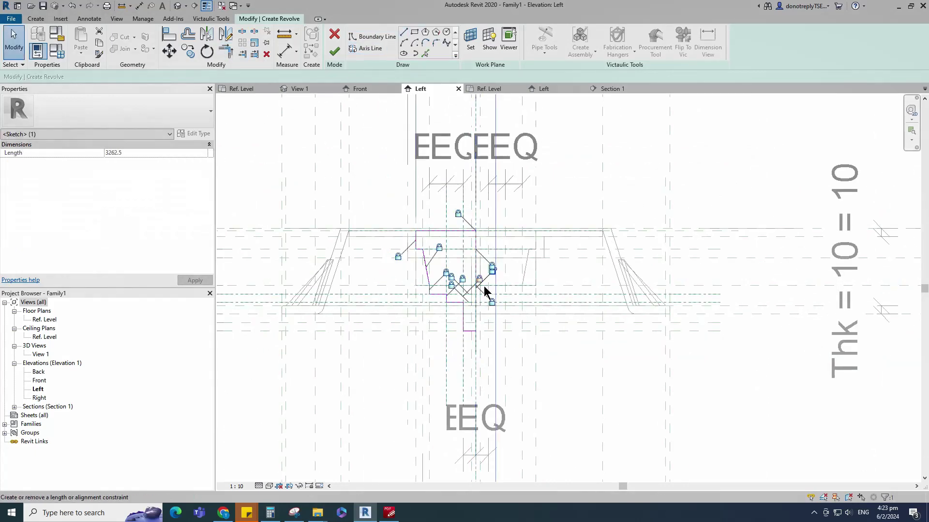
click(335, 51)
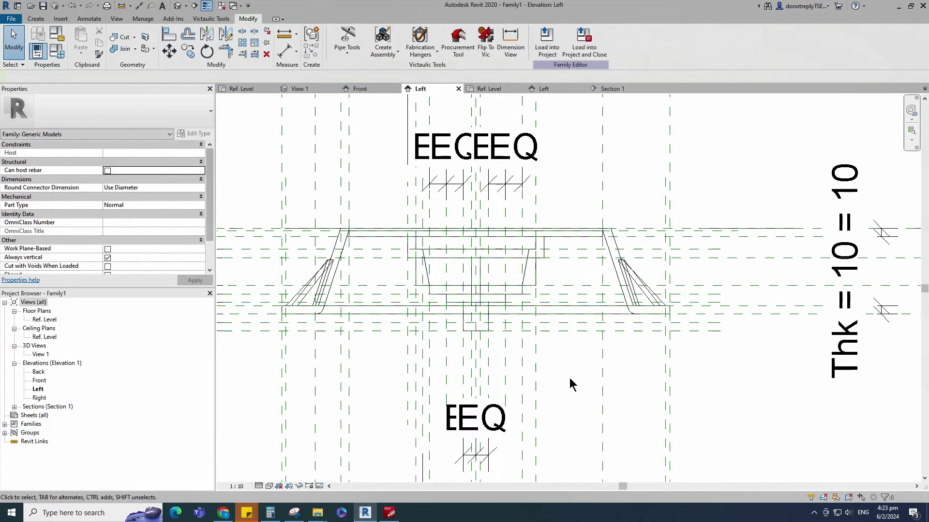
Select the new revolved inner part in 3D View 1 and associate its material with a family parameter.
double_click(43, 355)
shift+middle_drag(594, 385, 592, 184)
click(547, 337)
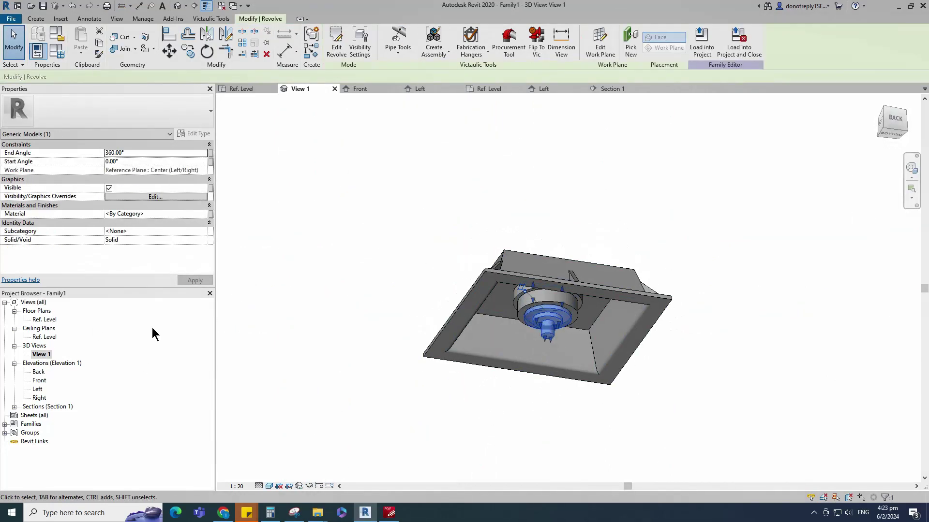
click(211, 214)
click(345, 249)
click(422, 362)
click(453, 411)
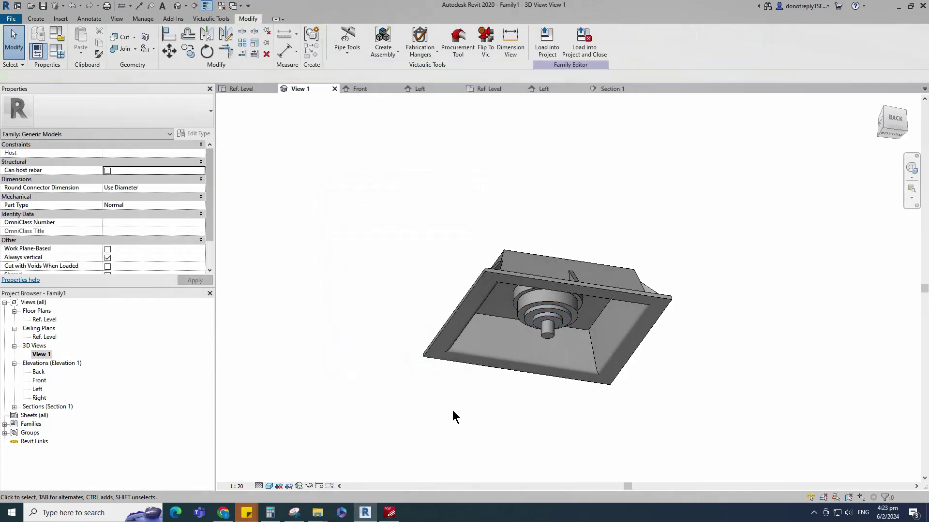
Close the inactive views and save the family as Manhole.
shift+middle_drag(716, 217, 323, 131)
scroll(580, 378, up, 2)
click(484, 325)
click(679, 418)
scroll(681, 419, down, 1)
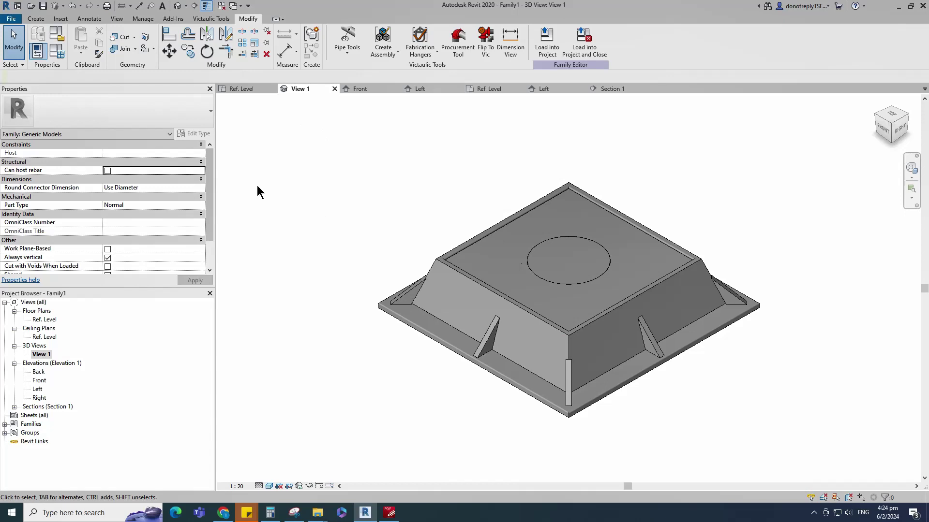
click(221, 6)
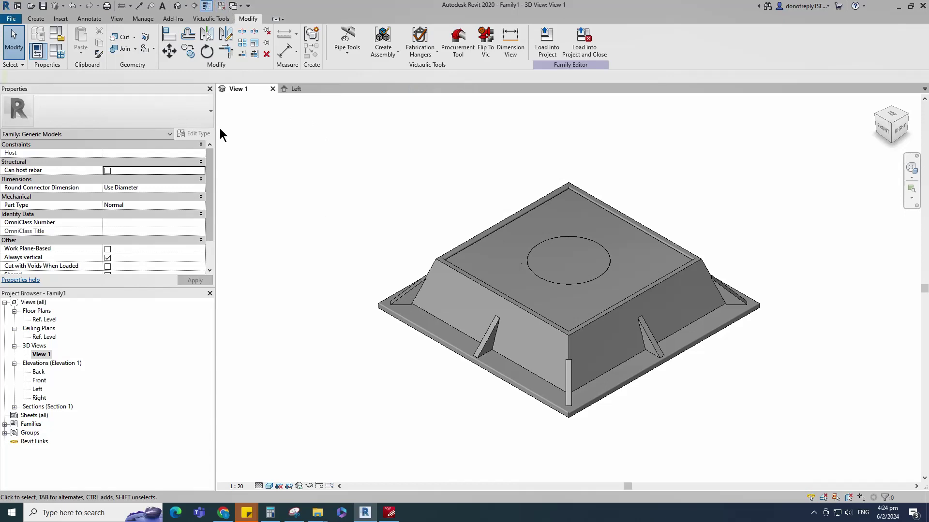
click(43, 9)
text(Manhole)
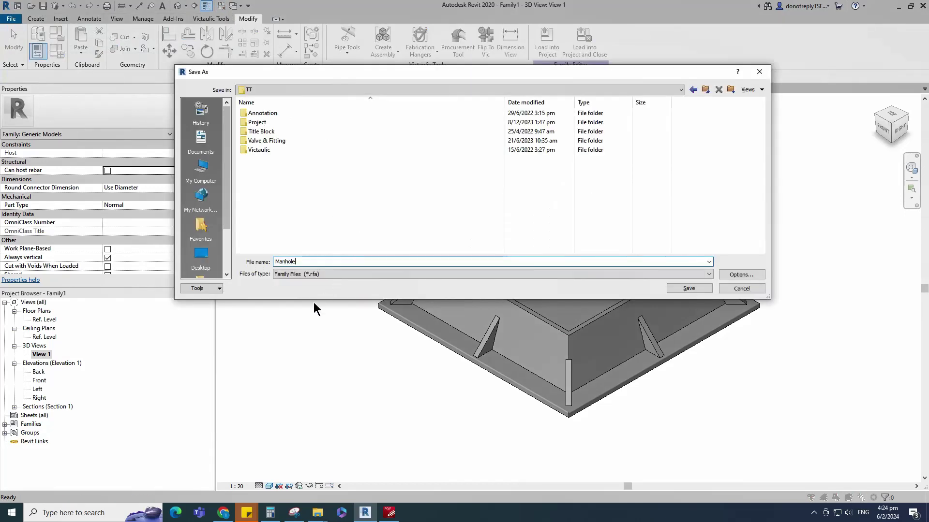
click(688, 288)
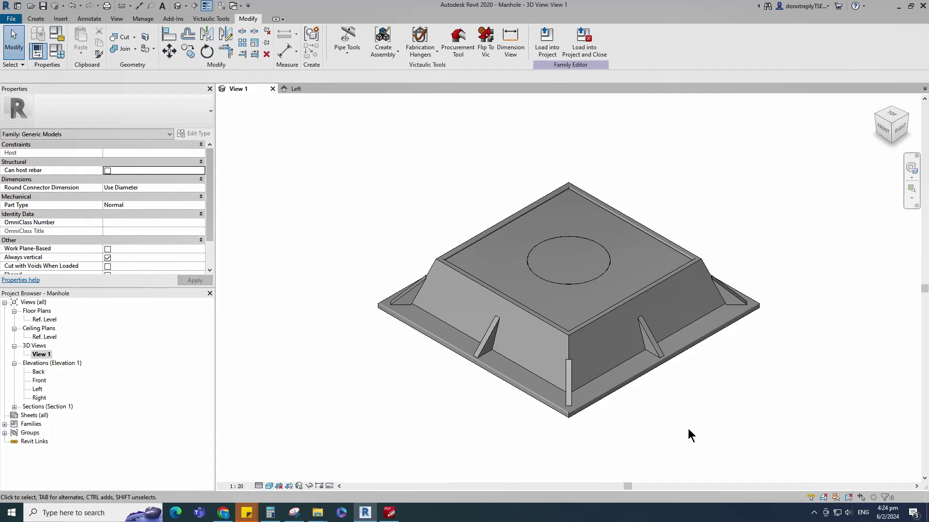
Create a new family from the Metric Generic Model template.
click(12, 19)
mouse_move(34, 56)
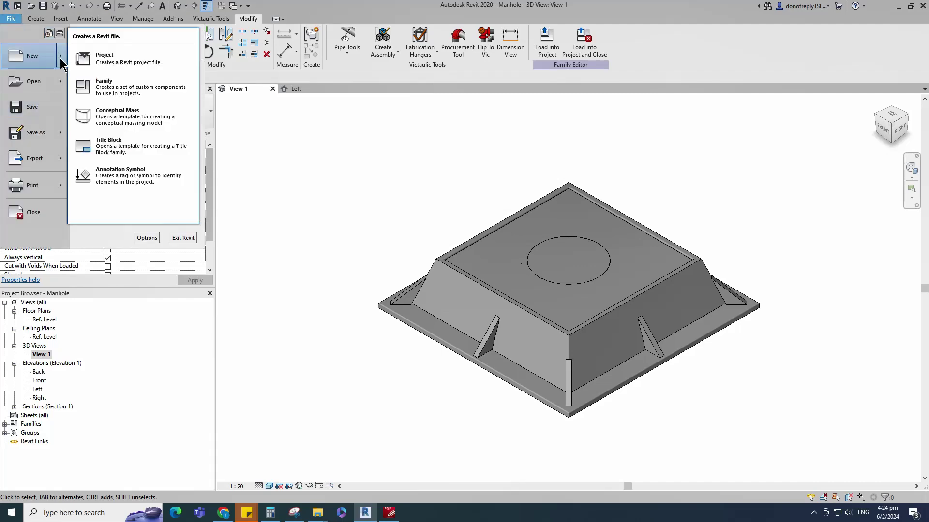
click(113, 106)
scroll(292, 250, down, 8)
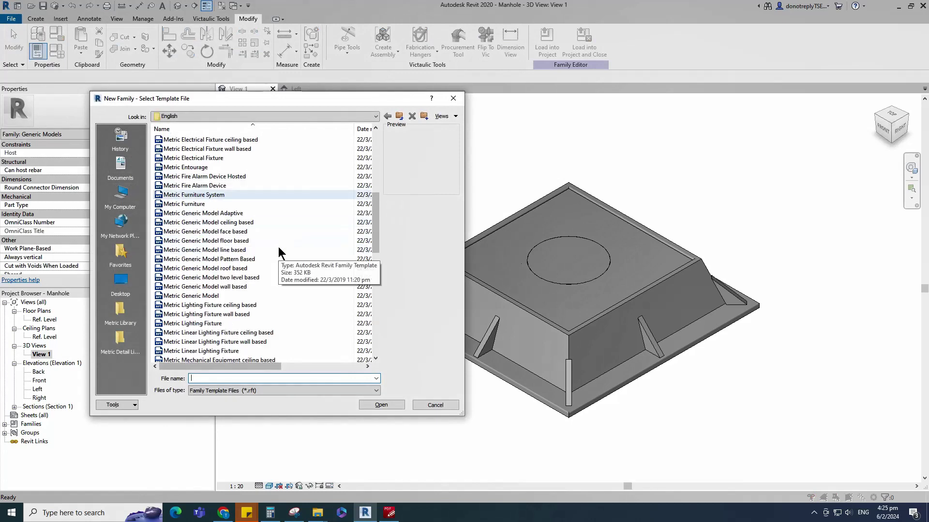
click(222, 294)
click(380, 405)
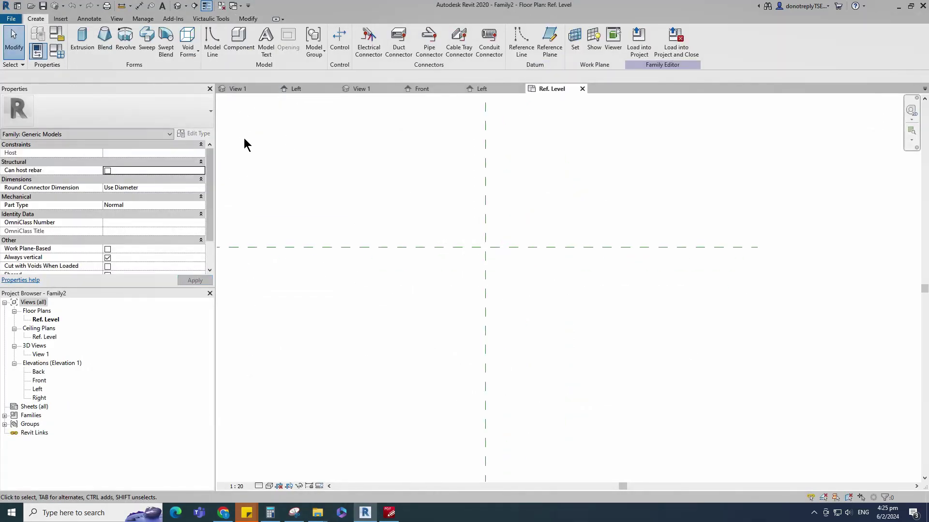
Start an extrusion and sketch a rectangle about 150 by 145 around the intersection of the centre planes.
click(82, 38)
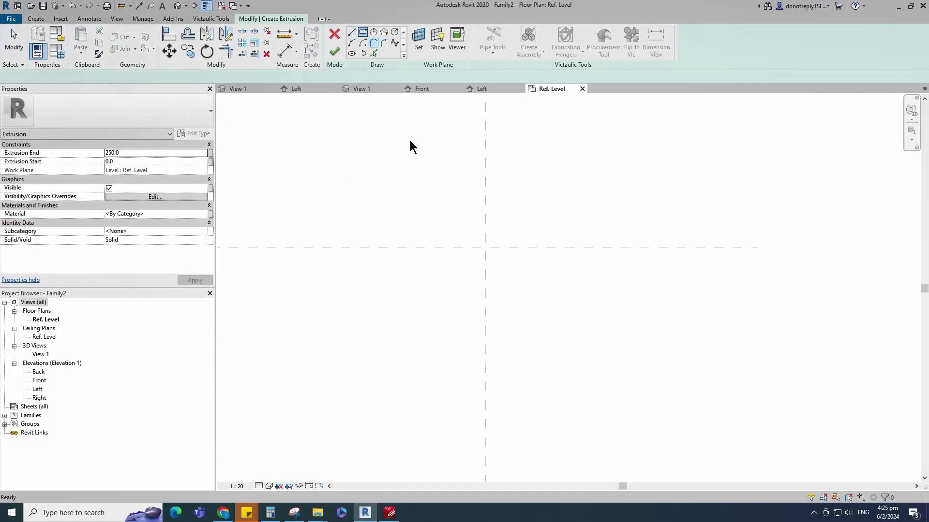
click(428, 167)
click(483, 220)
scroll(503, 317, down, 3)
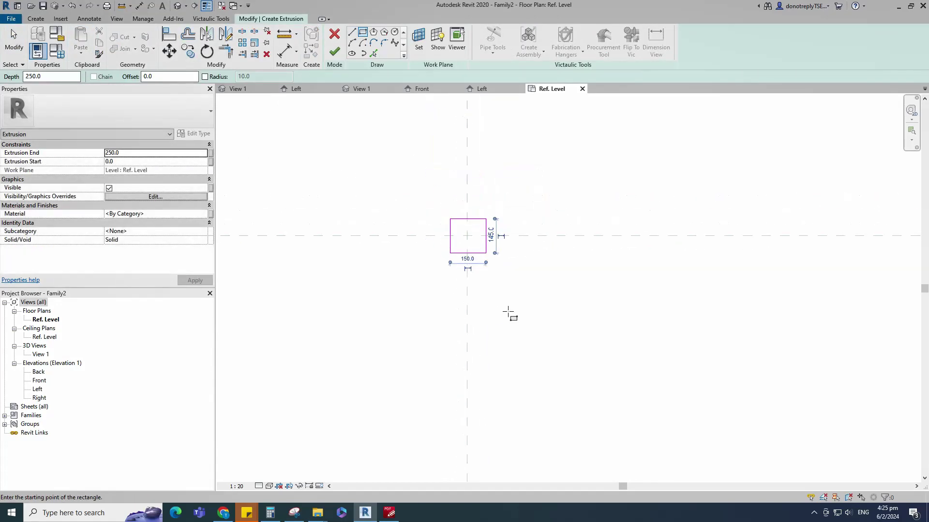
Place an aligned dimension string from the rectangle's left edge through the vertical centre plane to its right edge.
key(Escape)
click(284, 50)
click(459, 245)
click(476, 245)
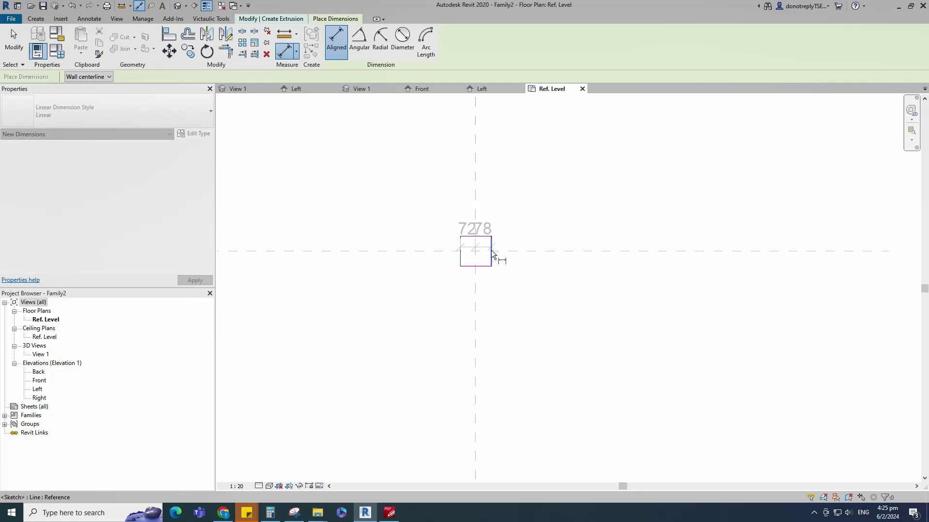
click(491, 250)
click(504, 182)
scroll(506, 190, up, 1)
middle_drag(507, 192, 503, 211)
scroll(503, 211, down, 1)
Set the distances from the vertical centre plane to the rectangle's right and left edges to 5 each.
key(Escape)
click(489, 263)
click(479, 192)
text(5)
key(Return)
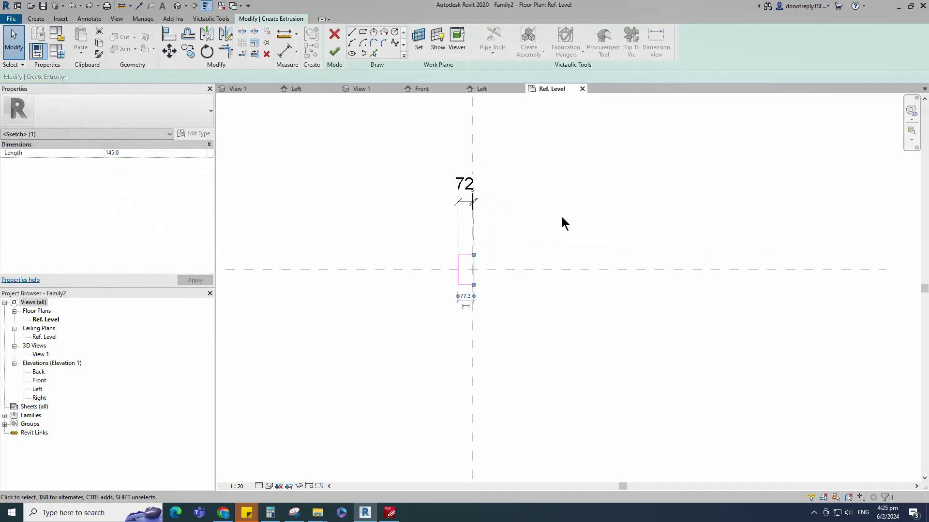
click(561, 217)
scroll(486, 262, up, 2)
double_click(465, 158)
text(5)
key(Return)
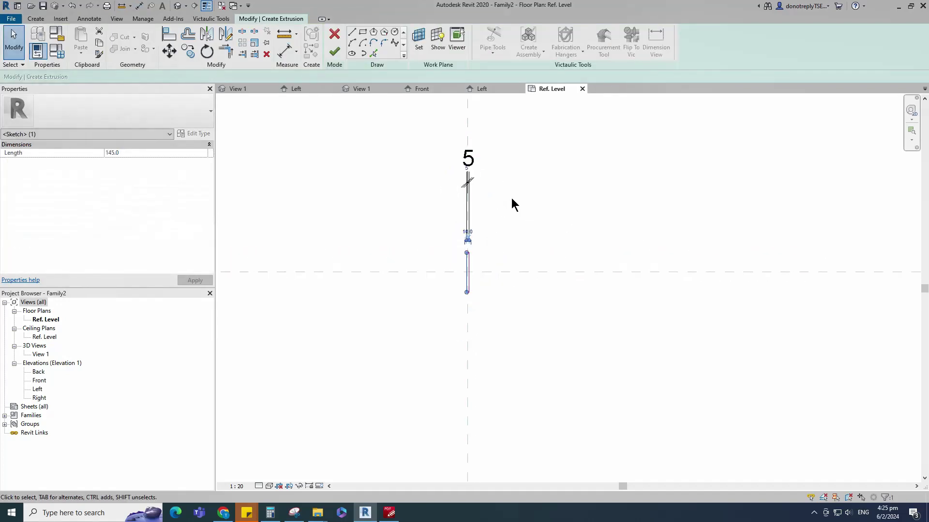
click(486, 200)
click(468, 180)
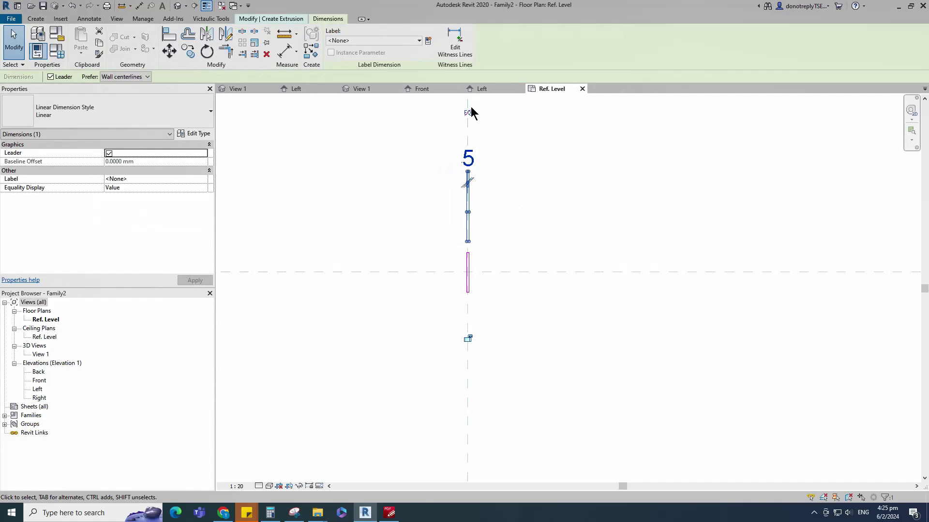
click(285, 49)
scroll(460, 267, up, 3)
scroll(454, 260, up, 2)
click(451, 255)
scroll(453, 271, down, 3)
click(449, 340)
scroll(451, 343, up, 1)
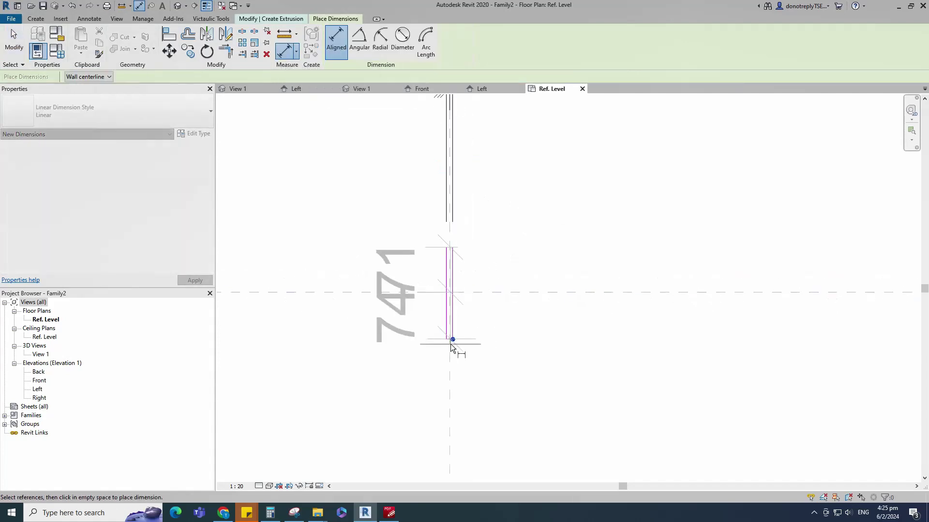
key(Escape)
Place an aligned dimension string across the rectangle's top edge, the horizontal centre plane and its bottom edge.
click(477, 301)
scroll(459, 257, up, 1)
click(445, 253)
click(446, 392)
scroll(384, 351, down, 2)
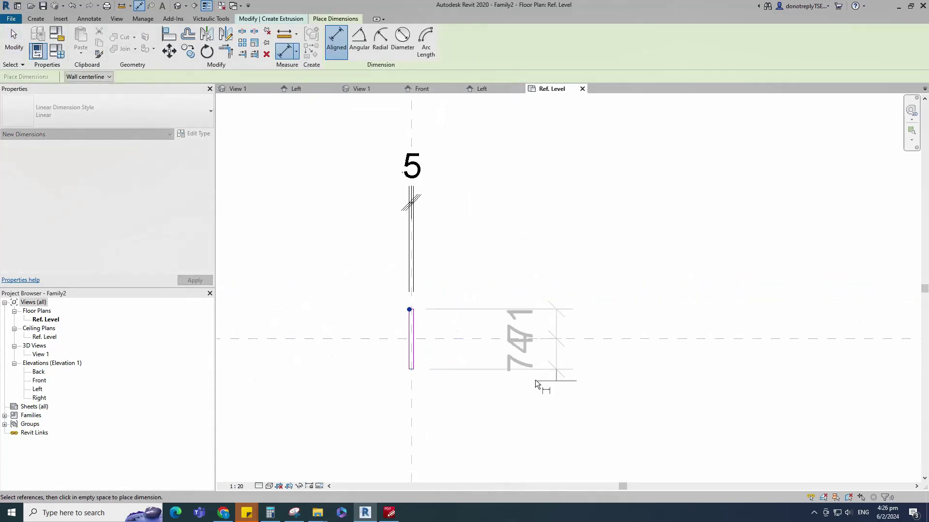
click(533, 378)
key(Escape)
Set the distances from the horizontal centre plane to the rectangle's bottom and top edges to 5 each.
scroll(414, 377, up, 2)
click(411, 367)
text(5)
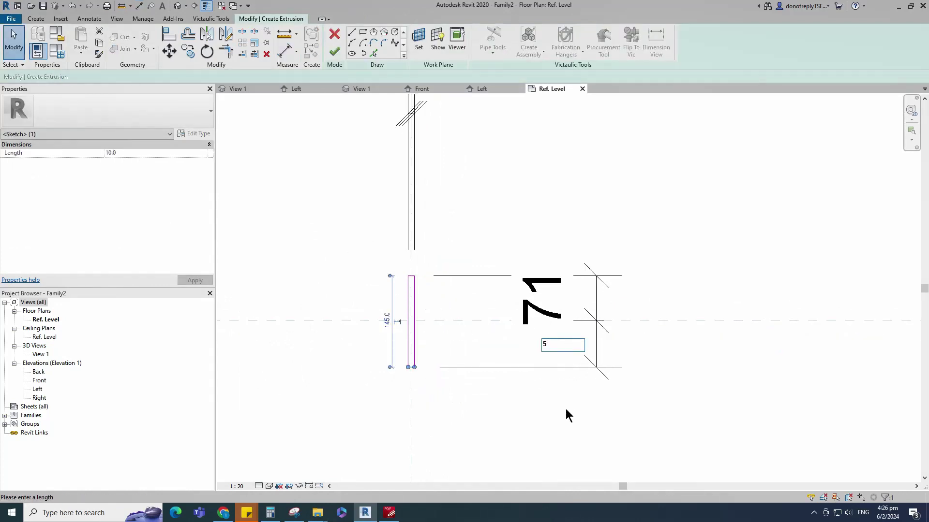
key(Return)
scroll(380, 270, up, 2)
scroll(416, 305, down, 1)
click(438, 287)
click(638, 322)
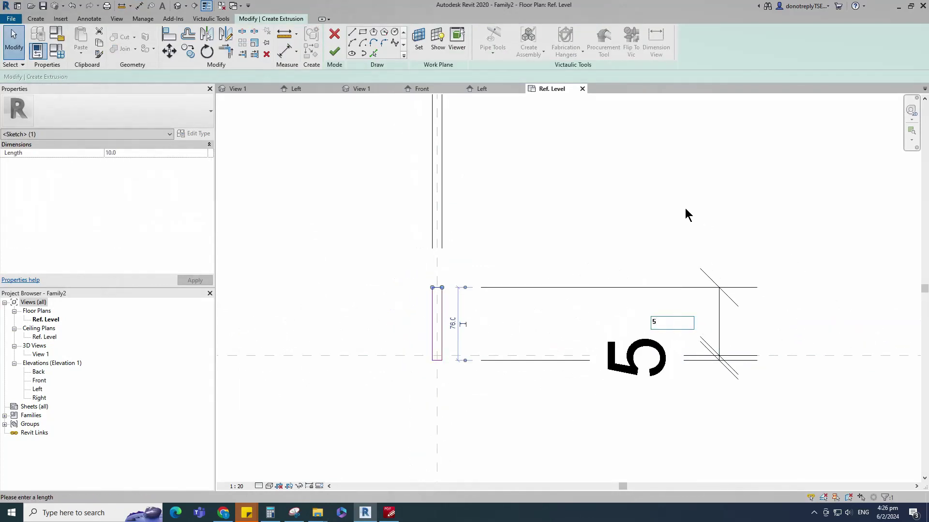
text(5)
key(Return)
Apply the equality constraint to both dimension strings to keep the square centred on the reference planes.
scroll(536, 363, down, 2)
click(584, 358)
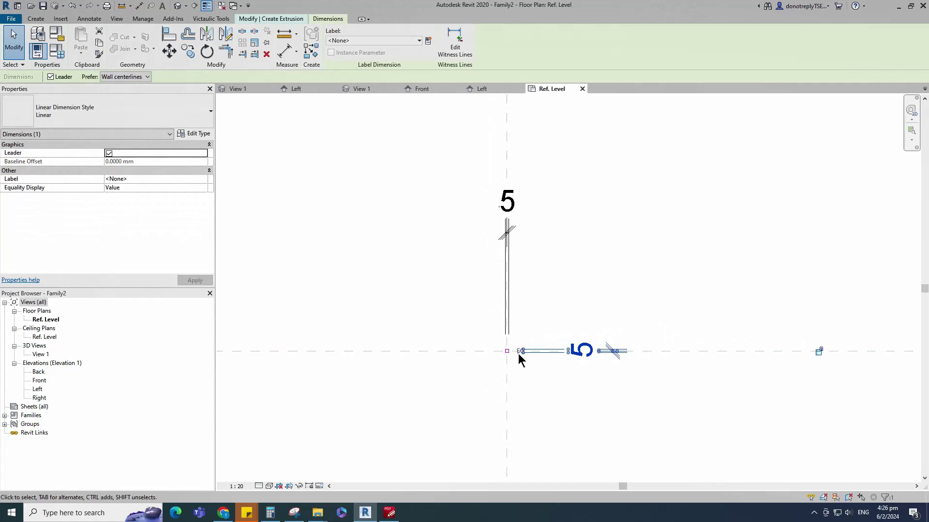
scroll(516, 353, up, 4)
click(543, 349)
scroll(532, 368, down, 3)
click(515, 317)
scroll(527, 310, down, 2)
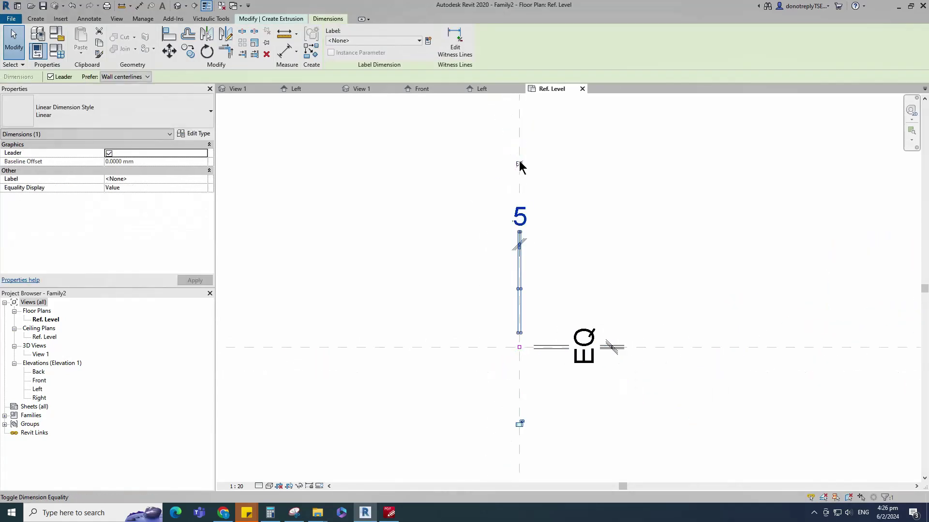
click(520, 165)
click(513, 362)
Set the floor plan view scale to 1:10.
scroll(583, 361, up, 4)
scroll(358, 259, down, 2)
scroll(423, 305, up, 7)
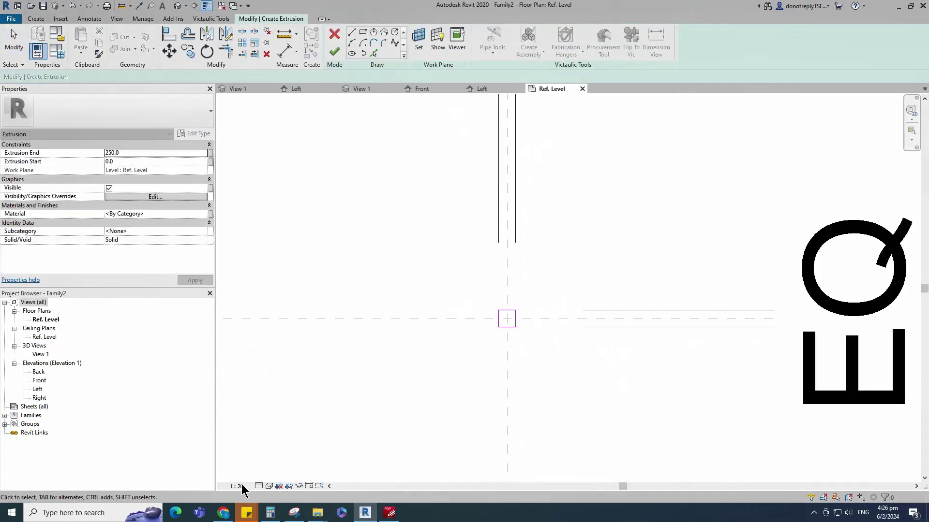
click(241, 486)
click(253, 381)
scroll(449, 393, down, 5)
Add overall aligned dimensions for the square's width and height.
click(284, 51)
scroll(467, 371, up, 2)
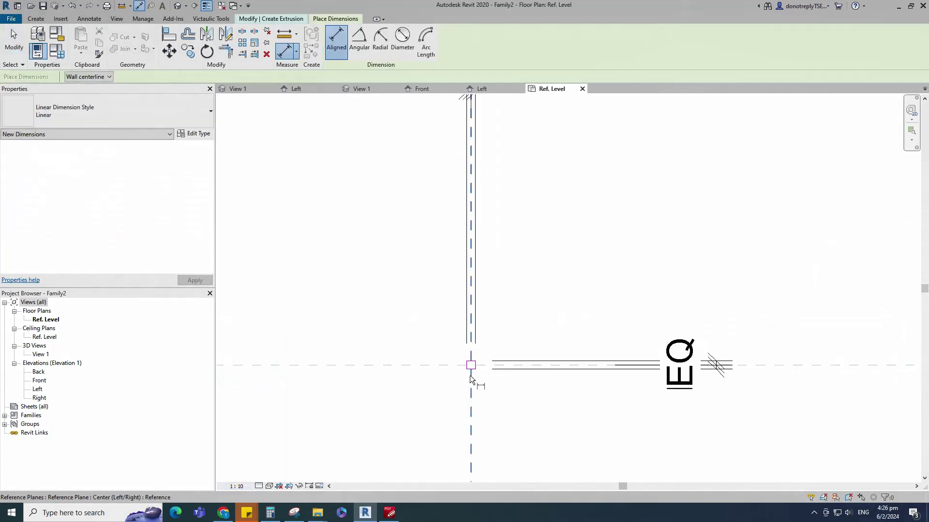
scroll(469, 376, up, 1)
scroll(512, 290, down, 5)
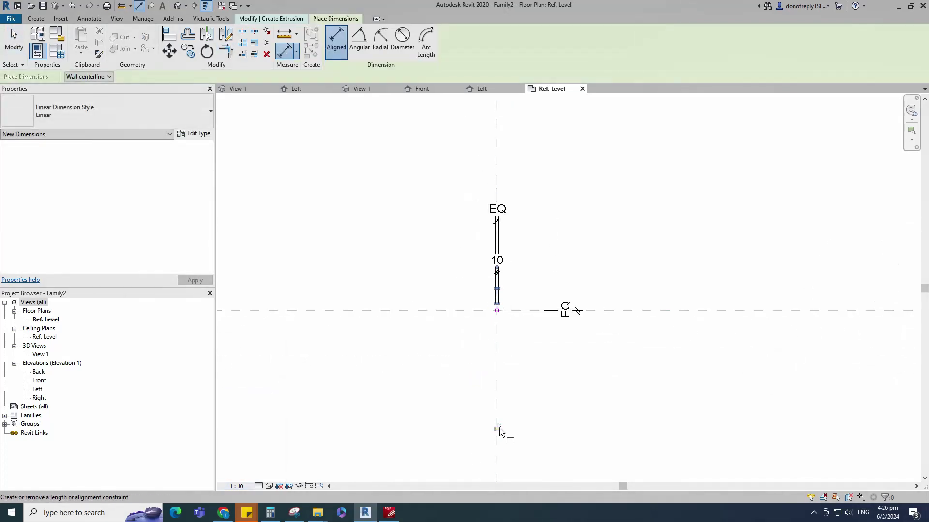
scroll(501, 324, up, 3)
scroll(484, 290, up, 2)
scroll(493, 261, down, 2)
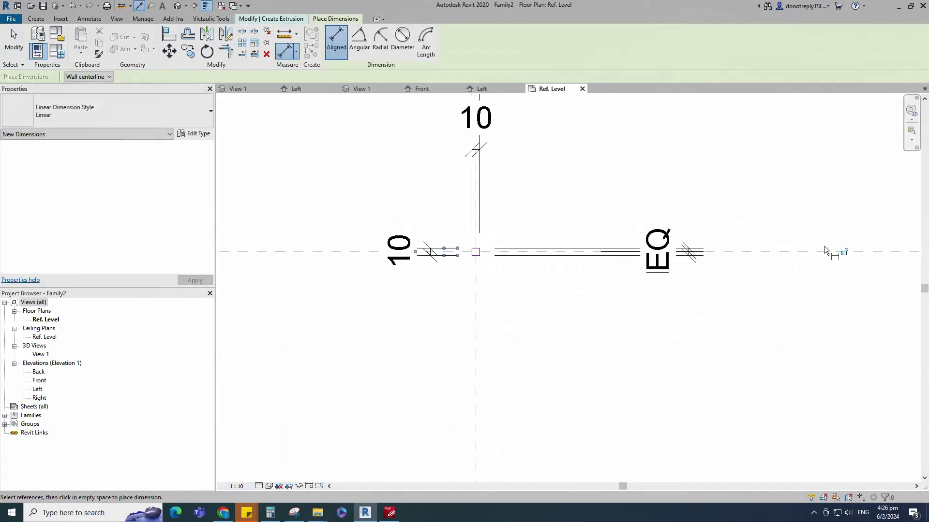
Set the square's extrusion end to 3 and finish the extrusion sketch.
scroll(486, 308, down, 3)
key(Escape)
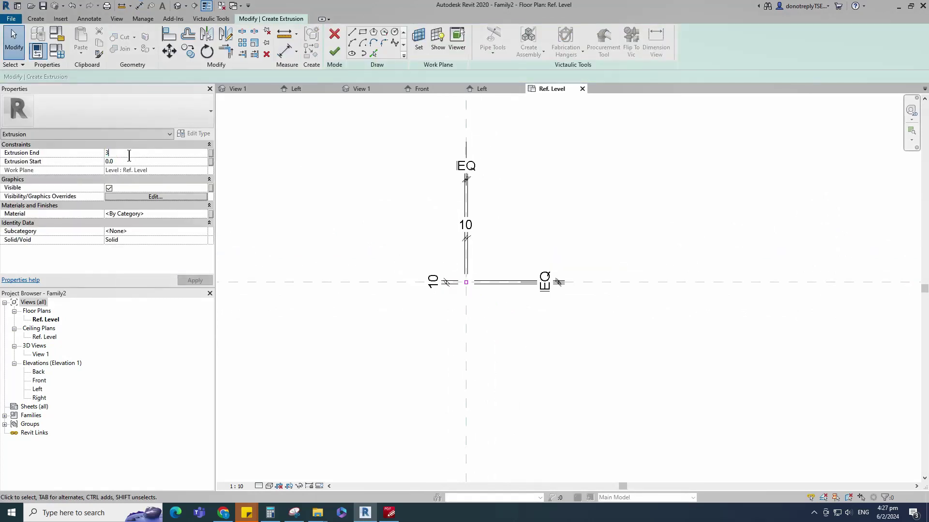
click(195, 282)
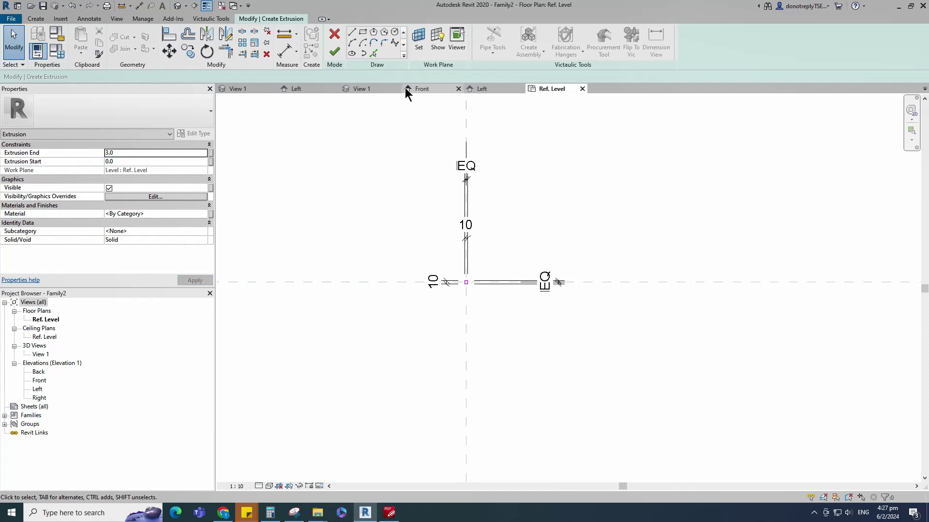
click(334, 51)
click(391, 226)
scroll(442, 323, up, 3)
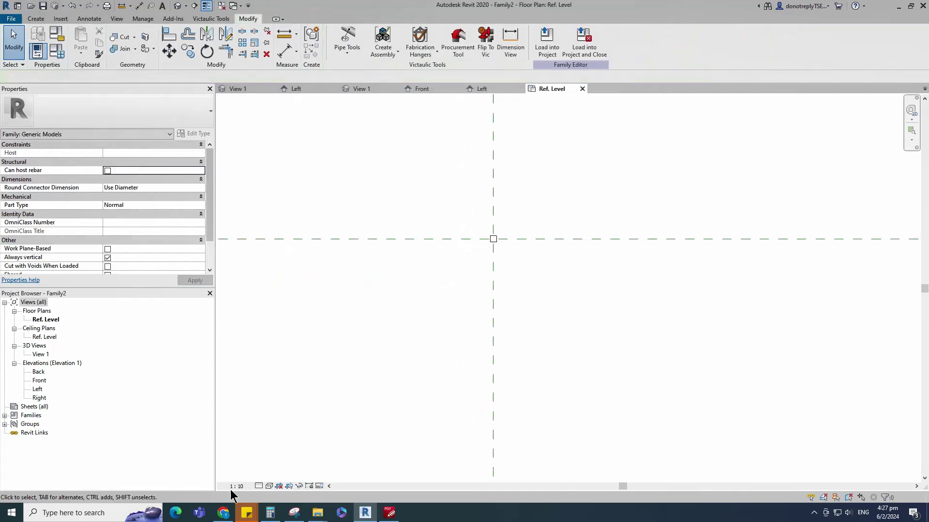
Set the reference level plan to Fine detail level and the Shaded visual style.
click(258, 486)
click(271, 467)
click(269, 486)
click(309, 447)
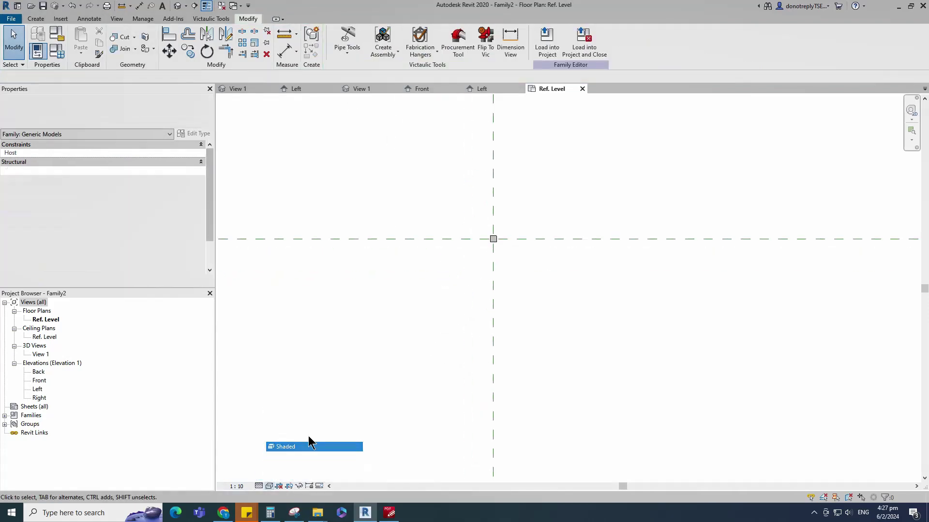
Open 3D View 1 in an isometric orientation and set it to the Shaded visual style and Fine detail level.
double_click(41, 354)
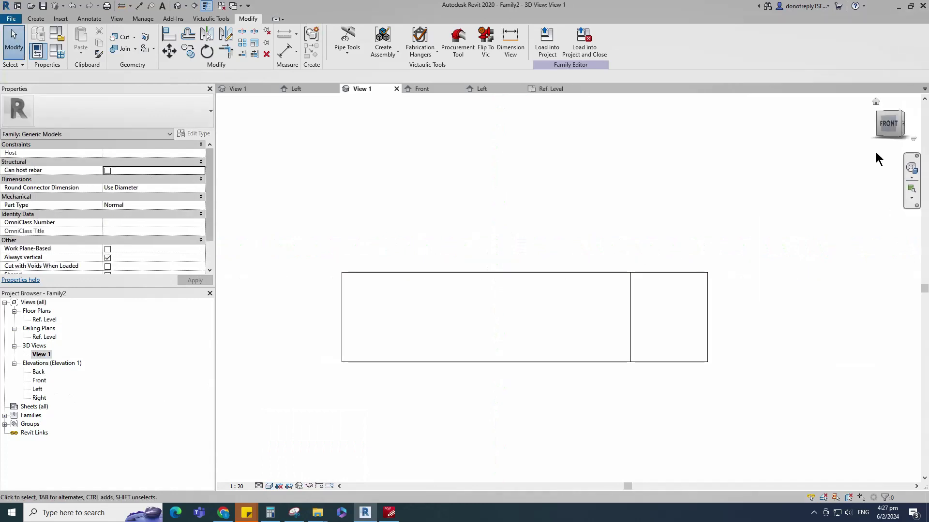
click(902, 112)
scroll(543, 244, down, 5)
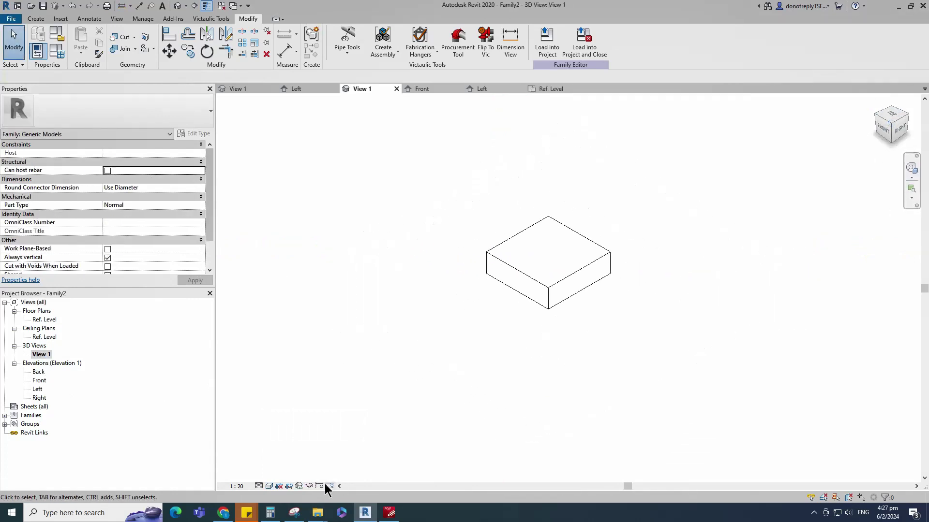
click(269, 486)
click(287, 447)
click(259, 486)
click(271, 476)
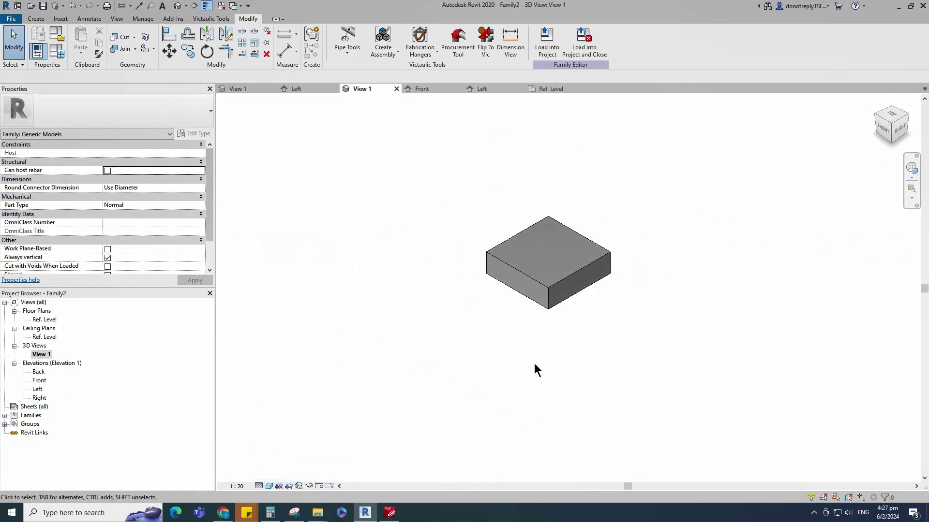
Associate the extrusion's material with a new instance family parameter named Material.
scroll(536, 370, down, 2)
click(542, 290)
click(205, 214)
click(331, 336)
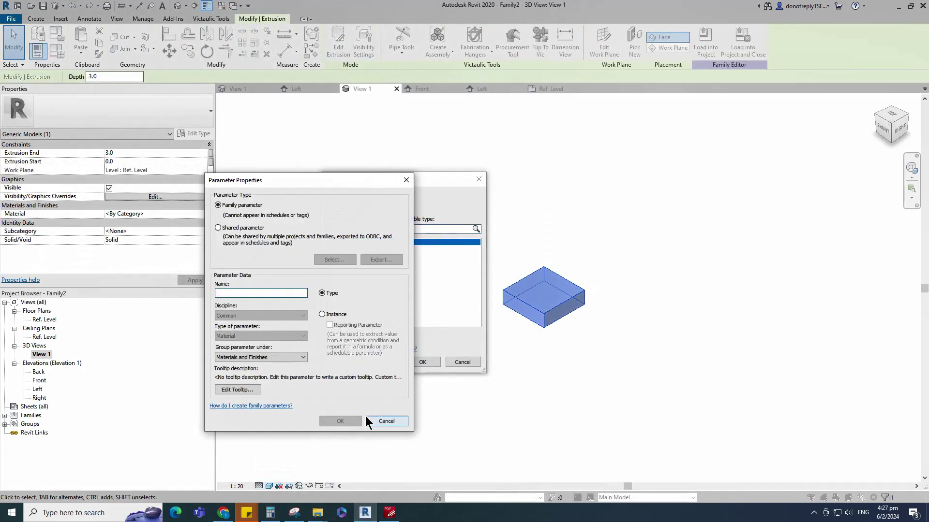
text(Materia)
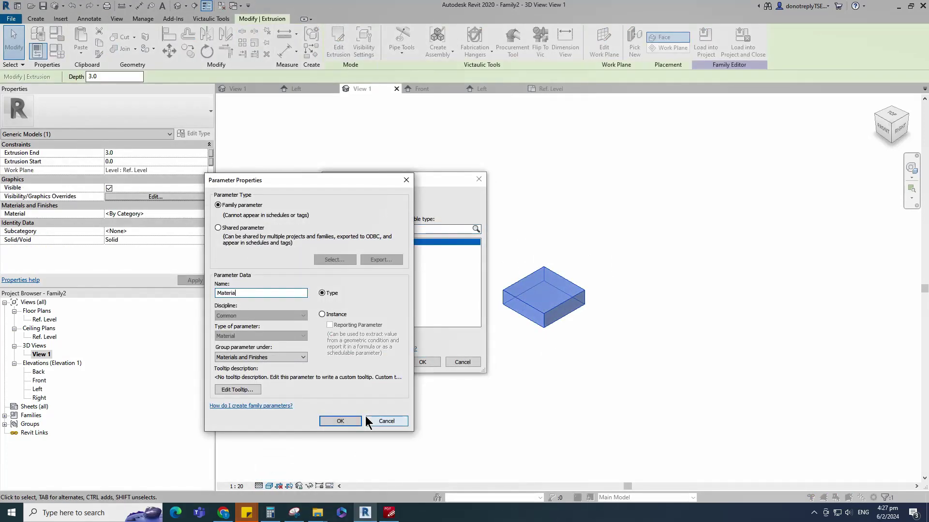
text(l)
click(321, 315)
click(342, 422)
click(420, 363)
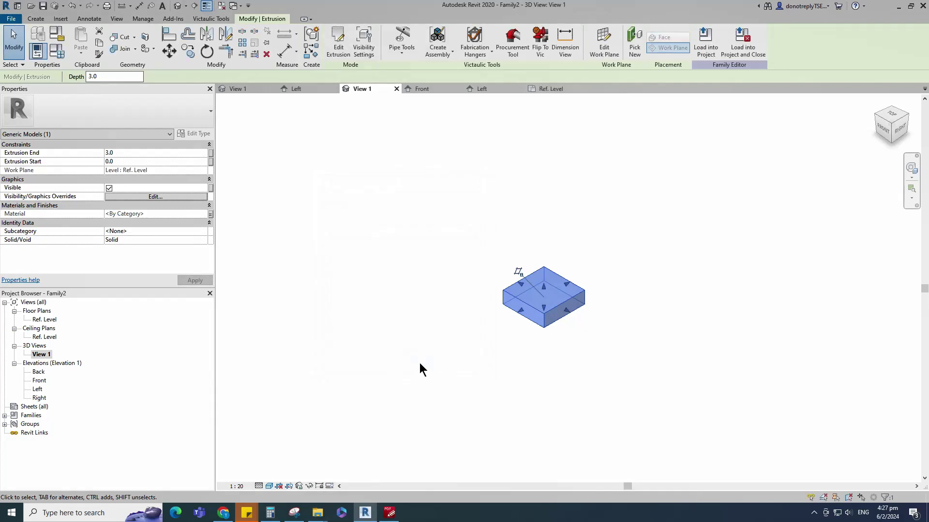
click(420, 364)
Close the inactive views and save the family as Manhole Pattern Block in the TT folder.
click(221, 6)
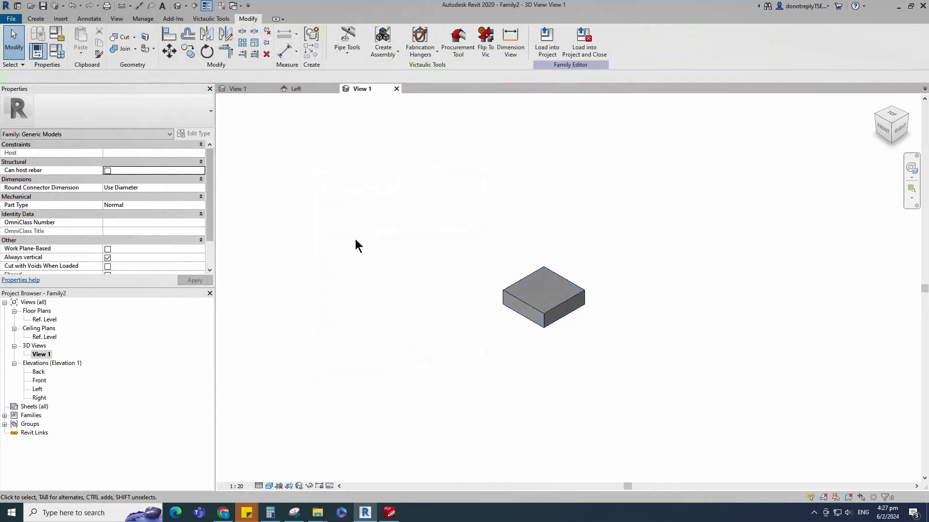
click(44, 7)
text(Manhole)
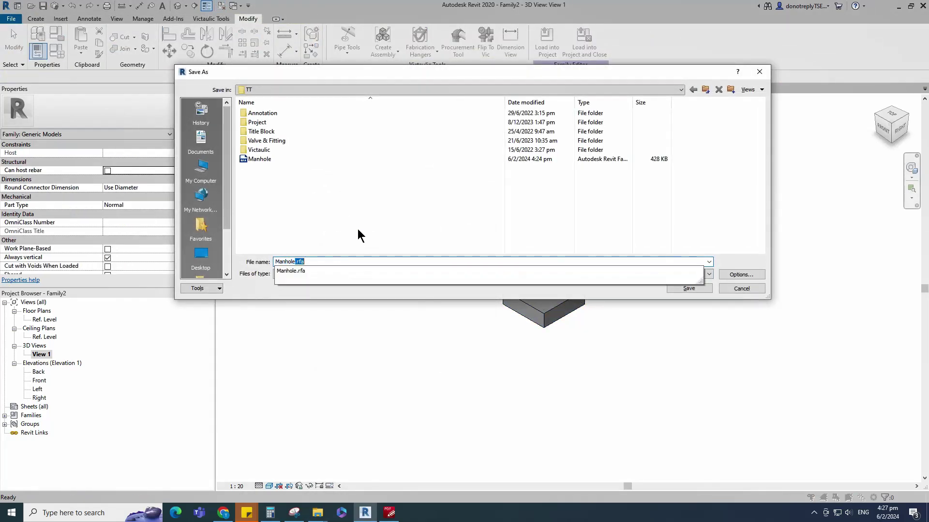
text( Pattern Block)
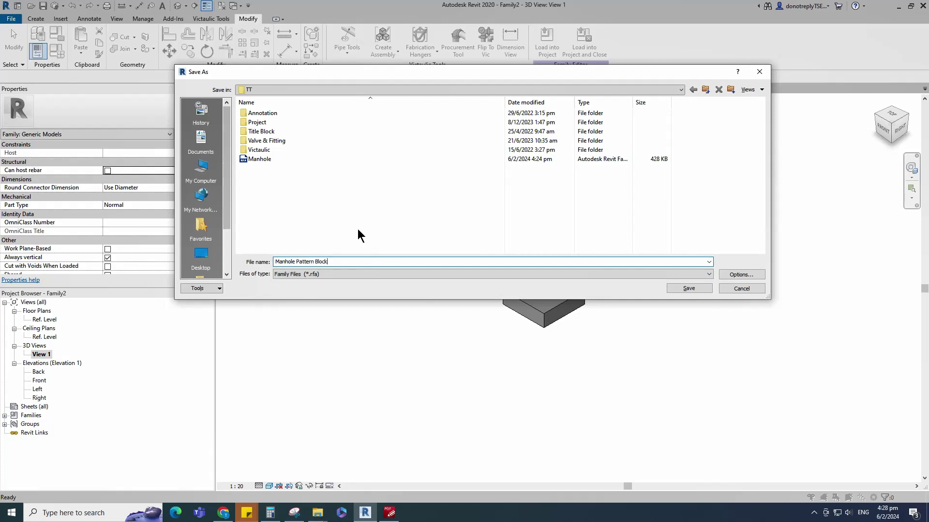
click(688, 288)
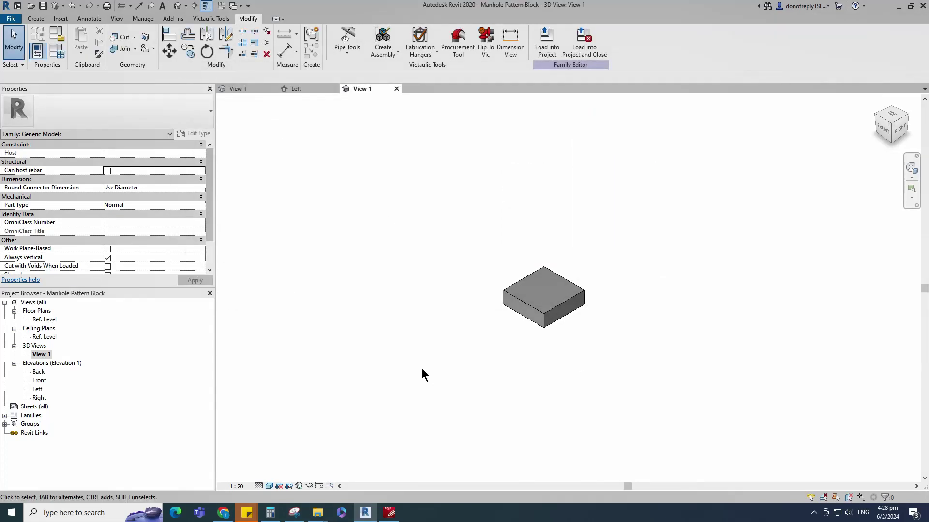
Create a new family from the Metric Generic Model face based template.
click(12, 20)
mouse_move(31, 61)
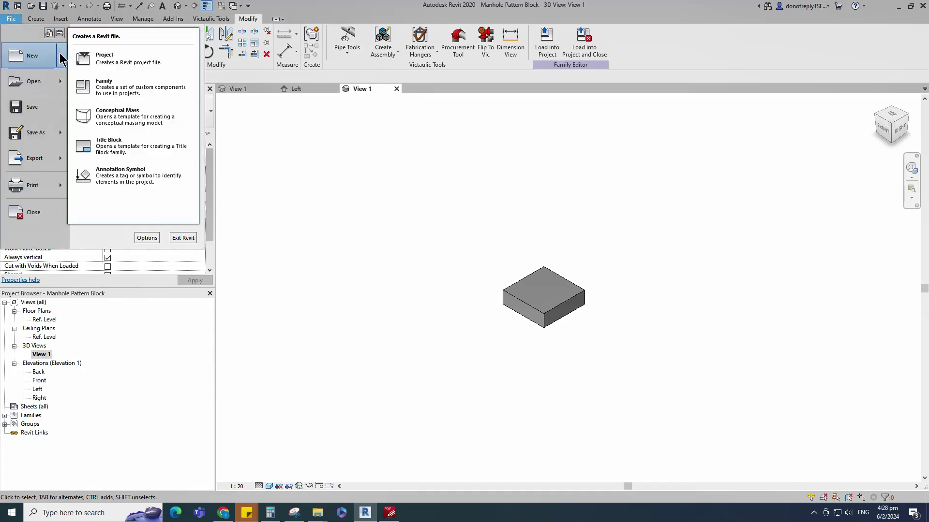
click(124, 89)
scroll(294, 284, down, 7)
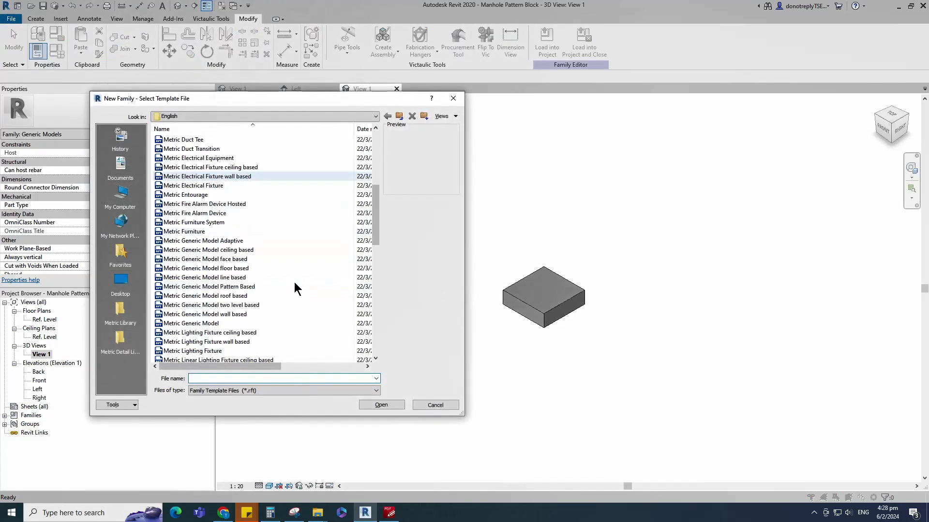
click(238, 259)
click(379, 405)
Draw reference planes offset 150 on both sides of the vertical and horizontal centre planes.
scroll(503, 387, up, 3)
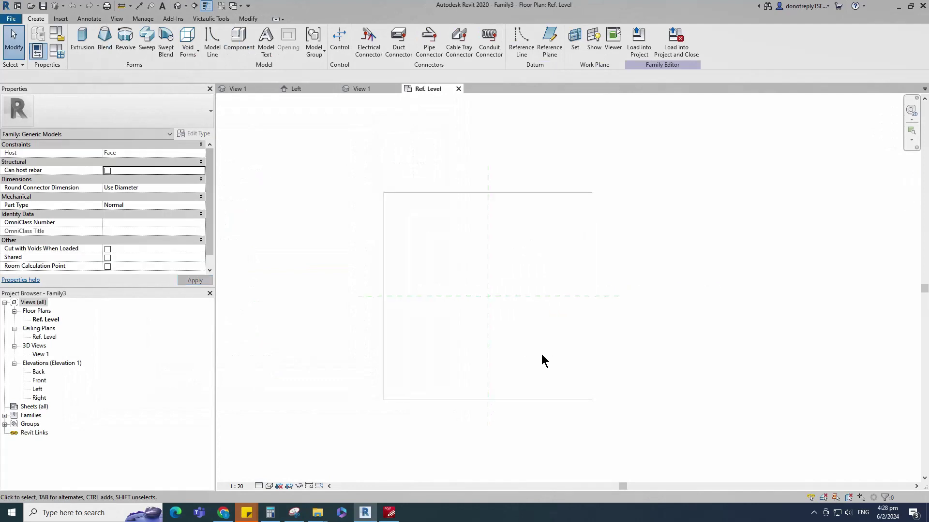
click(479, 305)
key(r)
key(p)
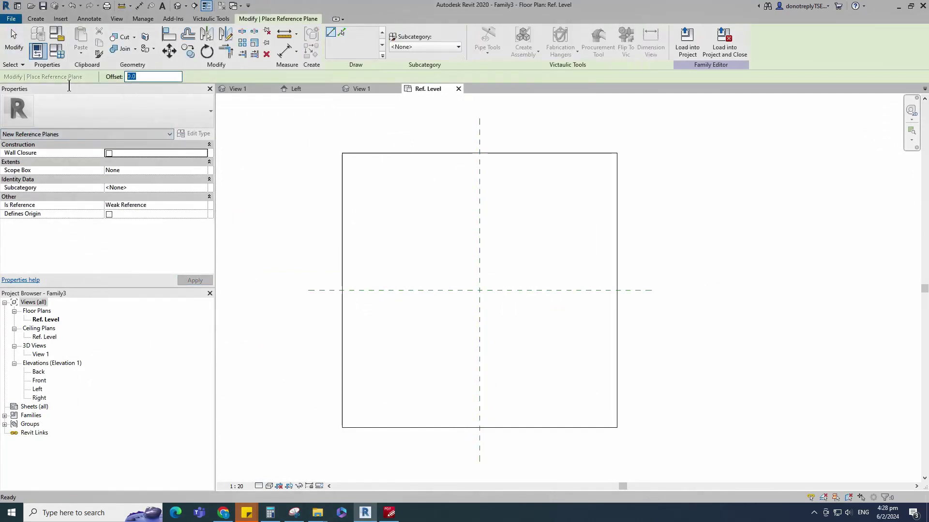
click(479, 364)
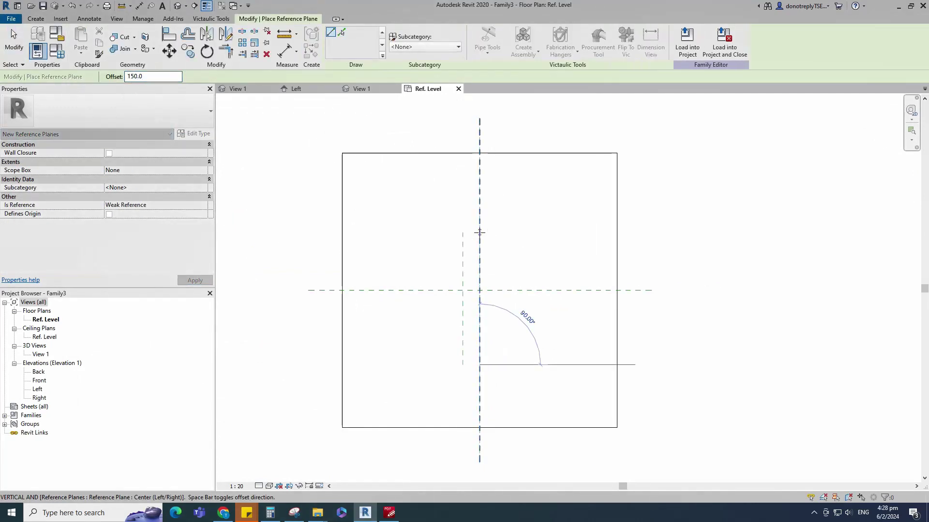
click(479, 232)
click(479, 233)
click(480, 361)
click(425, 290)
click(528, 290)
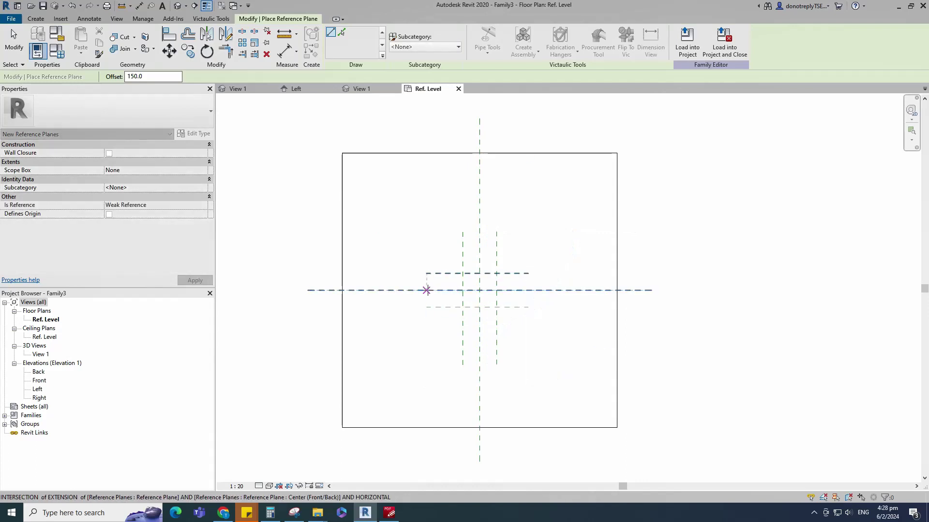
Dimension the three vertical reference planes with an aligned string and apply the equality constraint.
click(287, 55)
click(463, 237)
click(479, 239)
click(496, 239)
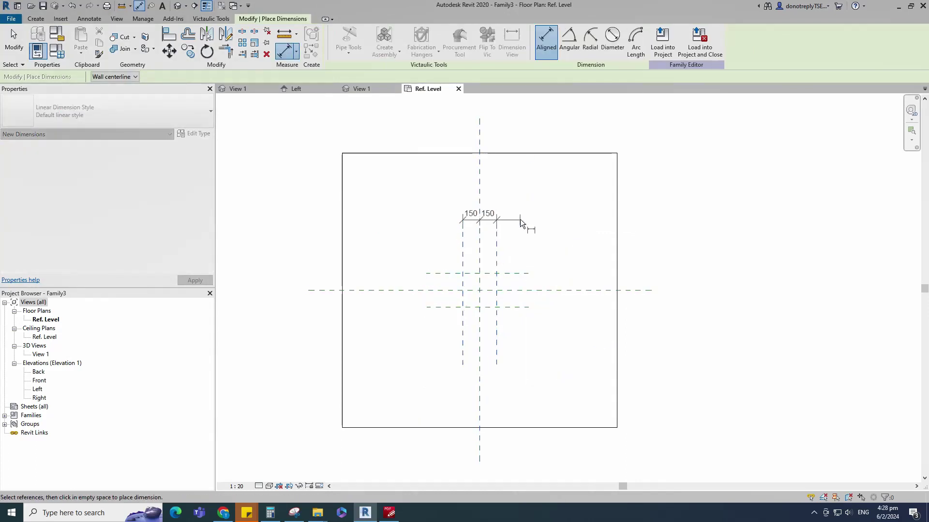
click(521, 220)
click(479, 192)
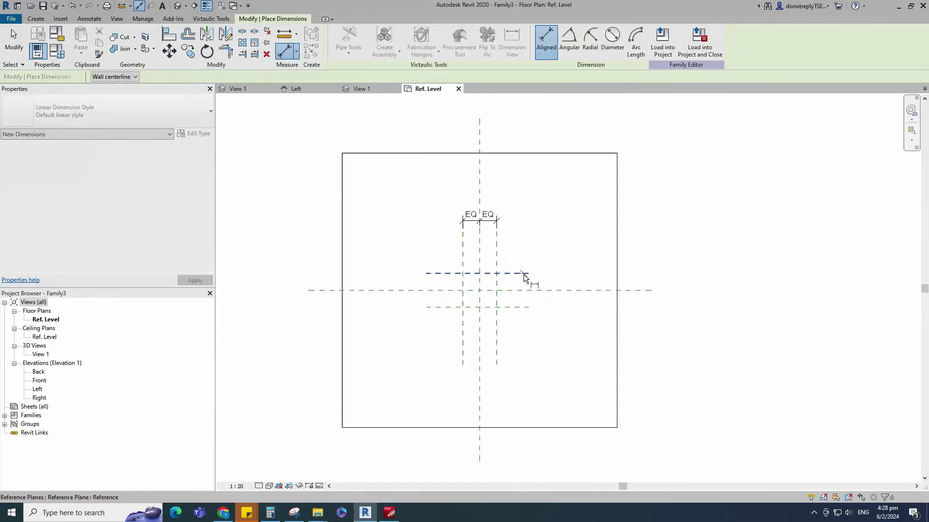
Dimension the three horizontal reference planes with an aligned string and apply the equality constraint.
click(524, 273)
click(522, 290)
click(520, 307)
click(546, 290)
click(574, 291)
Add overall aligned dimensions between the outer horizontal planes and between the outer vertical planes.
click(532, 273)
click(532, 307)
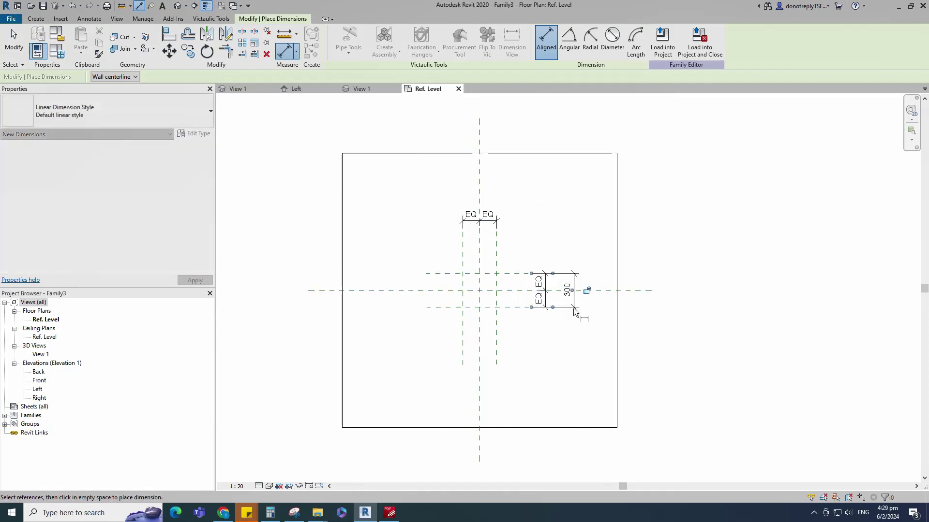
click(573, 290)
click(462, 244)
click(496, 245)
click(494, 199)
key(Escape)
key(Escape)
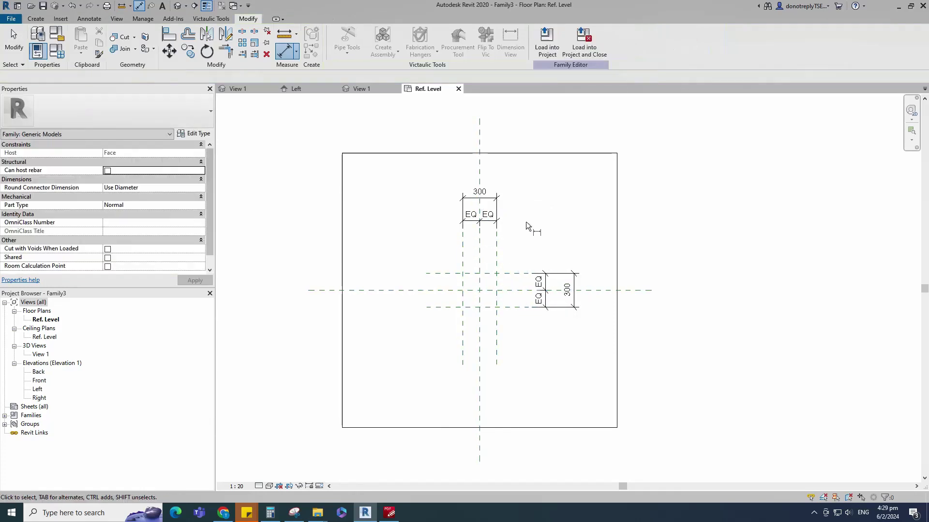
Label both overall dimensions with a new family length parameter named L.
click(573, 282)
ctrl+click(494, 198)
click(428, 41)
text(L)
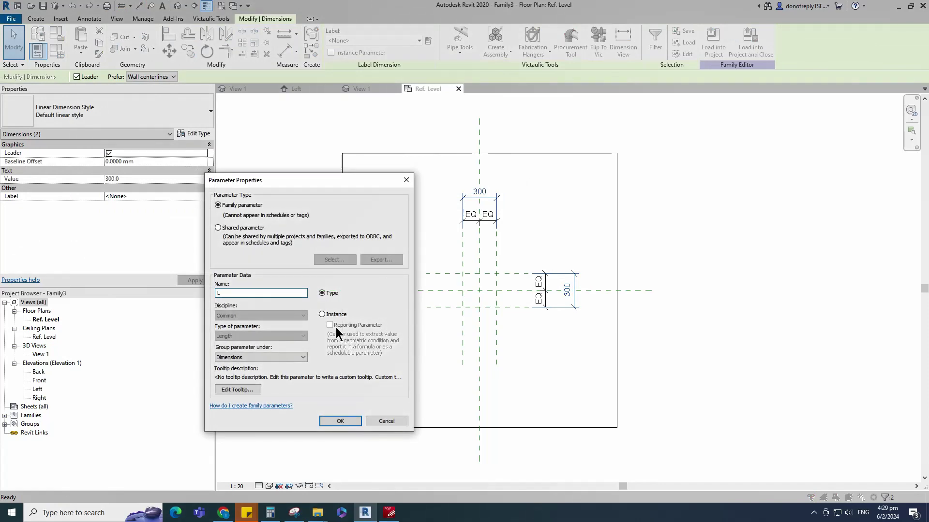
click(340, 421)
click(534, 361)
Create two successive vertical reference planes inward from the left outer plane by picking lines with an offset of 10.
scroll(475, 323, up, 3)
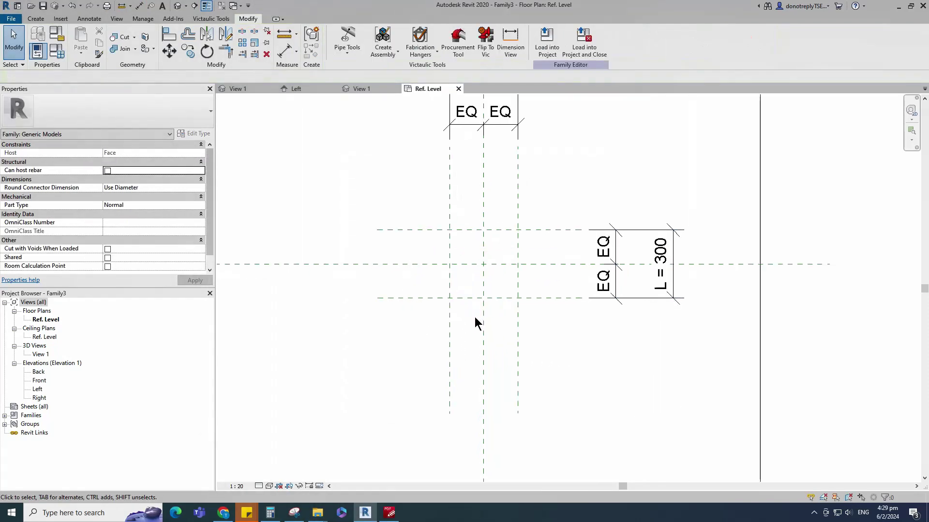
click(449, 332)
scroll(450, 331, down, 1)
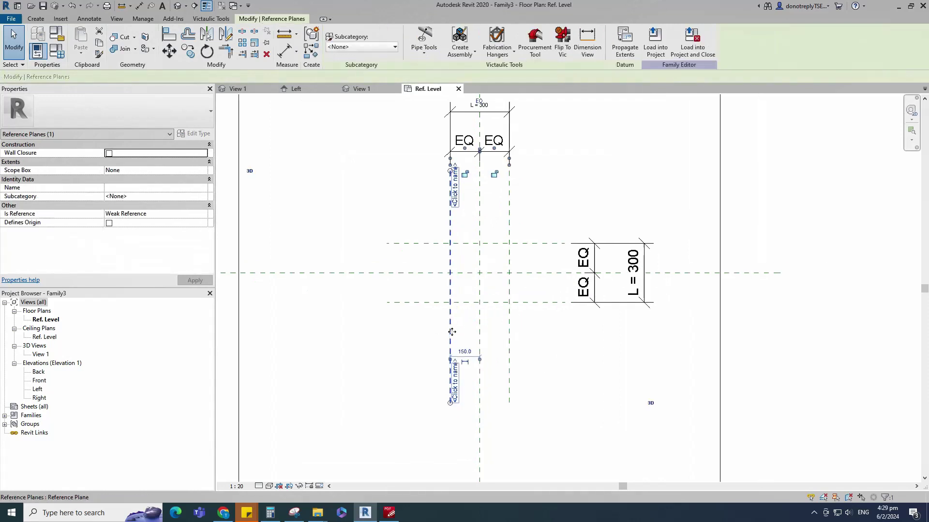
click(313, 55)
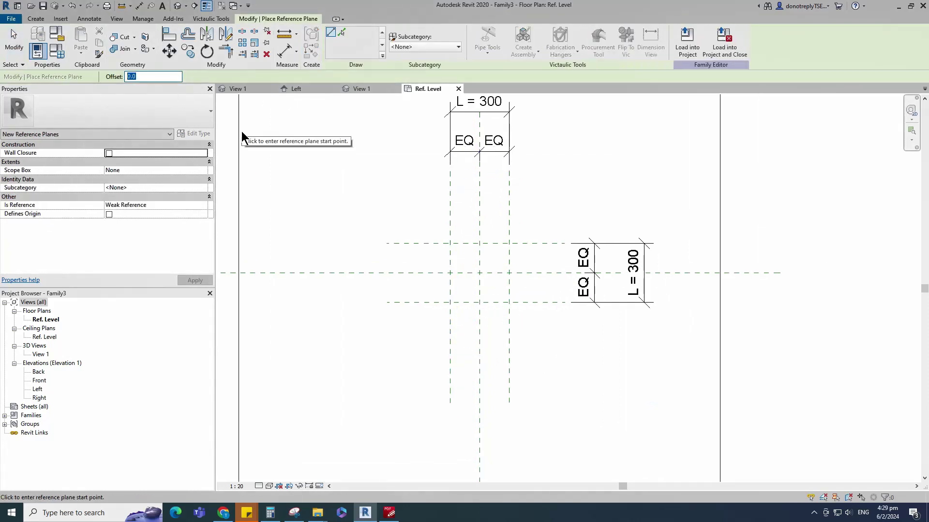
text(10)
click(342, 32)
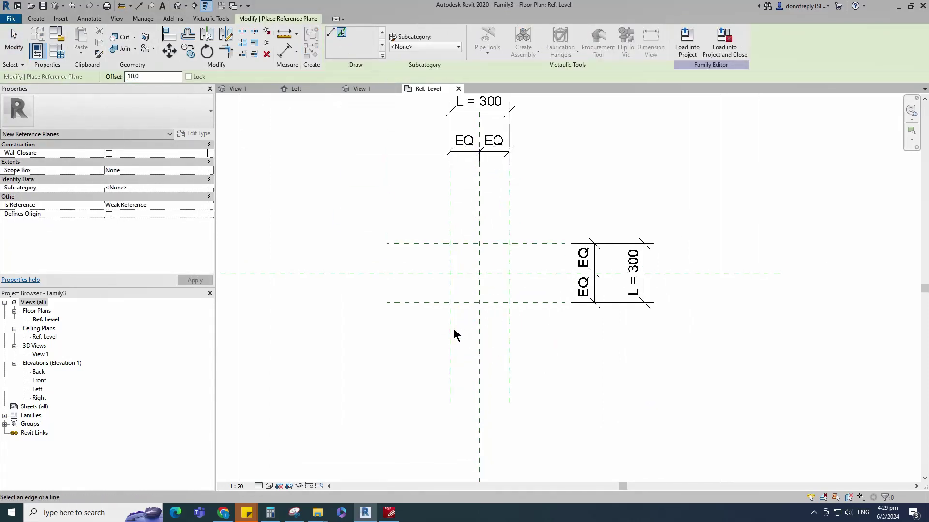
scroll(455, 334, up, 6)
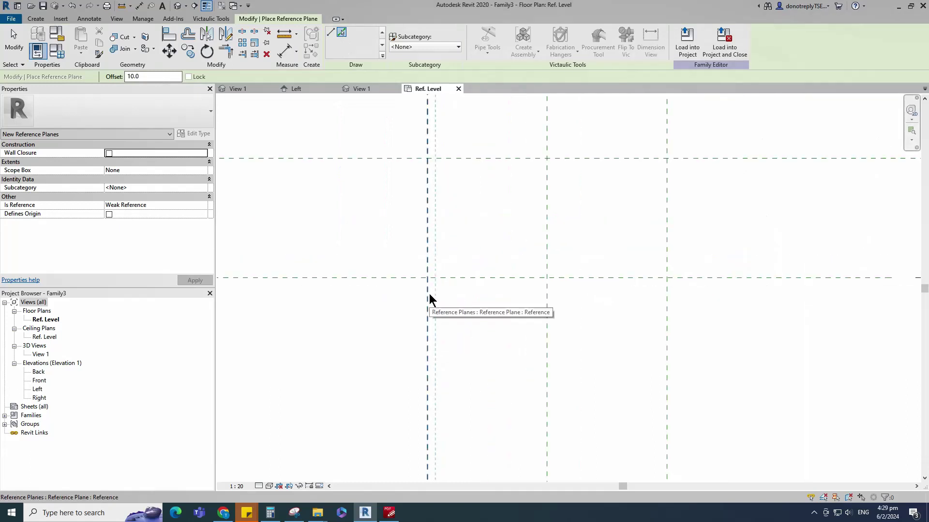
click(429, 294)
click(437, 300)
scroll(465, 335, down, 1)
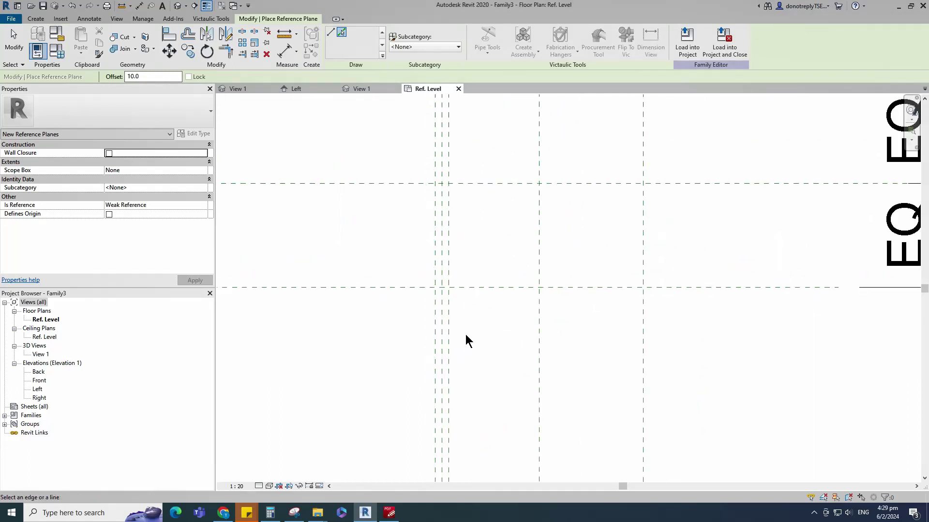
Add three successive reference planes below the upper horizontal plane and a third beside the left vertical plane, each offset 10.
scroll(465, 335, down, 2)
scroll(431, 261, up, 1)
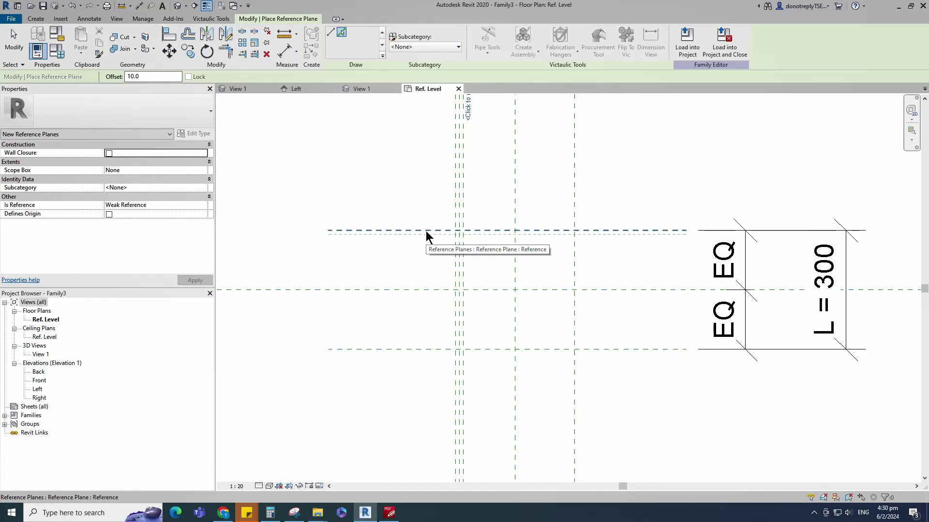
click(426, 231)
click(425, 237)
scroll(489, 300, up, 2)
click(401, 207)
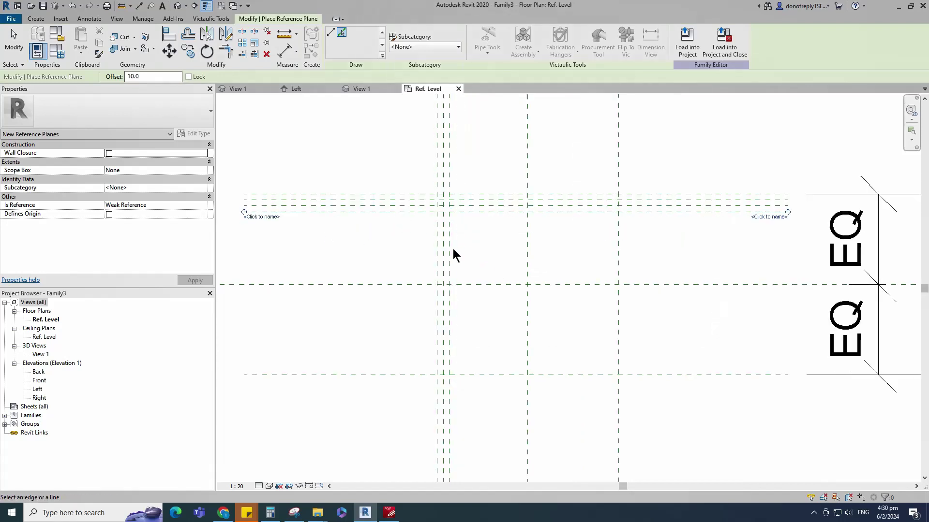
click(450, 248)
Place an aligned dimension string across the four closely spaced upper horizontal reference planes.
click(285, 51)
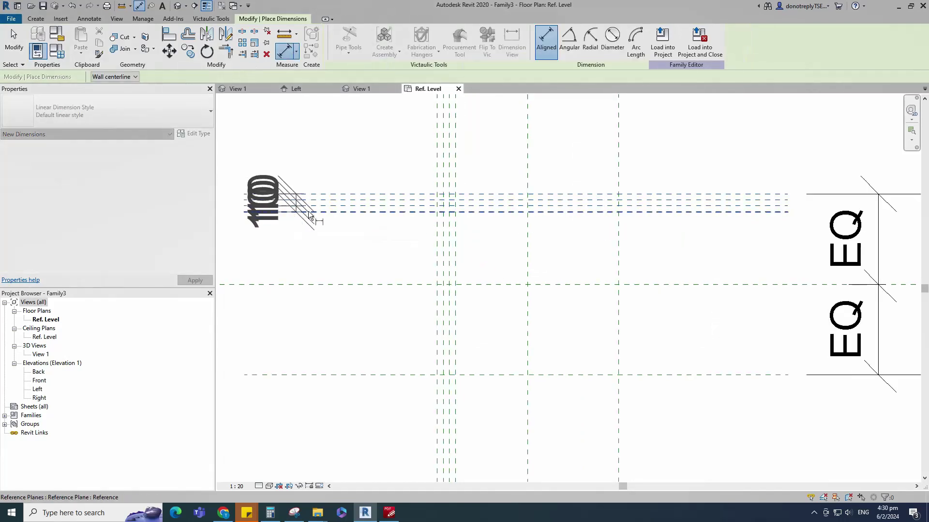
scroll(304, 199, down, 3)
scroll(353, 234, up, 5)
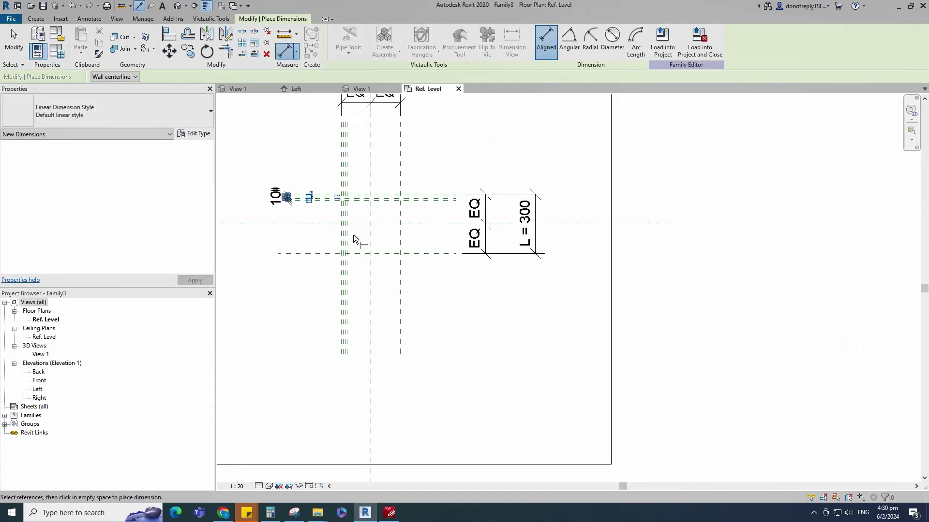
Place an aligned dimension string across the four closely spaced vertical reference planes near their lower ends.
click(362, 329)
click(369, 325)
click(378, 322)
scroll(417, 317, down, 5)
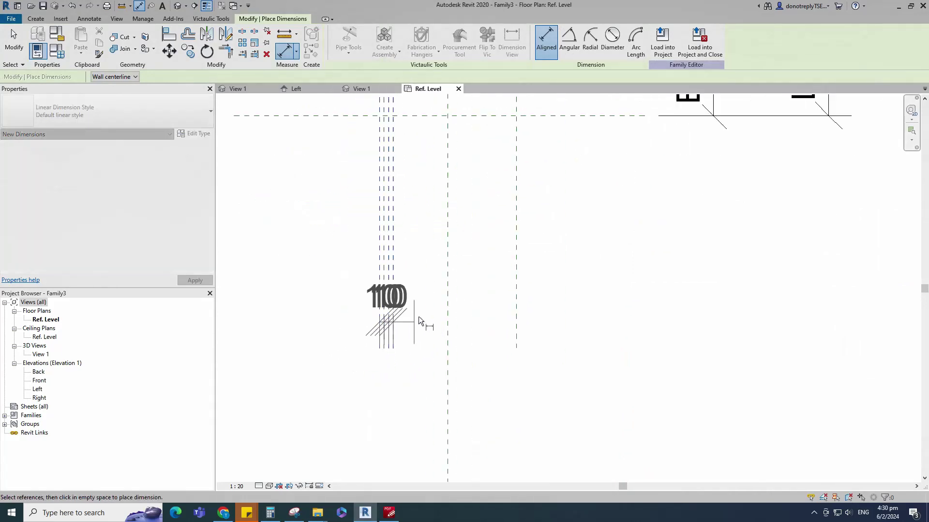
click(423, 358)
Label both 10 mm dimension strings with a new instance family parameter named Thk.
key(Escape)
ctrl+click(350, 195)
click(428, 40)
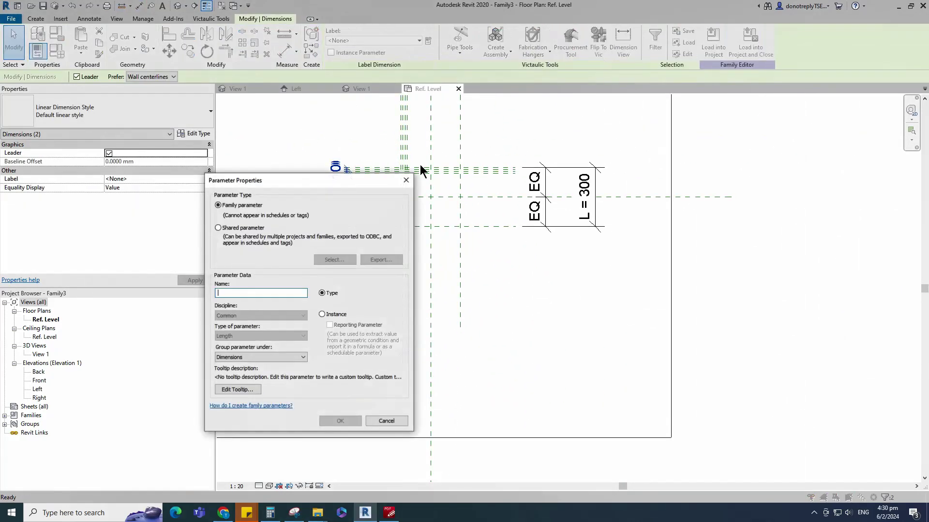
text(Th)
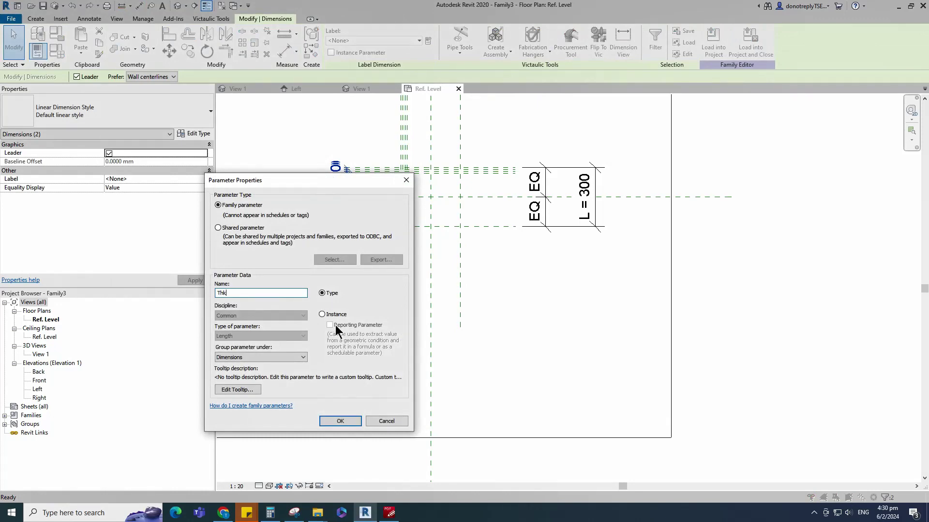
text(k)
key(Return)
click(479, 381)
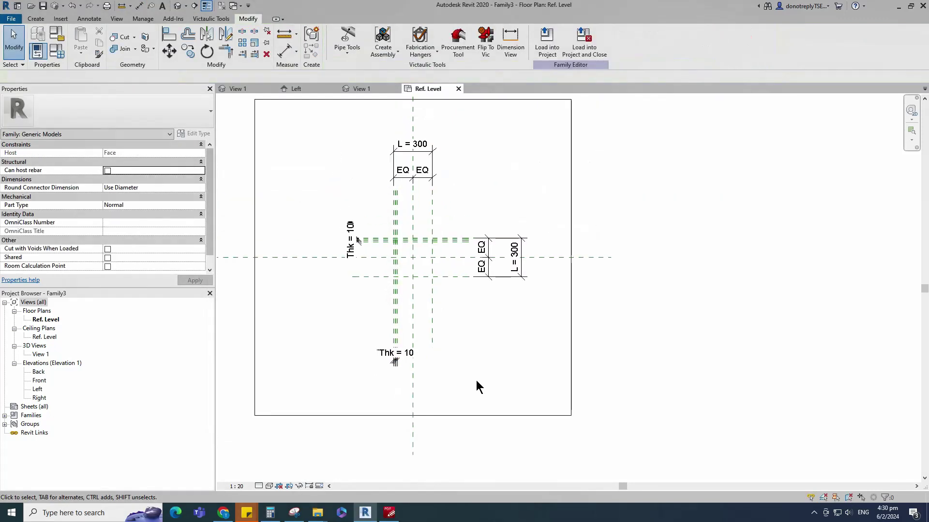
Switch to the Manhole Pattern Block family and load it into Family3.
click(363, 89)
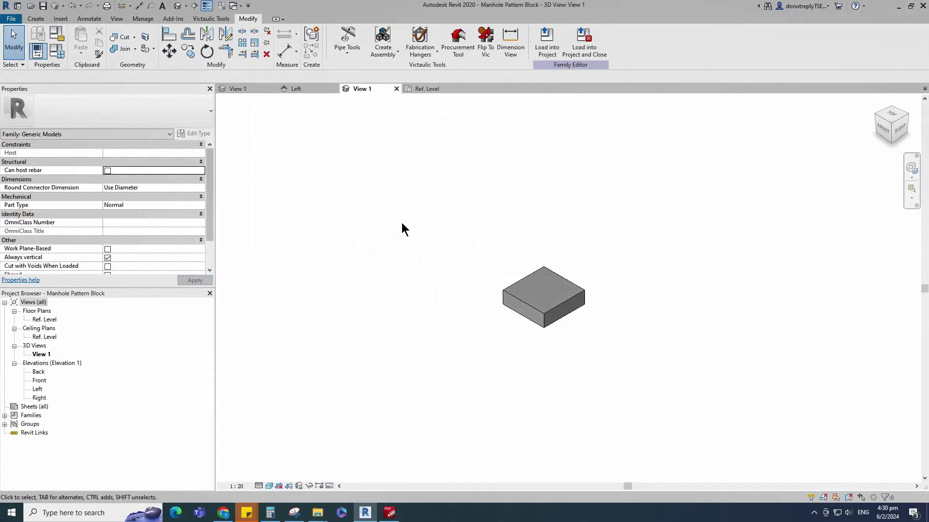
click(546, 46)
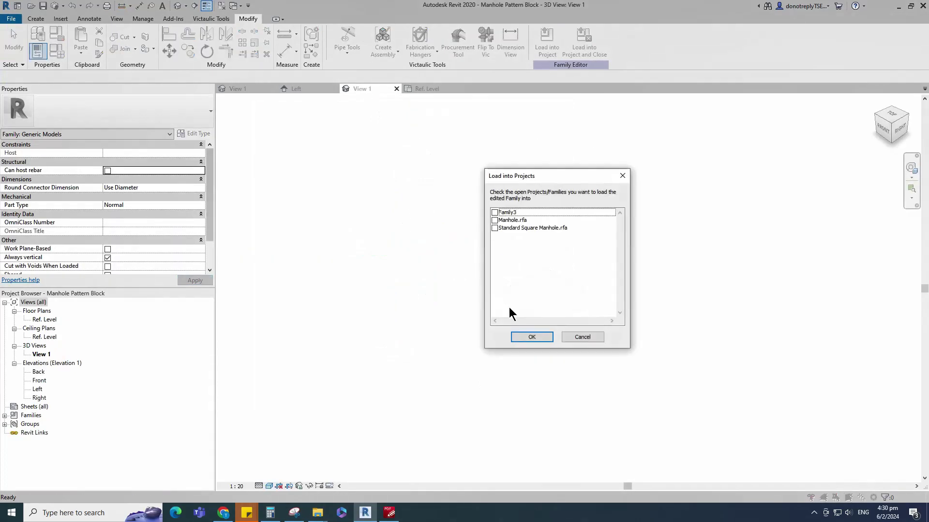
click(531, 337)
Place one Manhole Pattern Block at the intersection of the second vertical and second horizontal reference planes.
scroll(363, 202, up, 5)
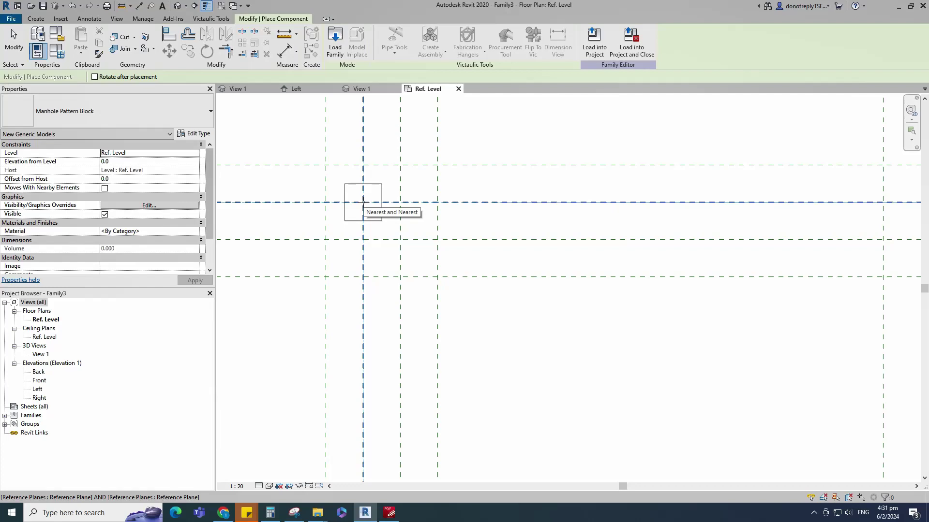
click(363, 202)
scroll(377, 232, down, 3)
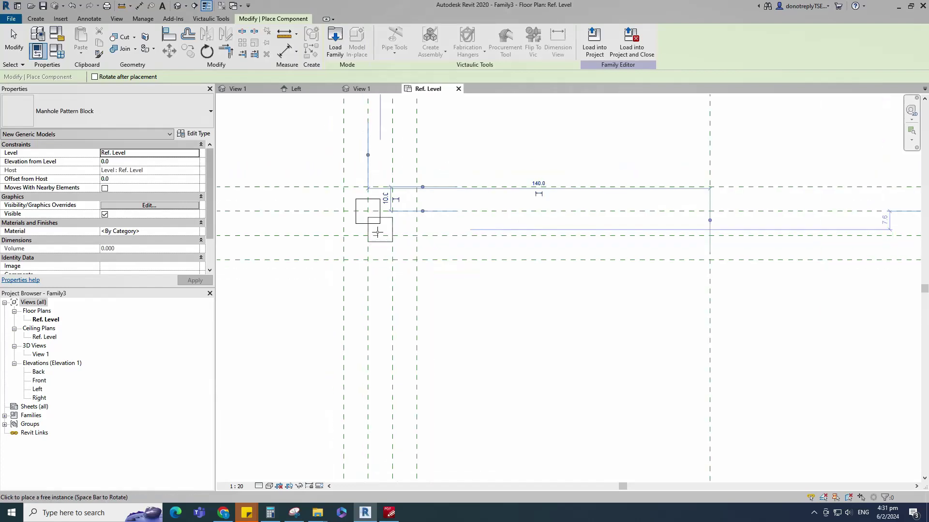
key(Escape)
key(Escape)
Align the block's centre to the second horizontal and second vertical reference planes and lock both alignments.
click(374, 227)
scroll(374, 226, down, 1)
middle_drag(373, 226, 401, 234)
click(169, 35)
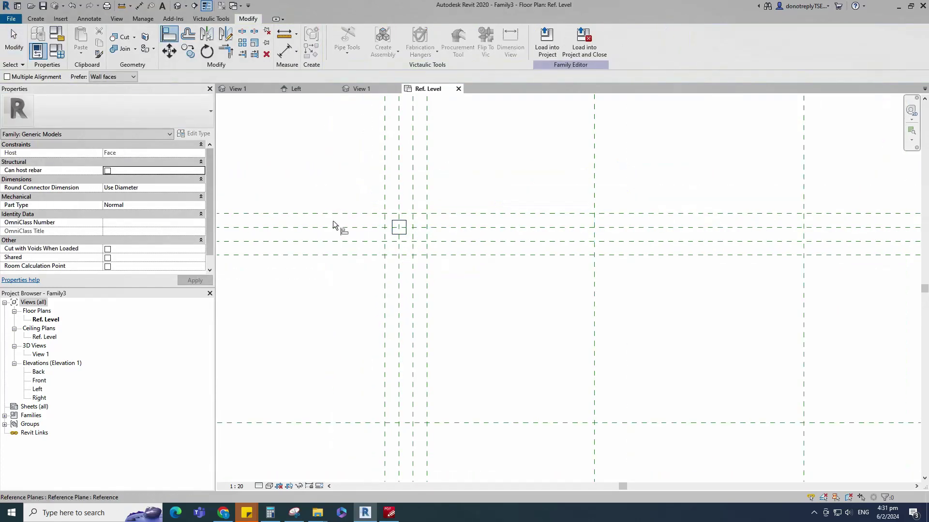
click(336, 227)
click(398, 228)
click(551, 246)
click(399, 204)
click(398, 231)
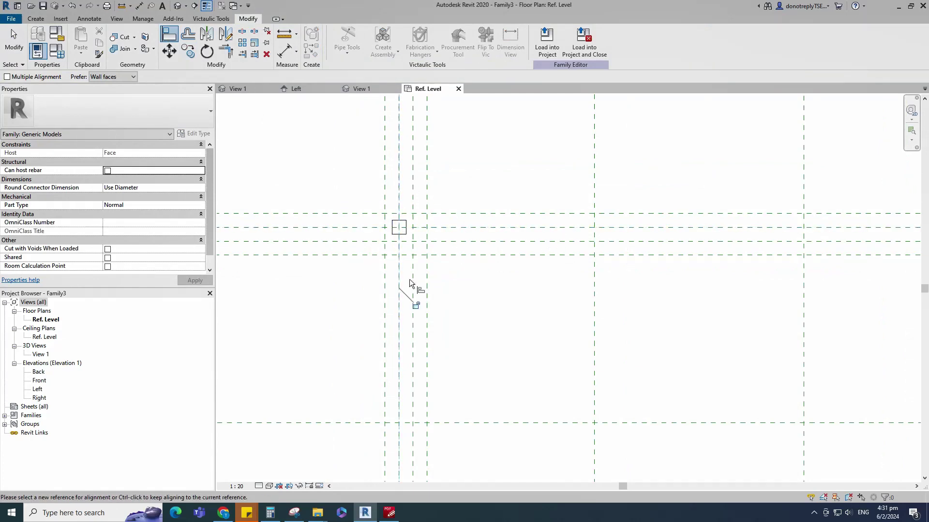
click(416, 305)
key(Escape)
Array the block horizontally as a grouped linear array of 2, spaced from the second to the fourth vertical reference plane.
click(401, 230)
scroll(501, 296, down, 3)
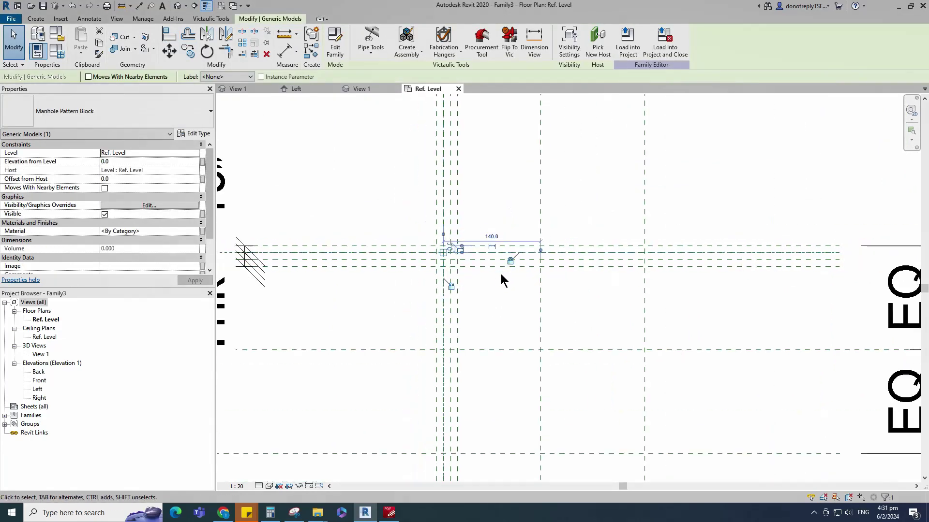
key(a)
key(r)
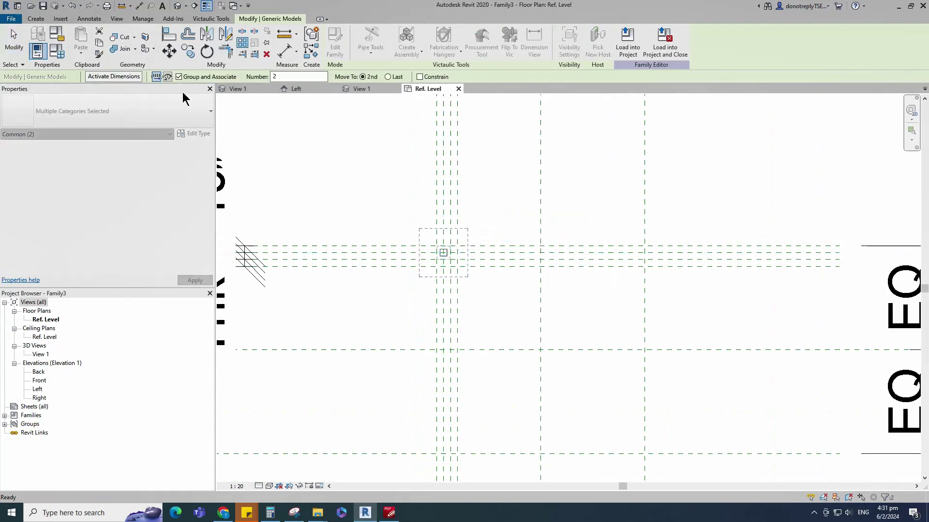
scroll(457, 272, up, 3)
scroll(424, 250, up, 2)
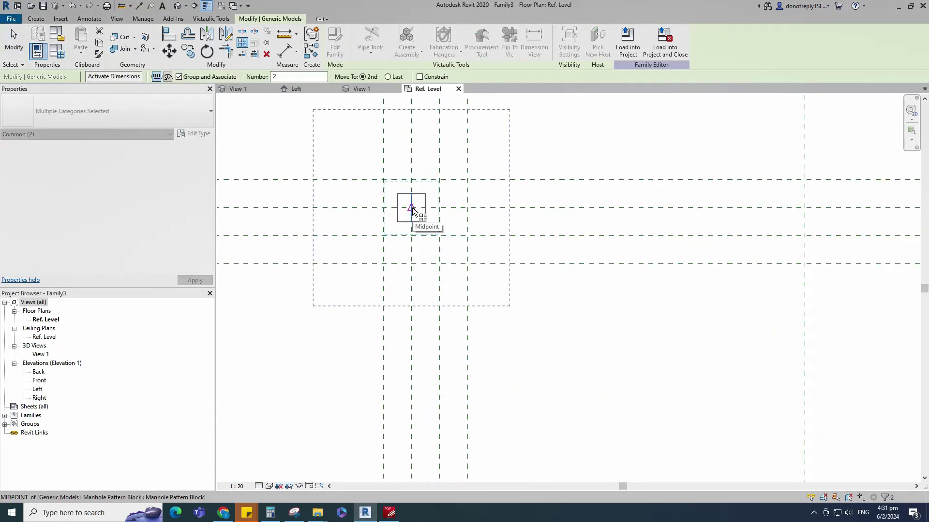
click(412, 210)
click(466, 208)
scroll(521, 293, down, 2)
key(Return)
key(a)
key(l)
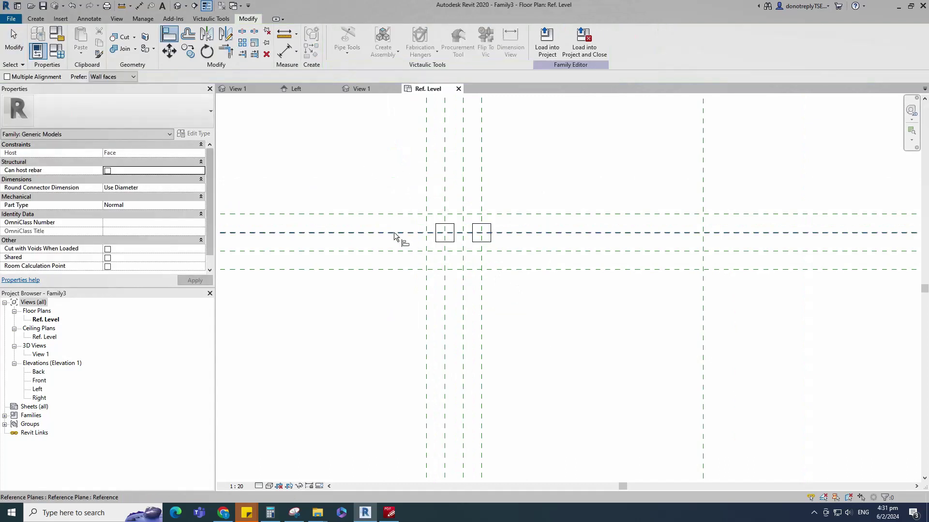
scroll(529, 318, down, 1)
key(Escape)
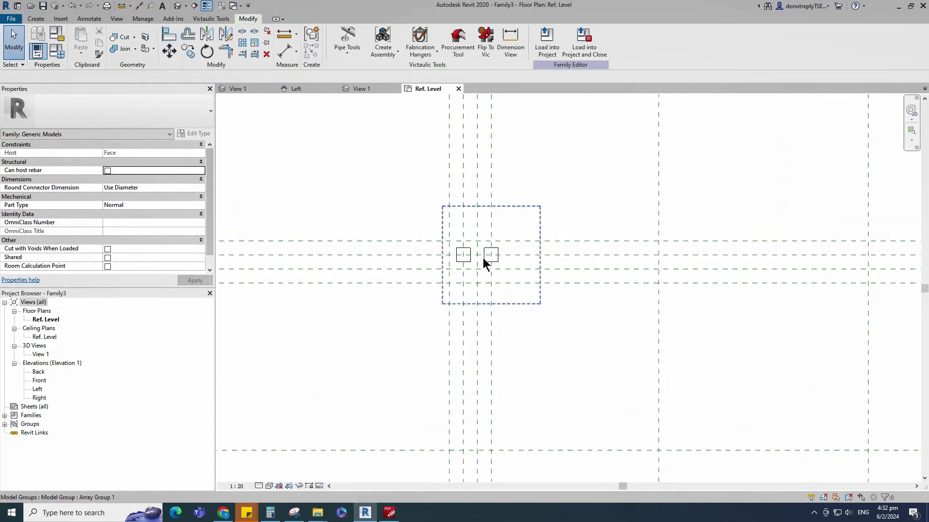
Label the horizontal array's count with a new instance family parameter named No of Block.
click(484, 259)
scroll(483, 224, up, 1)
click(485, 225)
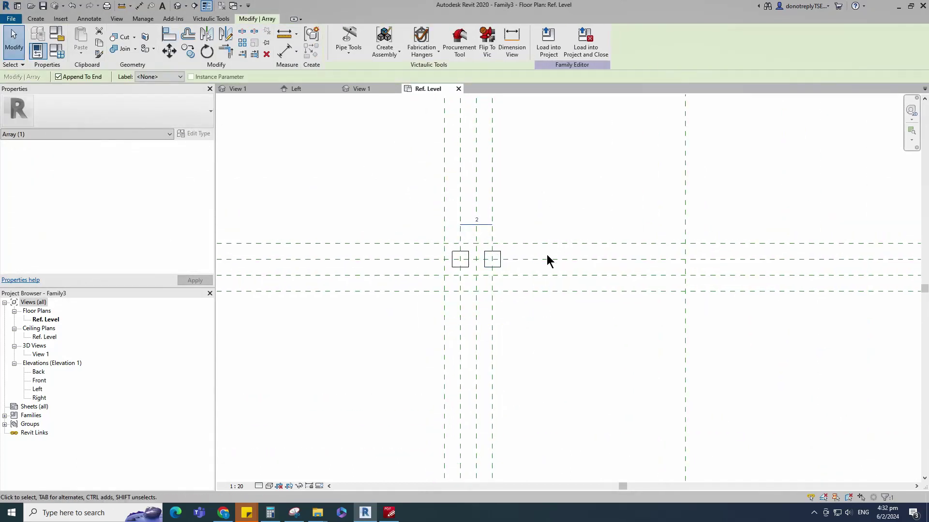
scroll(502, 303, down, 1)
click(160, 76)
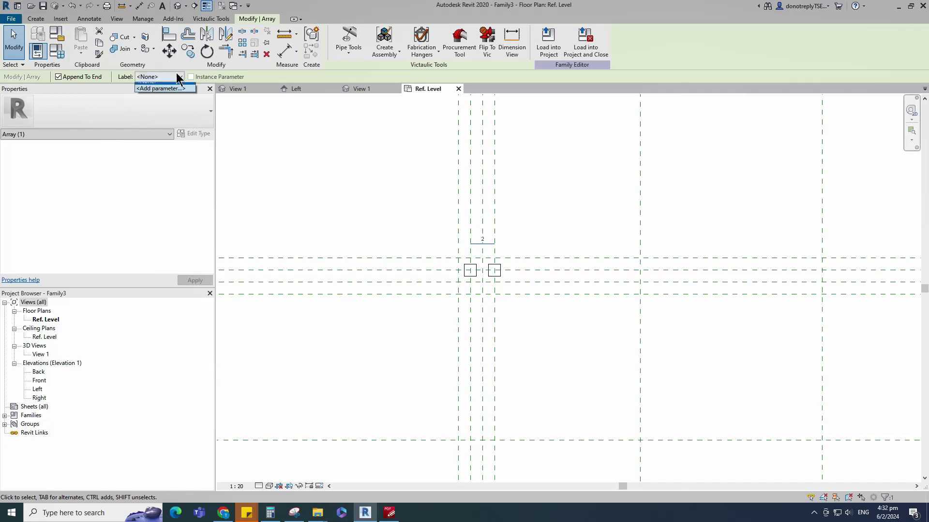
click(155, 92)
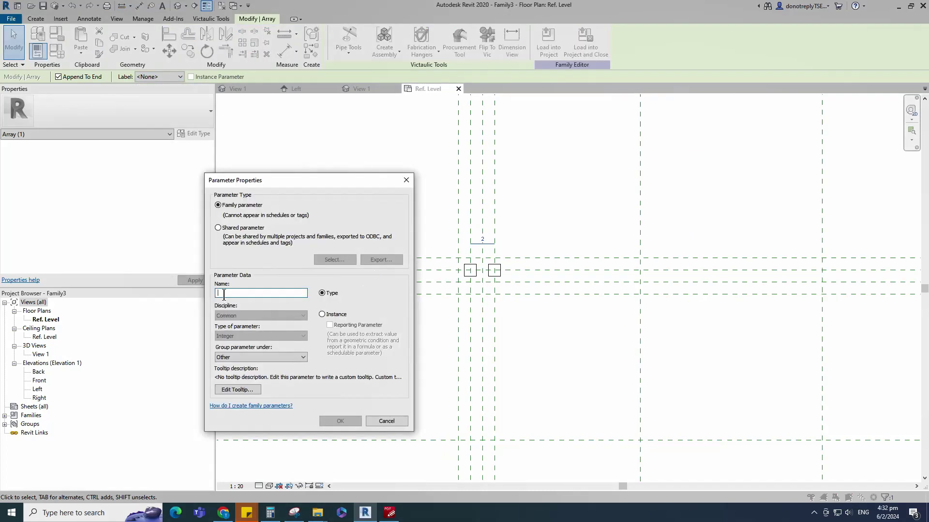
text(No of Block)
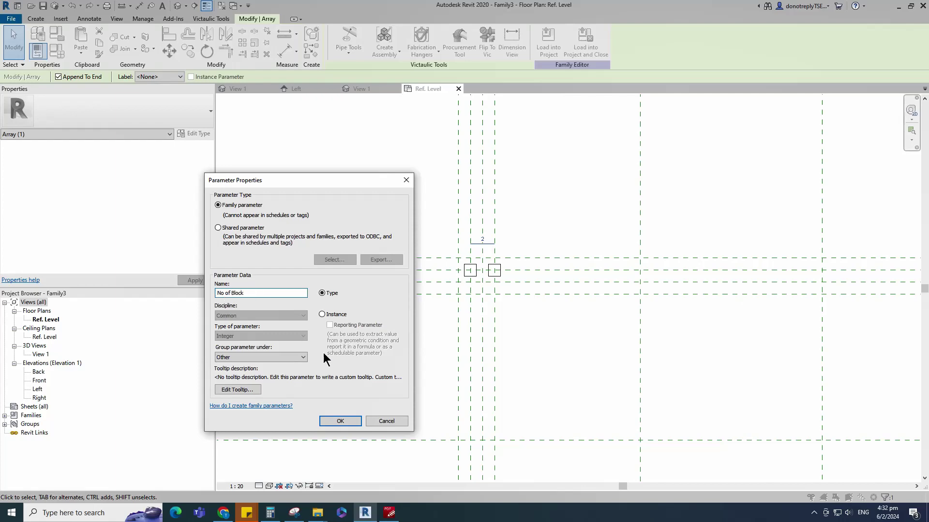
click(340, 421)
Give the No of Block parameter the formula L / (2*Thk) and apply it to the family.
scroll(605, 343, down, 2)
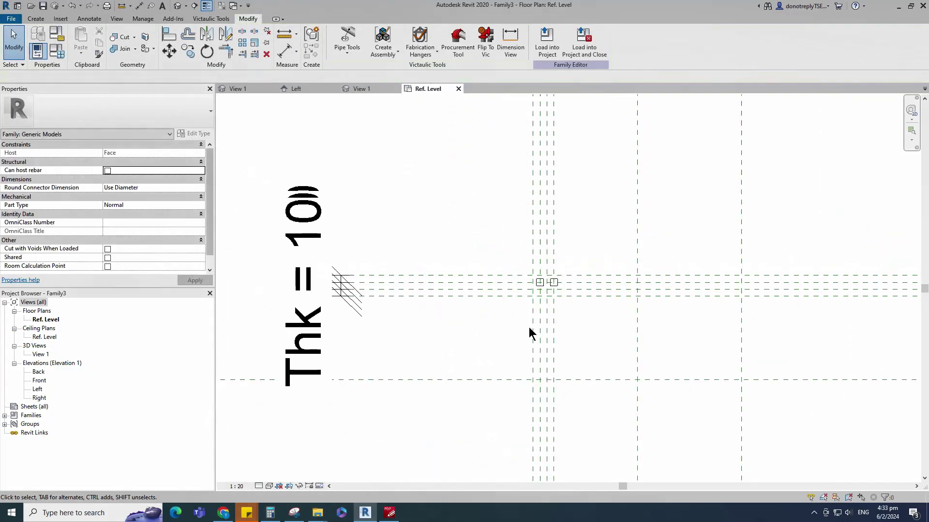
click(57, 50)
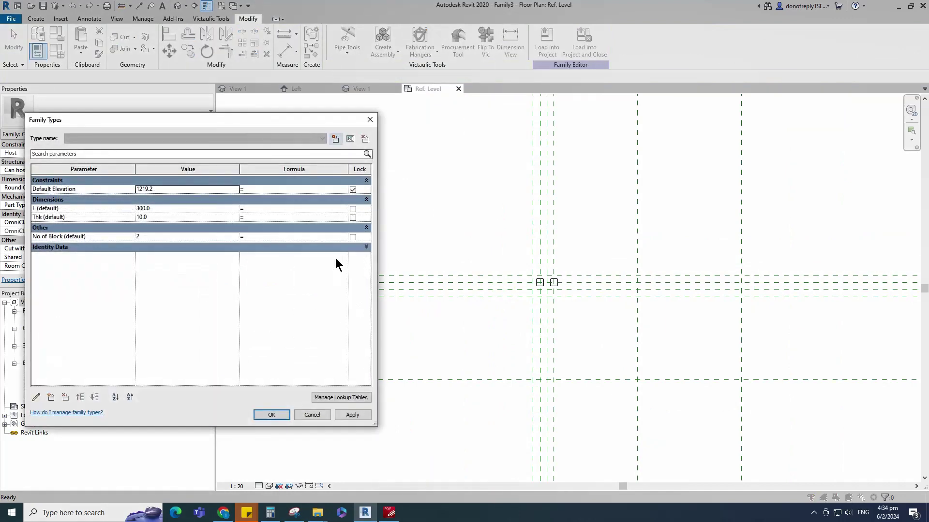
click(252, 237)
text(L / (2*Thk)
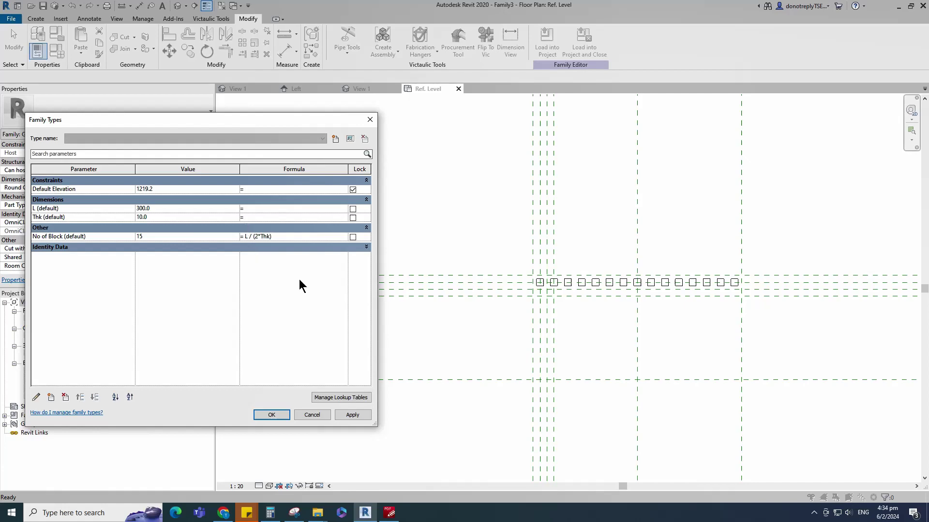
click(353, 414)
click(272, 414)
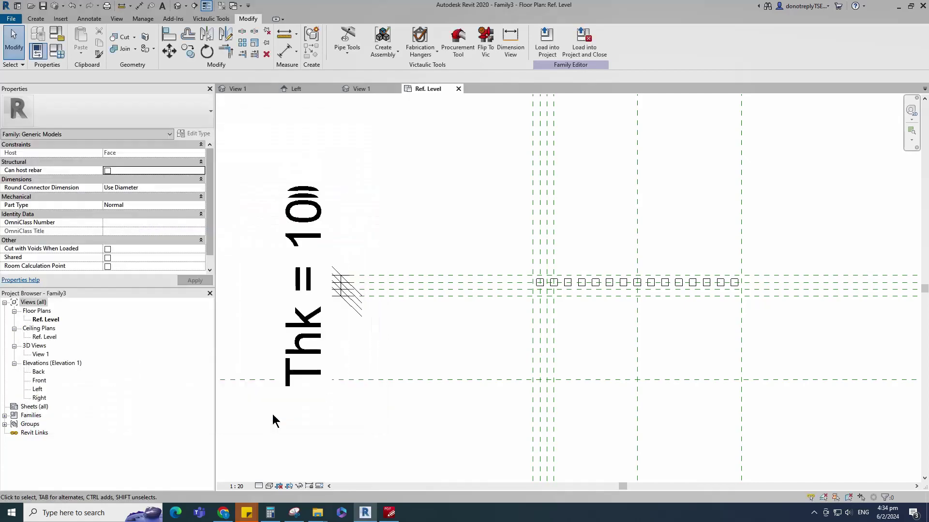
Array the whole row of blocks downward as a grouped linear array of 2 with 20 mm spacing.
scroll(385, 344, down, 2)
scroll(549, 342, up, 2)
scroll(489, 308, down, 2)
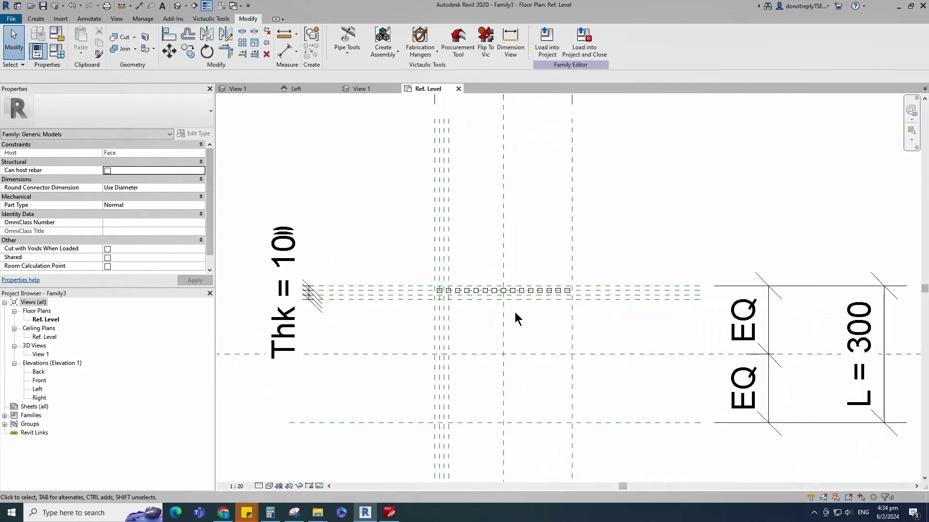
drag(429, 232, 609, 328)
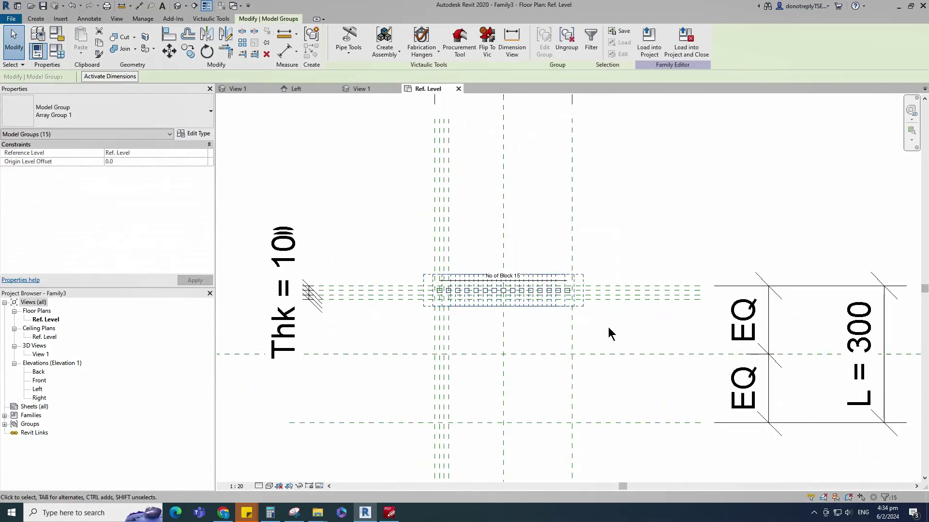
click(242, 43)
scroll(435, 261, up, 5)
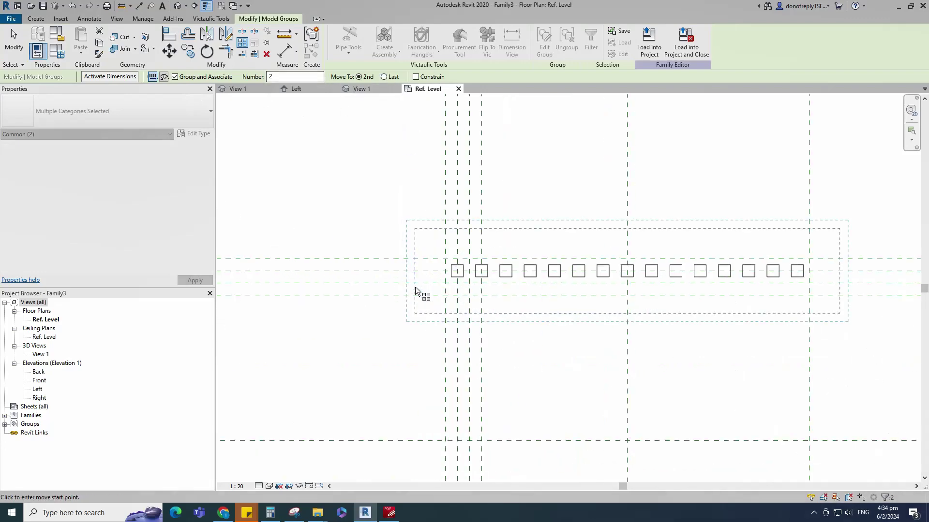
click(452, 244)
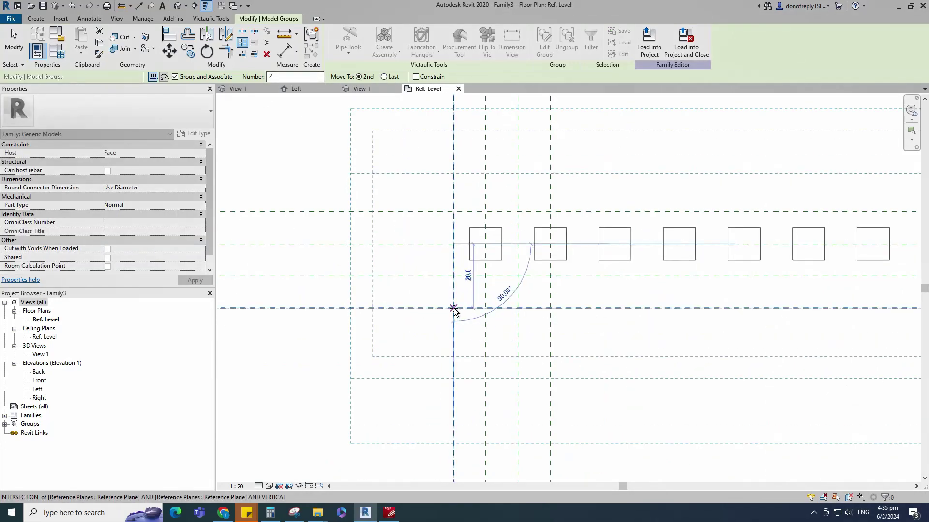
click(451, 309)
Align the second row's first block to the second vertical and fourth horizontal reference planes and lock it.
scroll(451, 325, down, 3)
key(a)
key(l)
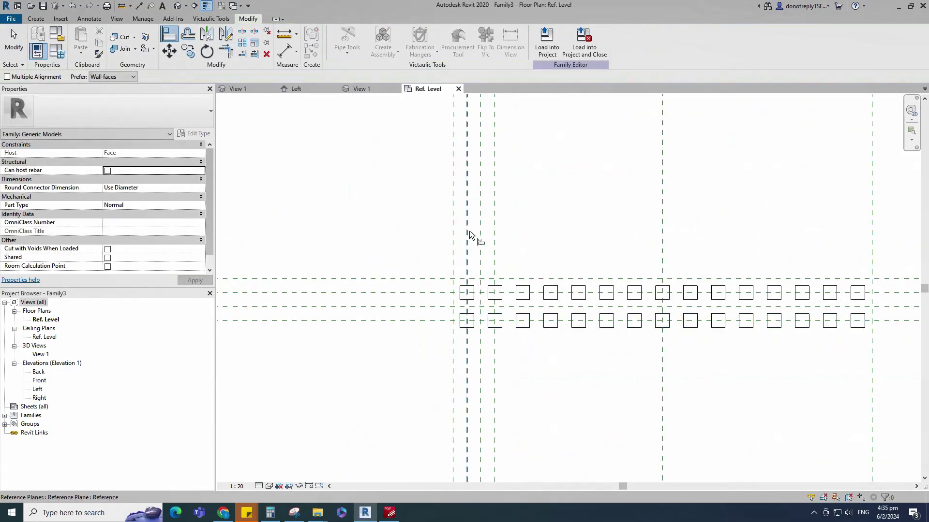
click(469, 330)
click(481, 306)
click(477, 321)
click(468, 322)
click(551, 337)
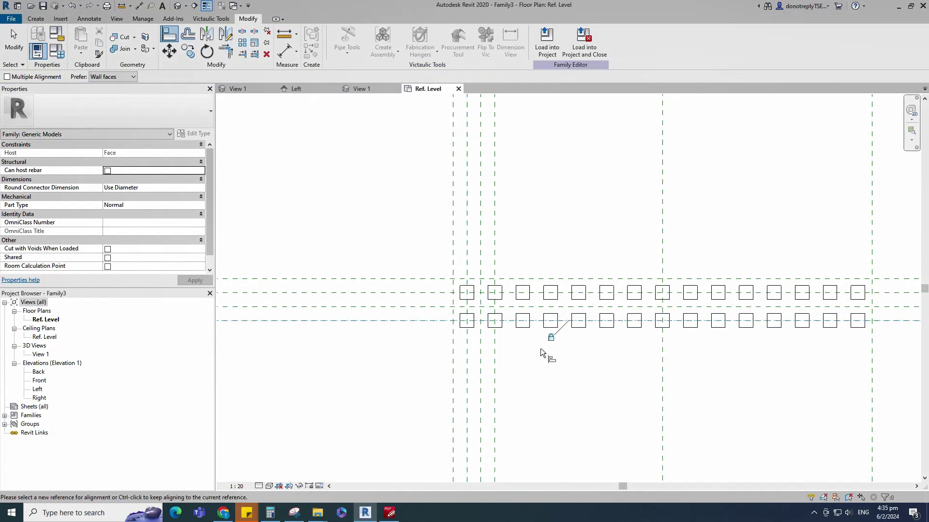
scroll(539, 357, down, 4)
key(Escape)
key(Escape)
Label the vertical row array's count with the existing No of Block parameter.
middle_drag(557, 371, 585, 348)
click(571, 320)
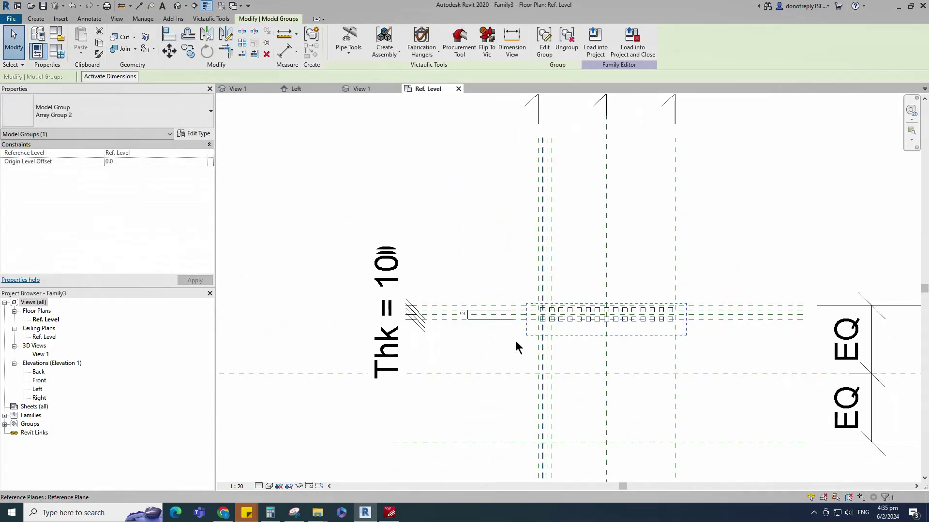
scroll(518, 345, up, 1)
scroll(463, 315, up, 4)
click(456, 312)
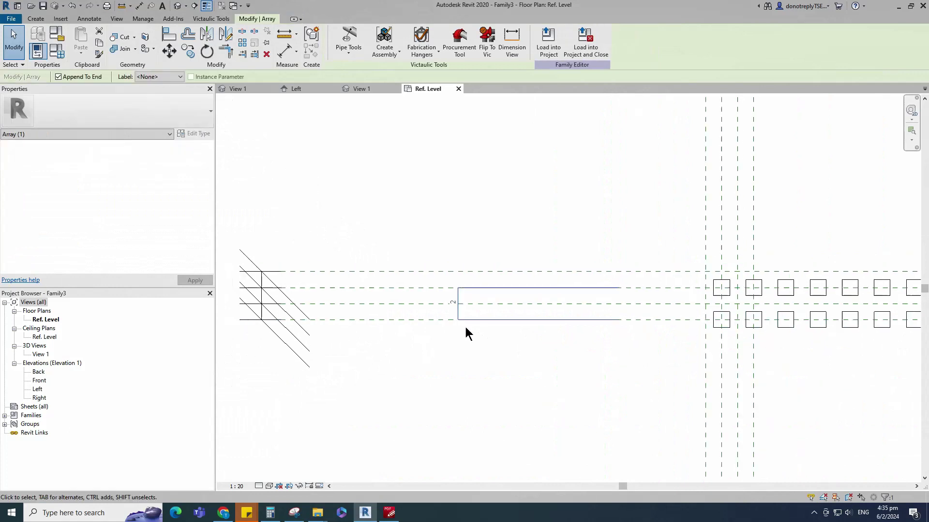
scroll(465, 325, down, 3)
scroll(462, 295, down, 1)
click(178, 76)
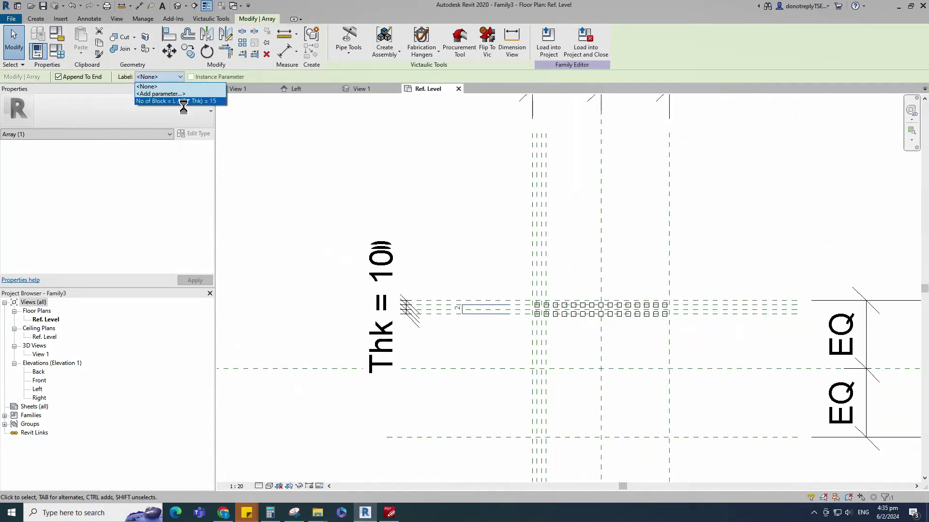
click(484, 227)
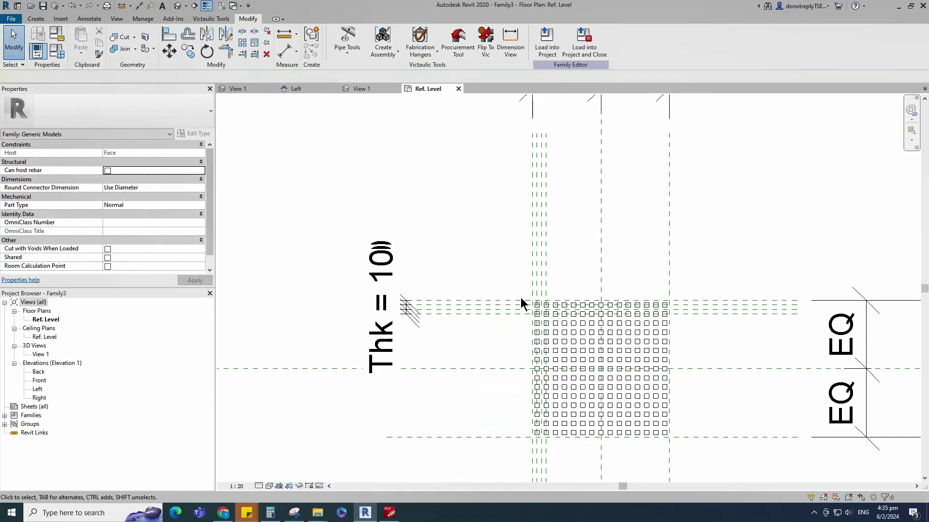
Open the 3D view View 1 of the block grid family and set its visual style to Shaded.
scroll(604, 435, up, 1)
scroll(586, 337, down, 4)
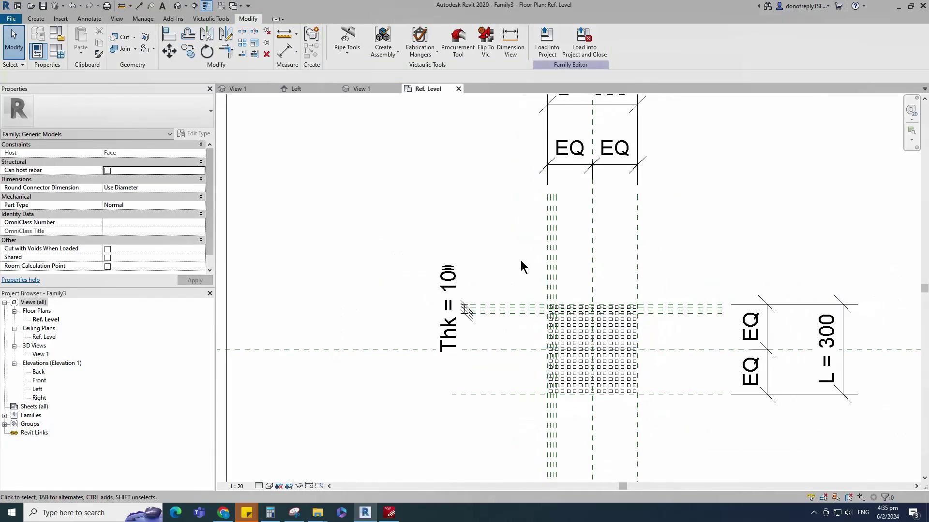
double_click(46, 355)
scroll(508, 321, up, 3)
shift+middle_drag(690, 382, 551, 366)
click(260, 486)
click(270, 488)
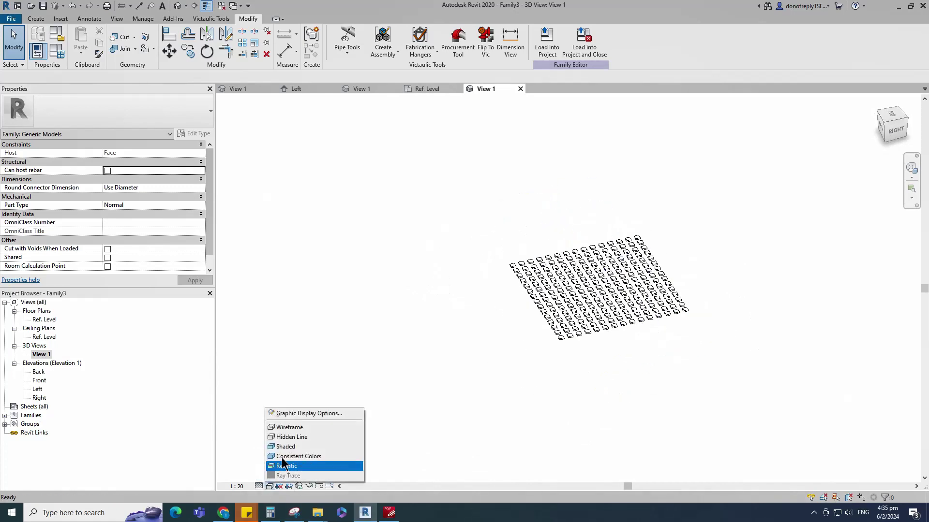
click(284, 448)
Examine the arrayed block grid on its host slab from several angles and return to the isometric view.
shift+middle_drag(625, 372, 625, 321)
click(624, 319)
scroll(625, 323, up, 4)
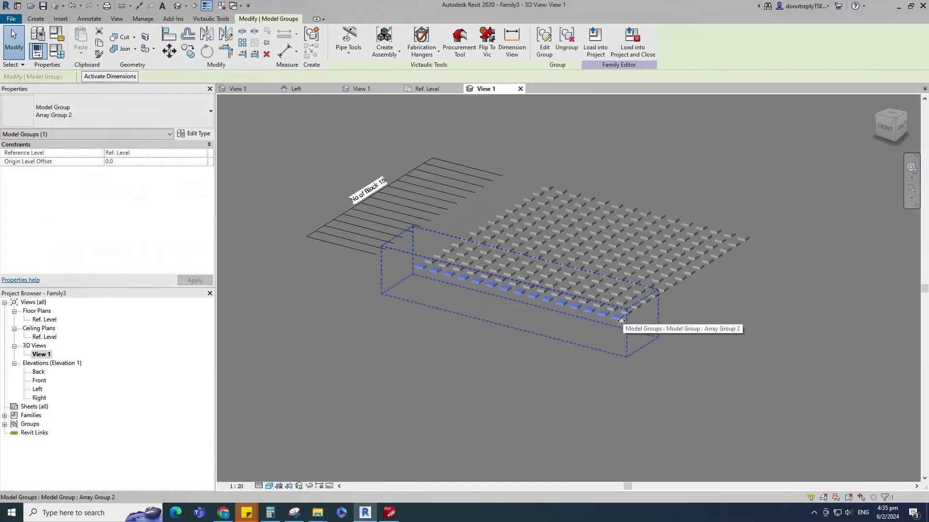
scroll(556, 331, down, 8)
click(707, 391)
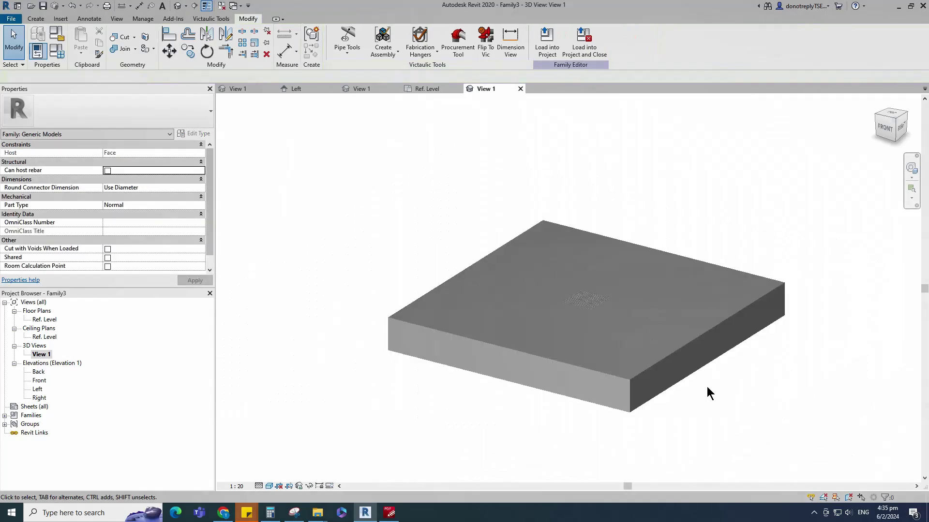
scroll(587, 297, up, 3)
click(875, 103)
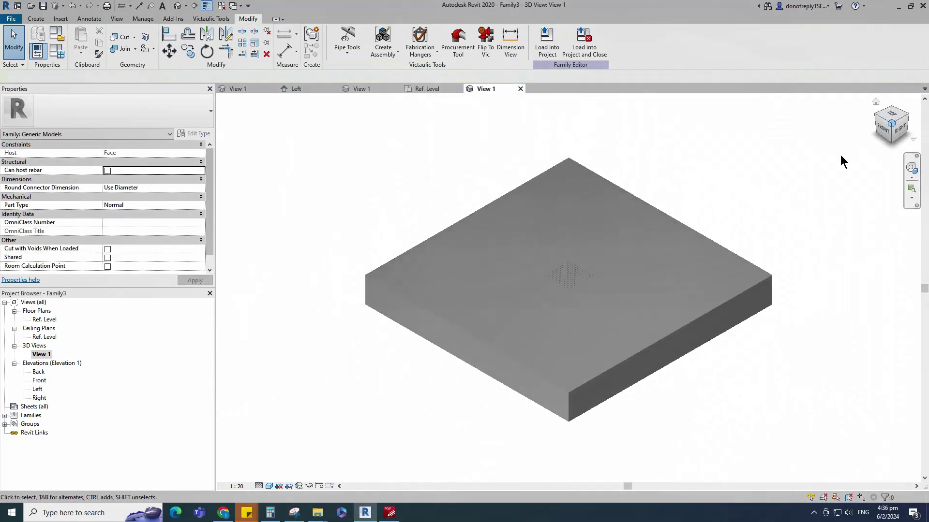
Save the block grid family as Manhole Pattern in the TT folder.
click(42, 5)
text(Manhole Par)
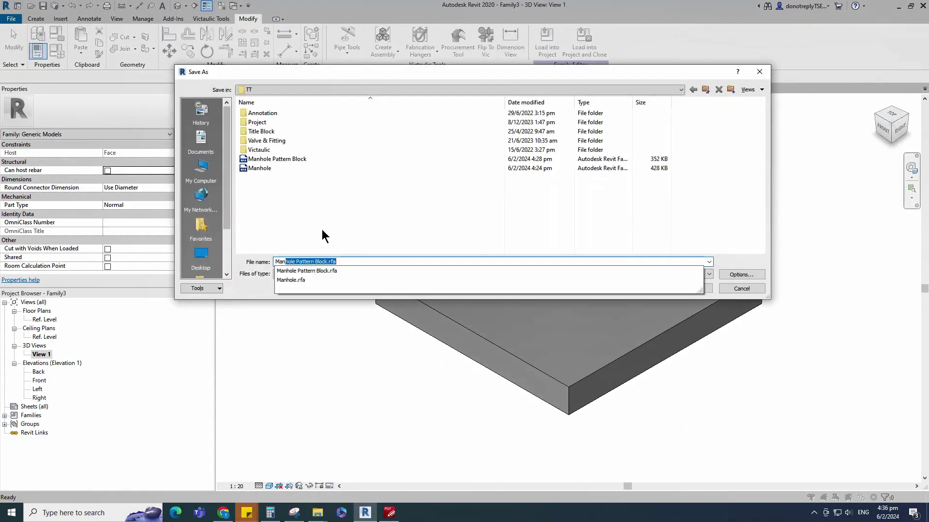
text(tern)
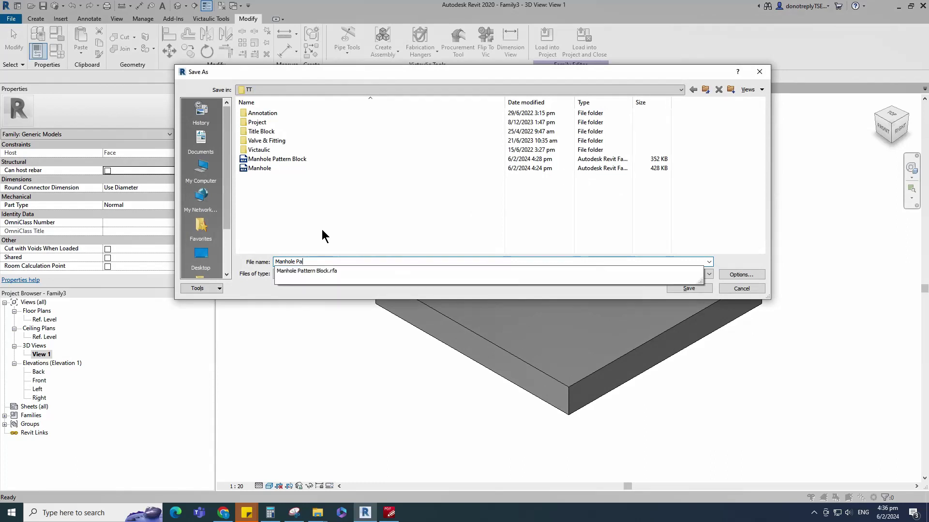
key(BackSpace)
click(687, 288)
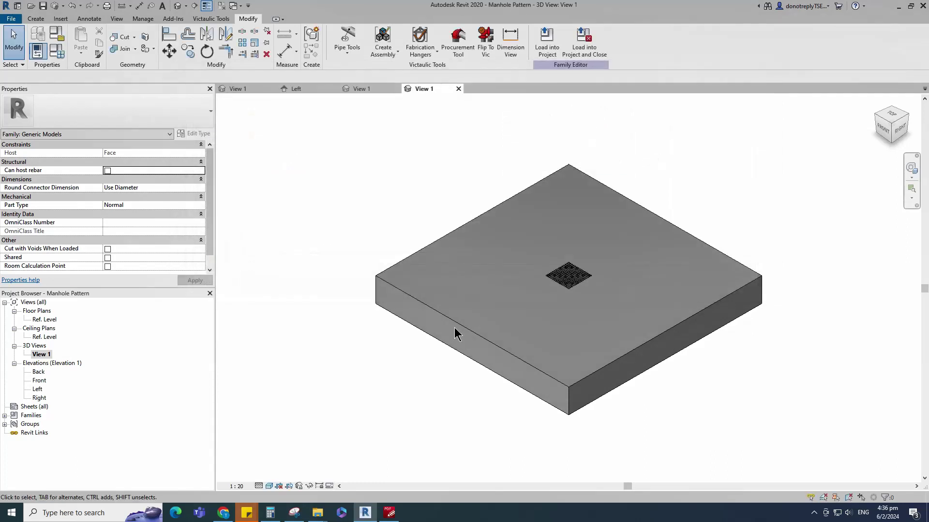
Load Manhole Pattern into Manhole.rfa and place one instance on the manhole's top cover face.
click(546, 51)
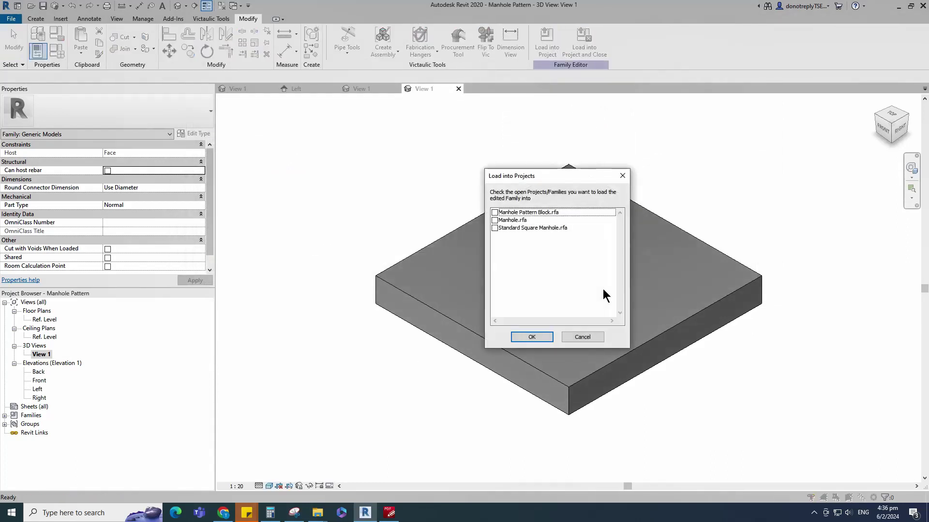
click(495, 220)
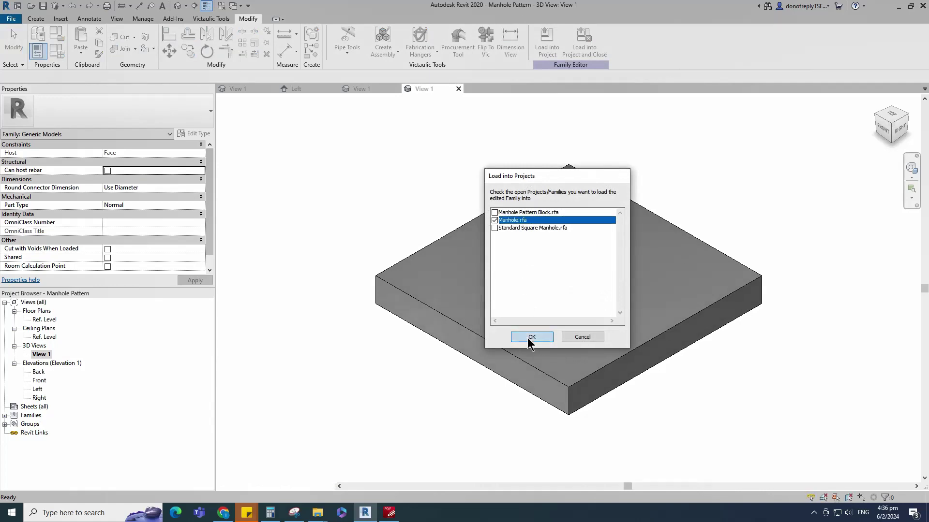
click(531, 337)
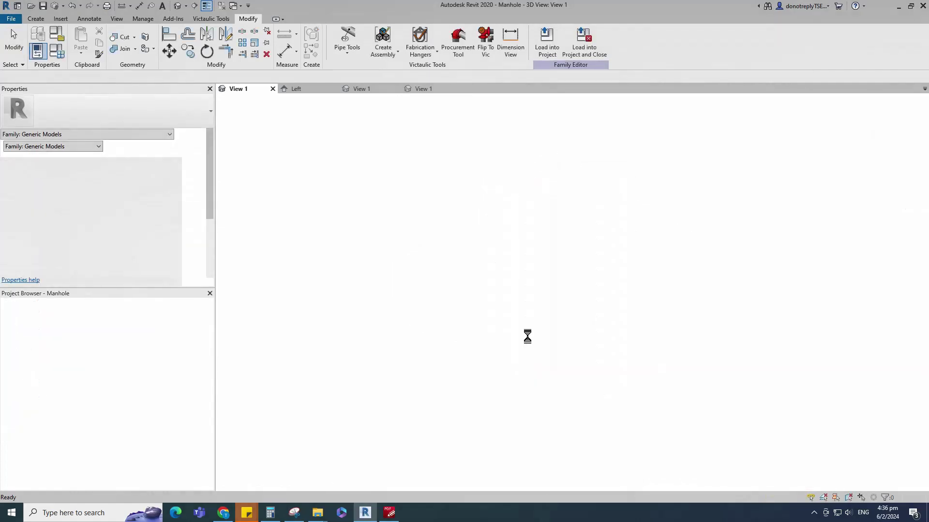
scroll(563, 244, up, 2)
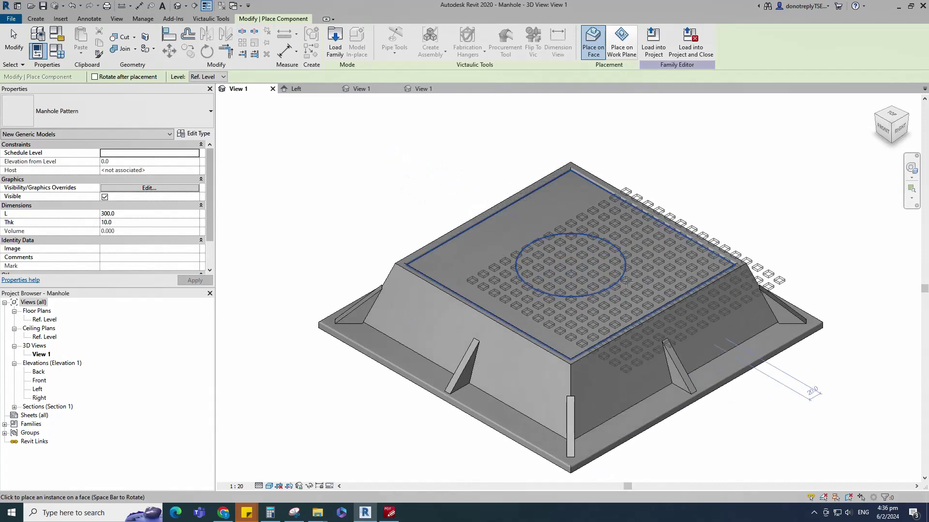
click(629, 281)
key(Escape)
key(Escape)
scroll(604, 312, down, 3)
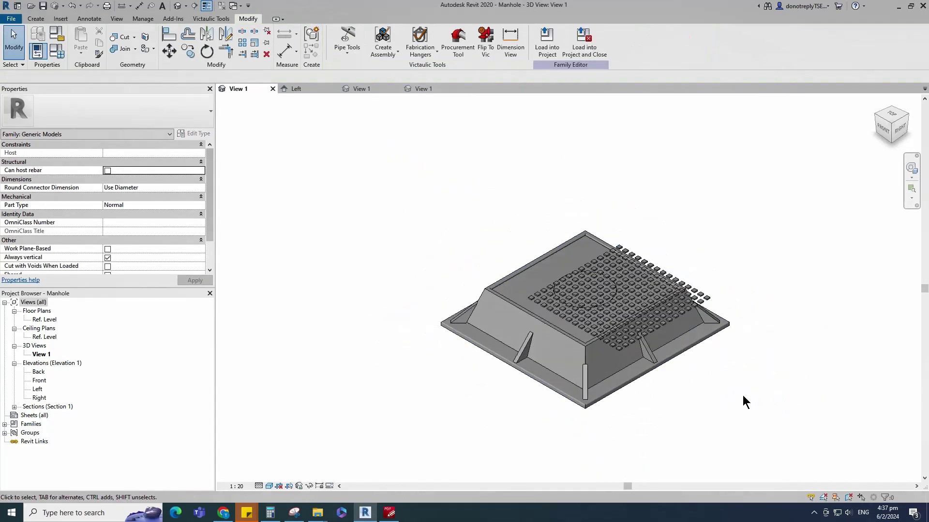
shift+middle_drag(744, 398, 787, 418)
shift+middle_drag(586, 421, 591, 373)
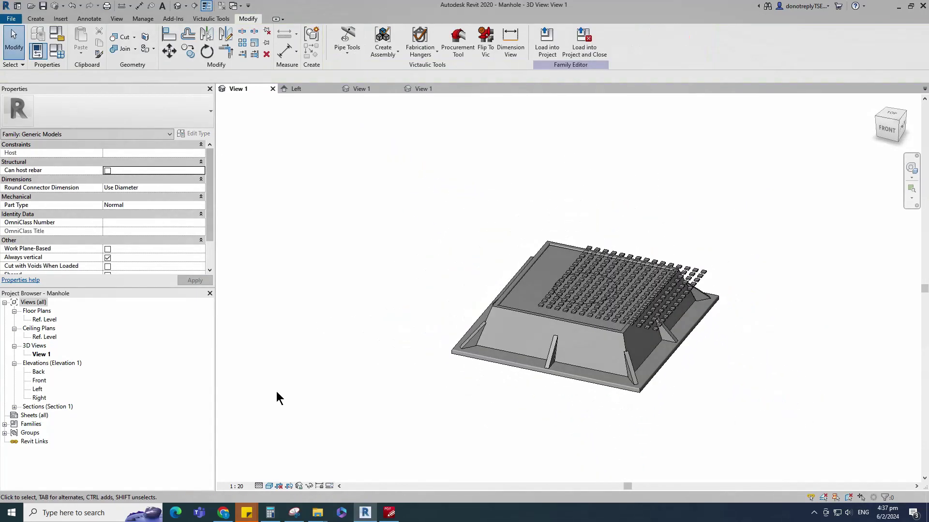
In the Ref. Level floor plan, align the placed Manhole Pattern with the reference planes along the cover's edges.
double_click(43, 320)
scroll(573, 285, up, 3)
key(a)
key(l)
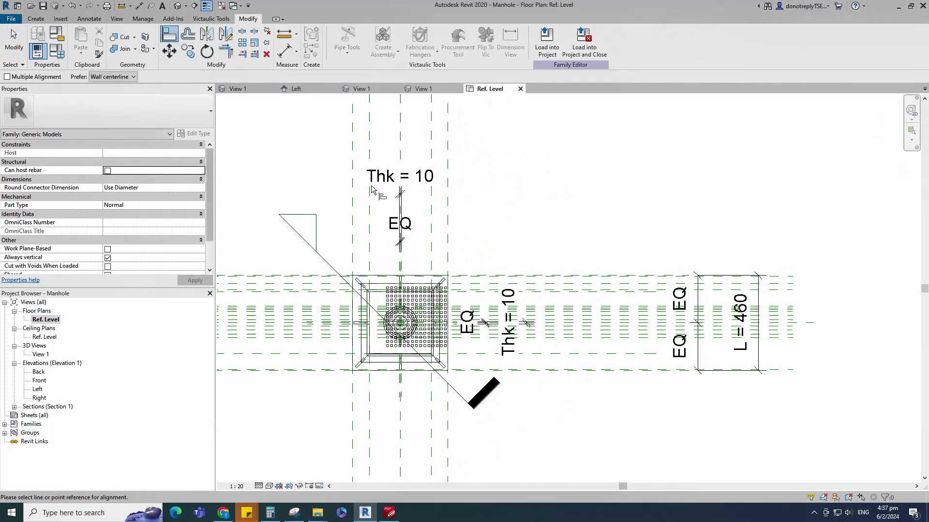
scroll(415, 329, up, 2)
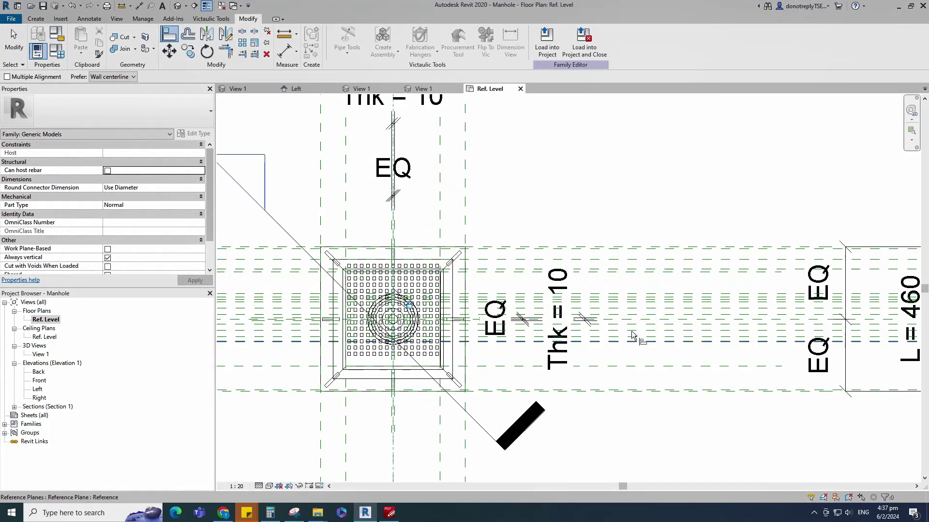
scroll(608, 342, down, 2)
key(Escape)
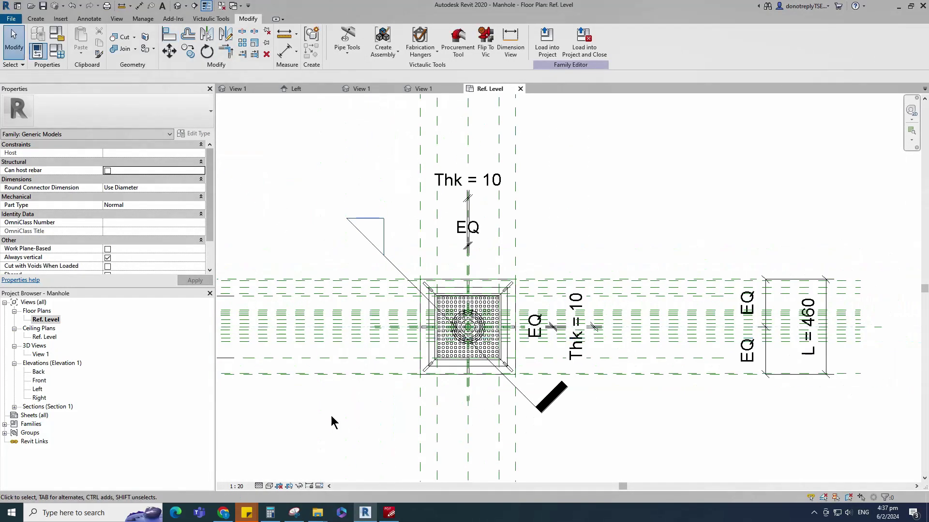
In the 3D view, associate the Manhole Pattern instance's L parameter with the family parameter L1.
double_click(44, 355)
shift+middle_drag(721, 411, 677, 411)
scroll(590, 309, up, 2)
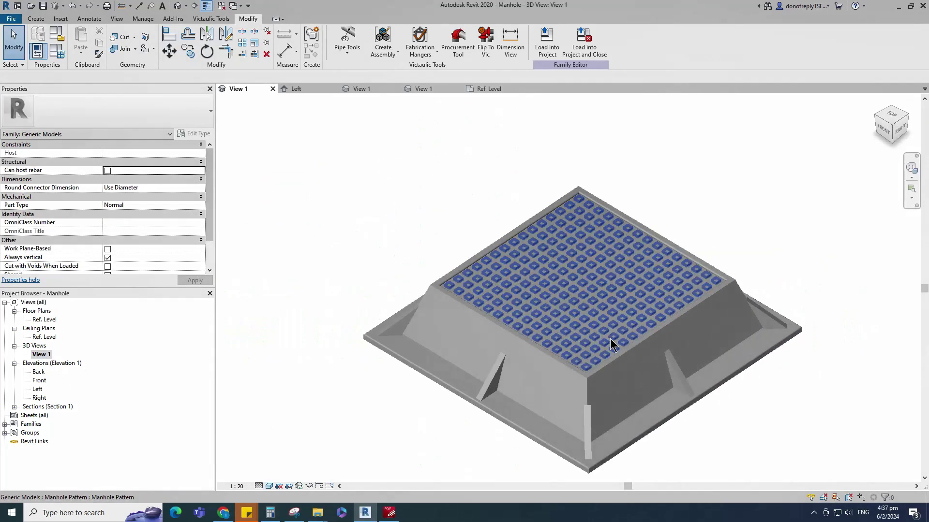
click(607, 333)
scroll(145, 245, down, 3)
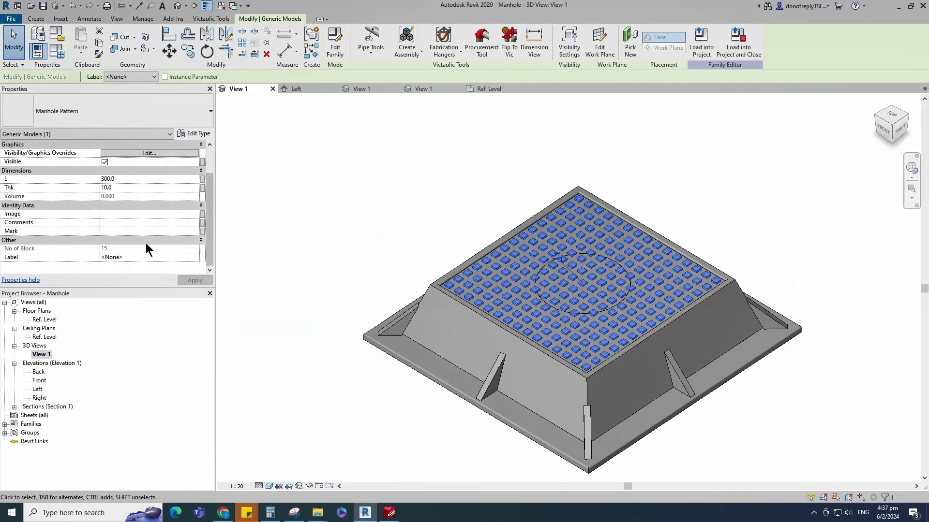
scroll(144, 245, up, 3)
click(203, 213)
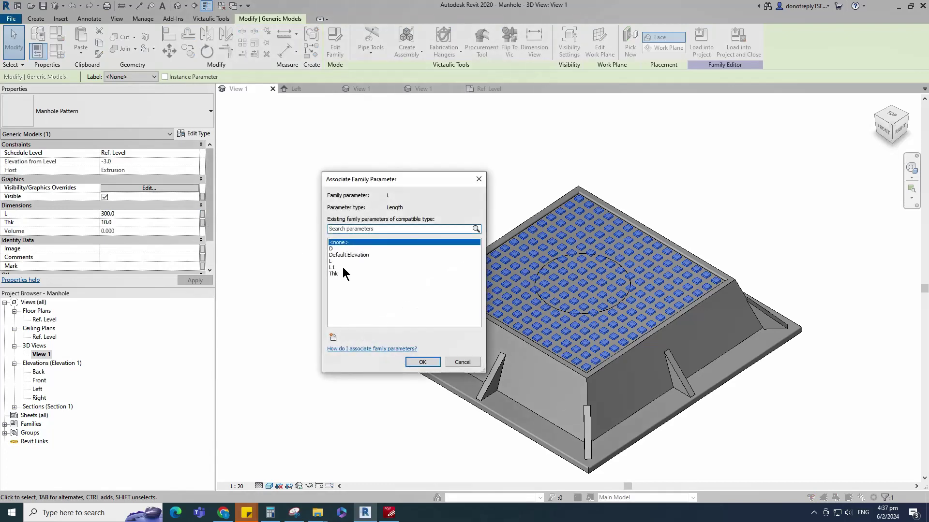
click(338, 267)
click(418, 363)
Associate the Manhole Pattern instance's Thk parameter with the family parameter Thk.
click(202, 222)
click(333, 273)
click(417, 364)
click(376, 390)
Check the patterned manhole cover from the opposite side and save the Manhole family.
scroll(522, 261, down, 3)
scroll(688, 258, up, 3)
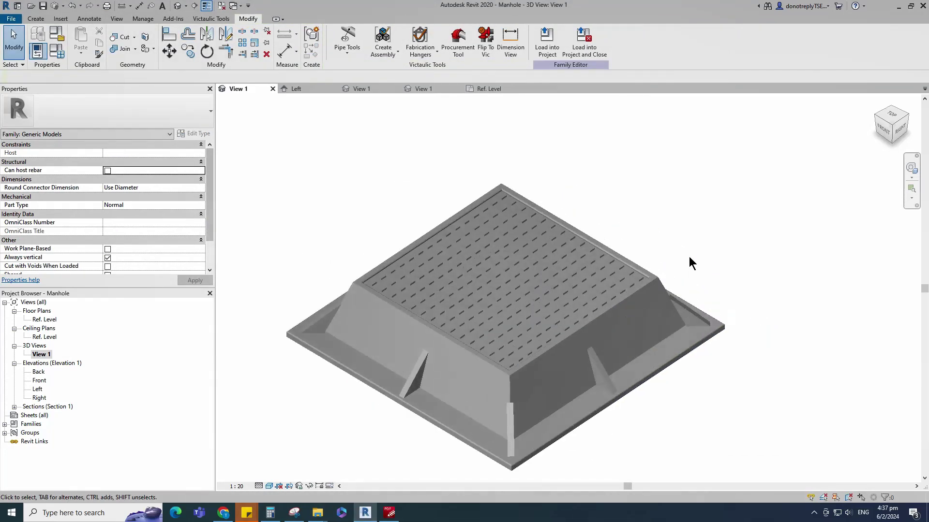
shift+middle_drag(688, 258, 340, 216)
scroll(340, 216, down, 3)
key(ctrl+s)
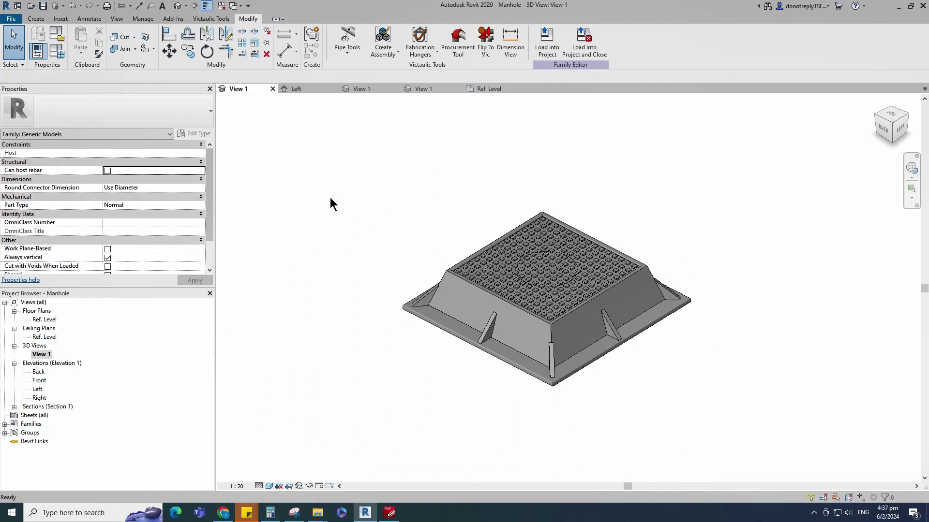
Create a new family from the Metric Generic Model face based template.
click(12, 19)
mouse_move(31, 62)
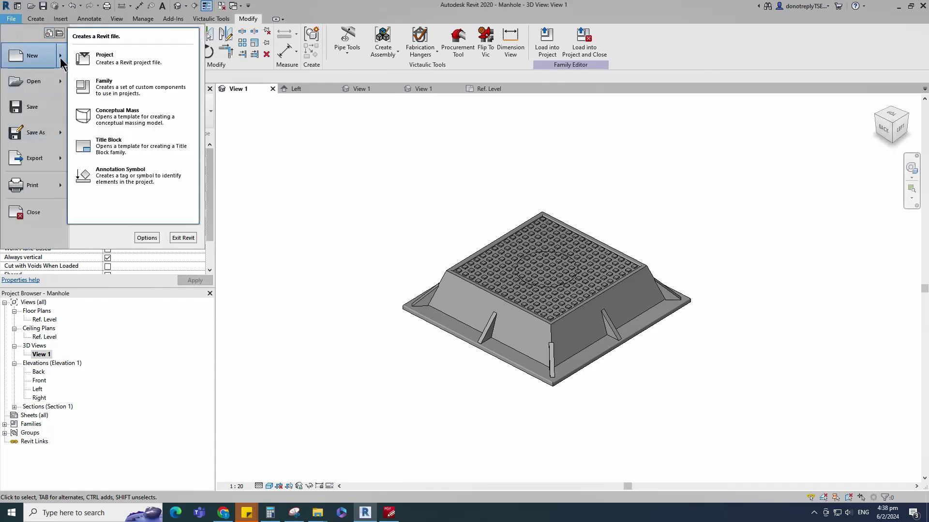
click(118, 86)
scroll(261, 263, down, 2)
scroll(284, 280, up, 1)
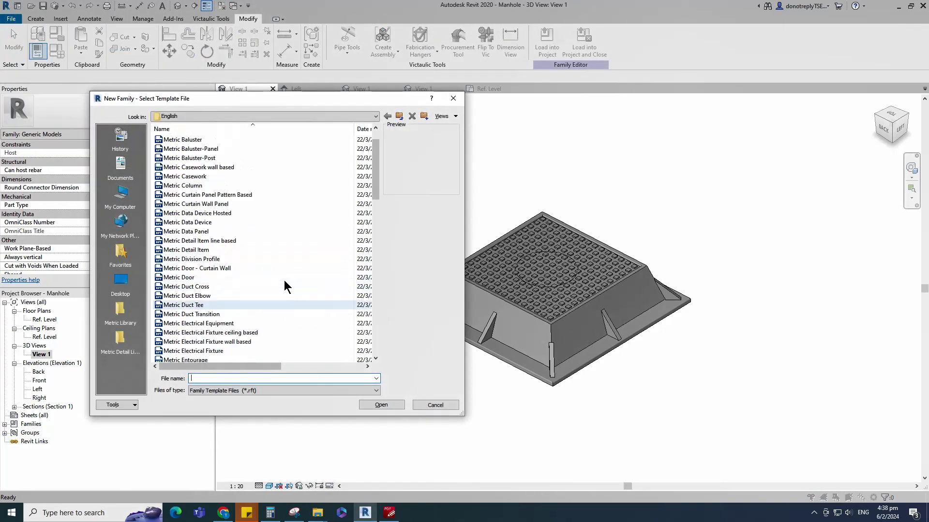
scroll(283, 277, down, 3)
click(250, 293)
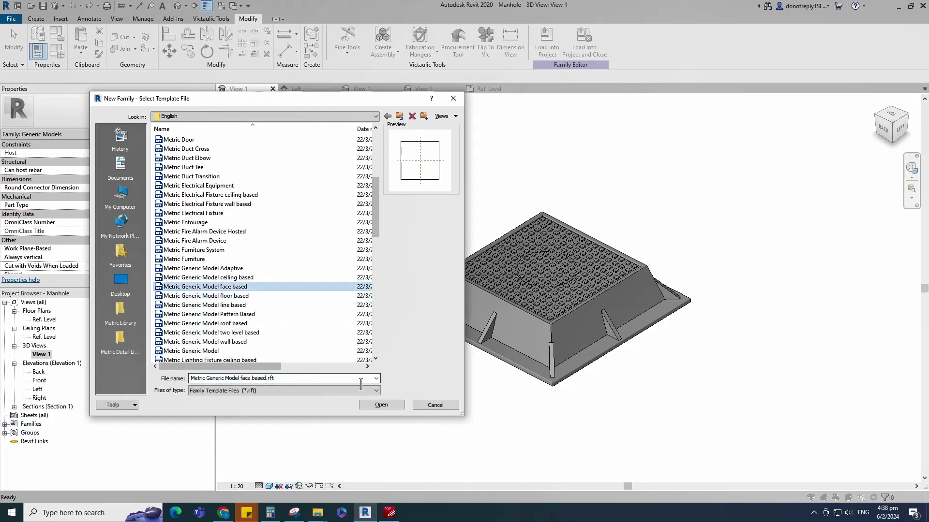
click(382, 405)
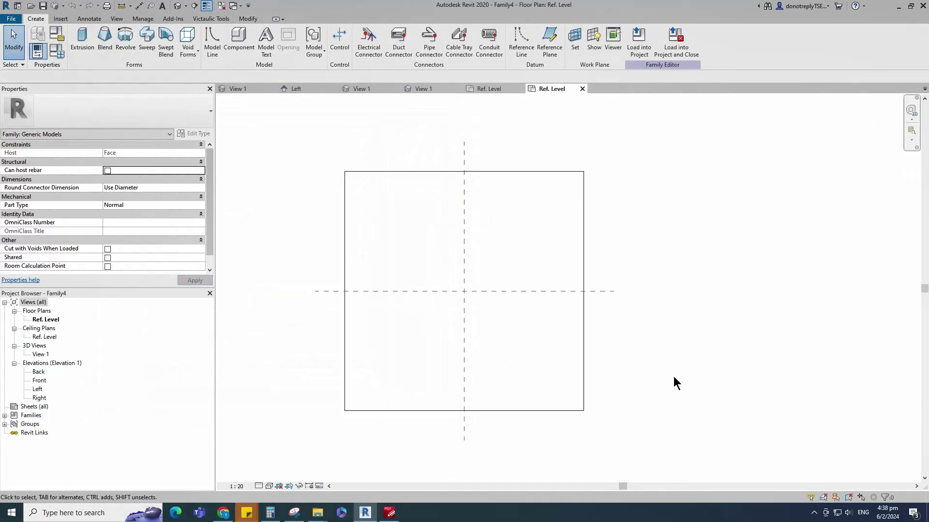
Start a void extrusion and sketch a circle of about 140 mm radius at the reference planes' intersection, showing its center mark.
click(35, 19)
click(188, 48)
click(212, 70)
click(394, 32)
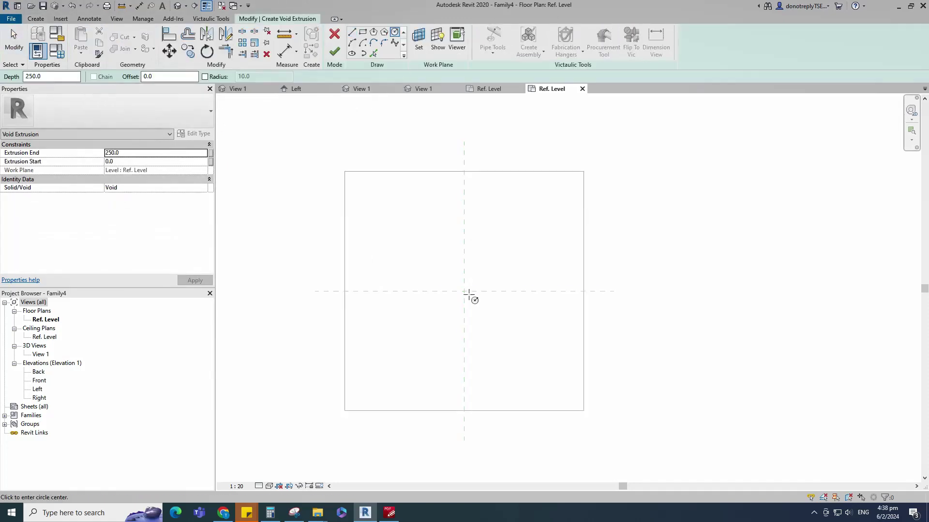
scroll(472, 296, up, 2)
click(457, 290)
click(477, 290)
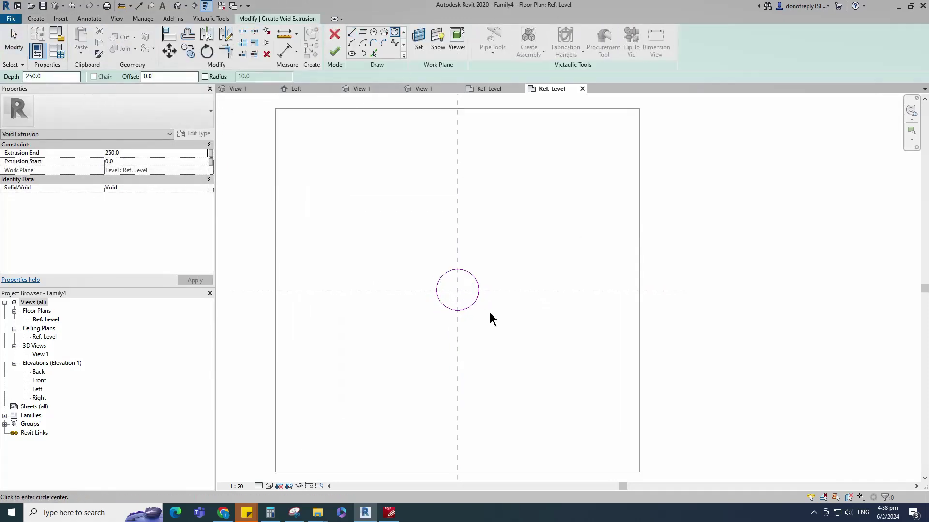
key(Escape)
key(Escape)
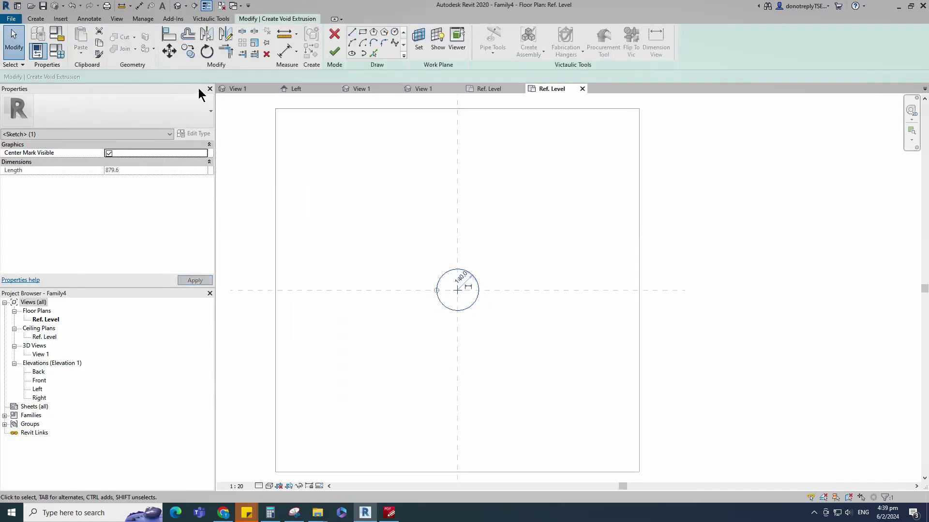
Align the circle's center to the vertical and horizontal center reference planes and lock both alignments.
key(a)
key(l)
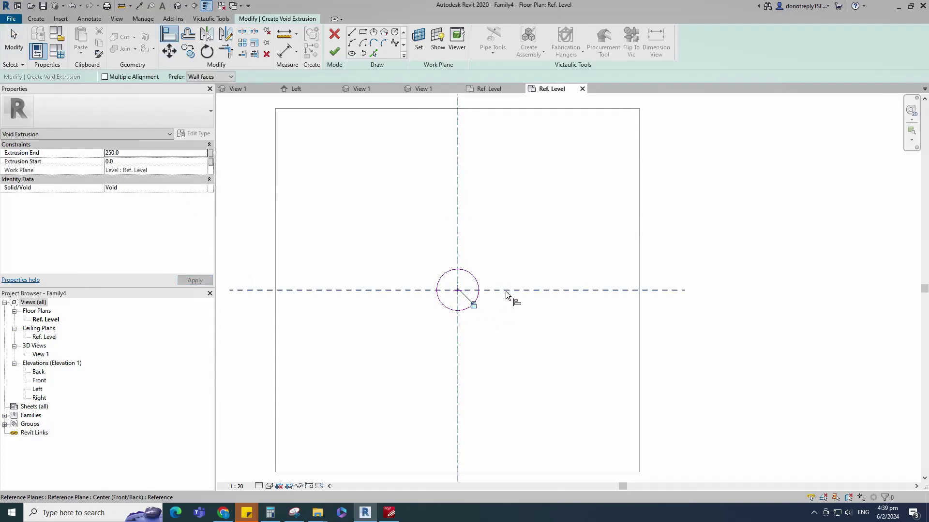
key(Escape)
key(Escape)
Add a diameter dimension to the sketched circle.
click(296, 54)
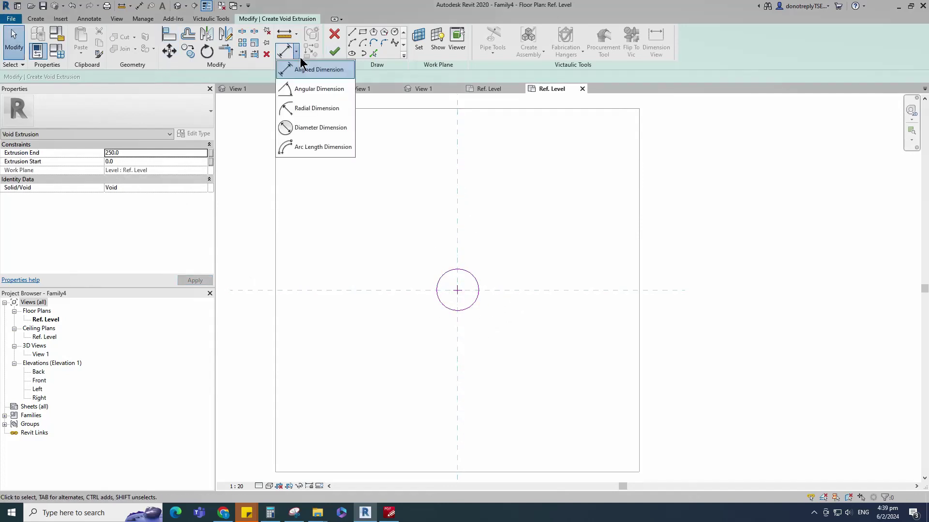
click(321, 127)
click(477, 284)
click(507, 238)
key(Escape)
key(Escape)
Set the circle's diameter to 142 mm.
click(474, 307)
scroll(450, 287, up, 3)
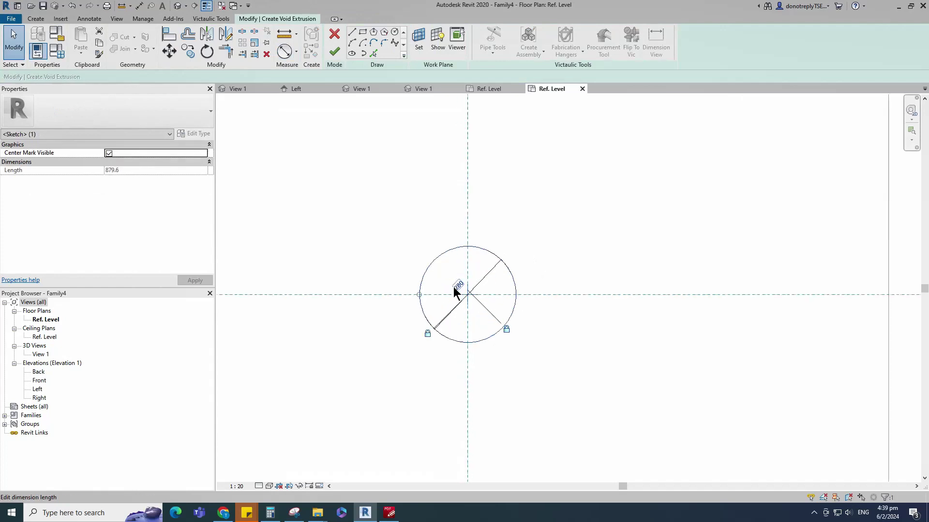
click(462, 287)
text(142)
key(Return)
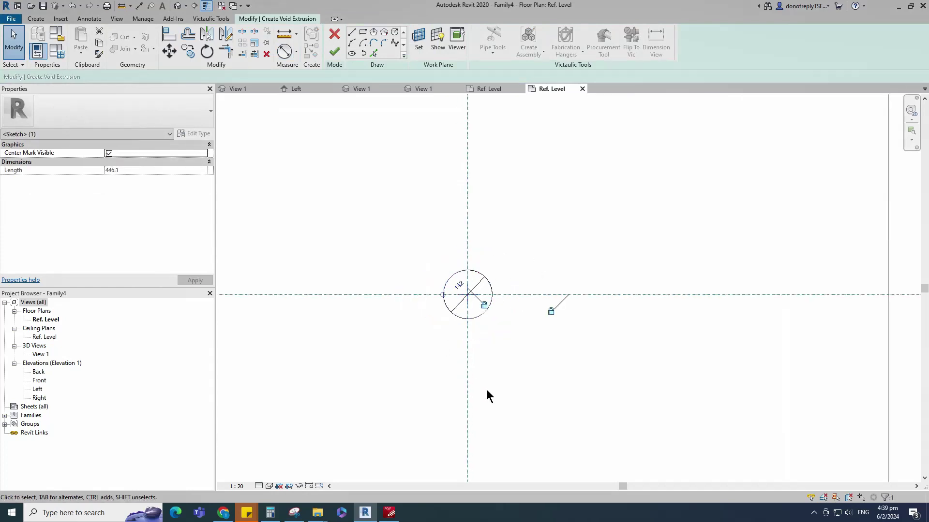
click(486, 389)
Set the Ref. Level view scale to 1:10.
scroll(478, 360, up, 2)
click(244, 486)
click(245, 393)
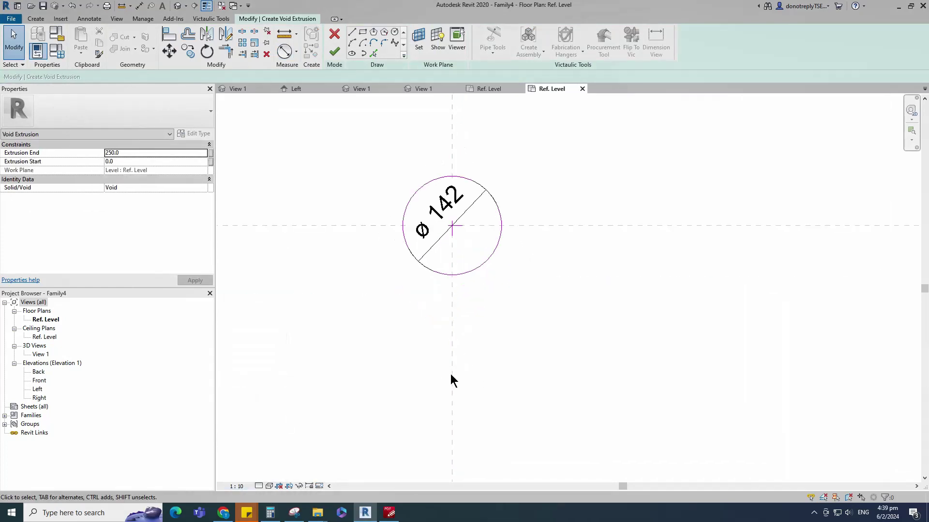
Offset the 142 mm circle inward by 20 mm to create a concentric inner circle in the void extrusion sketch.
click(373, 53)
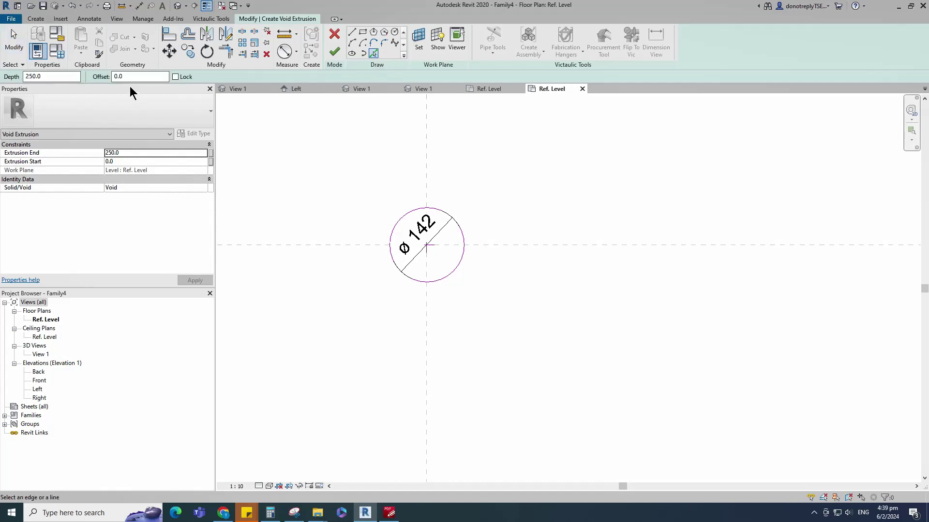
text(20)
key(Return)
click(453, 264)
Add a diameter dimension to the inner circle.
click(284, 52)
click(451, 258)
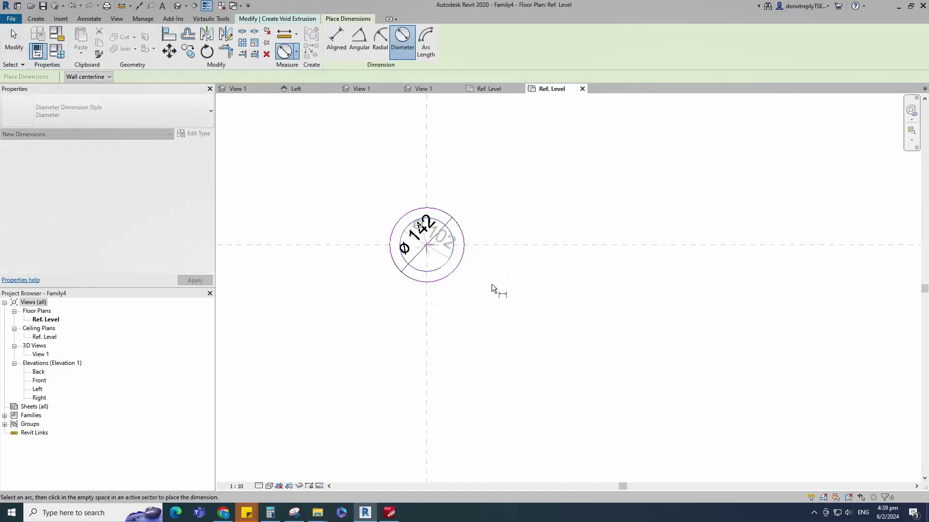
click(491, 284)
key(Escape)
scroll(412, 247, up, 3)
click(469, 259)
scroll(430, 287, down, 6)
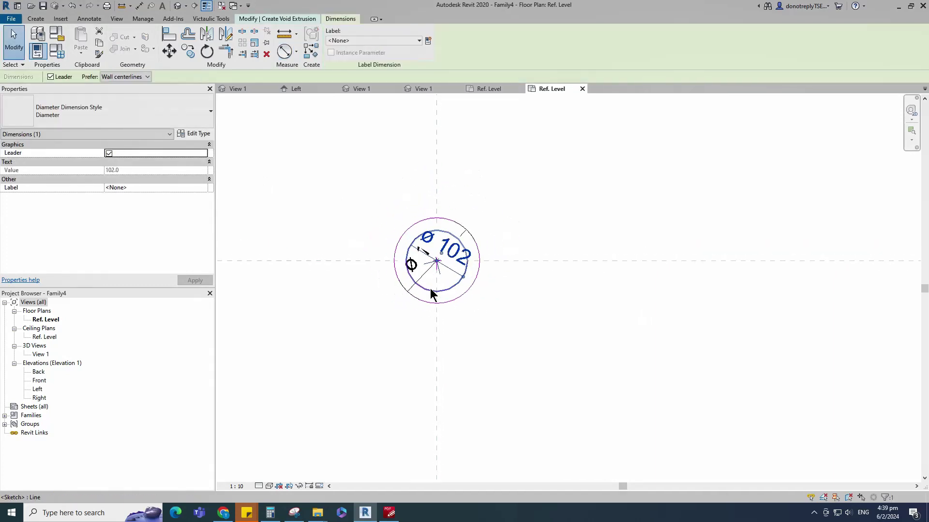
Set the inner circle's diameter to 110 mm and finish the void extrusion sketch.
click(466, 307)
scroll(430, 327, up, 4)
click(445, 247)
click(446, 203)
text(110)
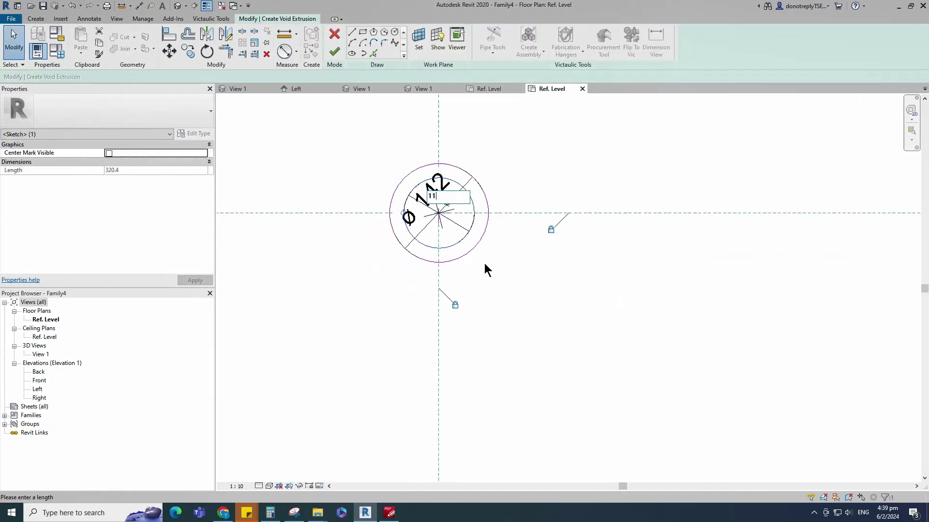
key(Return)
click(519, 326)
scroll(516, 358, down, 2)
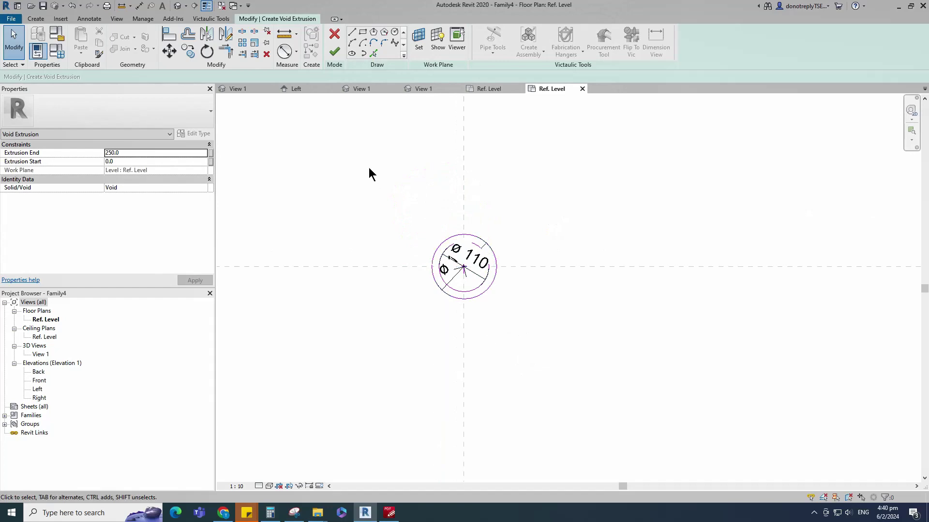
click(335, 51)
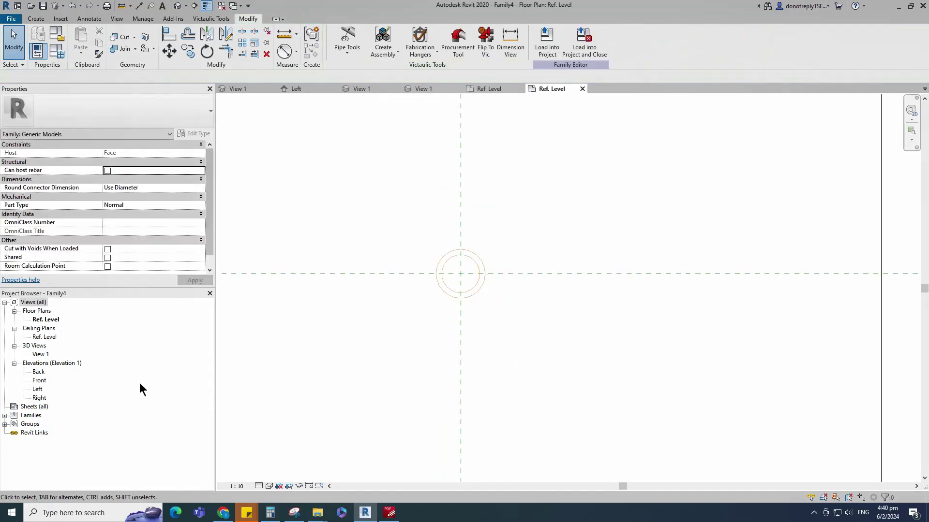
In the Front elevation, draw a horizontal reference plane offset 3 mm below Ref. Level across the void.
double_click(42, 382)
click(560, 431)
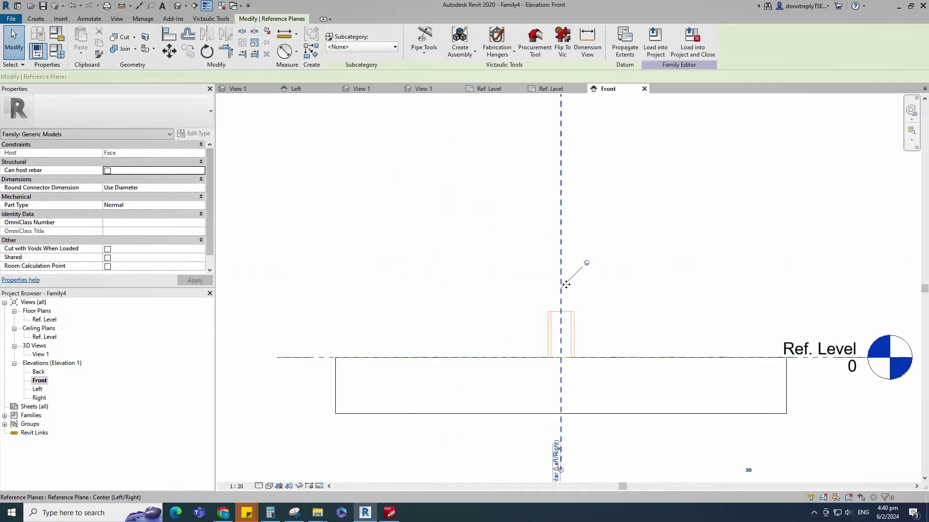
click(312, 54)
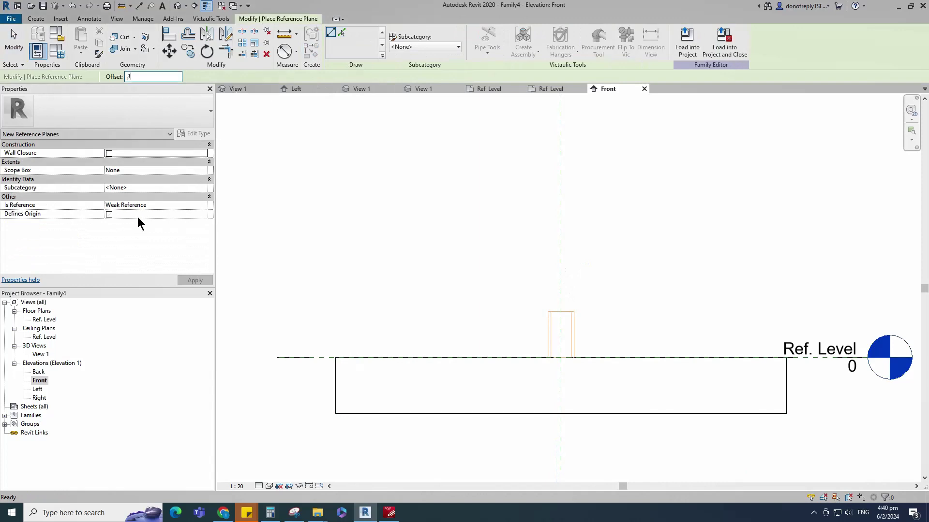
scroll(503, 368, up, 2)
click(480, 348)
click(669, 348)
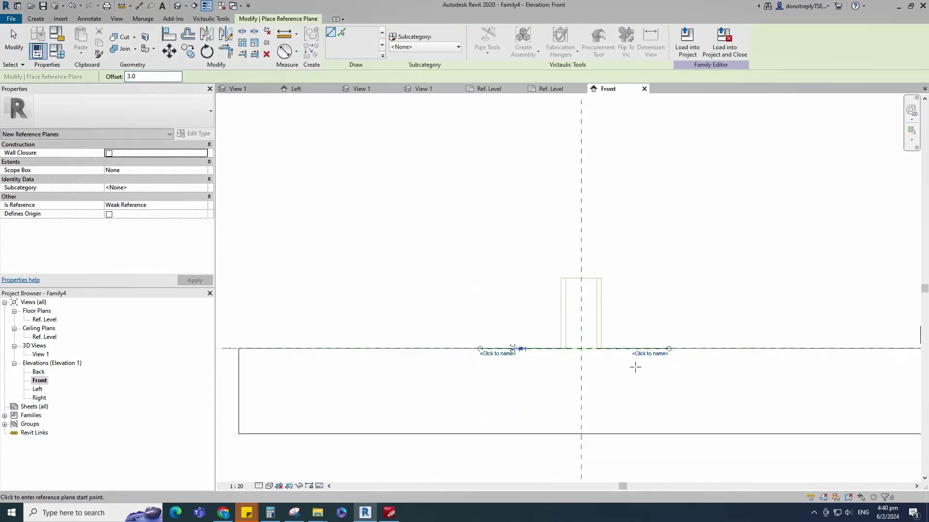
Add an aligned dimension between Ref. Level and the new reference plane below it.
click(296, 51)
click(311, 69)
scroll(638, 377, up, 4)
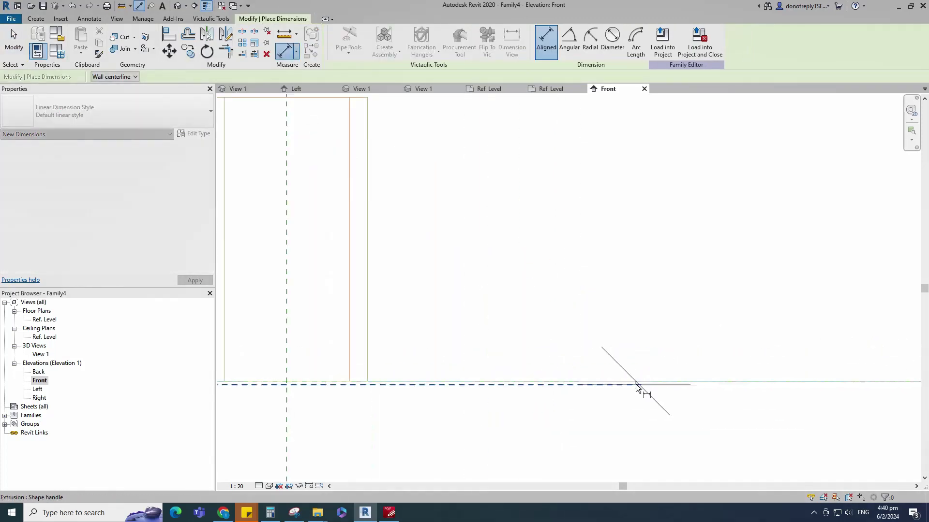
click(636, 384)
scroll(514, 318, down, 7)
click(604, 335)
click(654, 345)
Align the void extrusion's top face to the reference plane below Ref. Level and lock the alignment.
click(169, 35)
scroll(521, 338, up, 4)
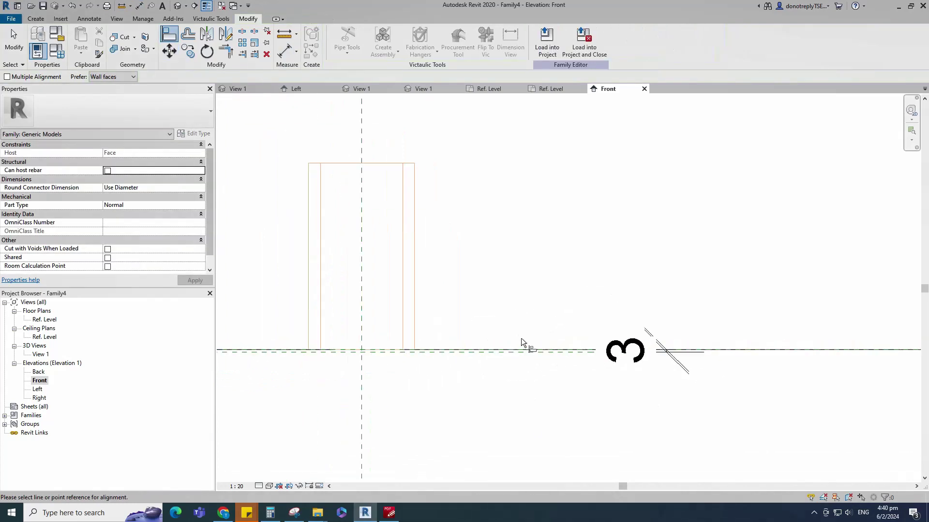
scroll(521, 339, up, 1)
click(518, 351)
click(390, 134)
click(395, 366)
scroll(622, 311, down, 6)
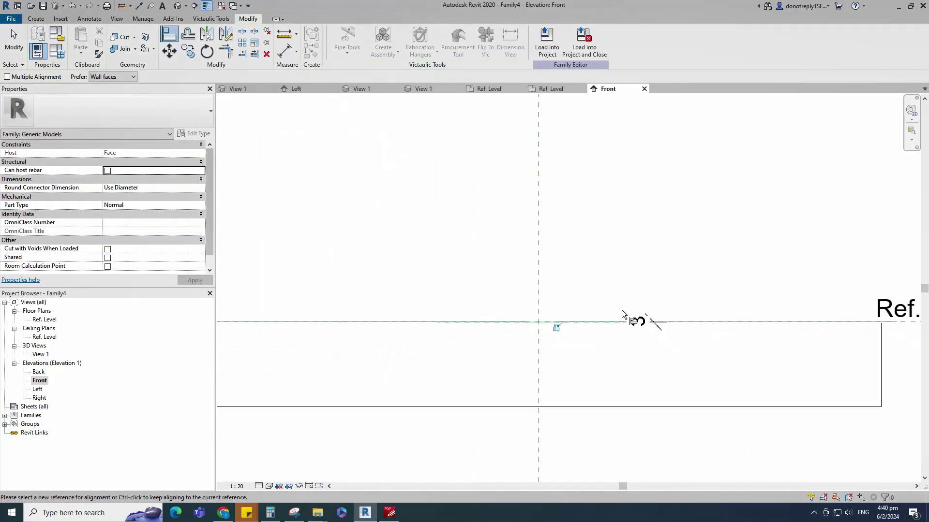
key(Escape)
scroll(567, 339, up, 3)
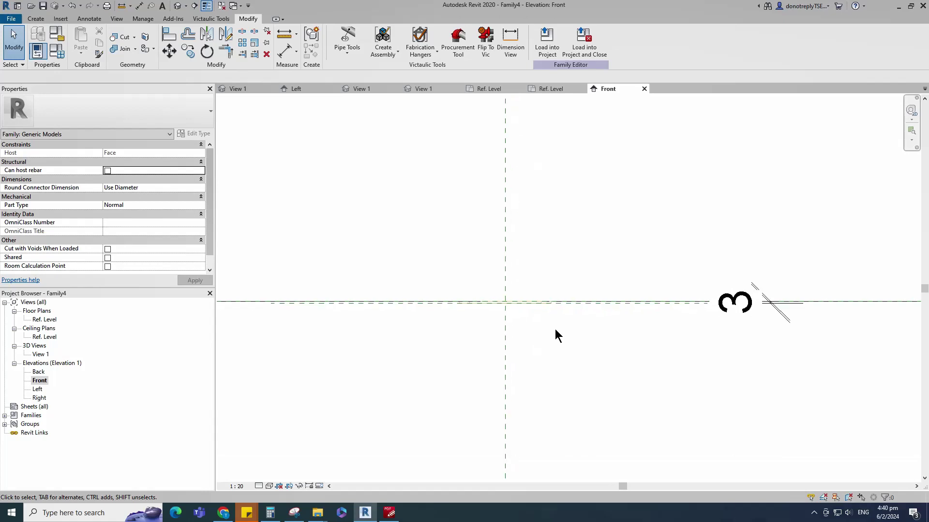
Cut the host block with the ring-shaped void using Cut Geometry.
scroll(503, 329, down, 2)
click(122, 39)
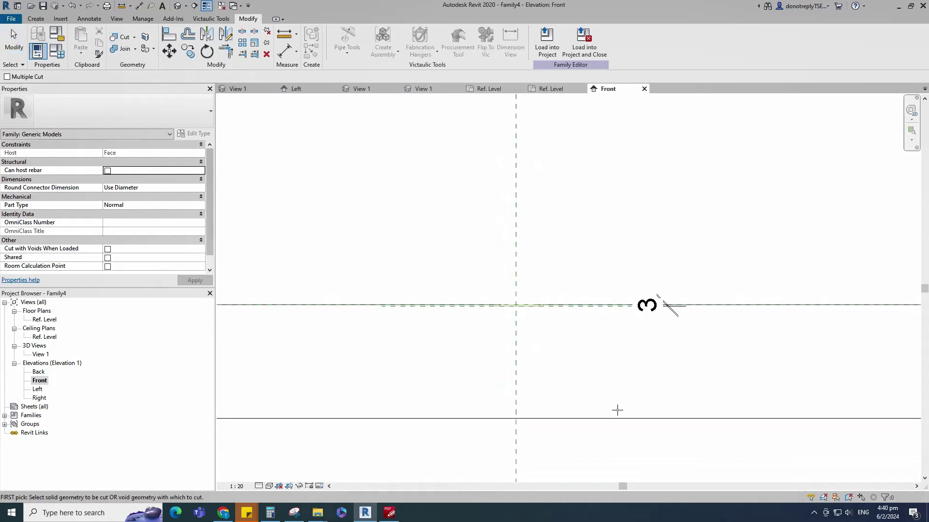
scroll(615, 408, down, 2)
click(575, 383)
scroll(557, 358, up, 3)
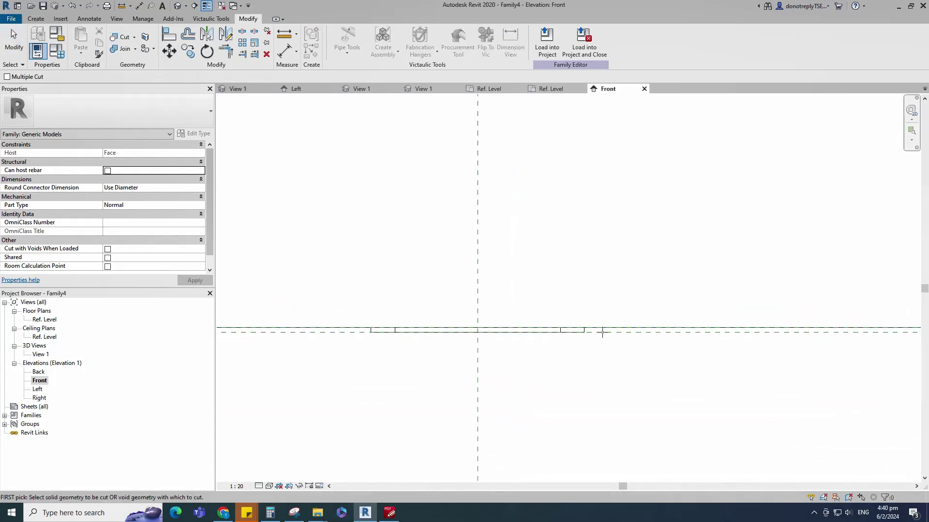
key(Escape)
scroll(608, 348, down, 4)
Open the 3D view View 1 and set its visual style to Realistic to inspect the ring cut.
double_click(42, 354)
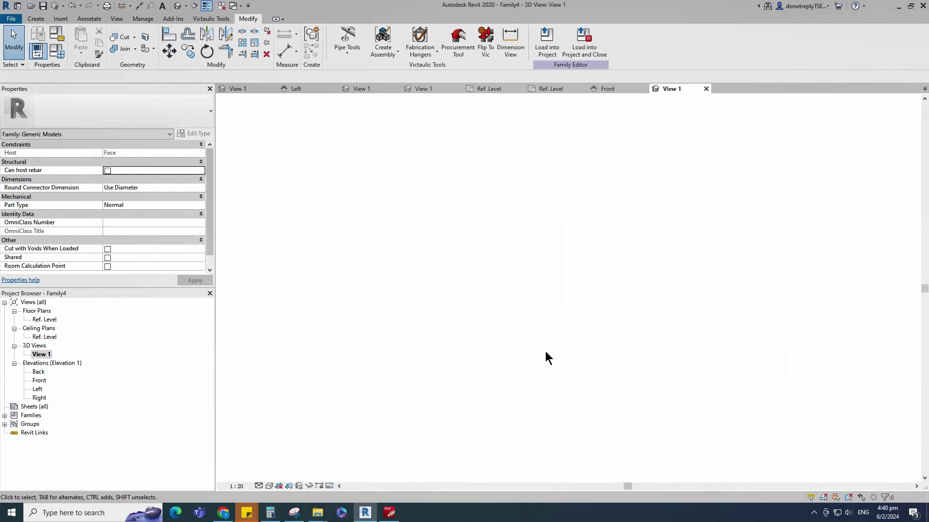
click(269, 486)
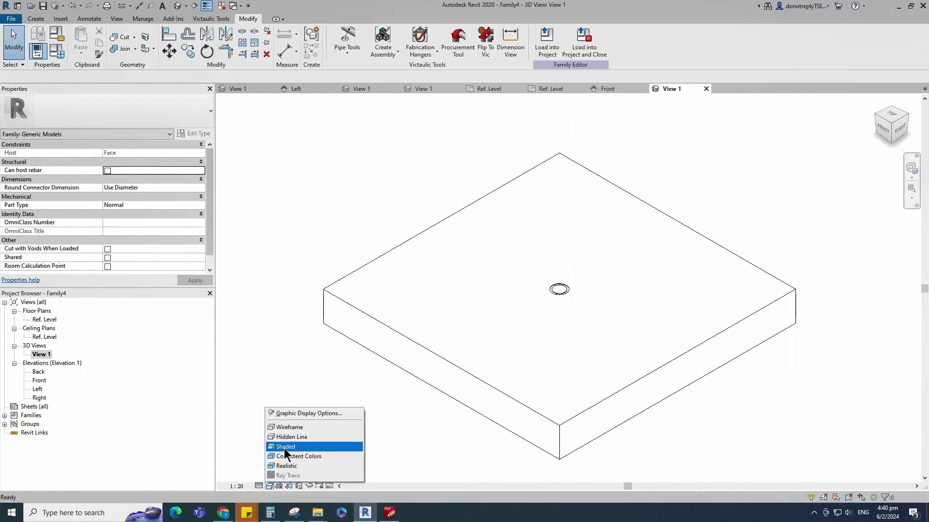
click(288, 438)
scroll(566, 323, up, 3)
click(270, 486)
click(282, 466)
scroll(585, 283, up, 2)
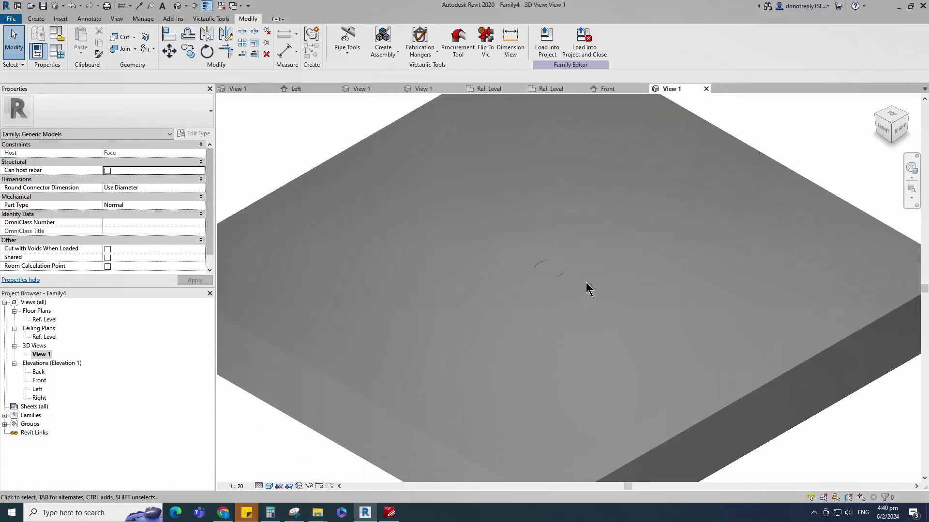
scroll(586, 310, down, 6)
Save the family as Void Circle in the TT folder.
click(44, 5)
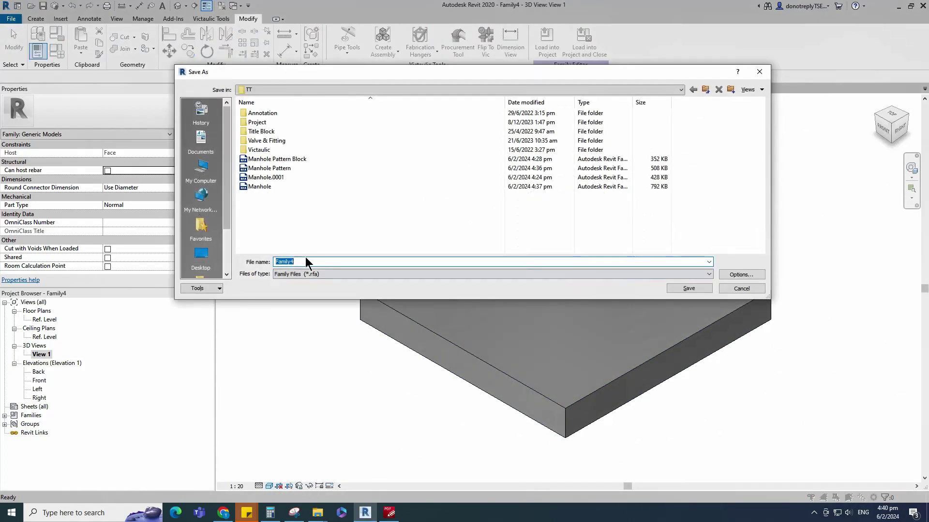
text(Void Circle)
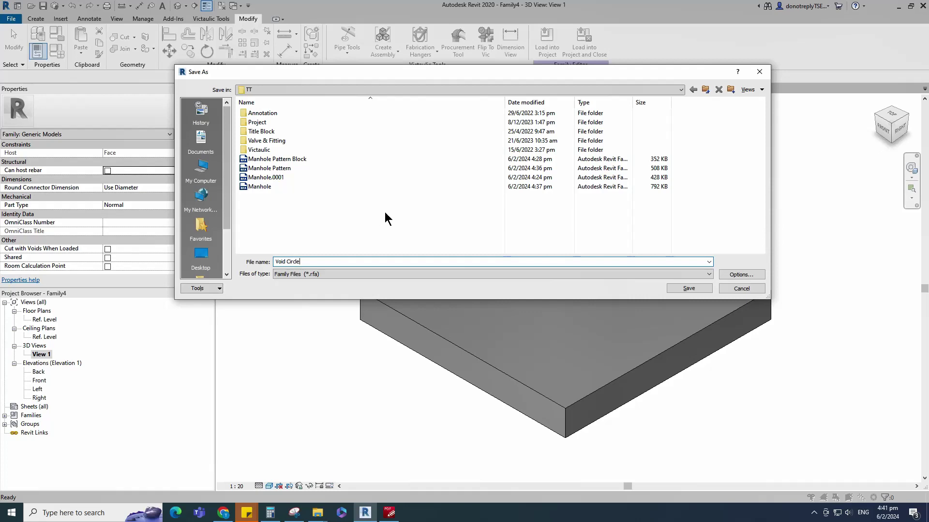
key(Return)
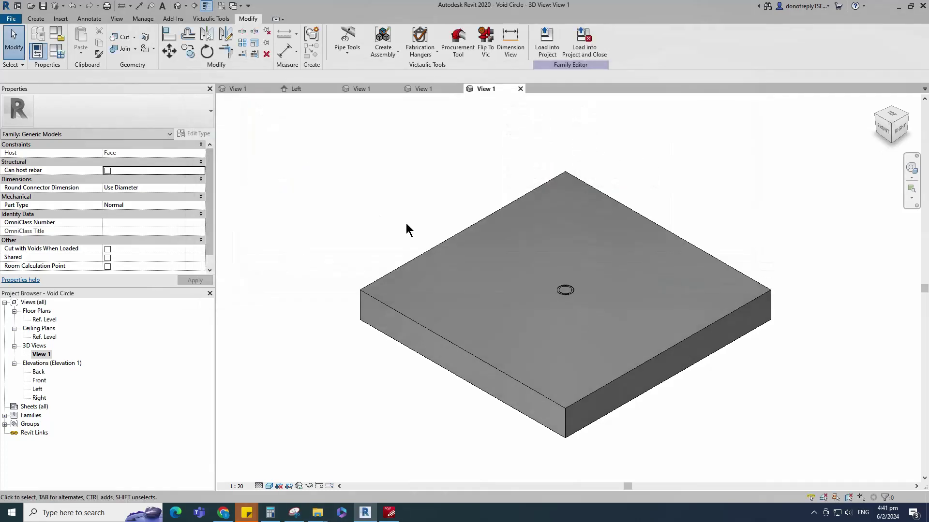
Load the Void Circle family into the Manhole family and place it on the patterned cover face.
click(547, 41)
click(529, 336)
scroll(521, 277, up, 5)
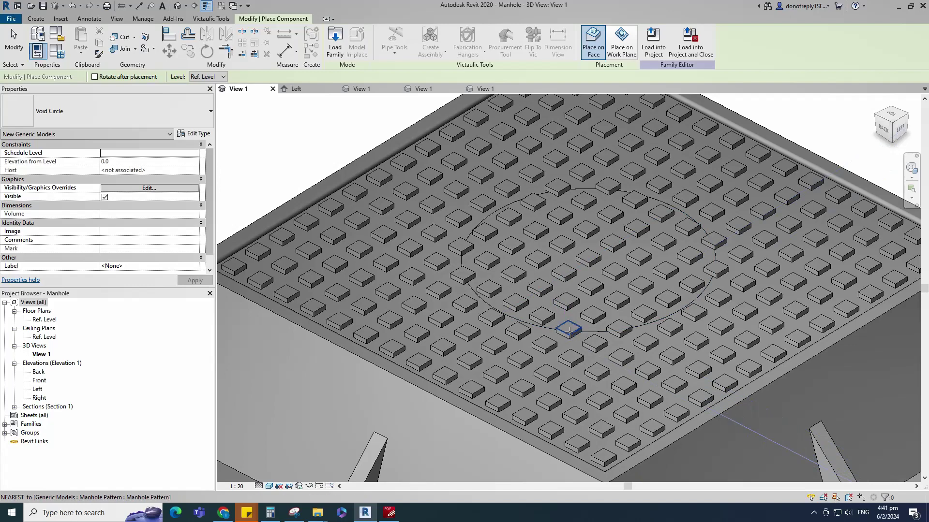
scroll(559, 305, down, 4)
click(559, 306)
key(Escape)
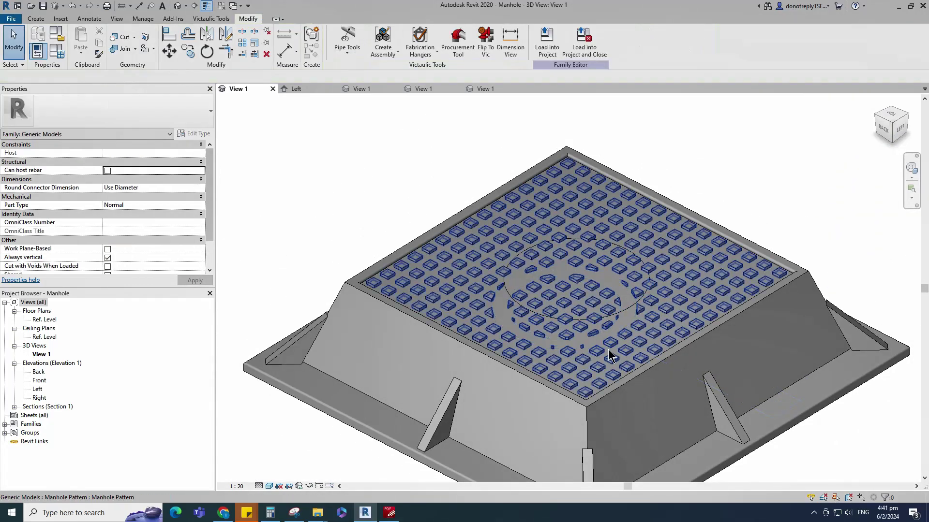
In the Ref. Level plan, align the void circle's center planes with the manhole's center reference planes.
double_click(44, 319)
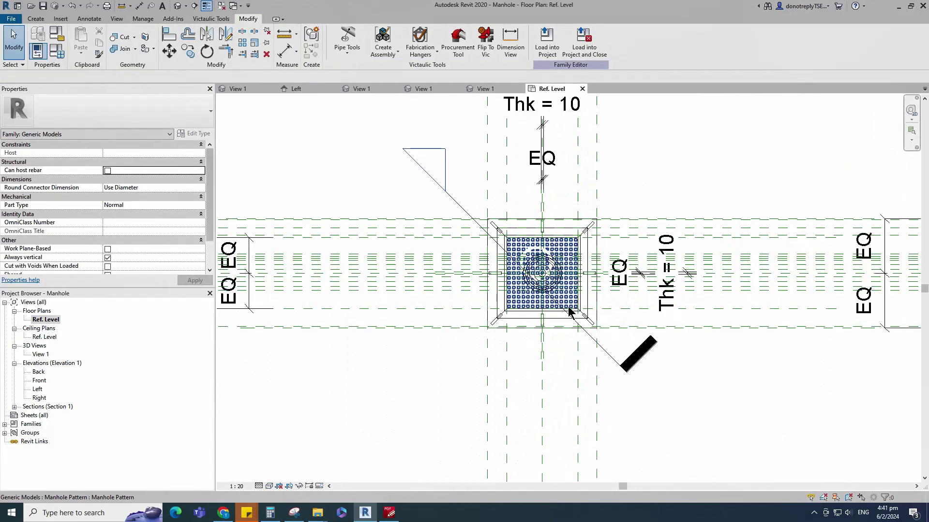
scroll(646, 245, up, 5)
key(a)
key(l)
scroll(644, 245, up, 2)
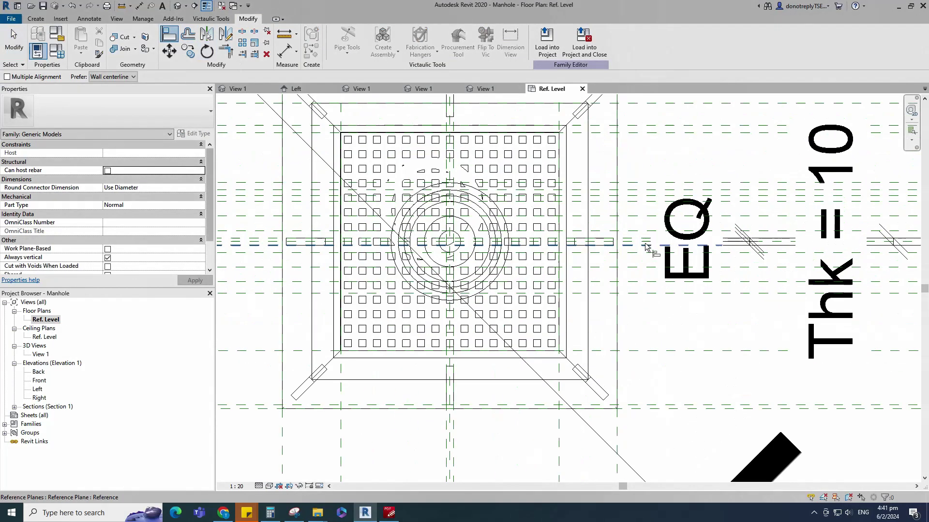
scroll(434, 199, up, 1)
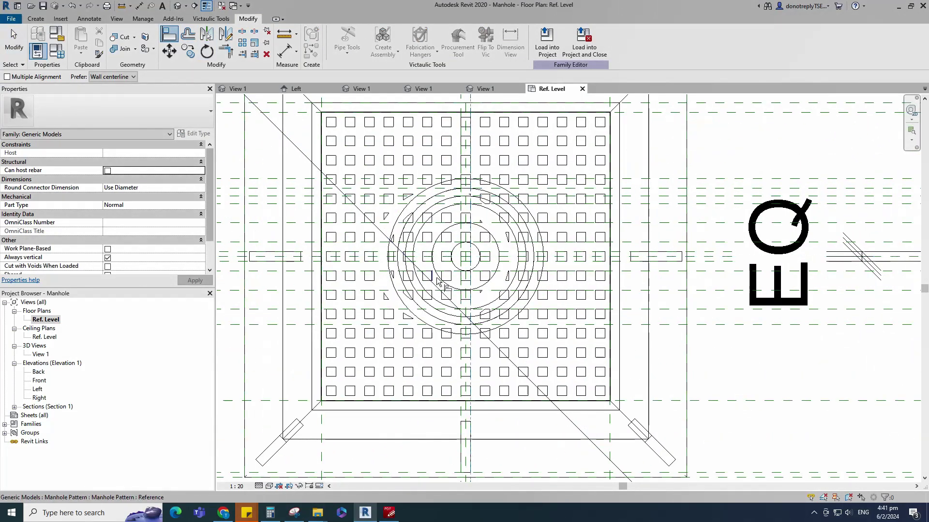
click(455, 255)
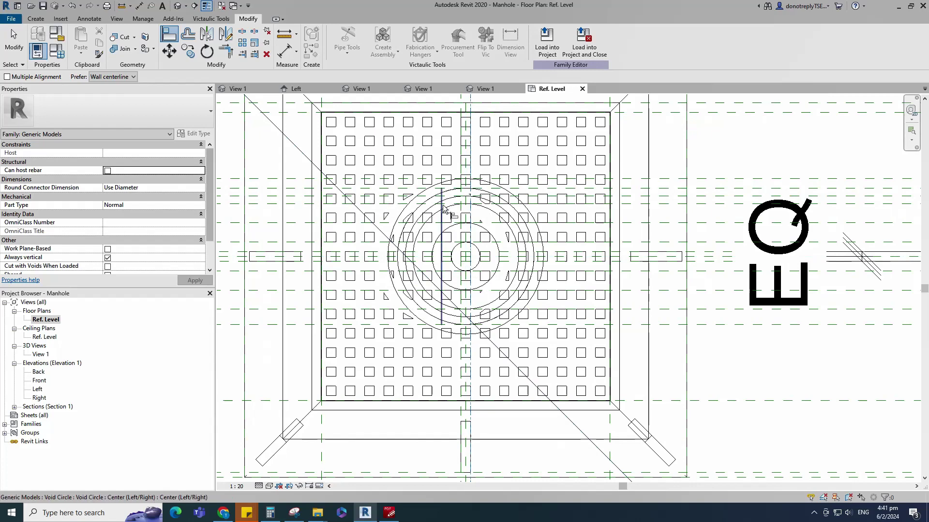
scroll(517, 286, down, 2)
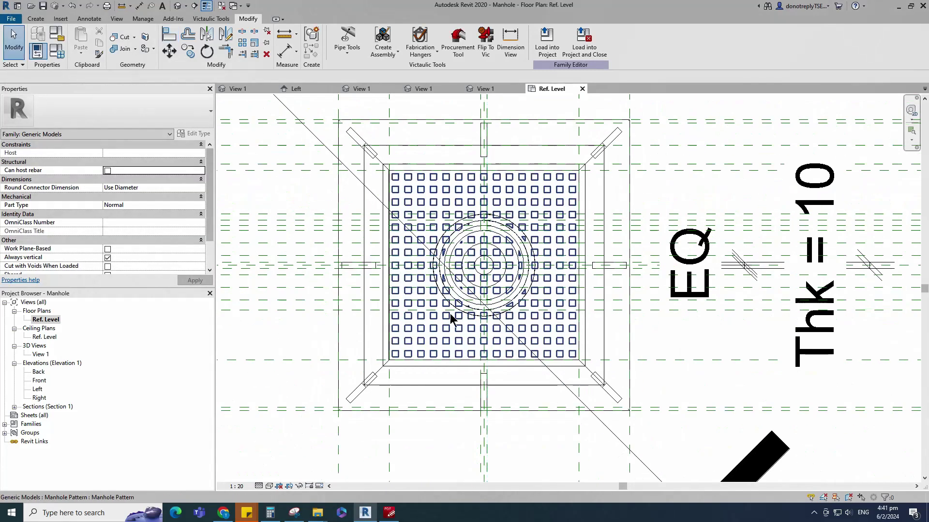
scroll(448, 315, up, 1)
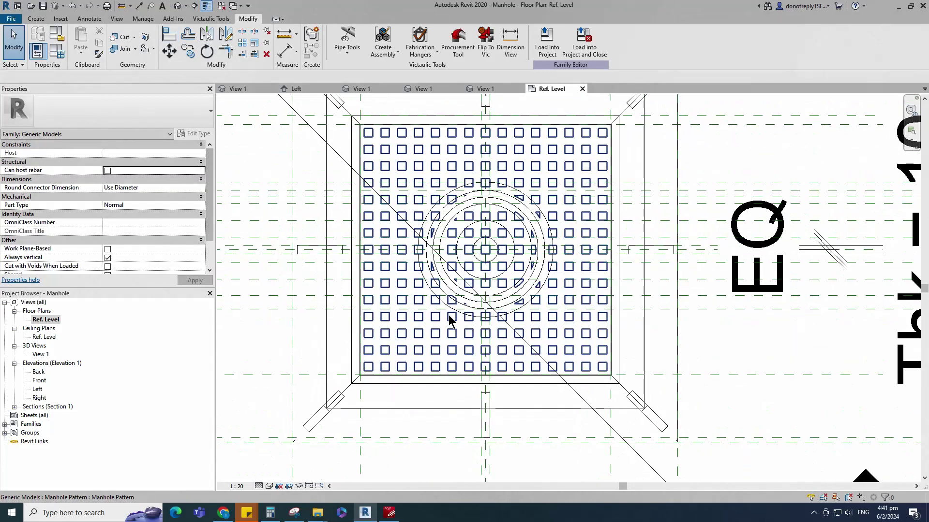
scroll(449, 315, down, 1)
Examine the finished manhole cover in the 3D view at its home orientation.
double_click(40, 355)
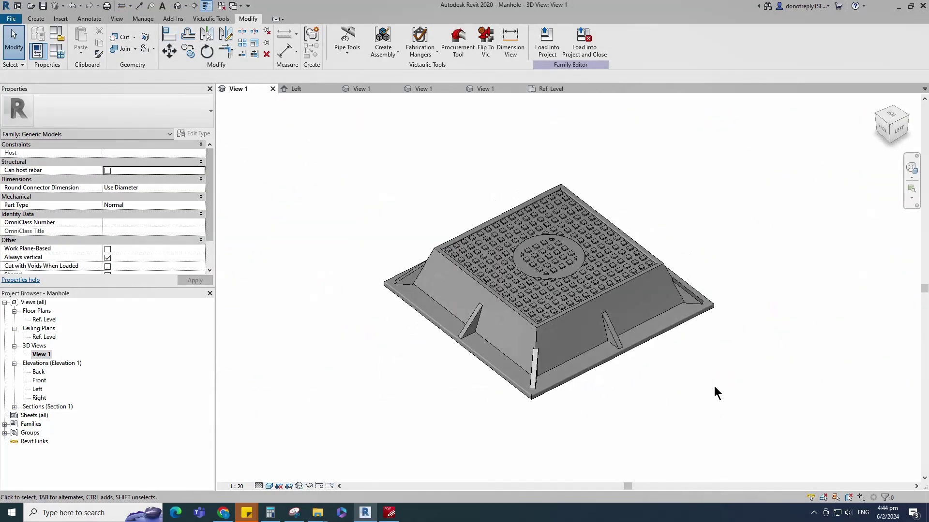
mouse_move(686, 397)
shift+middle_down()
mouse_move(653, 412)
mouse_move(676, 410)
shift+middle_up()
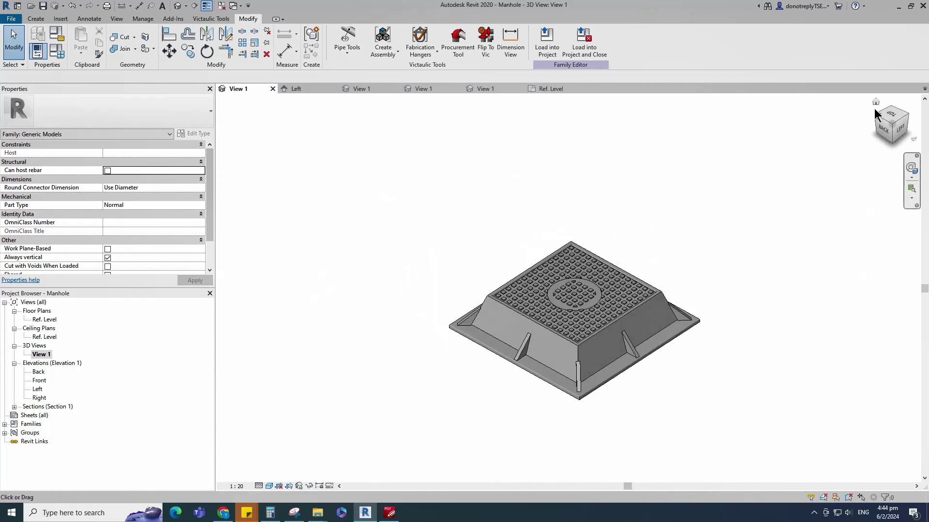
click(875, 102)
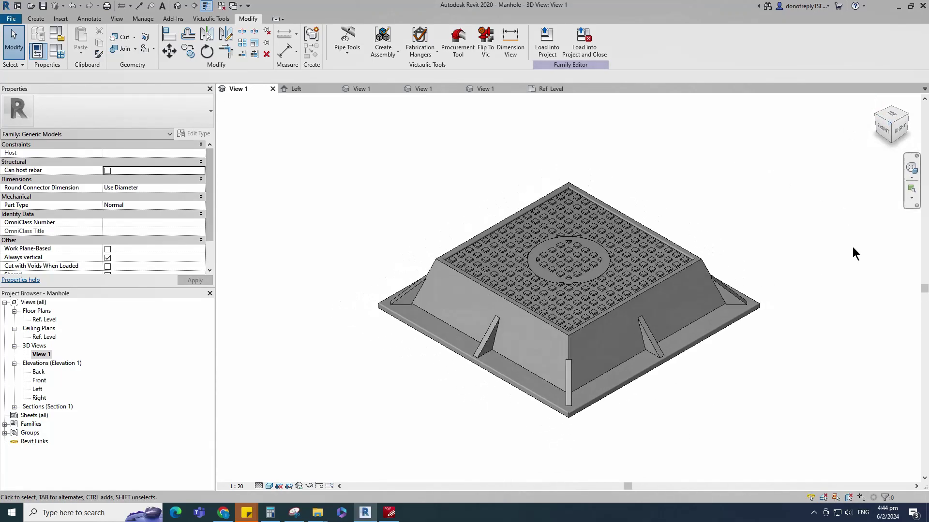